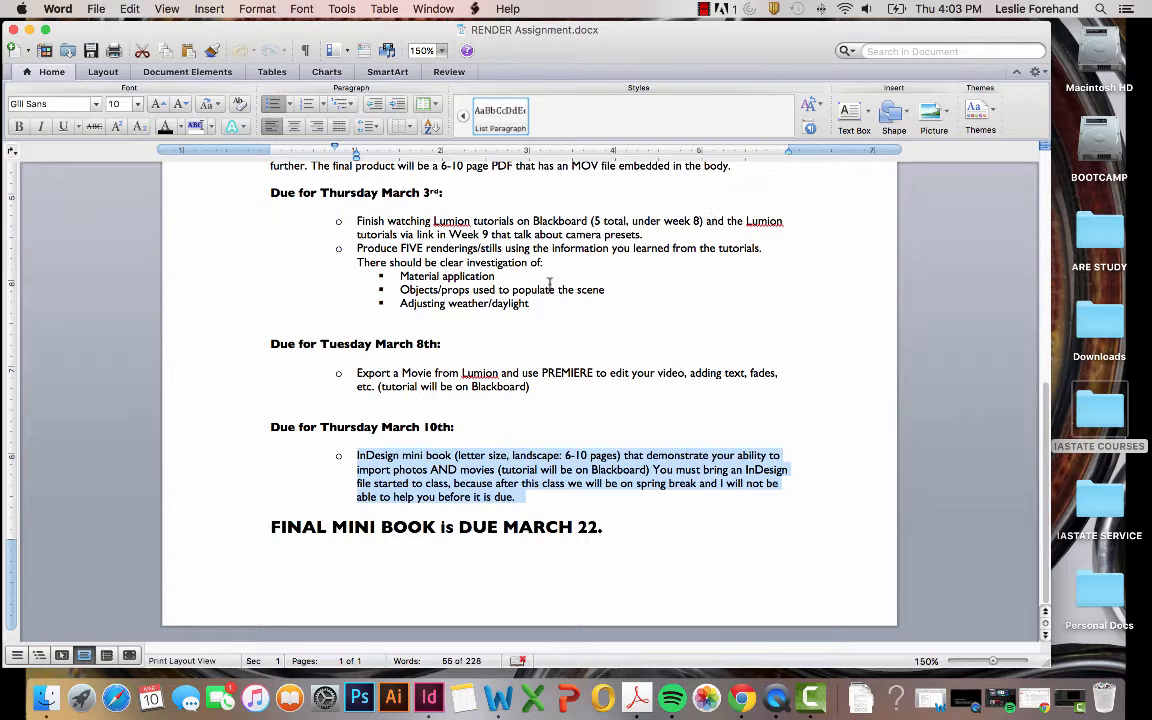
Review the assignment brief's schedule, noting the Thursday March 10th deadline and the final mini book due date.
scroll(714, 218, "up", 10)
scroll(518, 322, "down", 5)
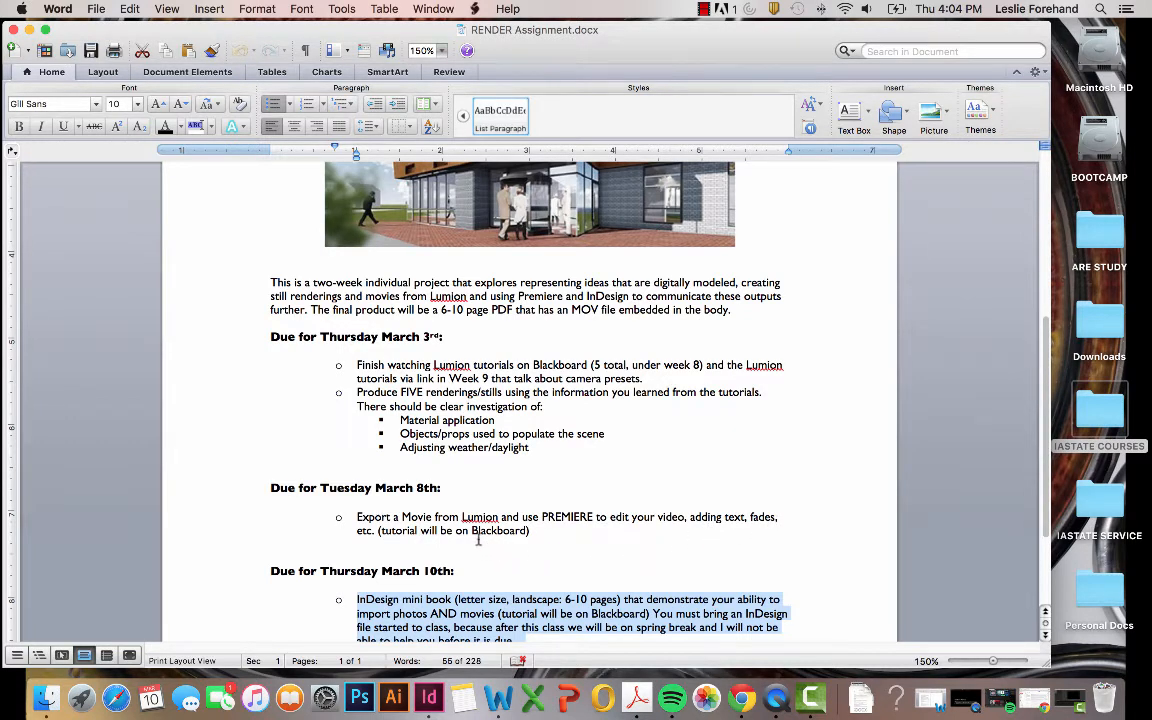
scroll(462, 505, "down", 3)
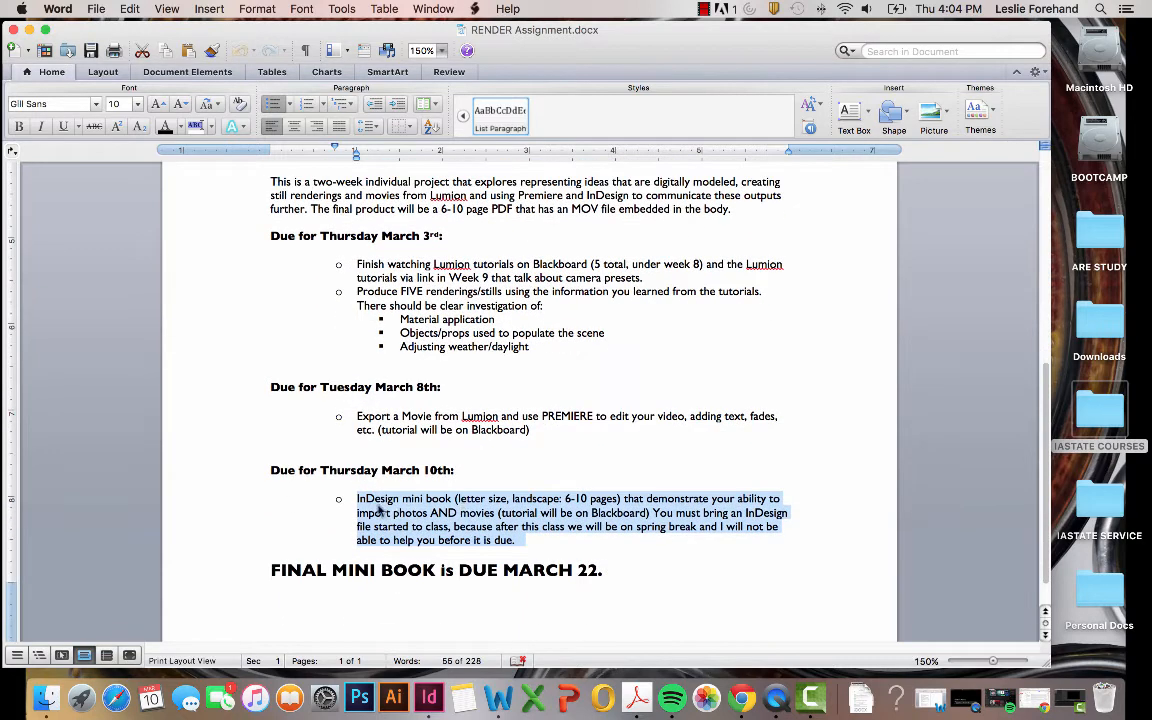
left_click(267, 471)
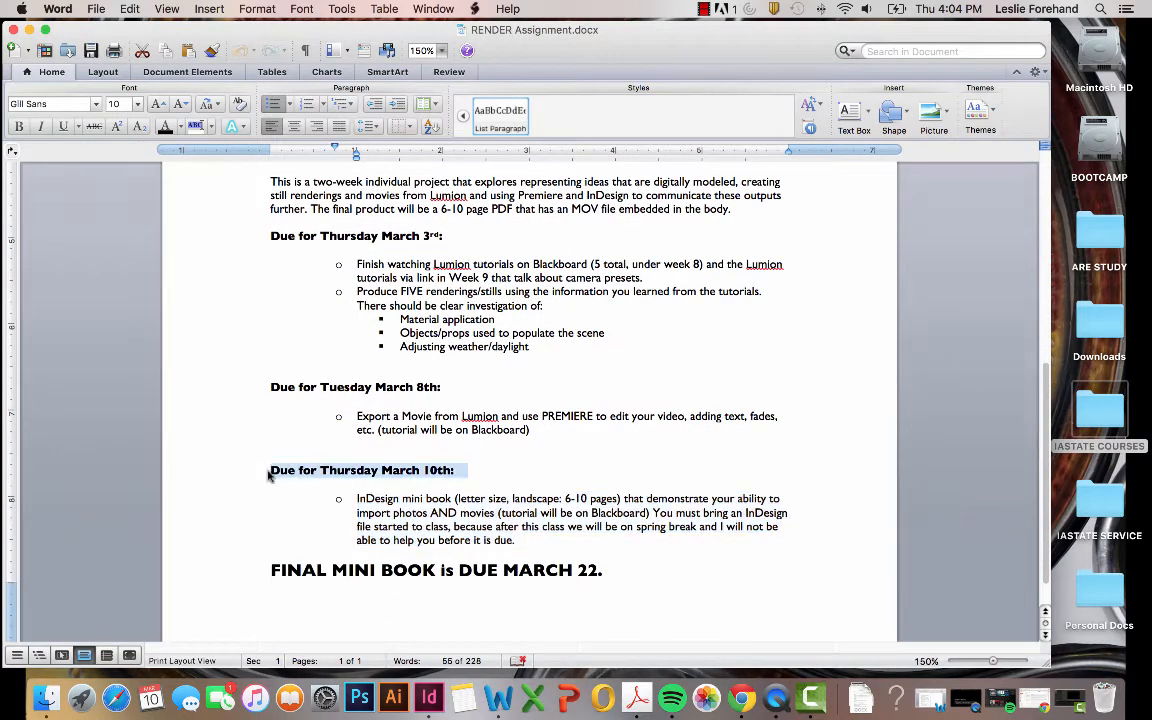
left_click(249, 571)
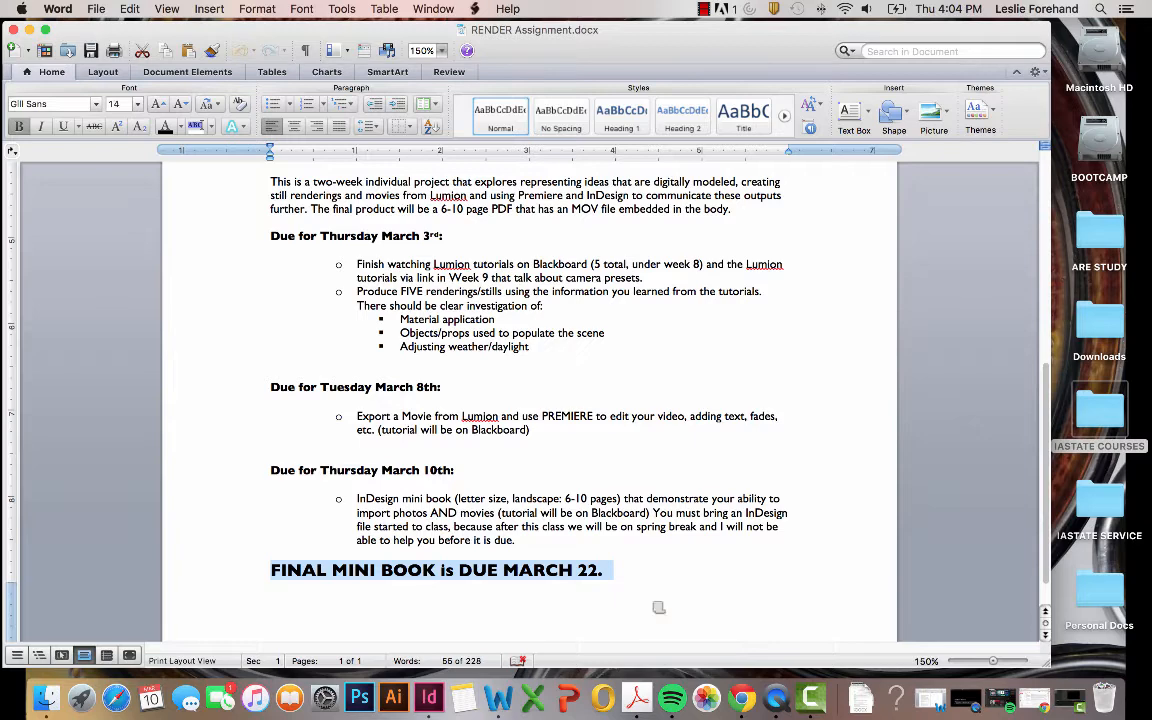
left_click(590, 575)
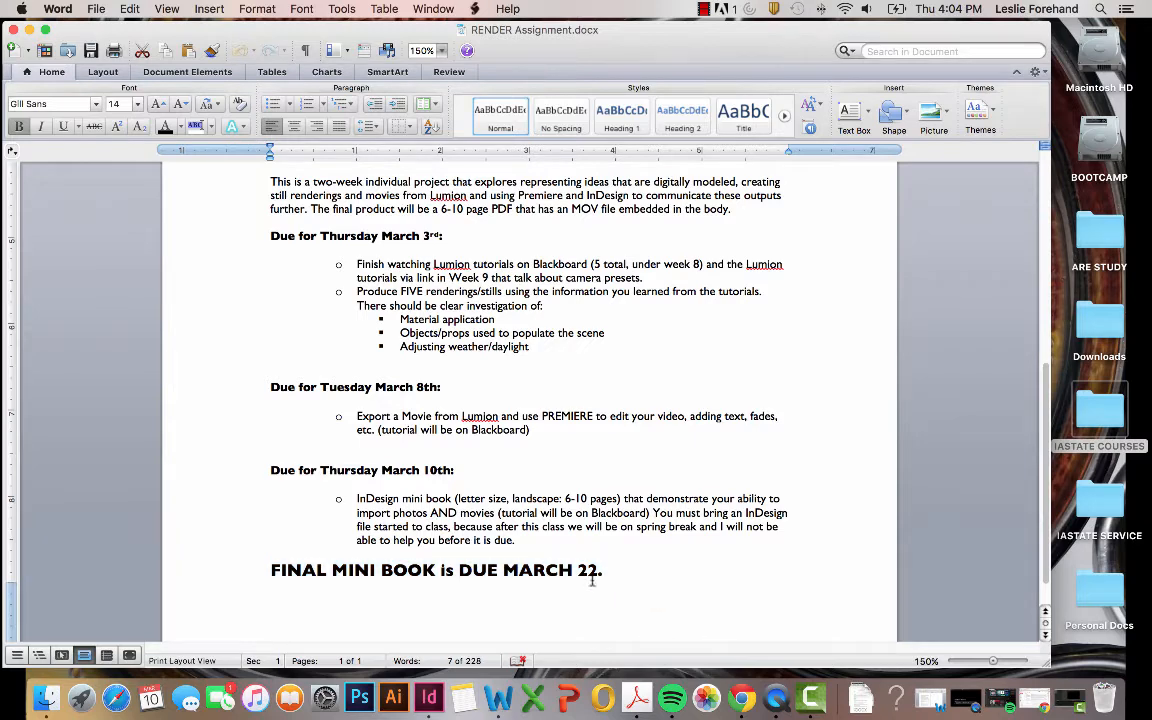
left_click(262, 570)
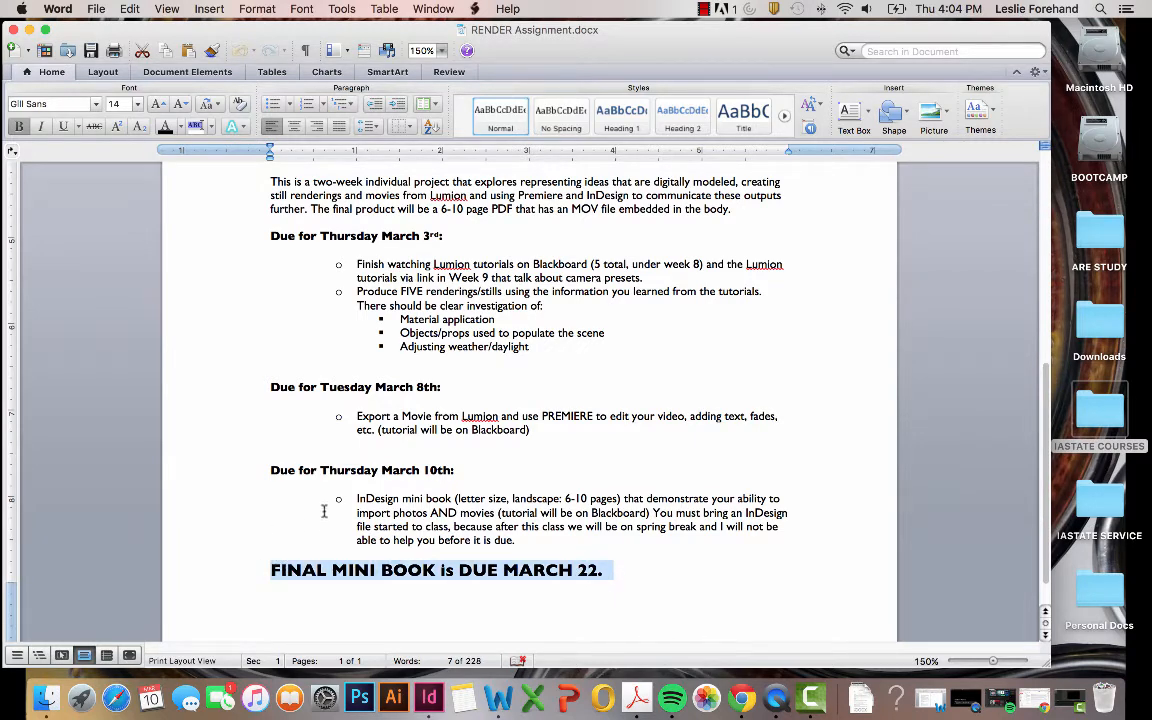
Read the InDesign mini book requirements under the March 10th deadline, including page size, orientation, page count and what to bring.
left_click(358, 497)
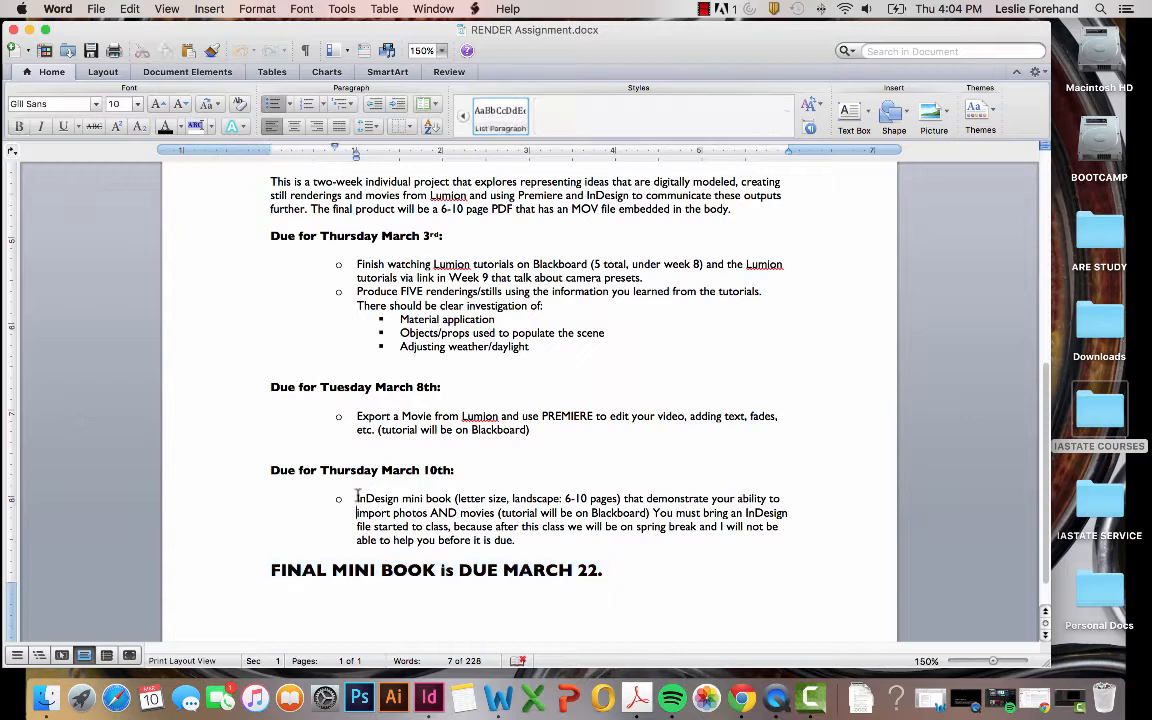
left_click_drag(358, 498, 440, 507)
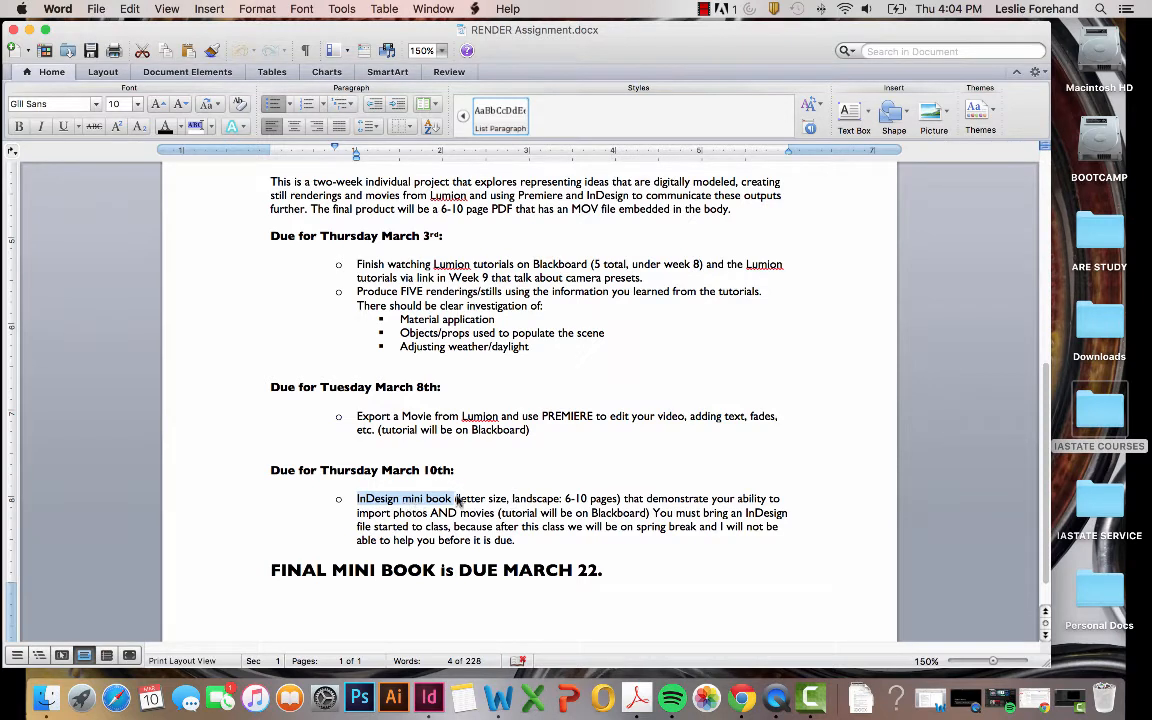
left_click(456, 498)
left_click_drag(456, 498, 622, 498)
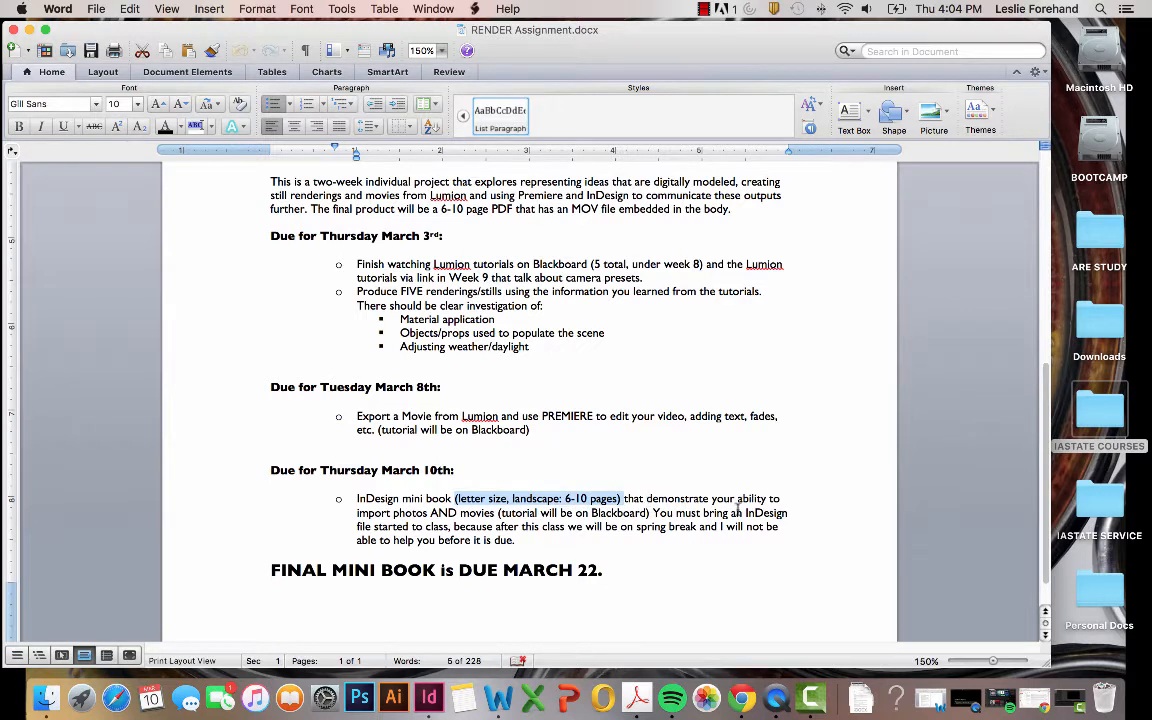
left_click_drag(358, 512, 729, 513)
left_click(652, 512)
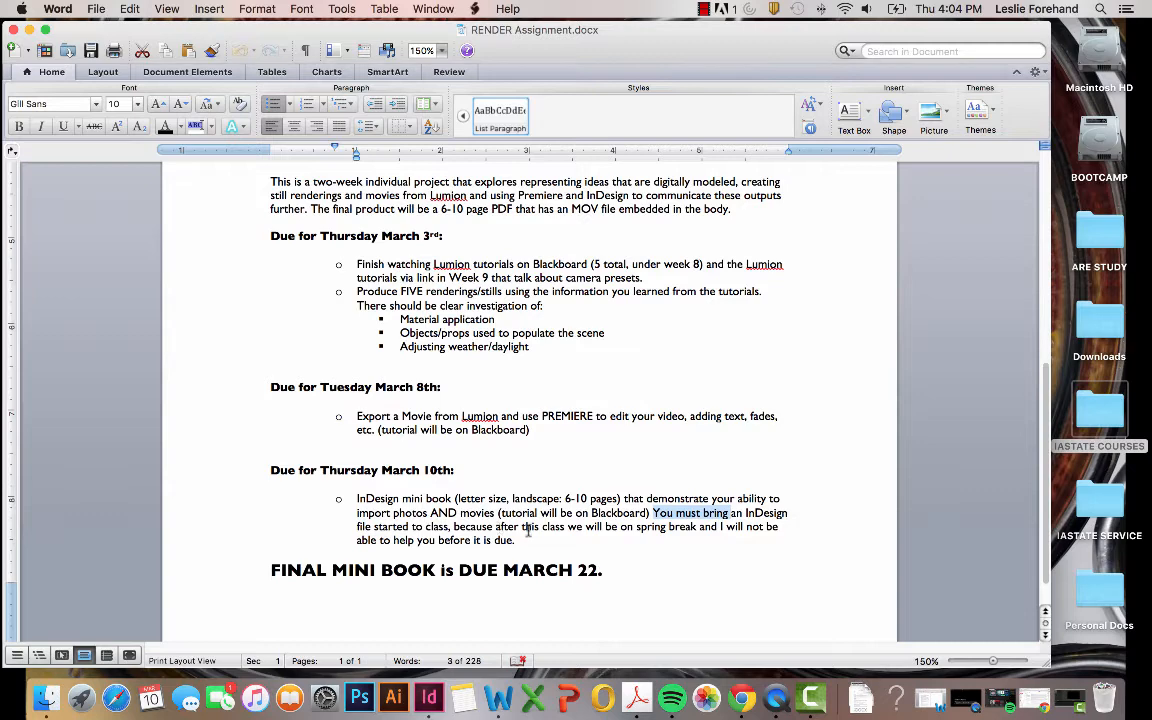
scroll(220, 435, "up", 10)
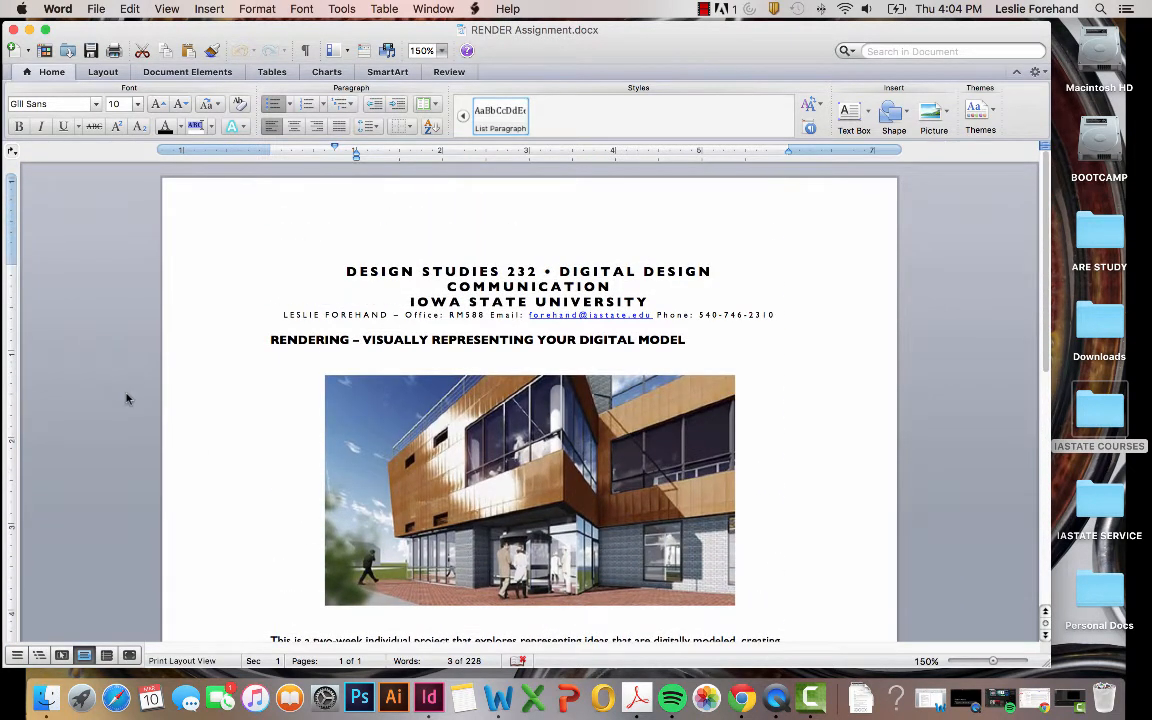
Switch to InDesign and create a 10-page Letter document for print with facing pages in landscape orientation.
left_click(29, 30)
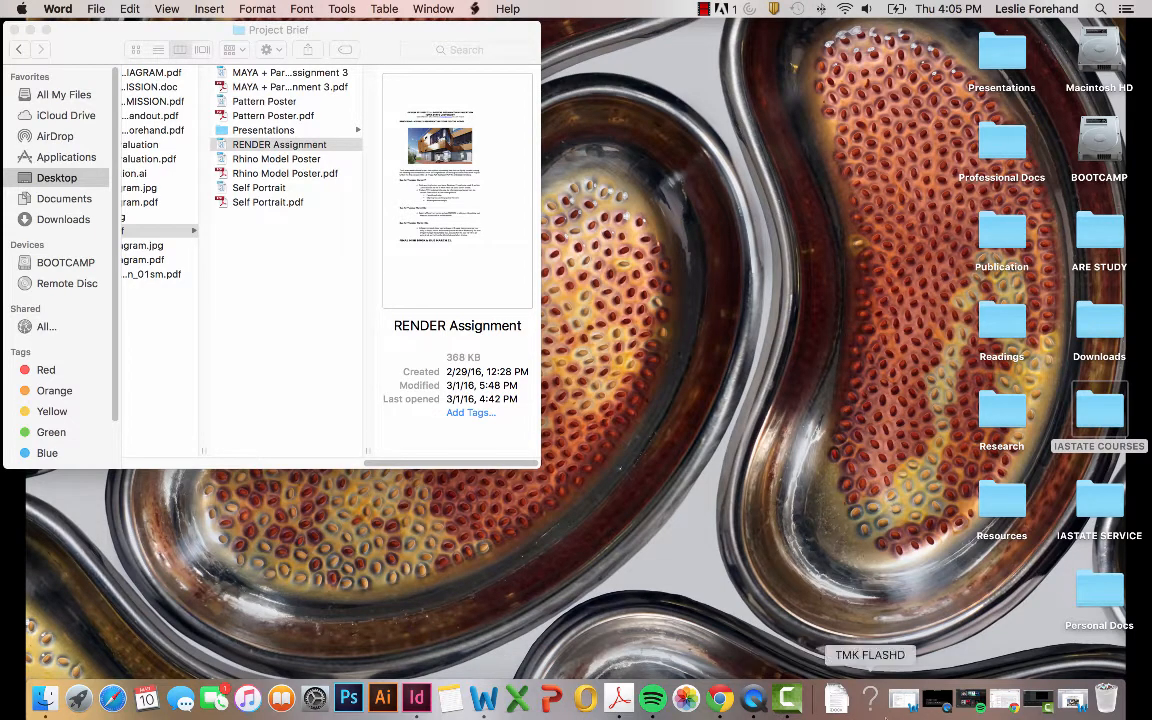
left_click(418, 705)
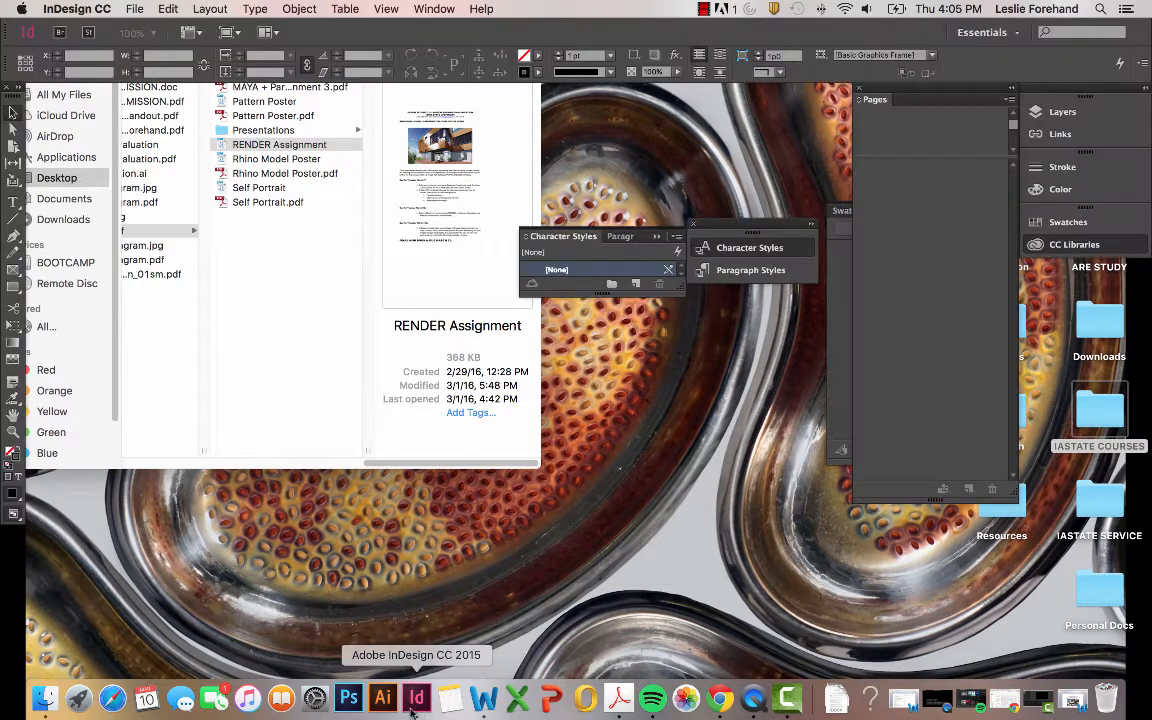
left_click(135, 10)
mouse_move(140, 28)
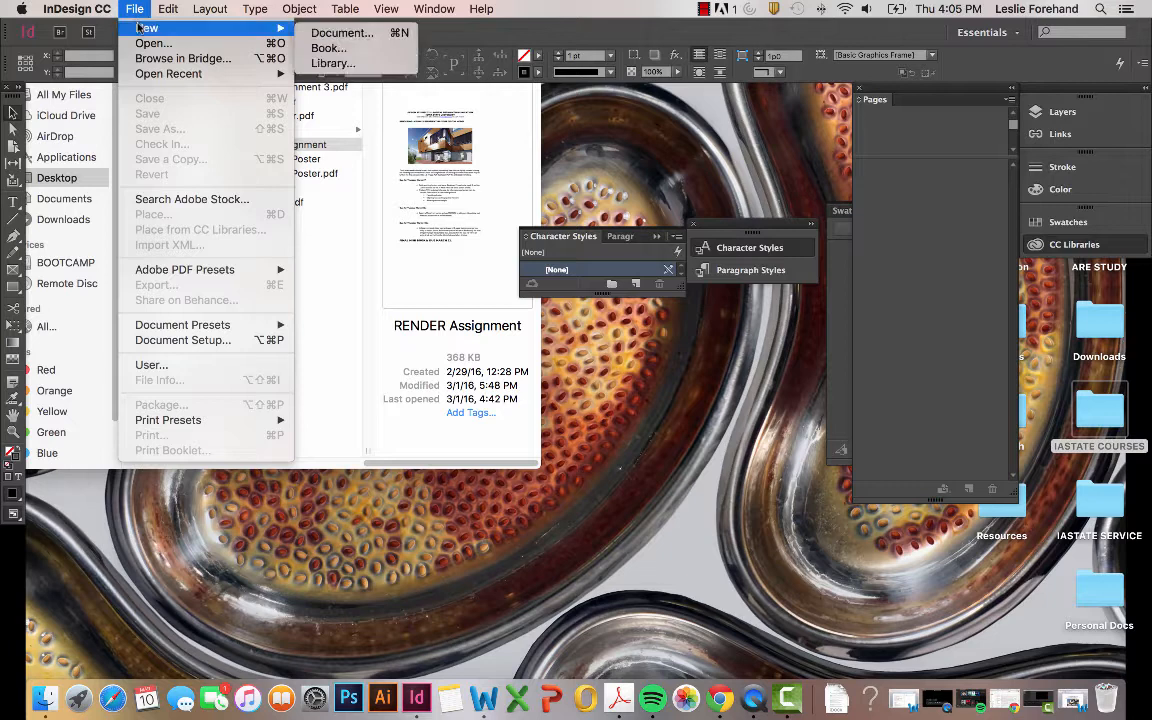
left_click(342, 33)
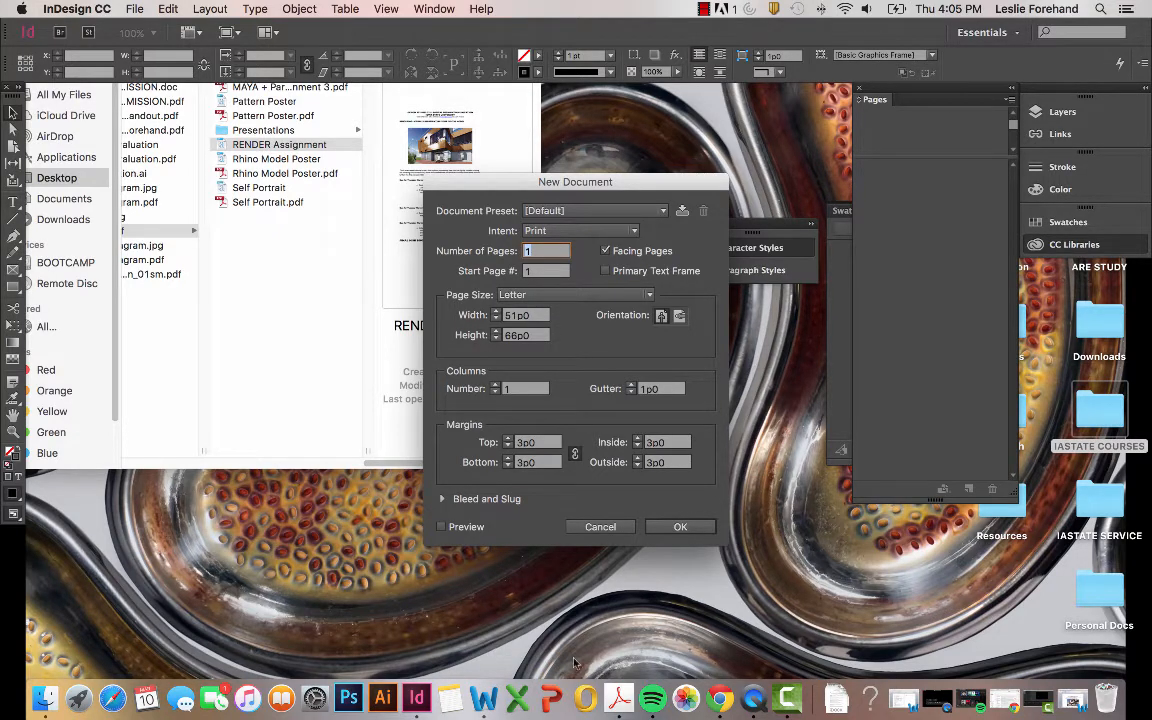
left_click(532, 251)
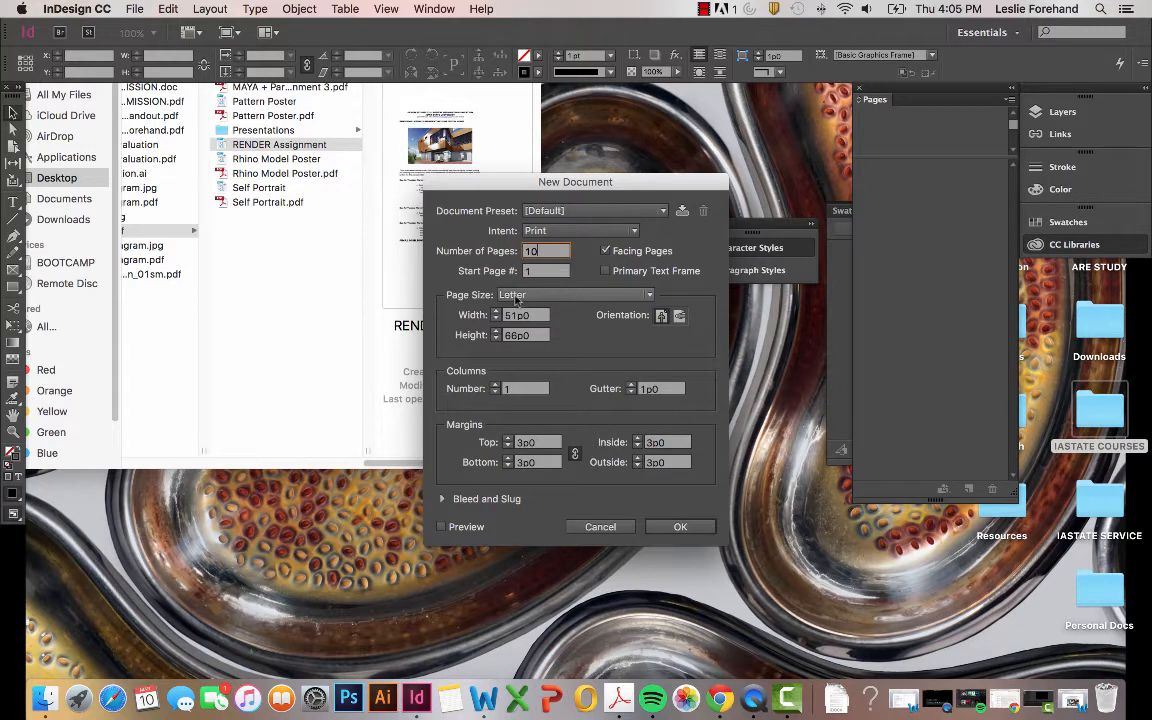
left_click(679, 315)
left_click(661, 317)
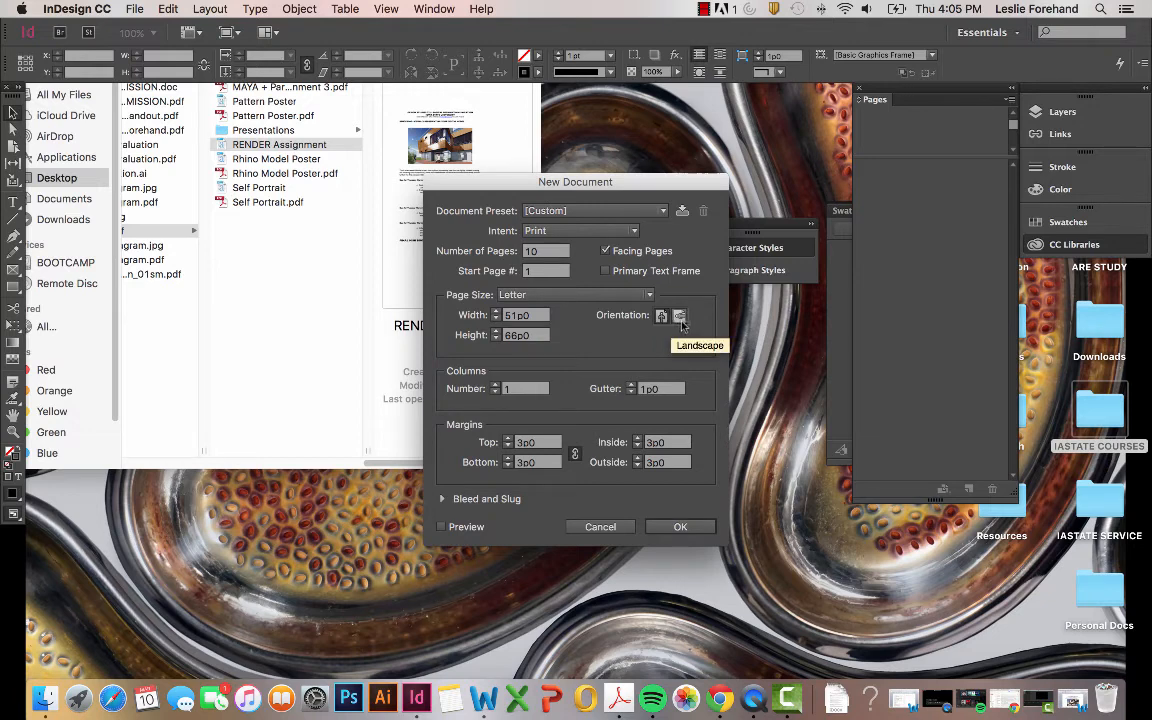
left_click(681, 318)
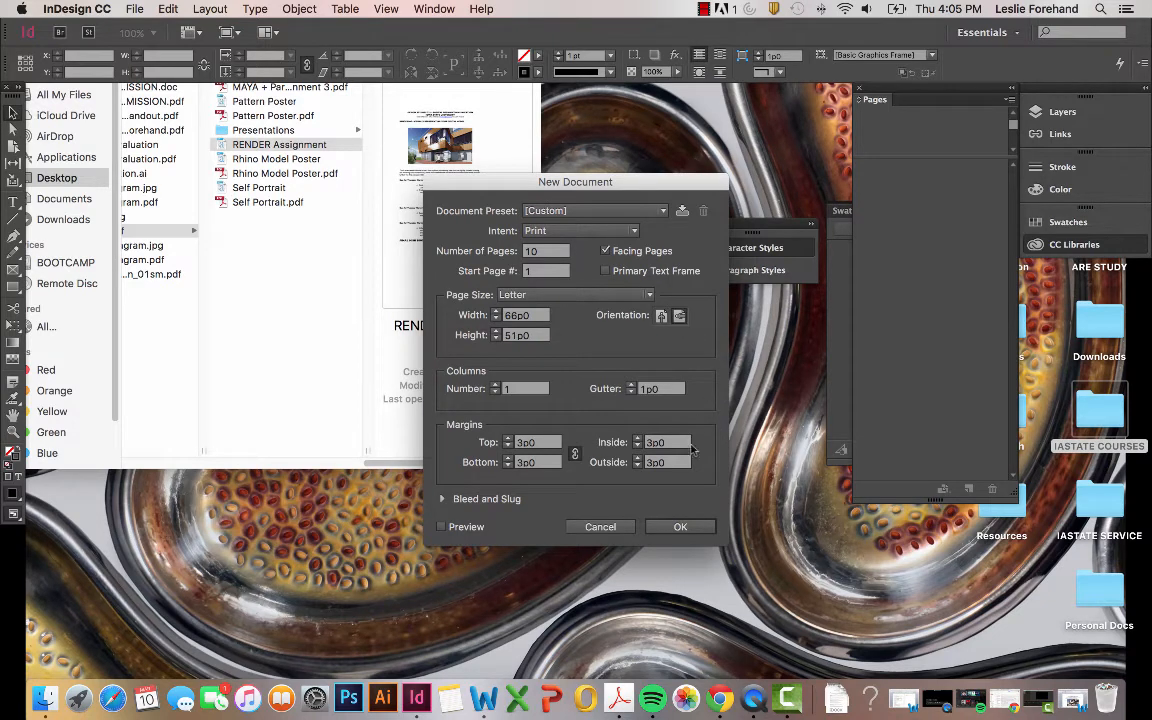
left_click(682, 527)
Move the Paragraph and Character Styles group beneath Pages so it clears the spreads, and widen the document window.
scroll(200, 250, "down", 5)
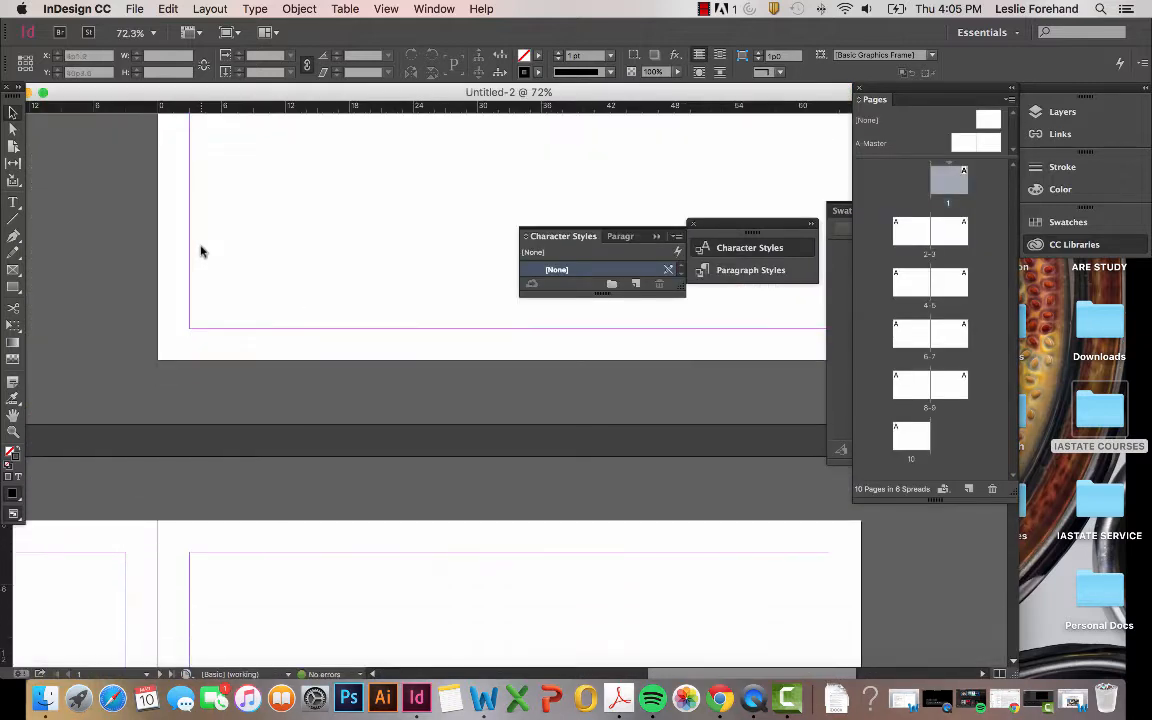
scroll(203, 253, "up", 4)
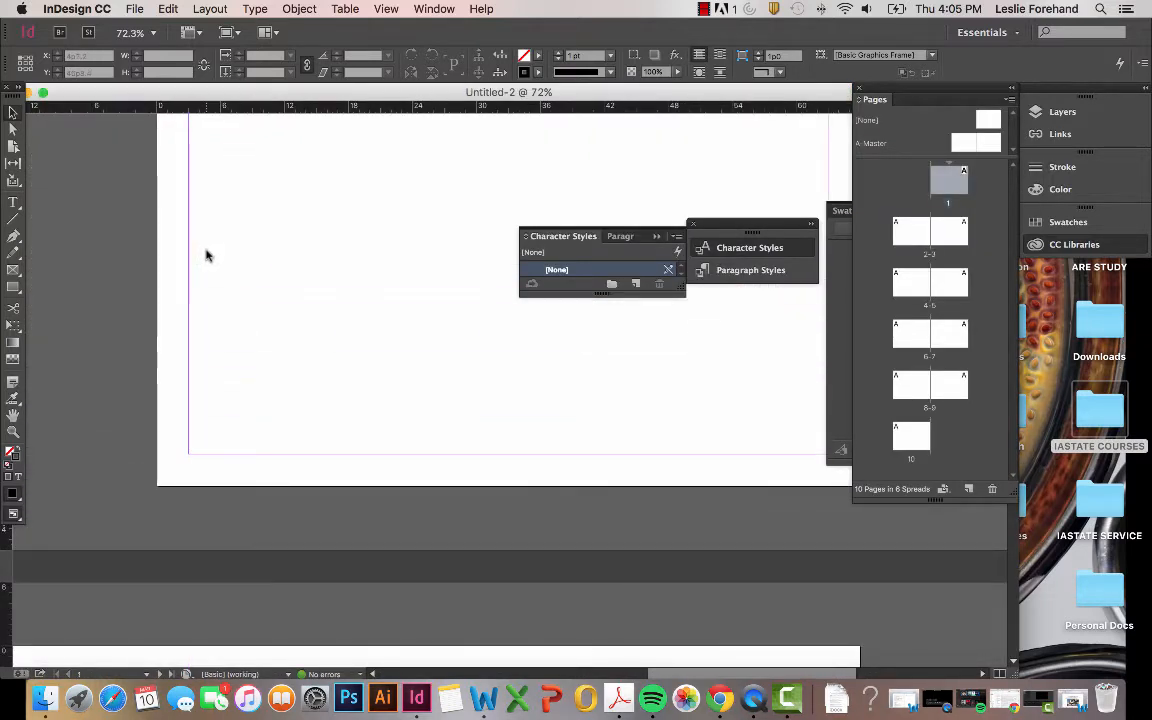
key("super+minus")
key("super+minus")
key("super+minus")
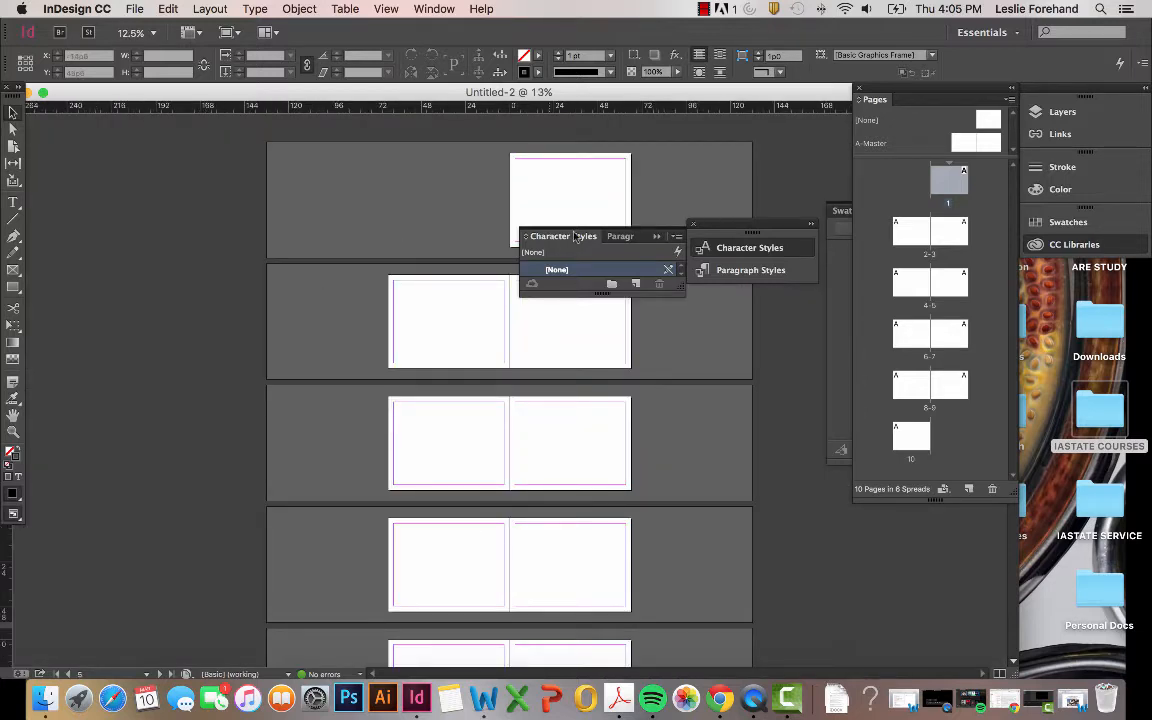
mouse_move(576, 237)
left_mouse_down()
mouse_move(681, 429)
mouse_move(650, 435)
mouse_move(590, 238)
left_mouse_up()
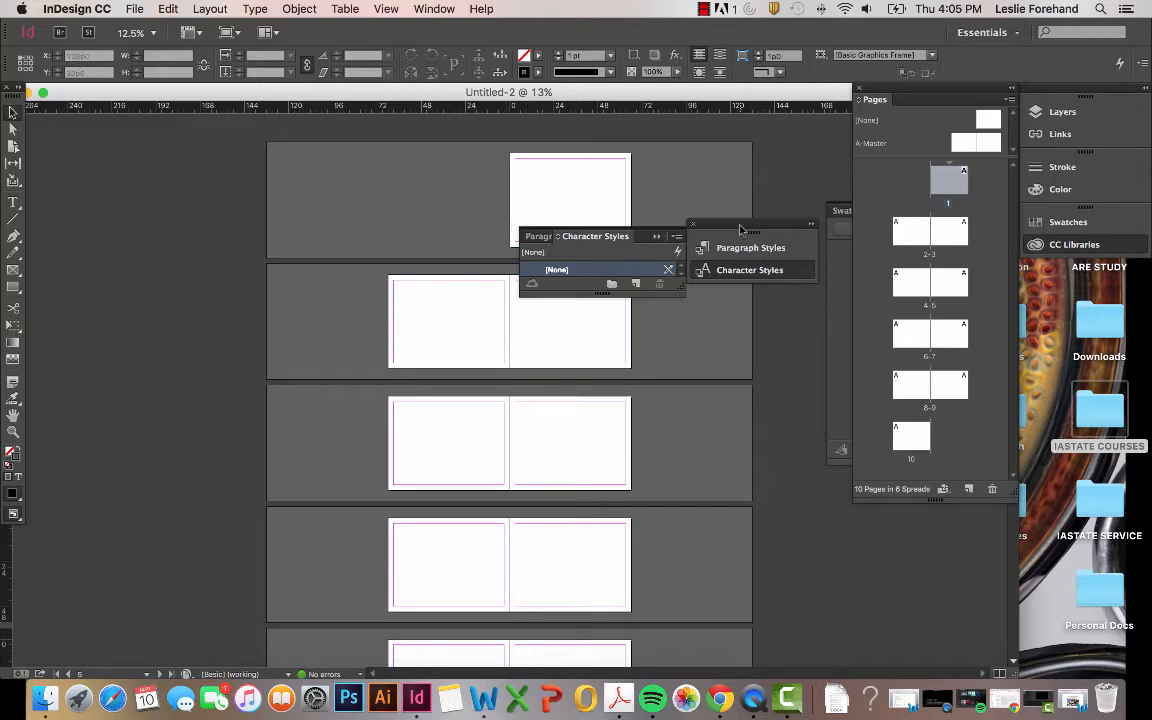
left_click_drag(743, 229, 941, 517)
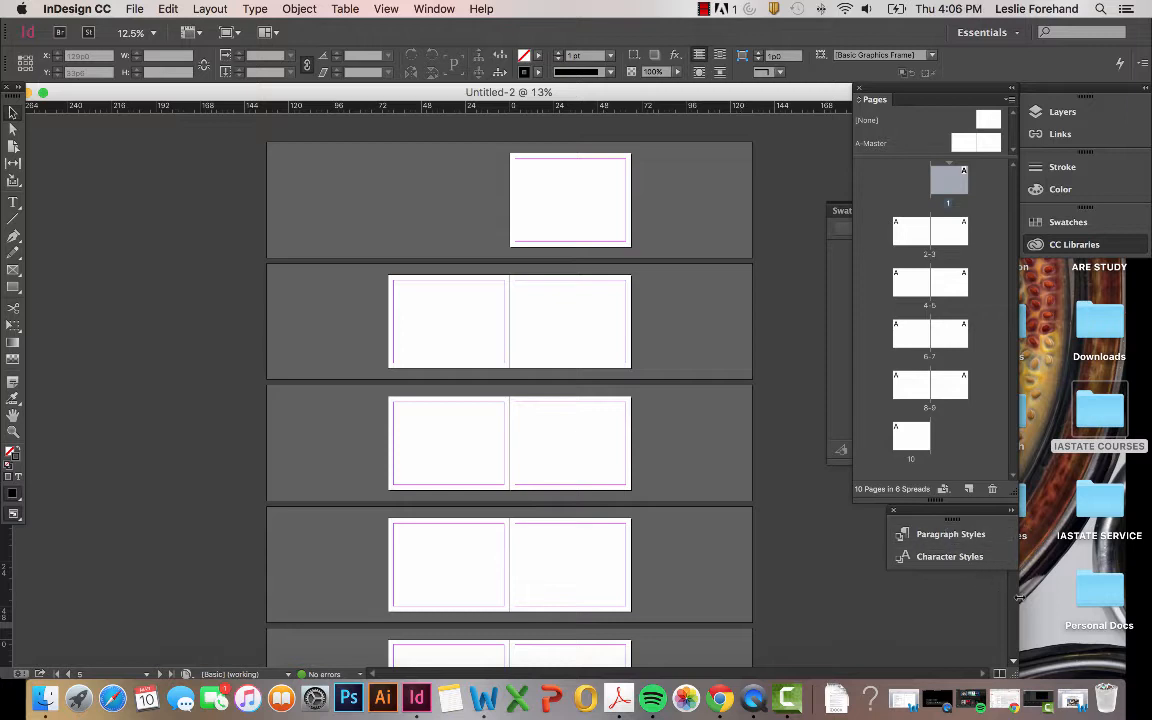
left_click_drag(1049, 601, 1148, 604)
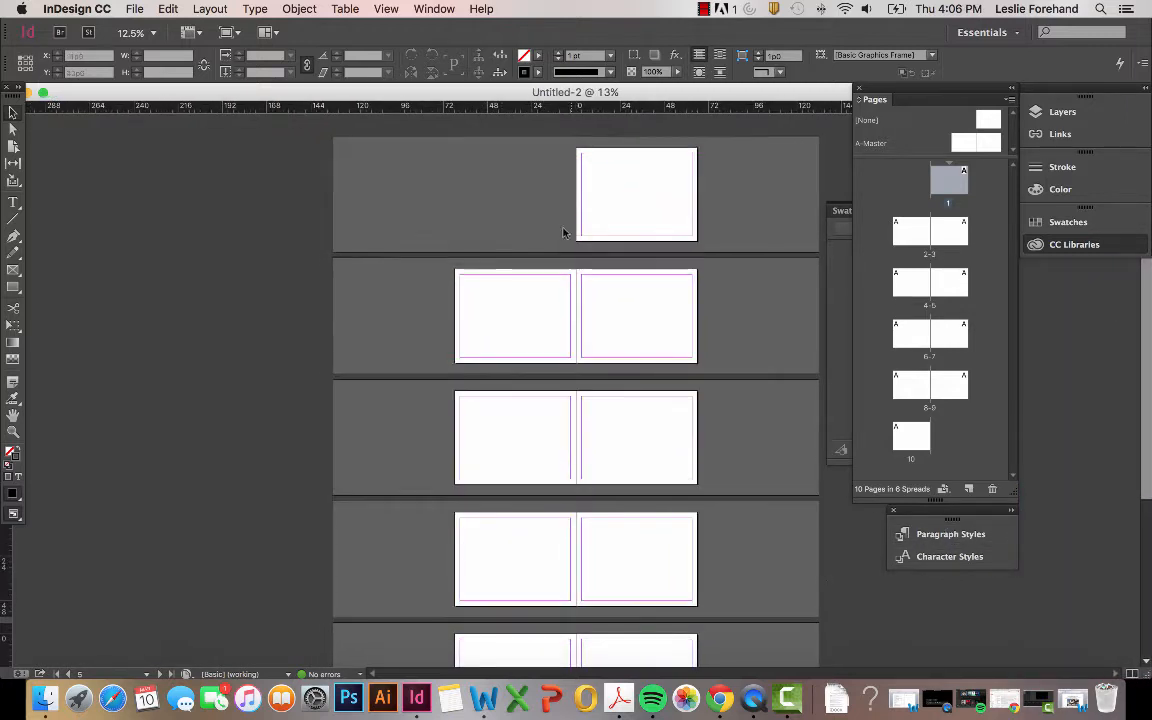
Examine the document's page layout from the single first page through the facing spreads to the last page.
scroll(556, 282, "down", 3)
scroll(558, 288, "down", 3)
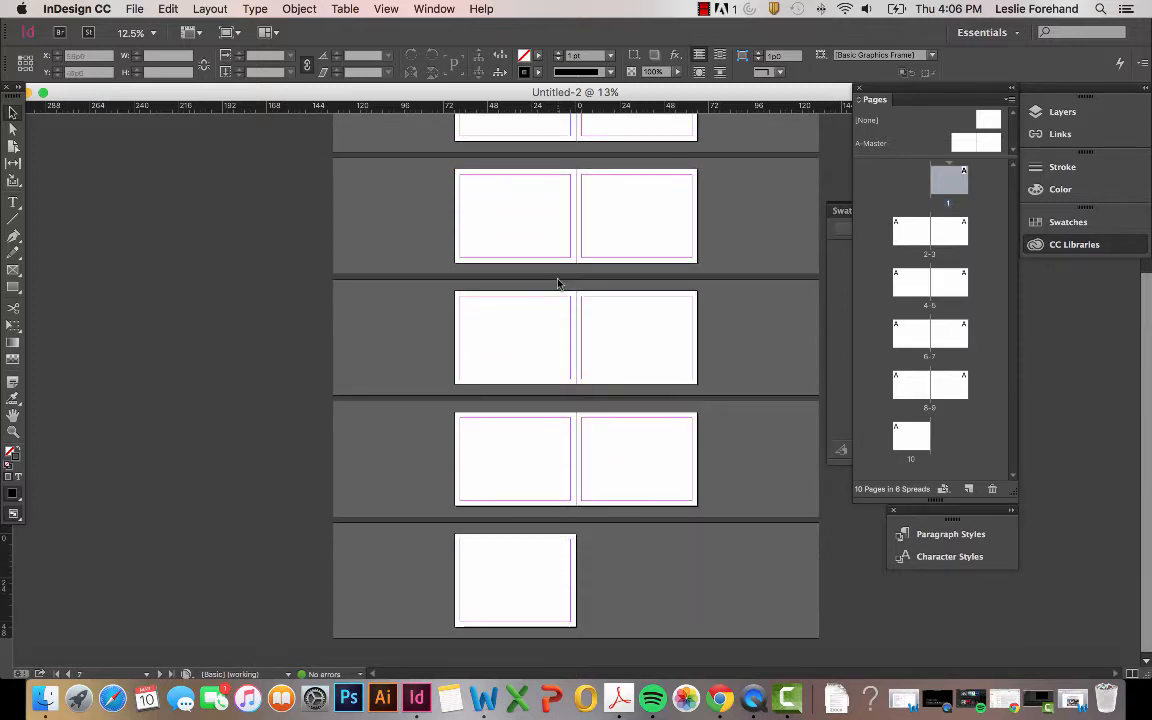
scroll(558, 285, "up", 6)
scroll(558, 284, "up", 2)
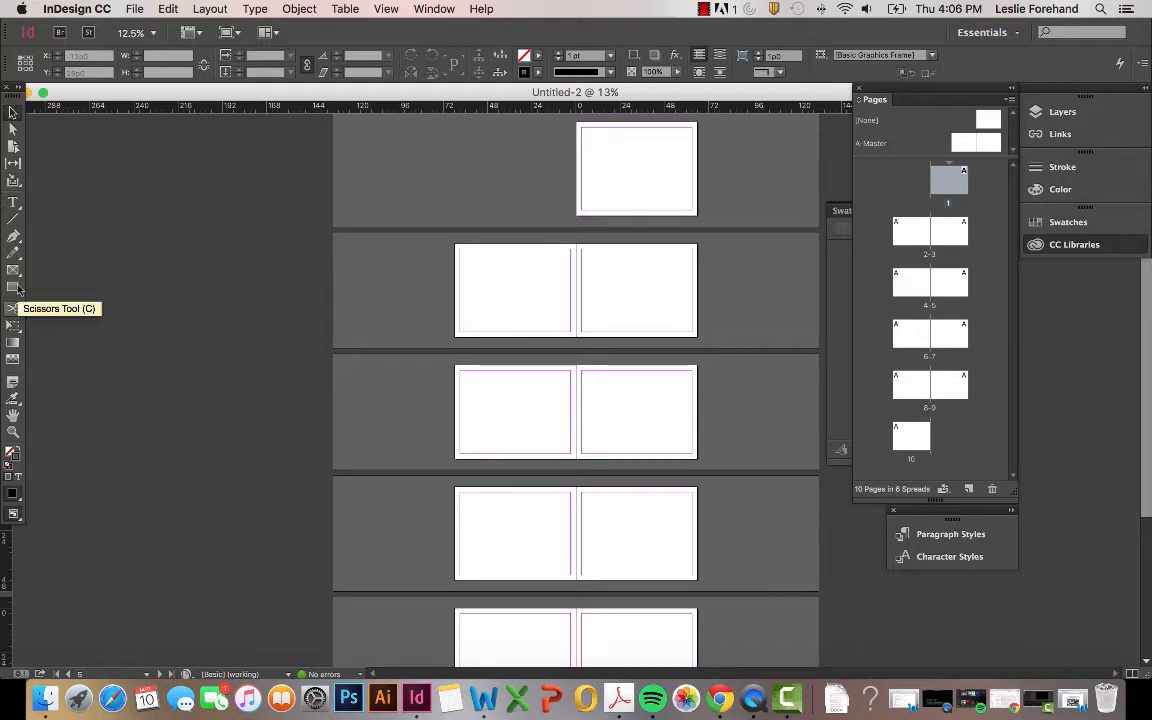
key("c")
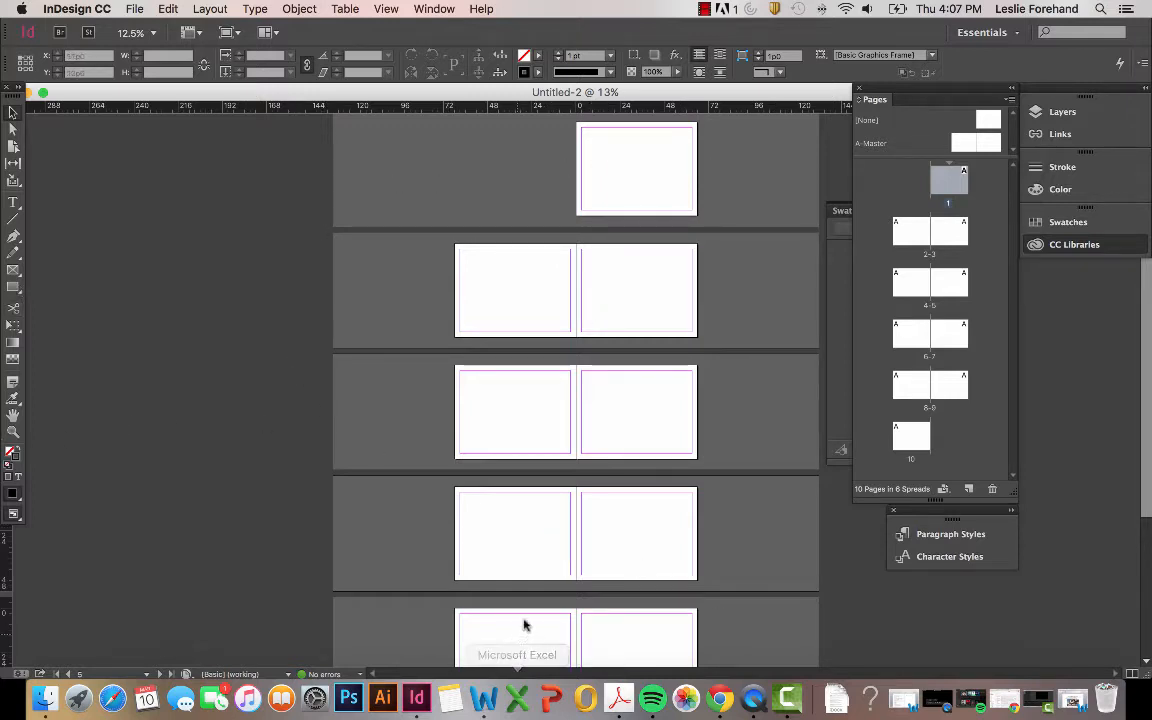
scroll(532, 609, "down", 5)
scroll(532, 609, "up", 3)
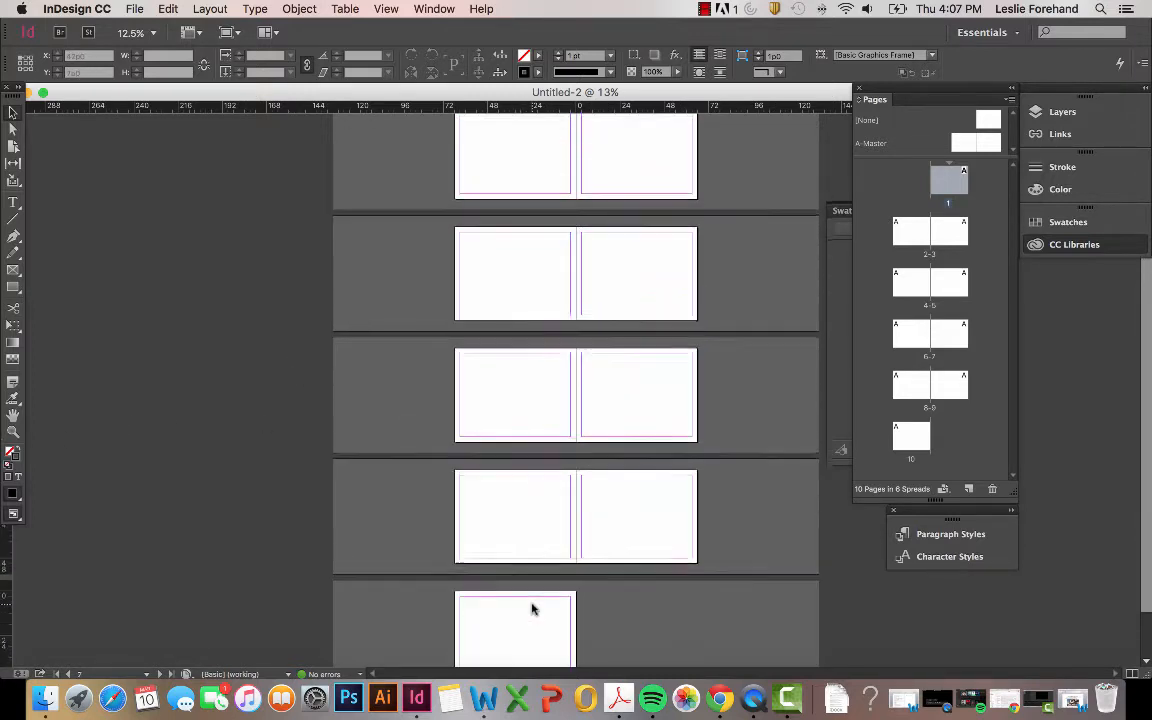
scroll(516, 595, "up", 2)
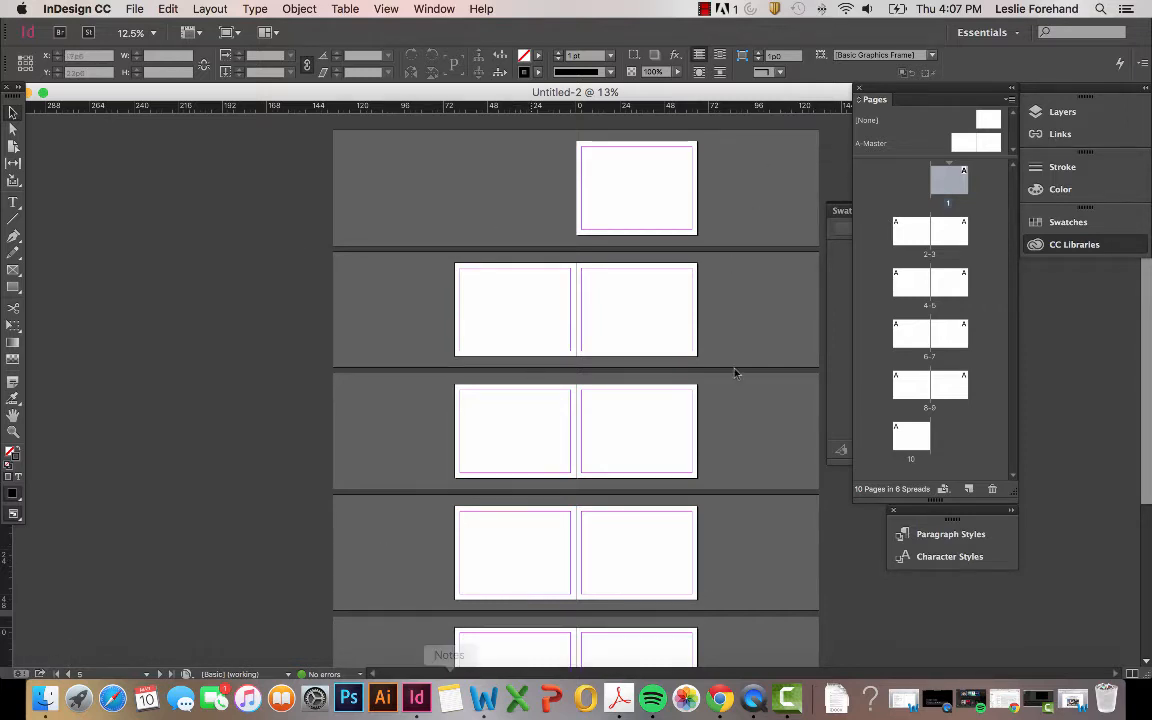
scroll(660, 508, "down", 1)
scroll(651, 505, "down", 5)
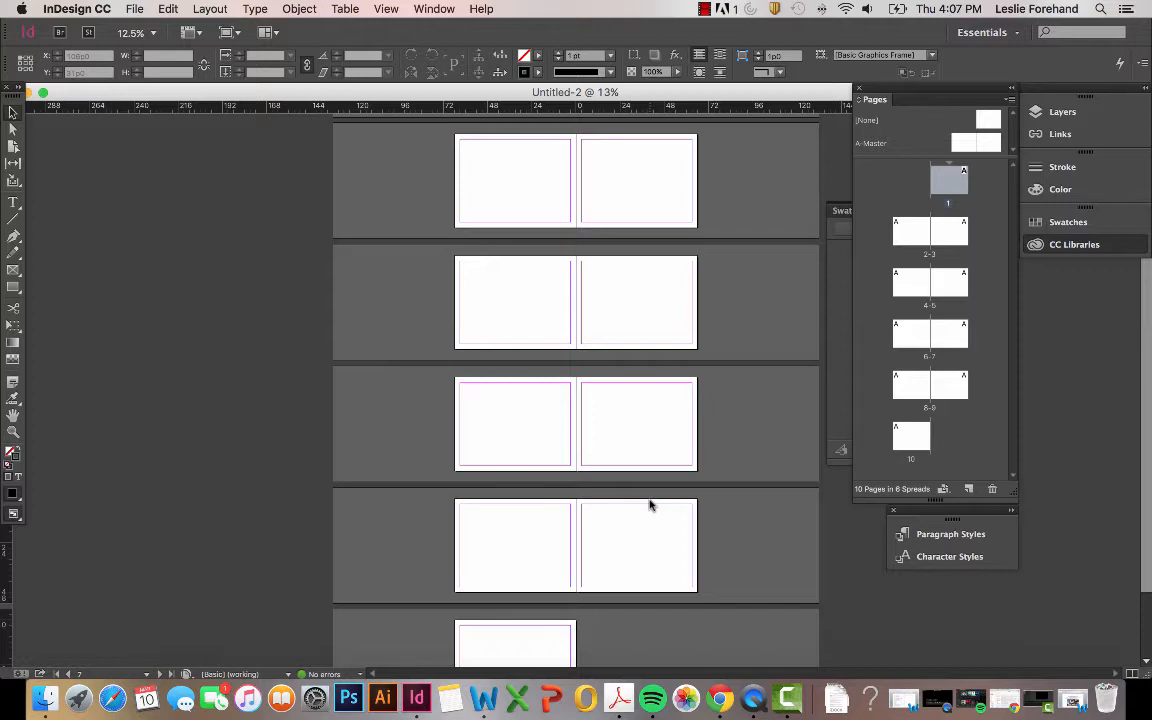
scroll(650, 505, "down", 4)
scroll(650, 505, "up", 6)
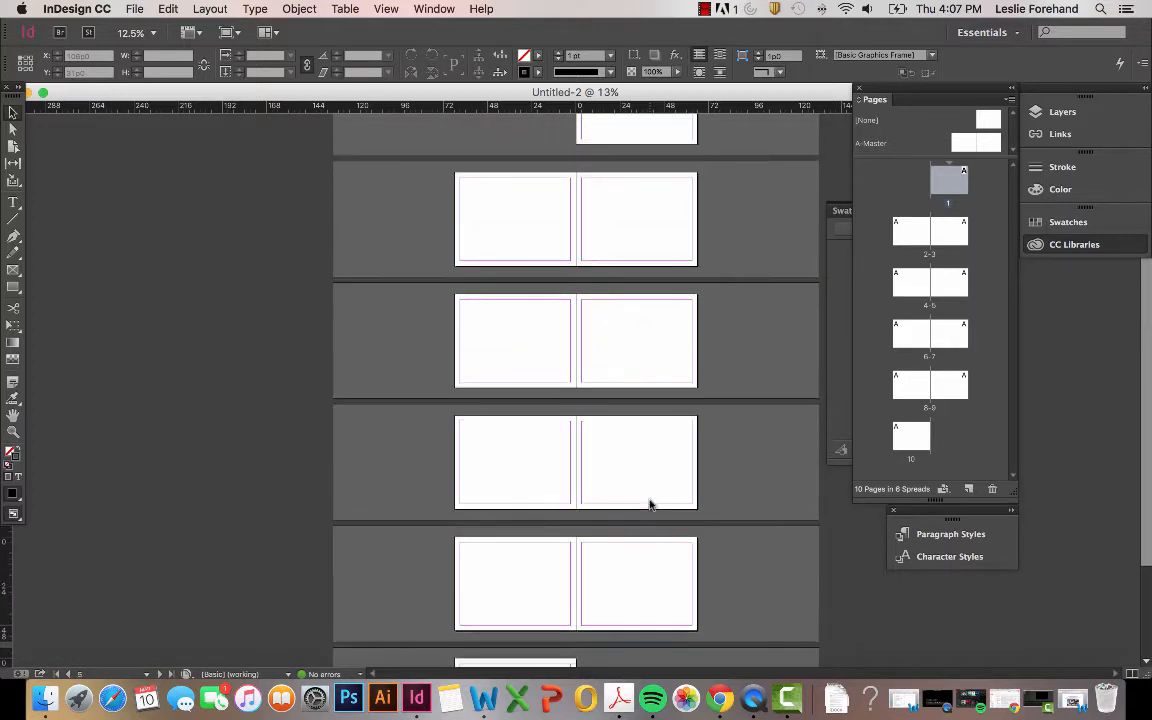
scroll(650, 505, "up", 5)
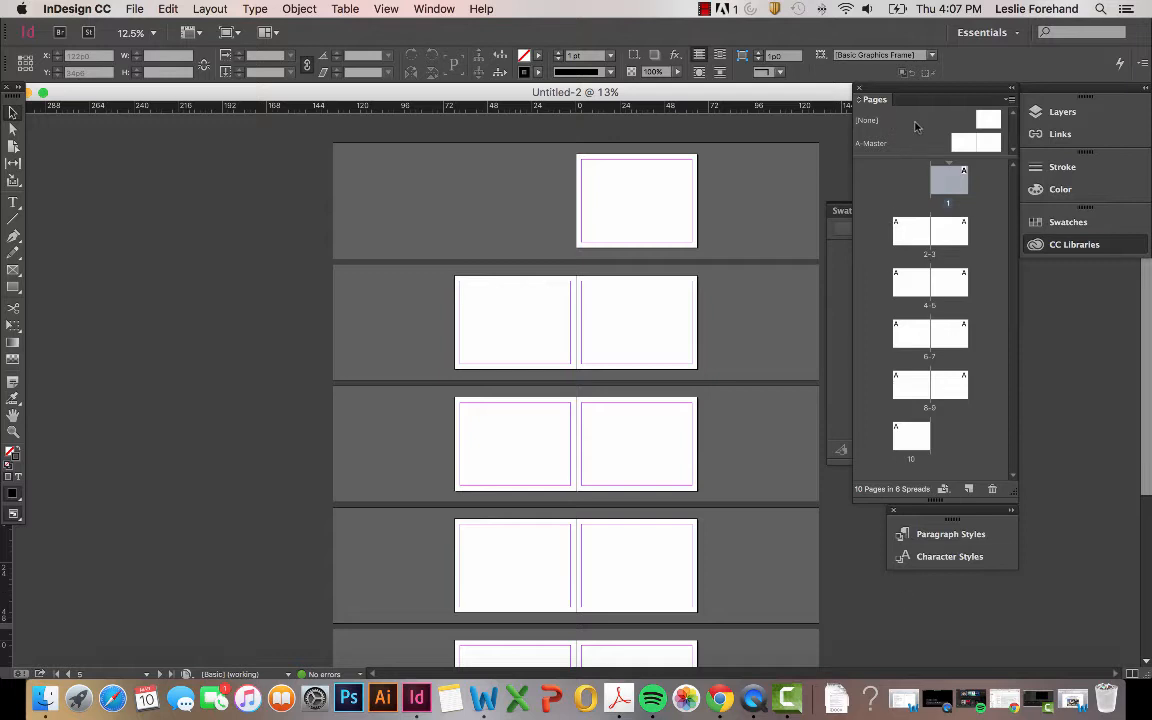
Check that the Pages panel is enabled and open the A-Master spread for editing.
left_click(434, 9)
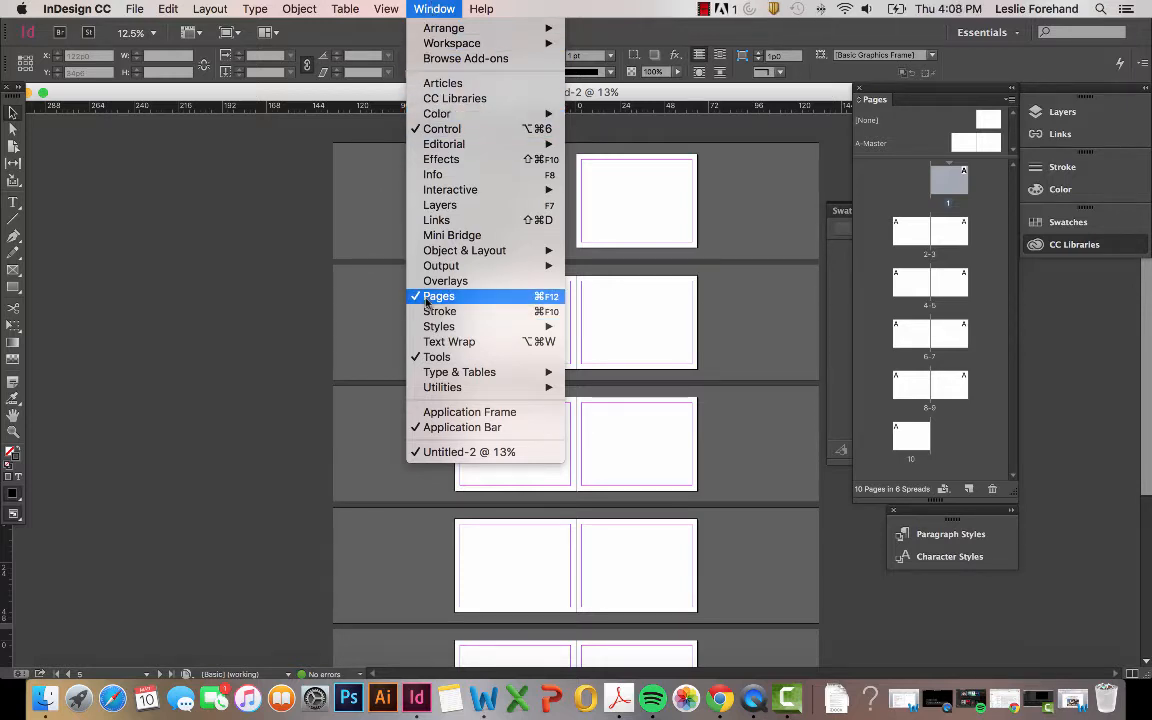
left_click(809, 311)
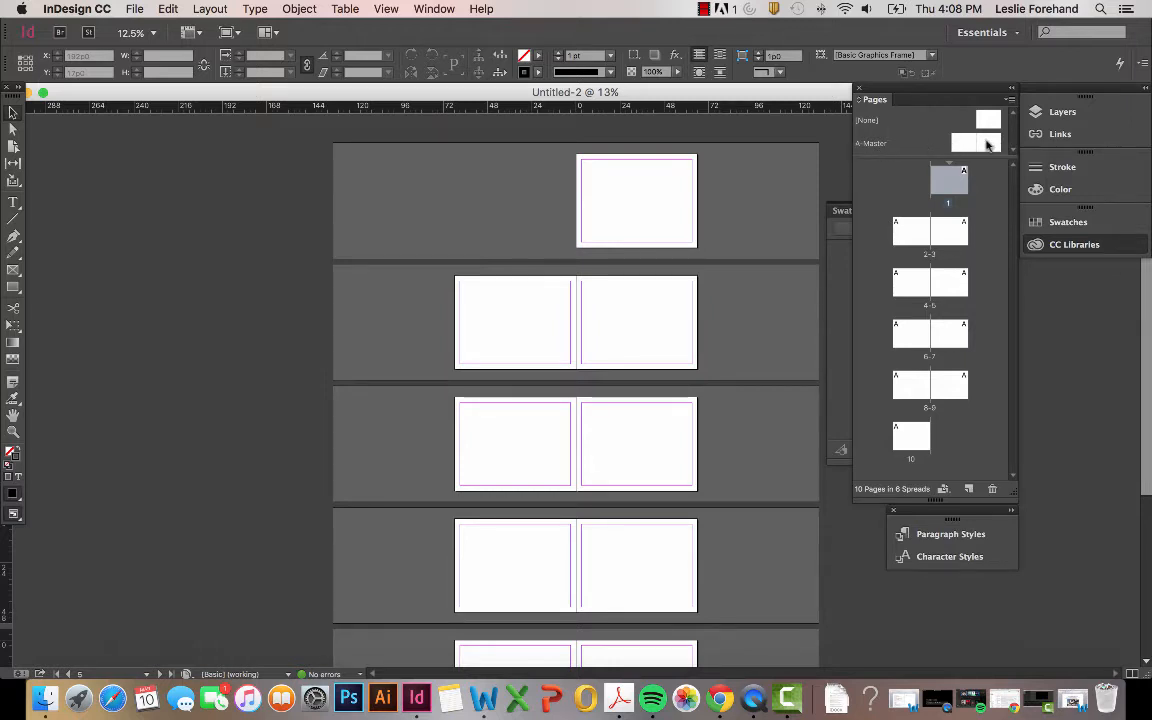
double_click(987, 145)
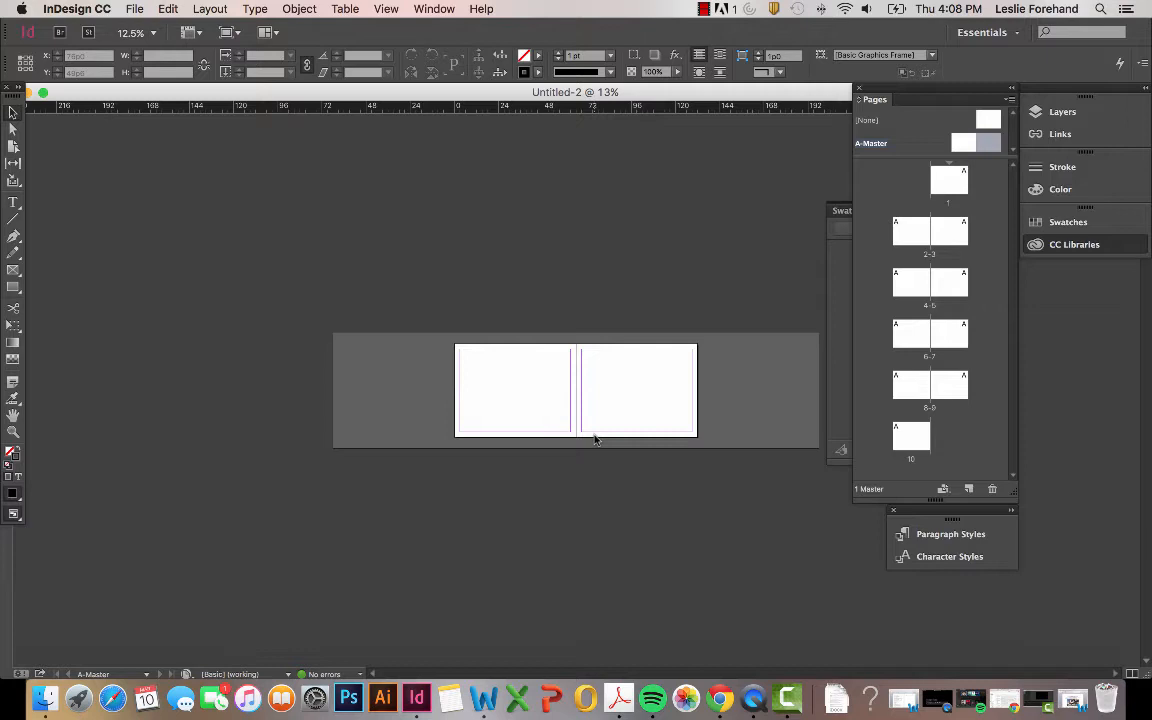
Set the default stroke colour for new objects to purple, C=38 M=100 Y=0 K=19.
key("super+minus")
key("super+minus")
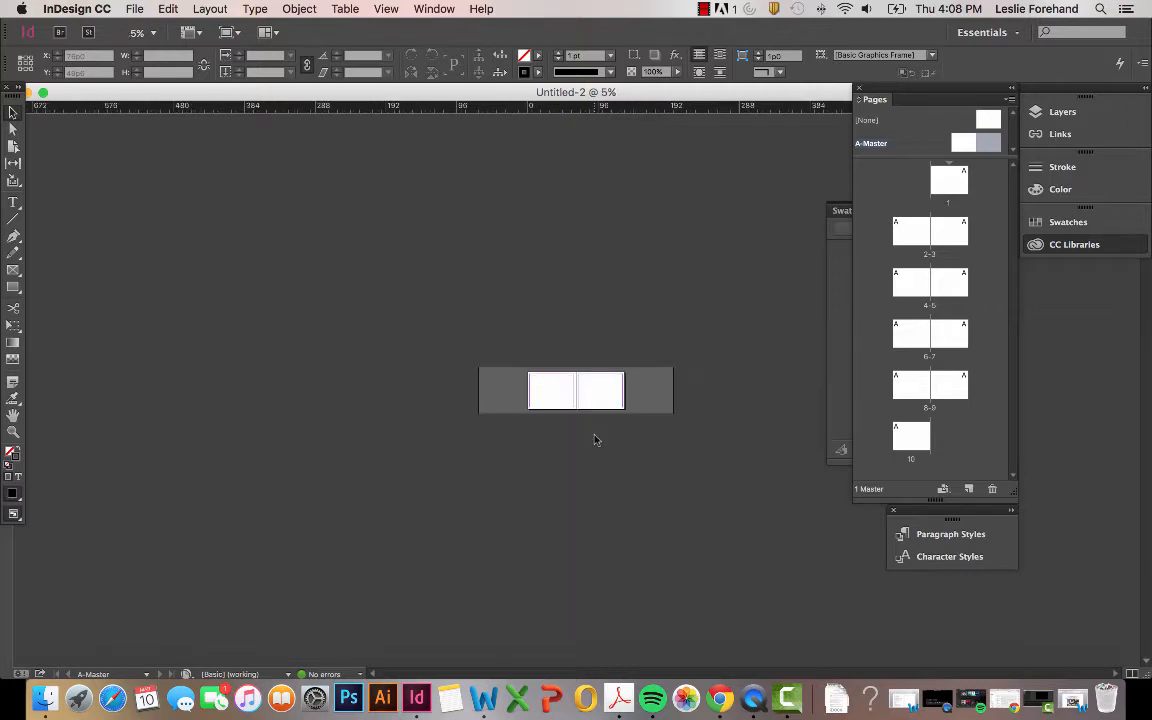
key("super+equal")
key("super+equal")
key("super+equal")
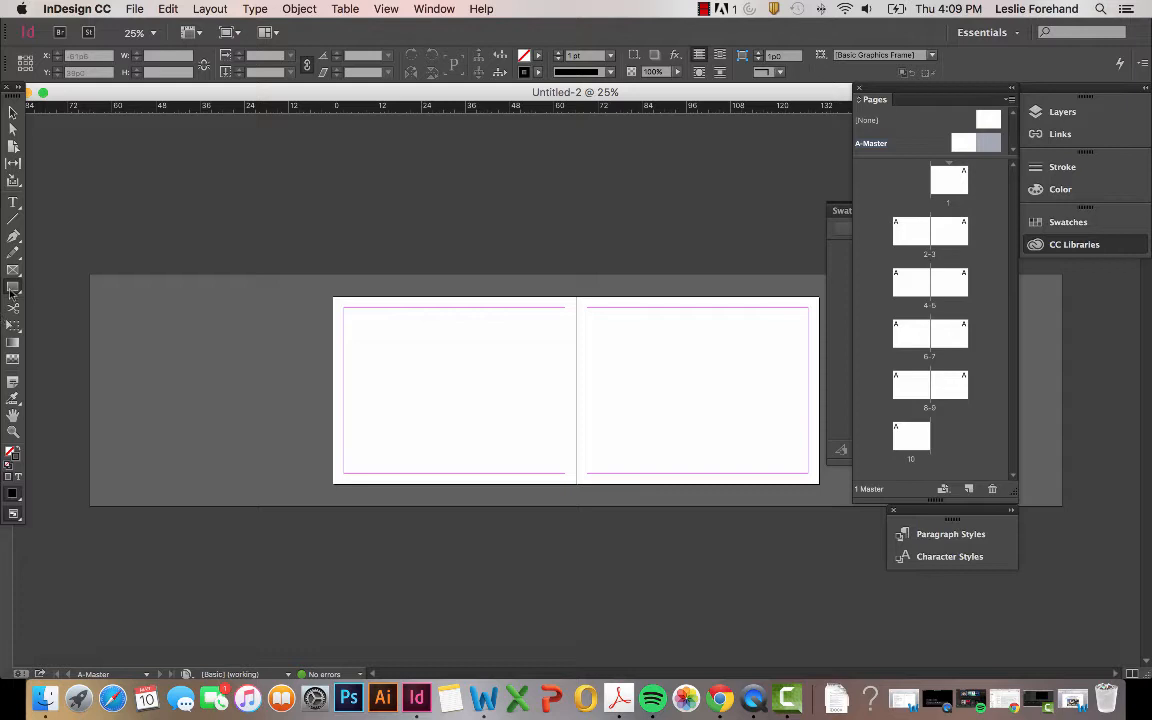
left_click(538, 73)
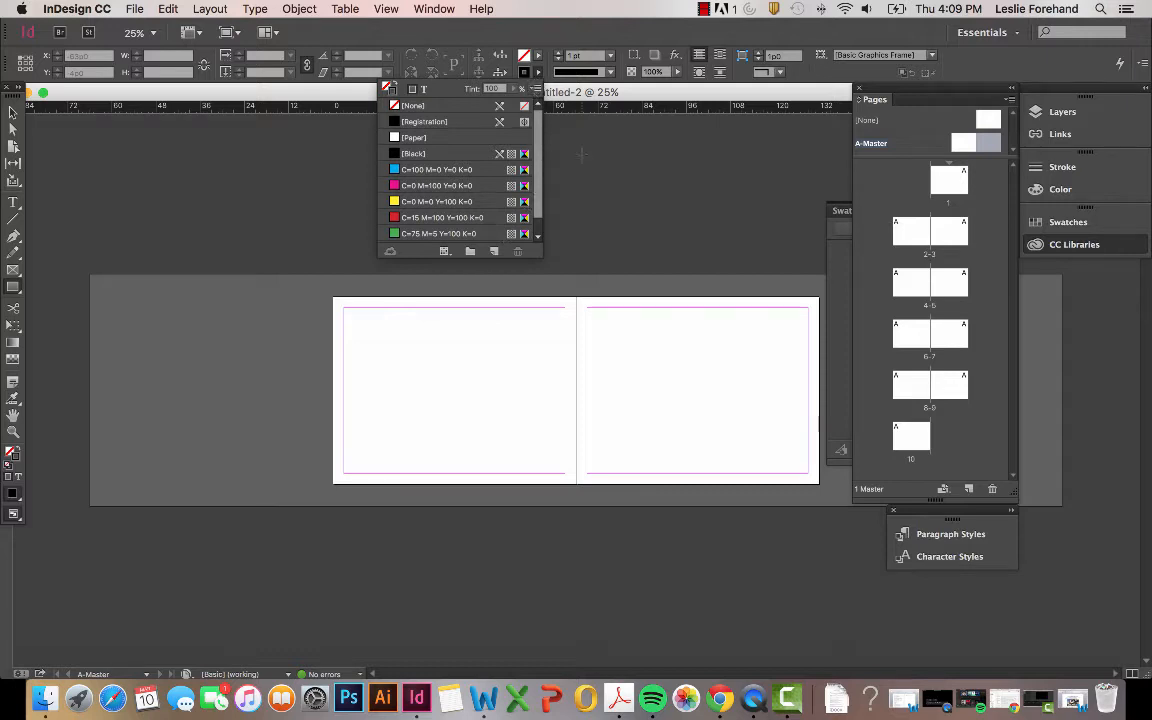
left_click(1058, 190)
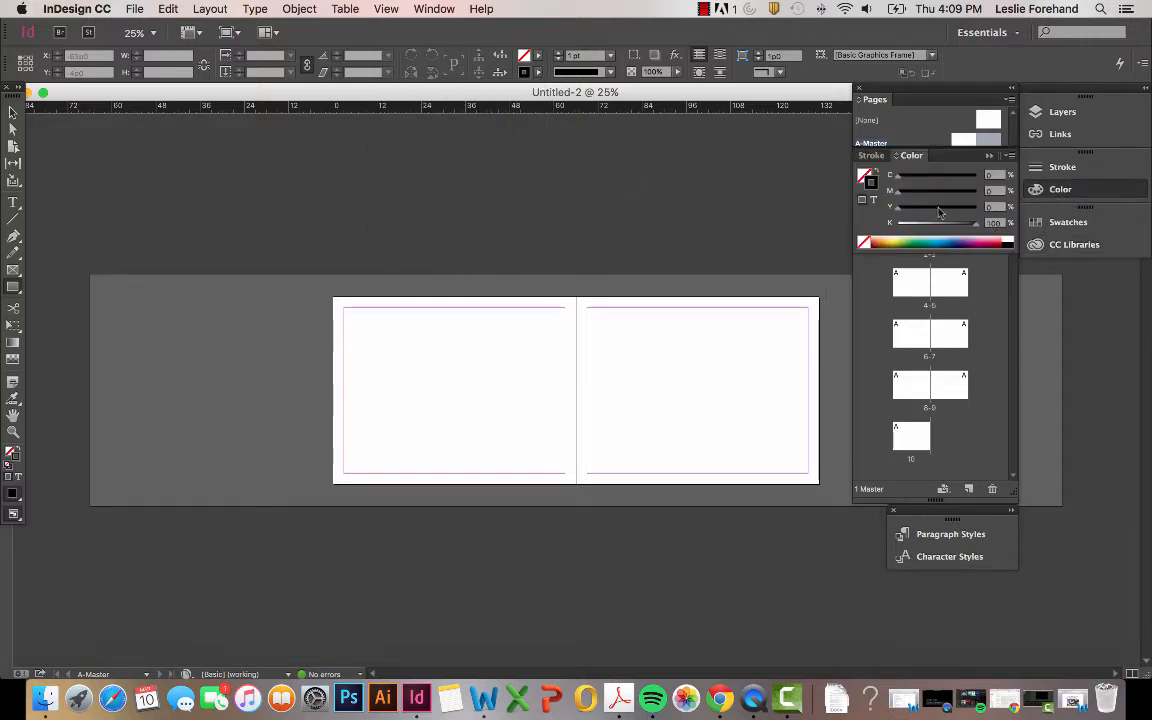
left_click(912, 242)
left_click(932, 242)
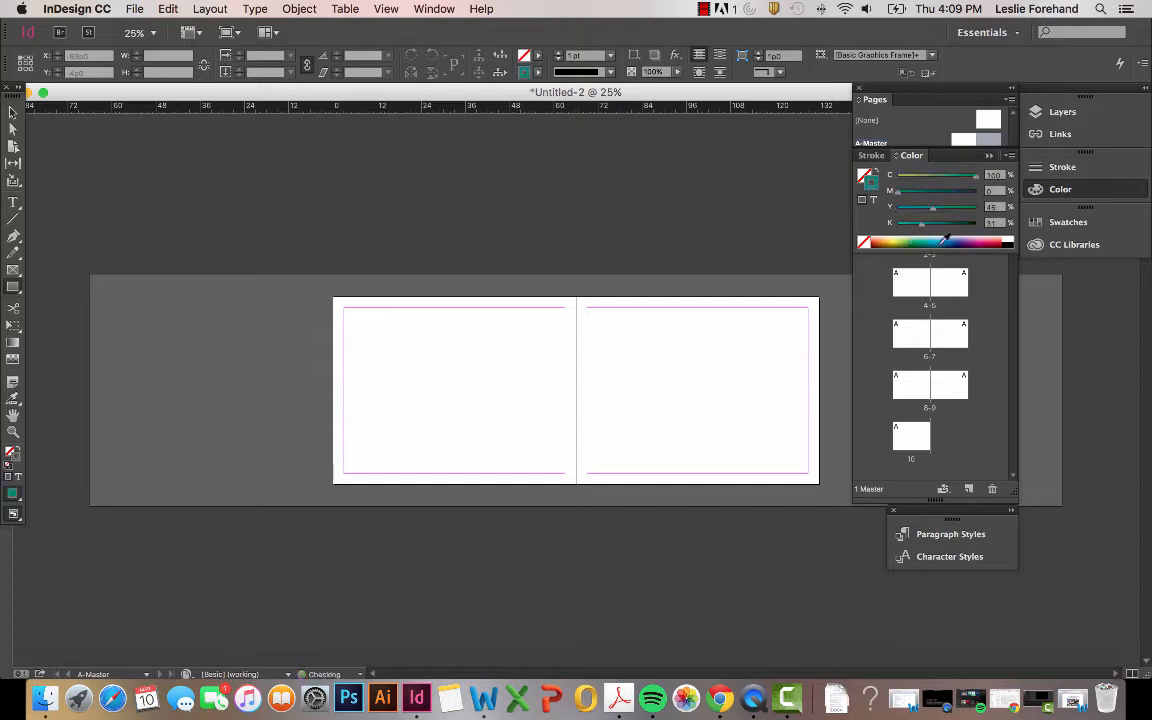
left_click(951, 242)
left_click(941, 241)
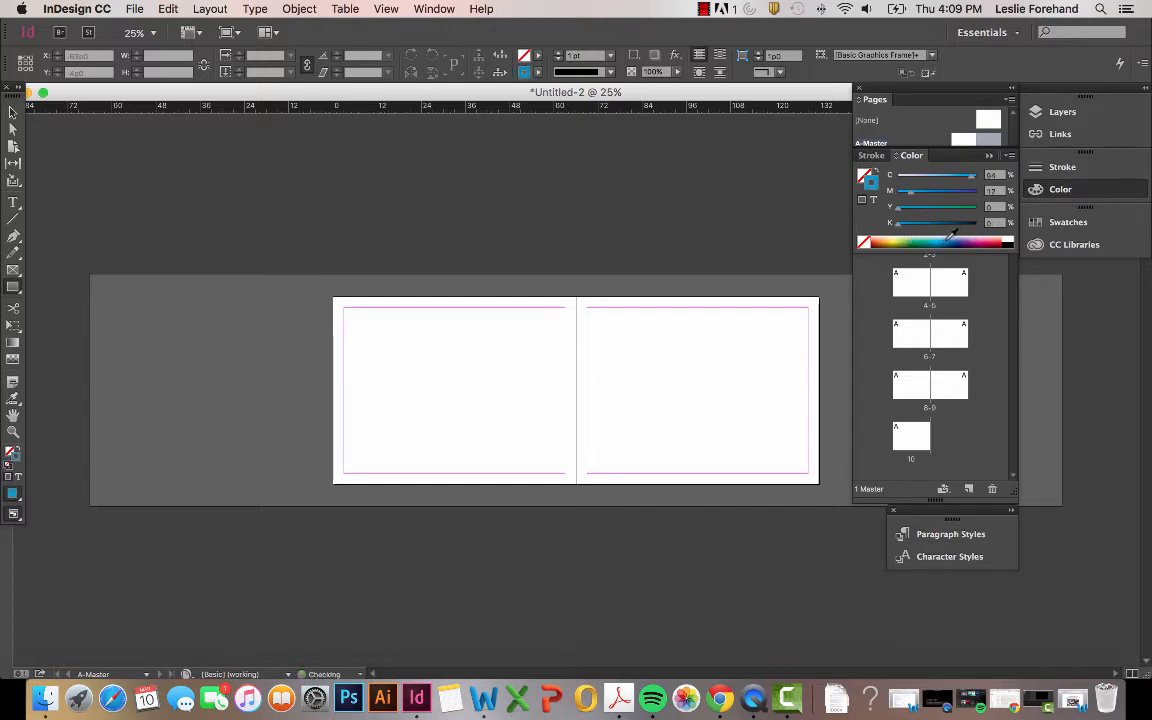
left_click(950, 242)
left_click(951, 241)
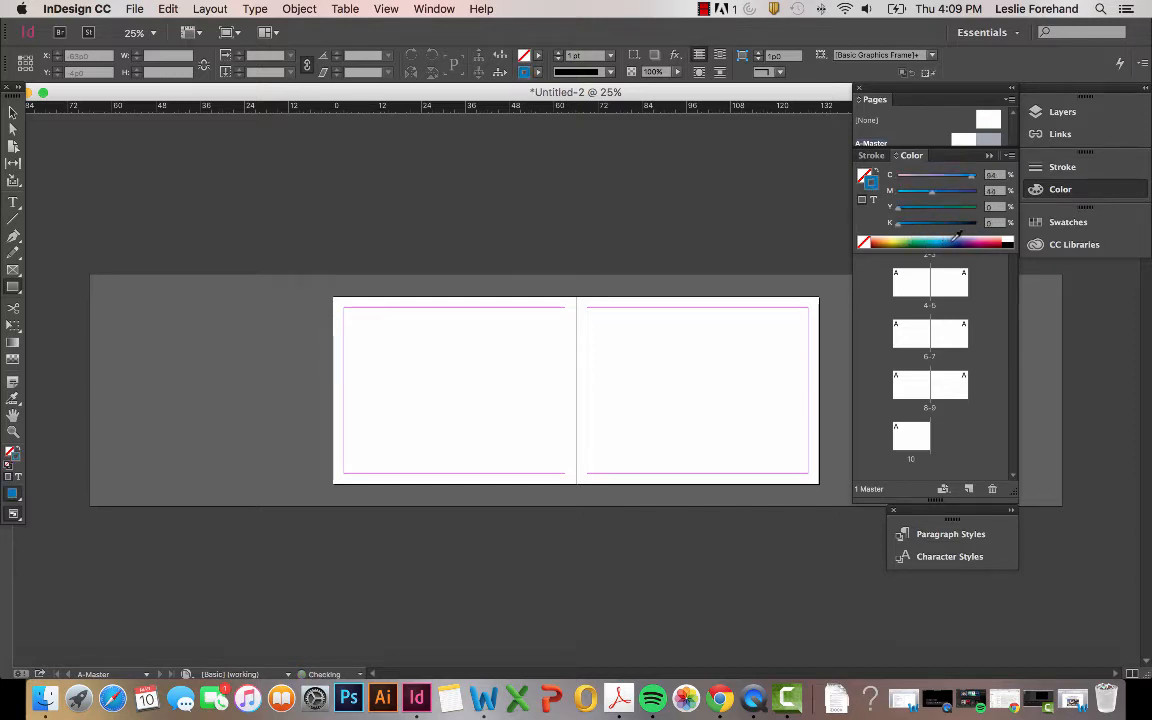
left_click(954, 240)
left_click(957, 240)
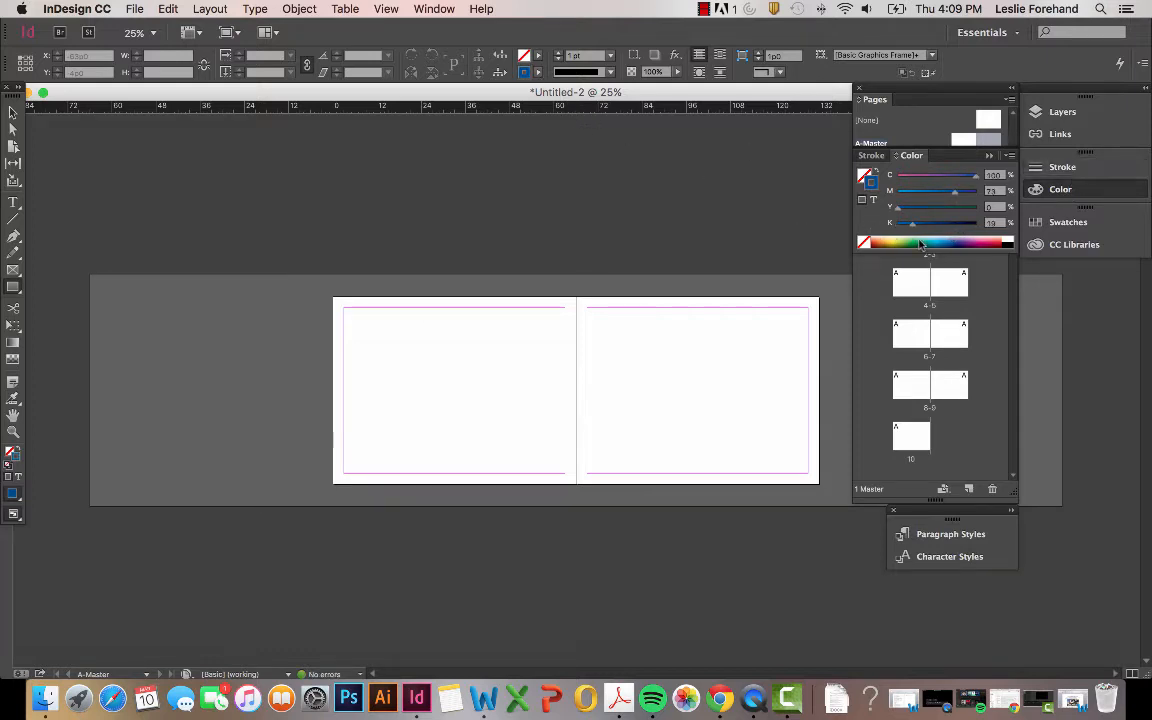
left_click(978, 240)
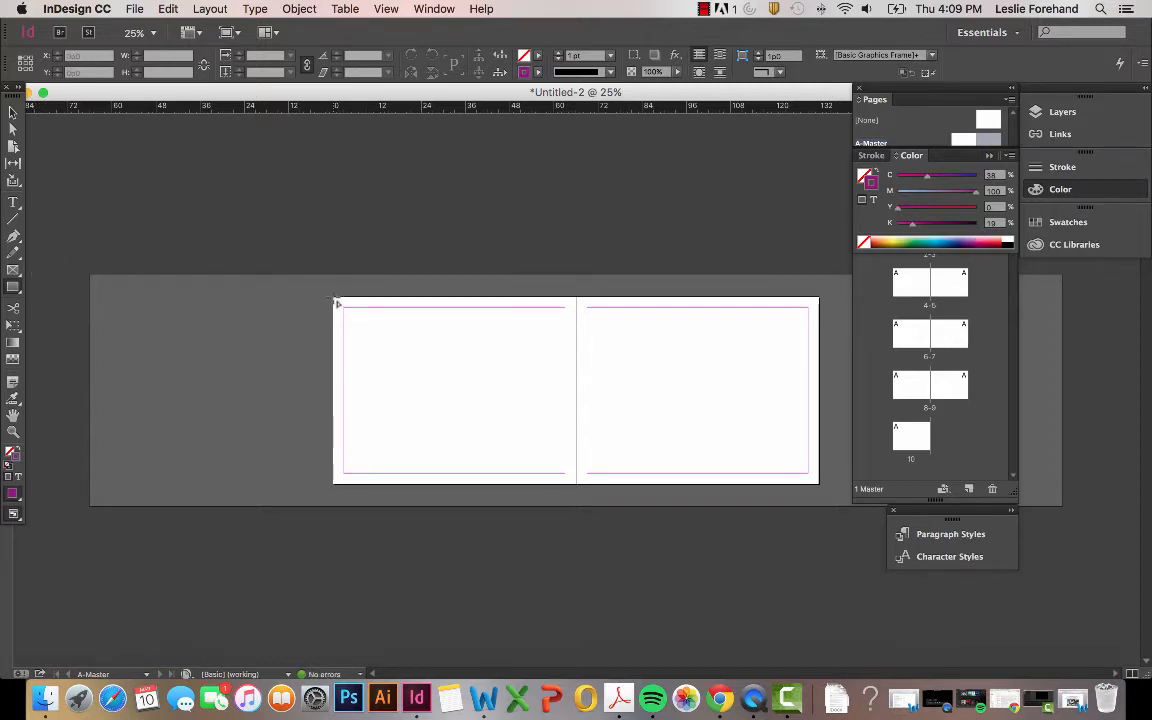
Cover the entire left master page with a rectangle that has the purple as its fill and no stroke.
left_click_drag(336, 302, 578, 480)
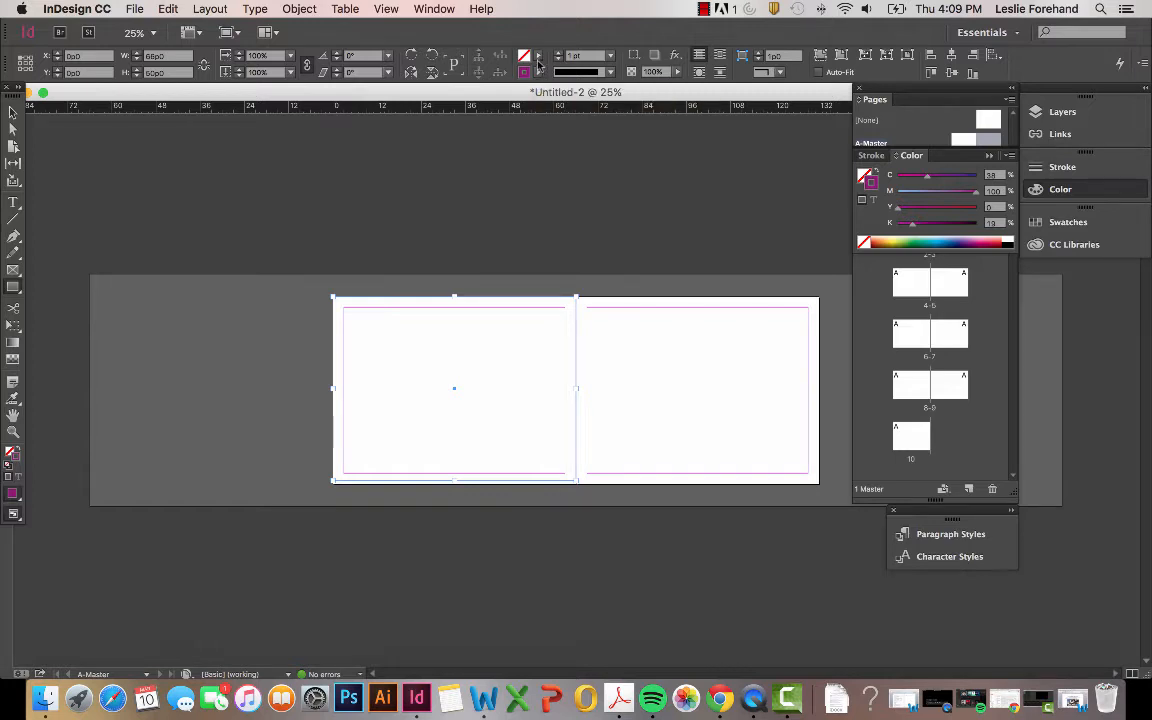
left_click(538, 73)
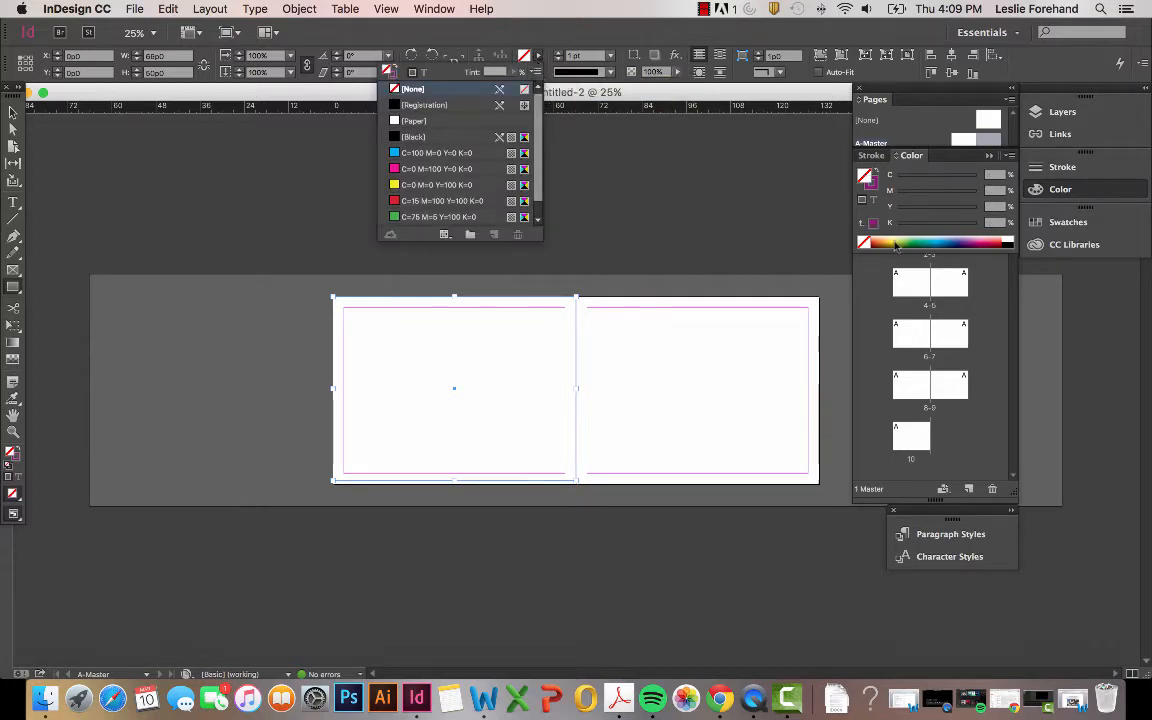
left_click(876, 174)
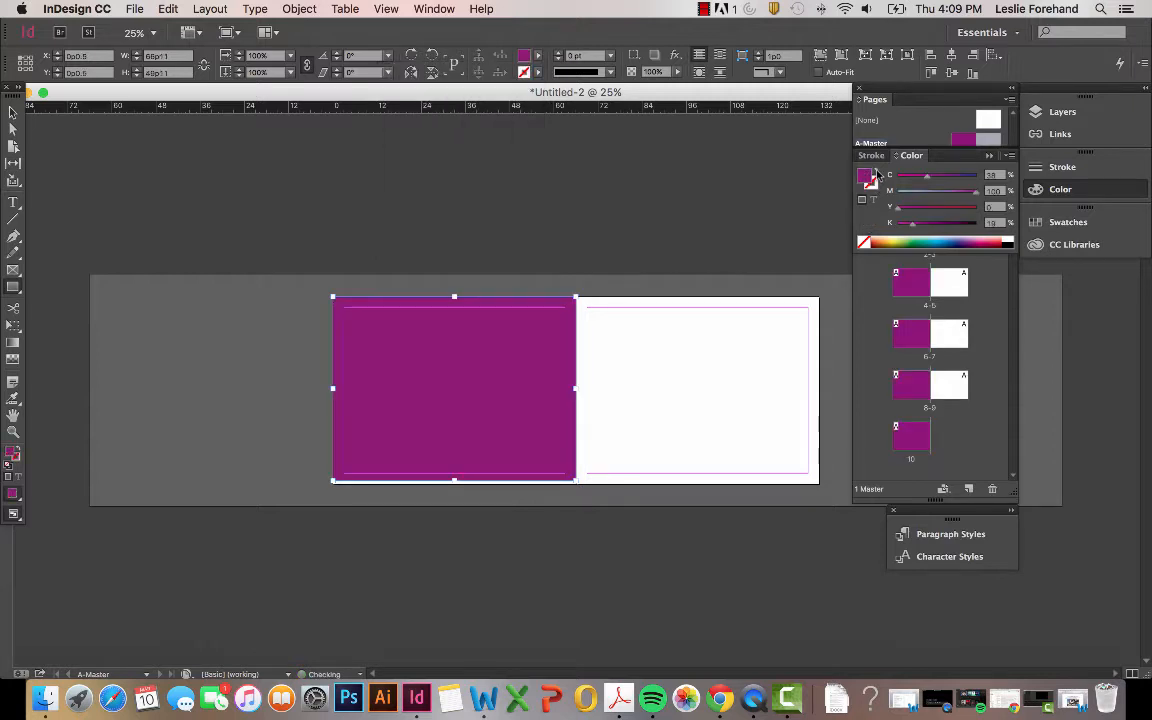
left_click(870, 297)
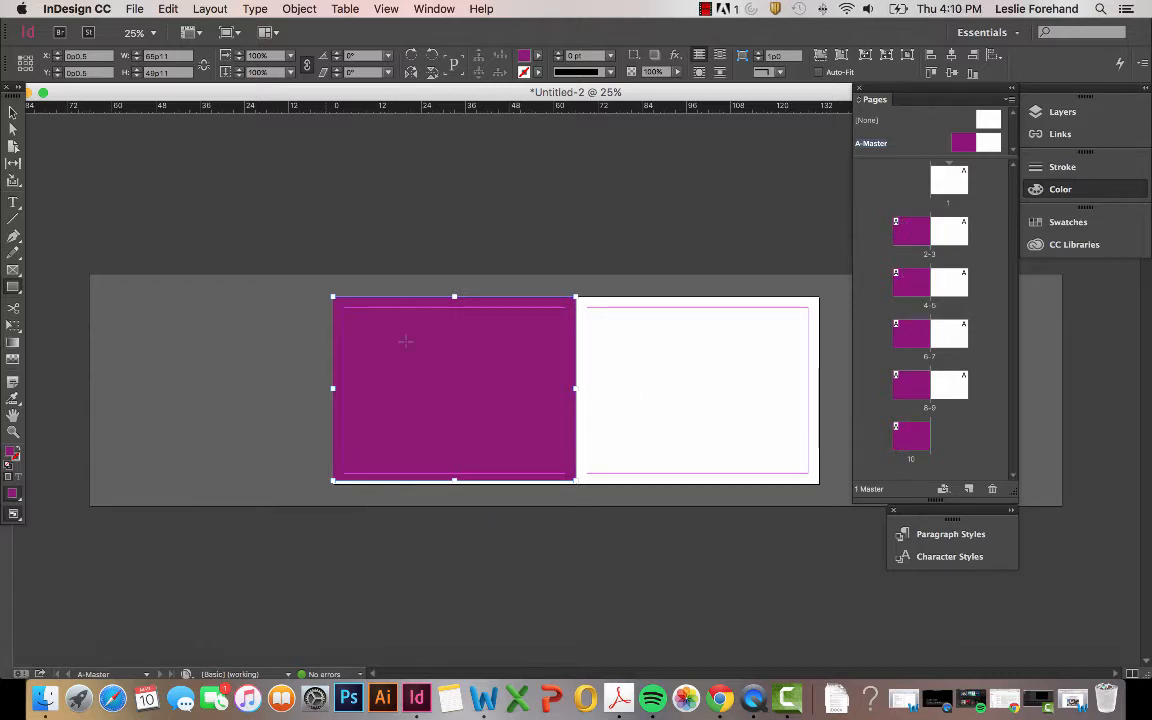
left_click(13, 112)
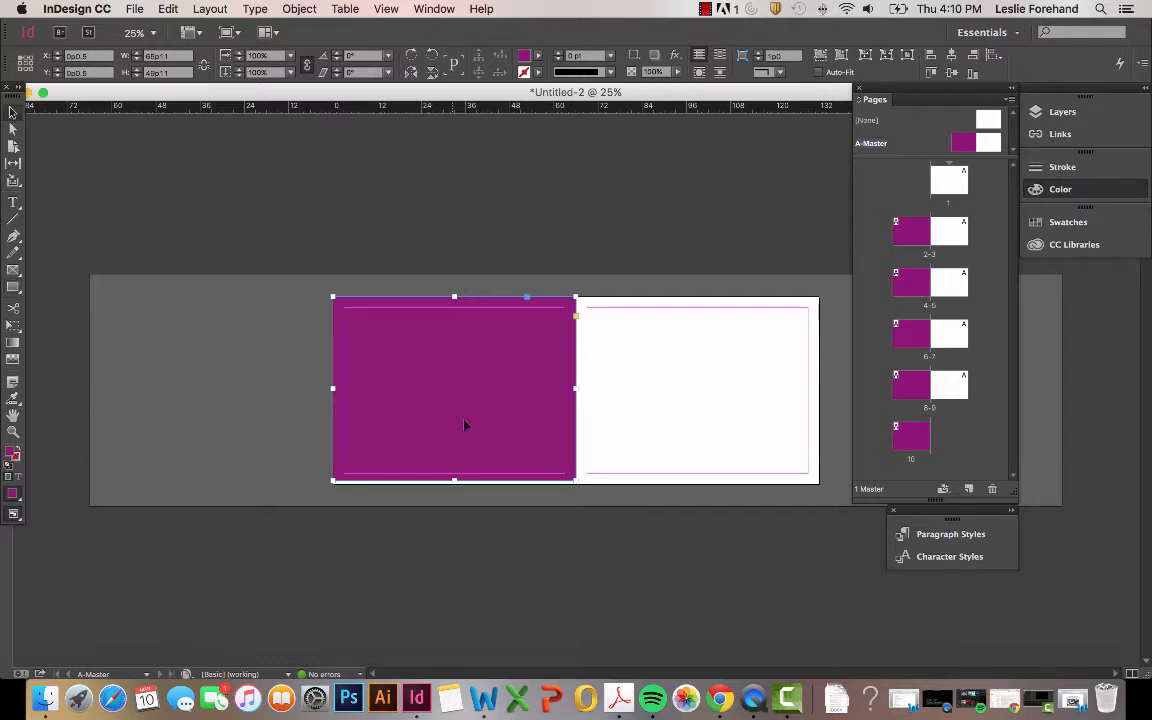
left_click_drag(454, 481, 454, 488)
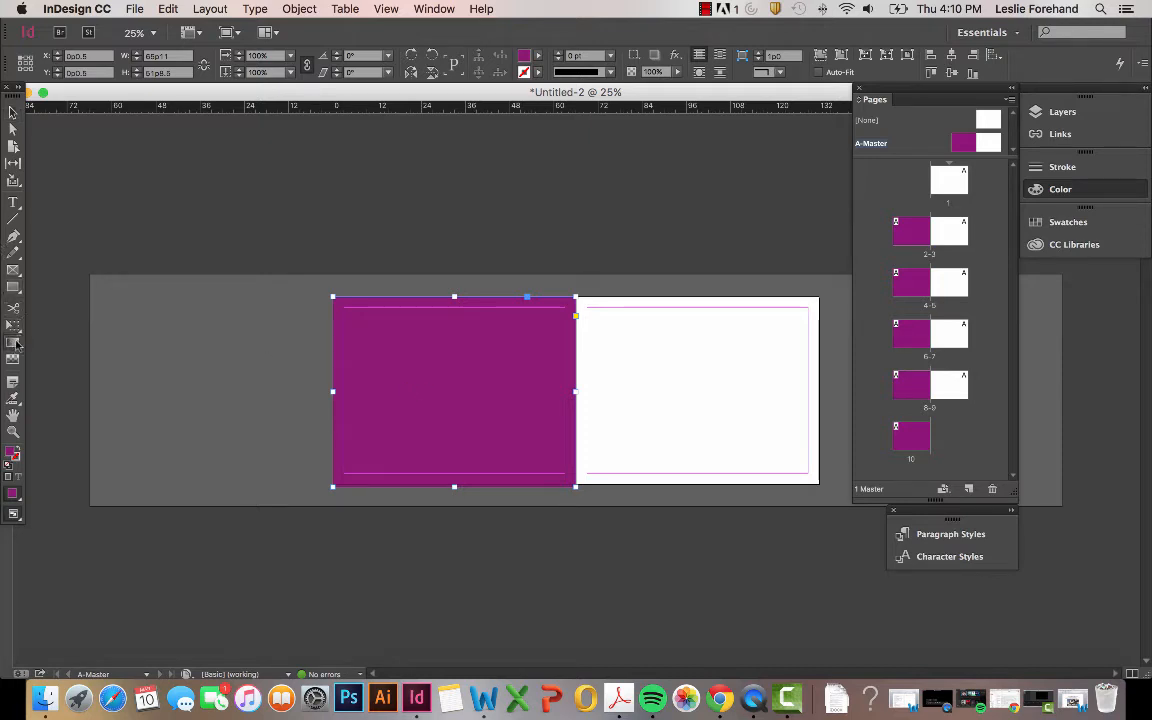
Draw a rectangle about 66p0 by 60p11.5 covering the right master page.
left_click(13, 290)
left_click_drag(577, 298, 820, 486)
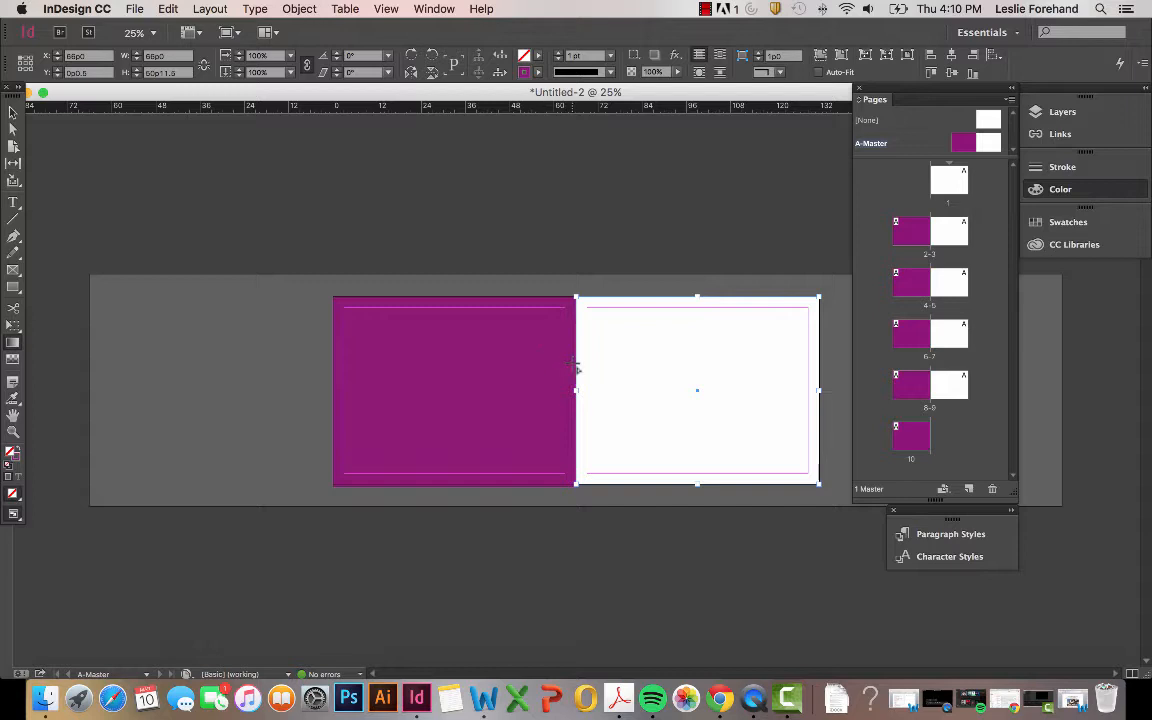
Try black-and-white linear gradients at several angles on the right page's rectangle.
left_click_drag(577, 369, 740, 352)
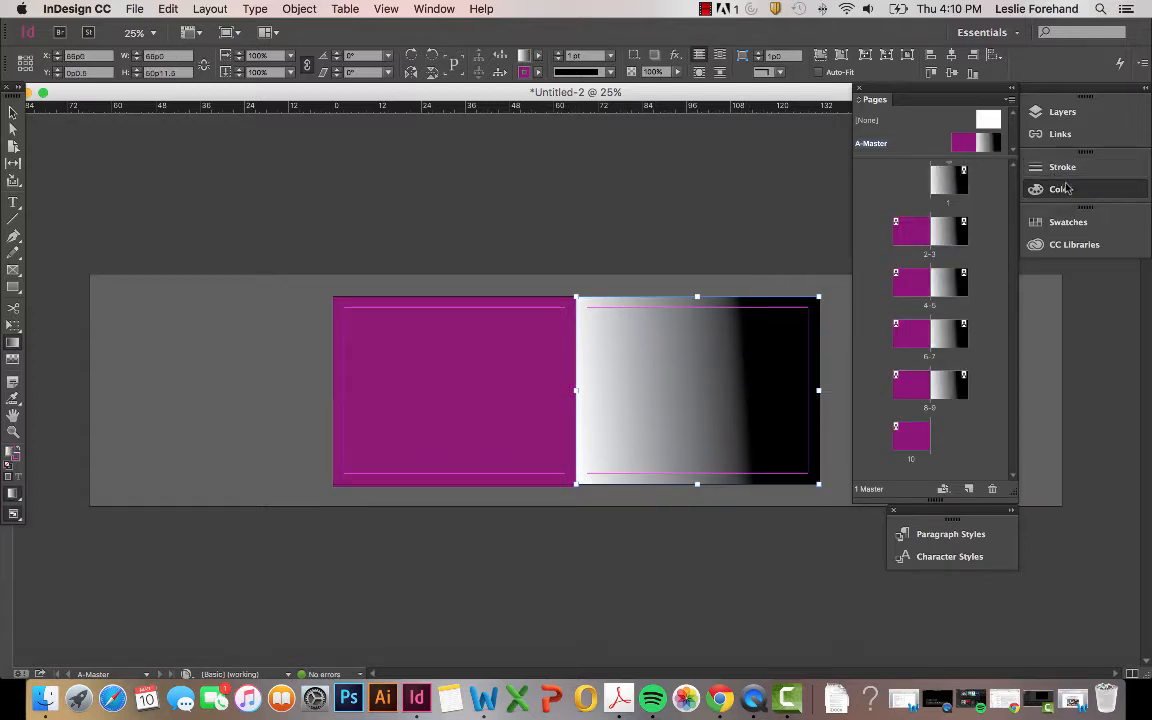
left_click_drag(687, 418, 690, 381)
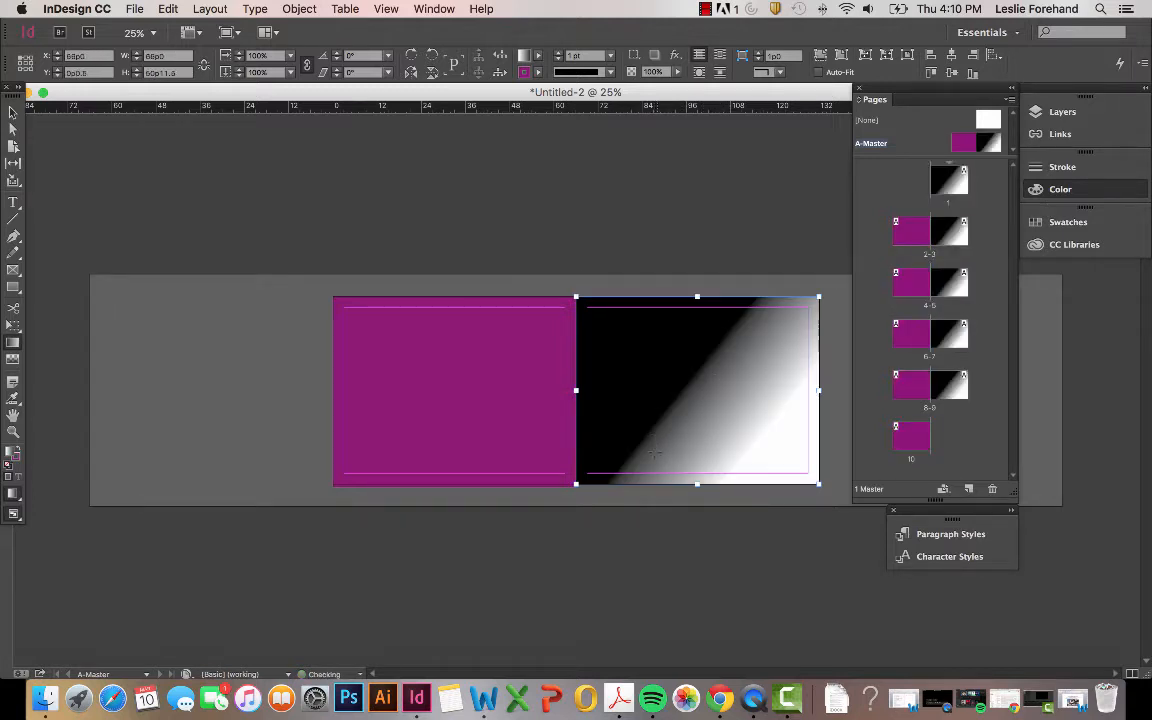
left_click_drag(653, 454, 655, 396)
left_click_drag(648, 440, 785, 367)
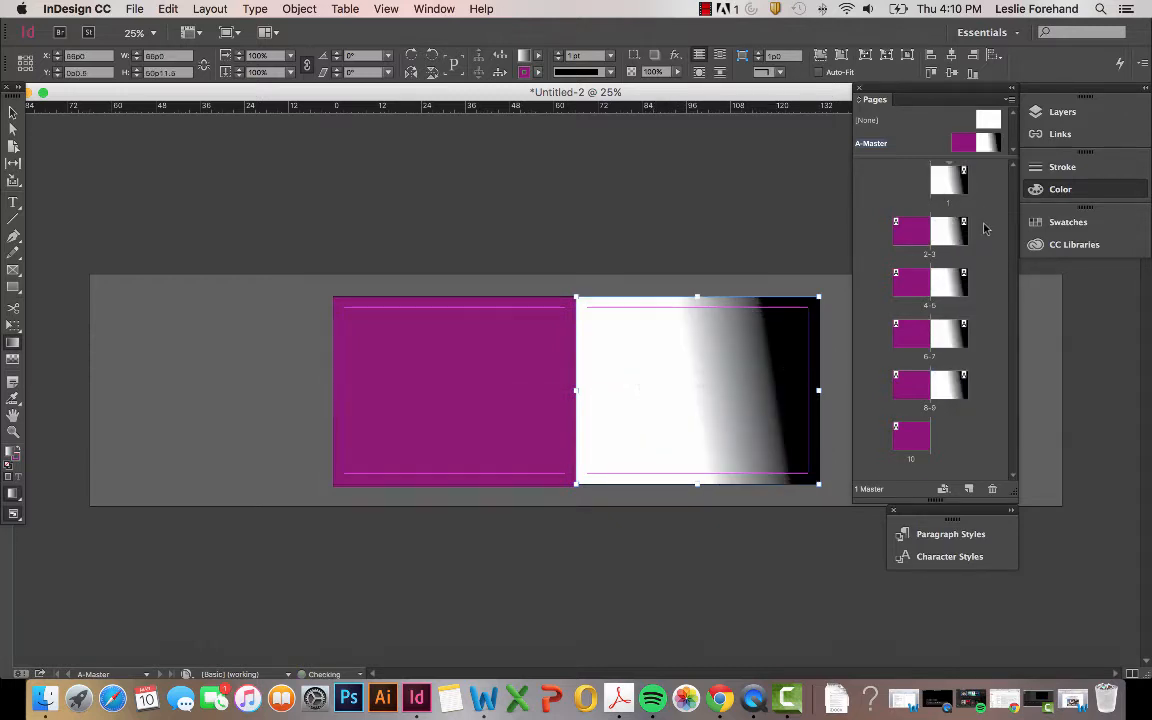
Fill the right page's rectangle with a solid light green using the Color Picker, and deselect it.
left_click(536, 56)
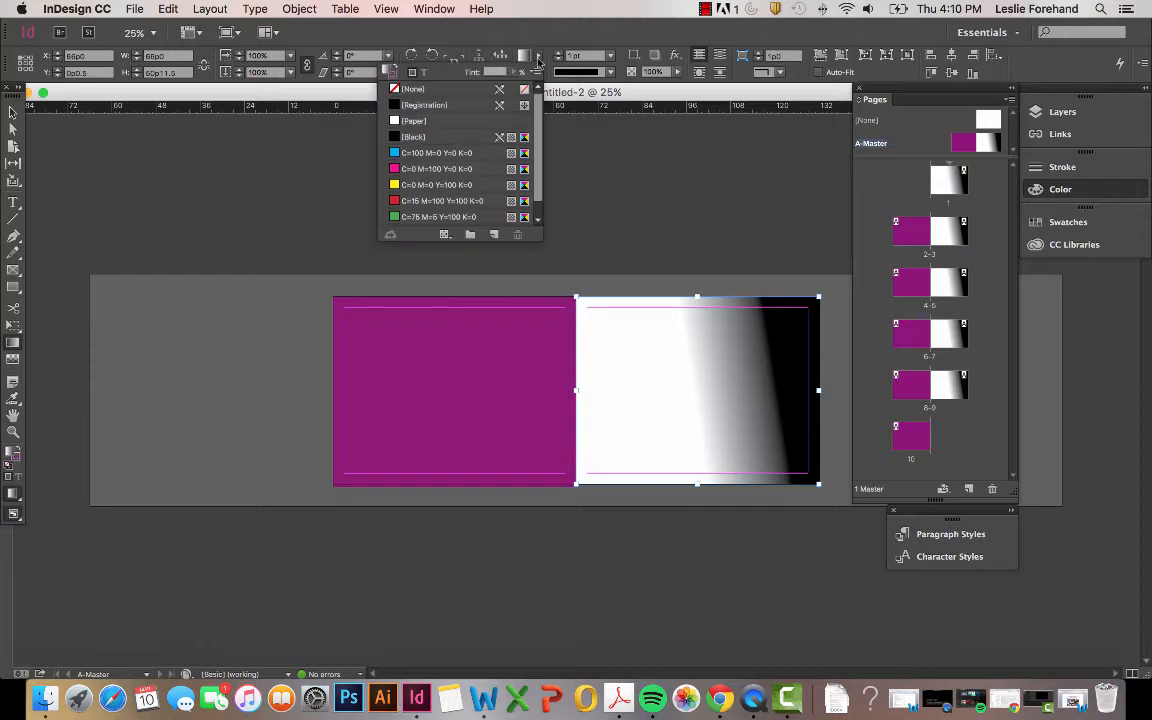
double_click(525, 57)
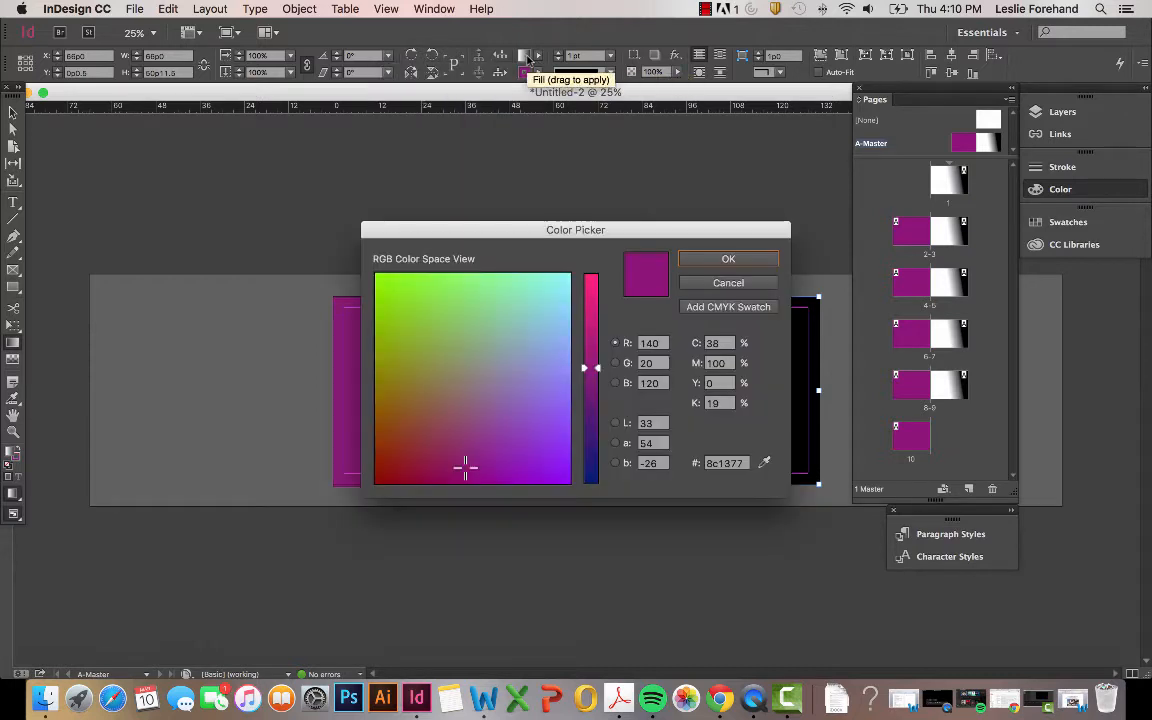
left_click(760, 259)
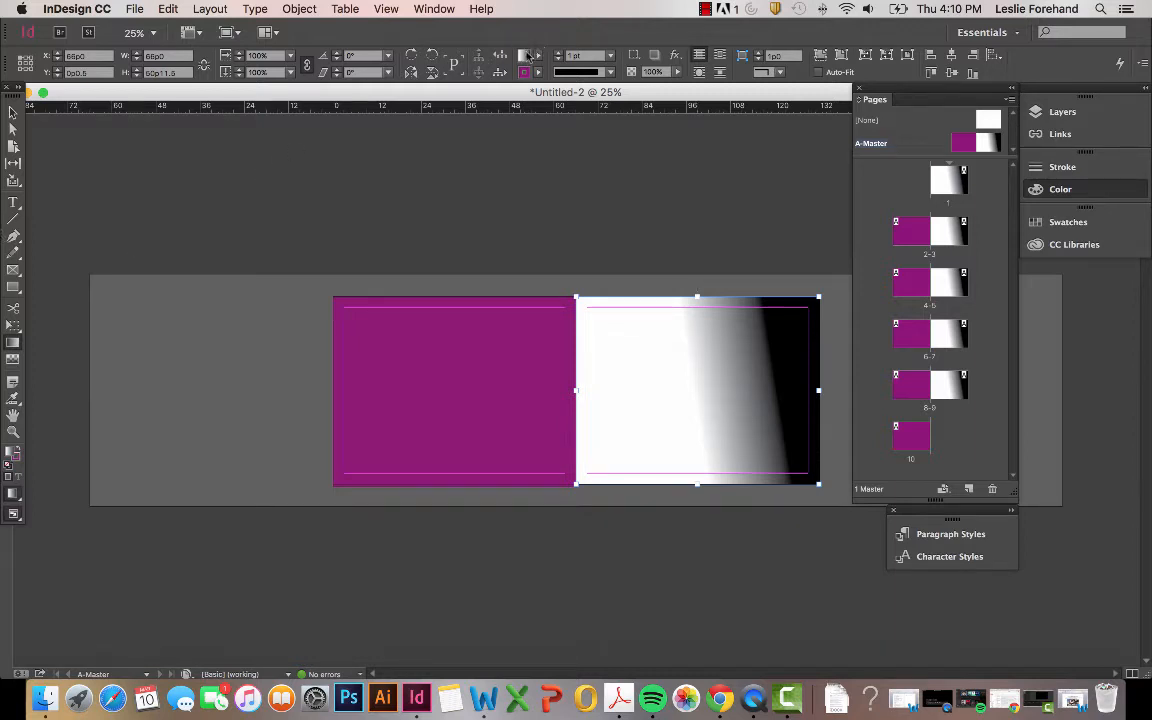
double_click(525, 55)
left_click_drag(514, 305, 486, 298)
left_click(728, 258)
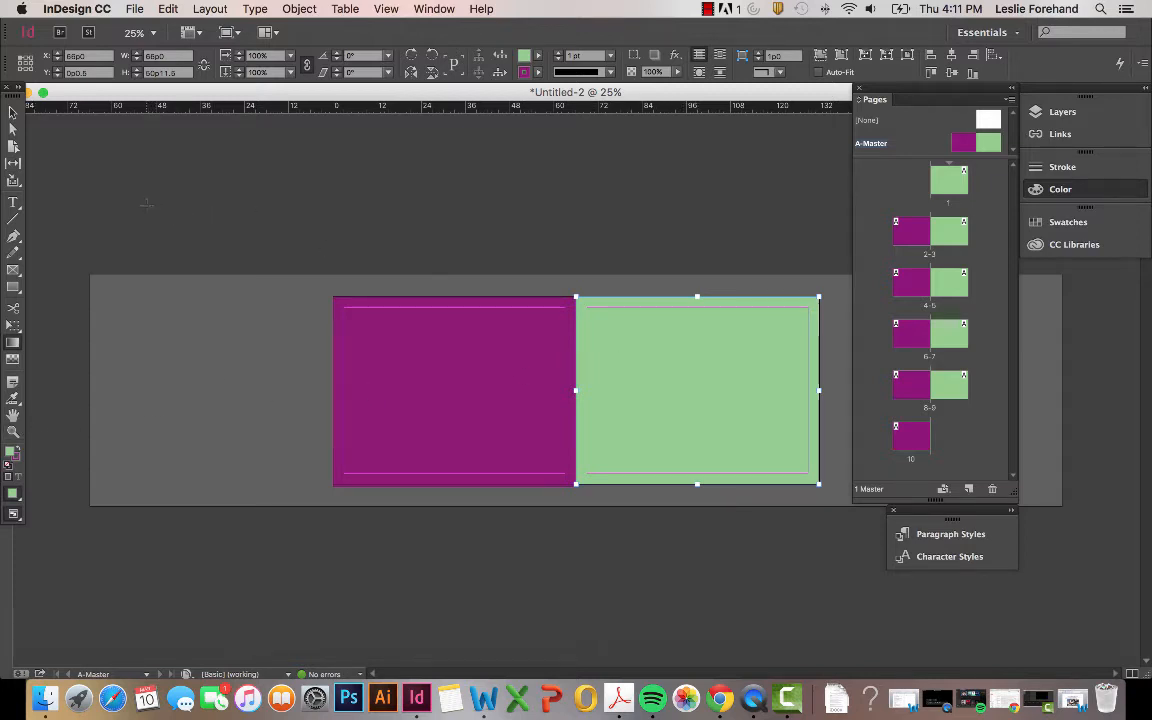
left_click(12, 112)
left_click(172, 219)
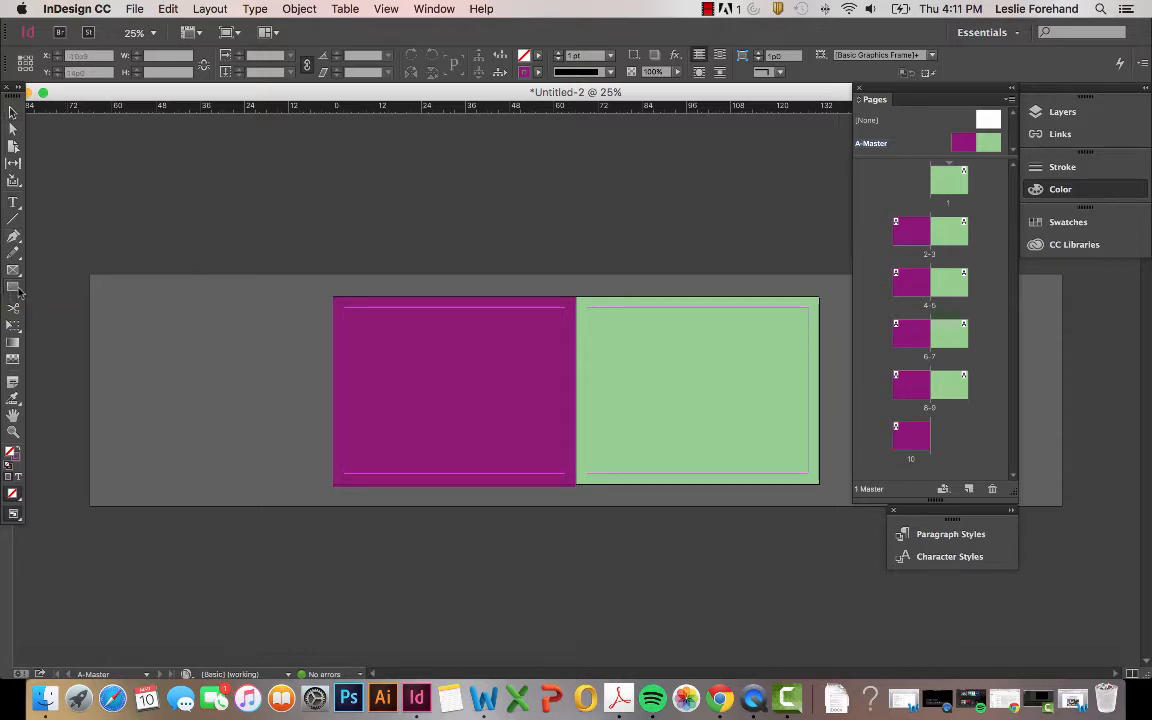
Draw a [Paper]-filled rectangle about 132p0 wide by 4p6 high across the lower part of both master pages.
left_click(537, 56)
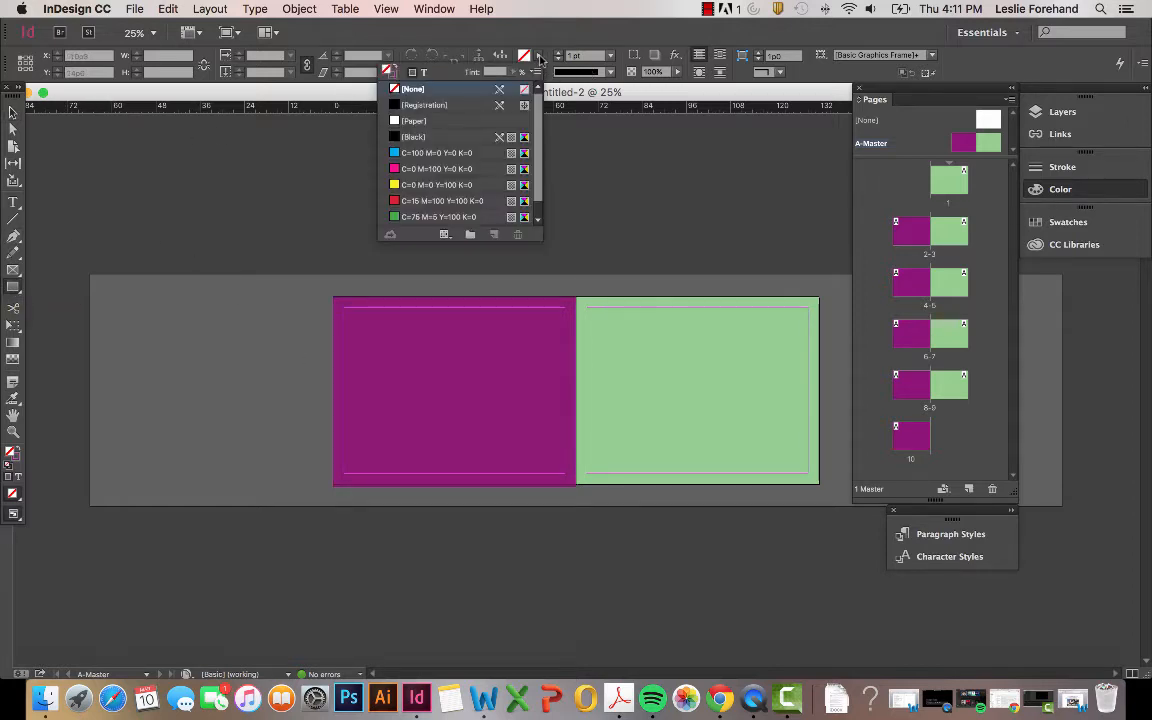
left_click(414, 121)
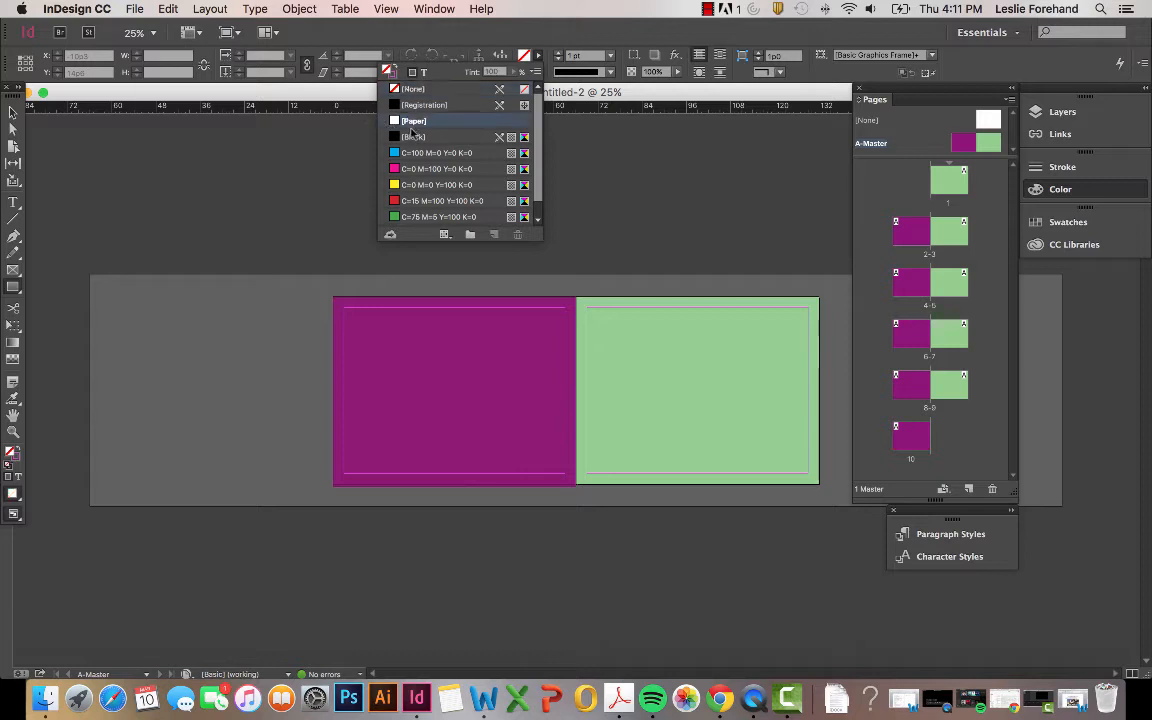
left_click(320, 467)
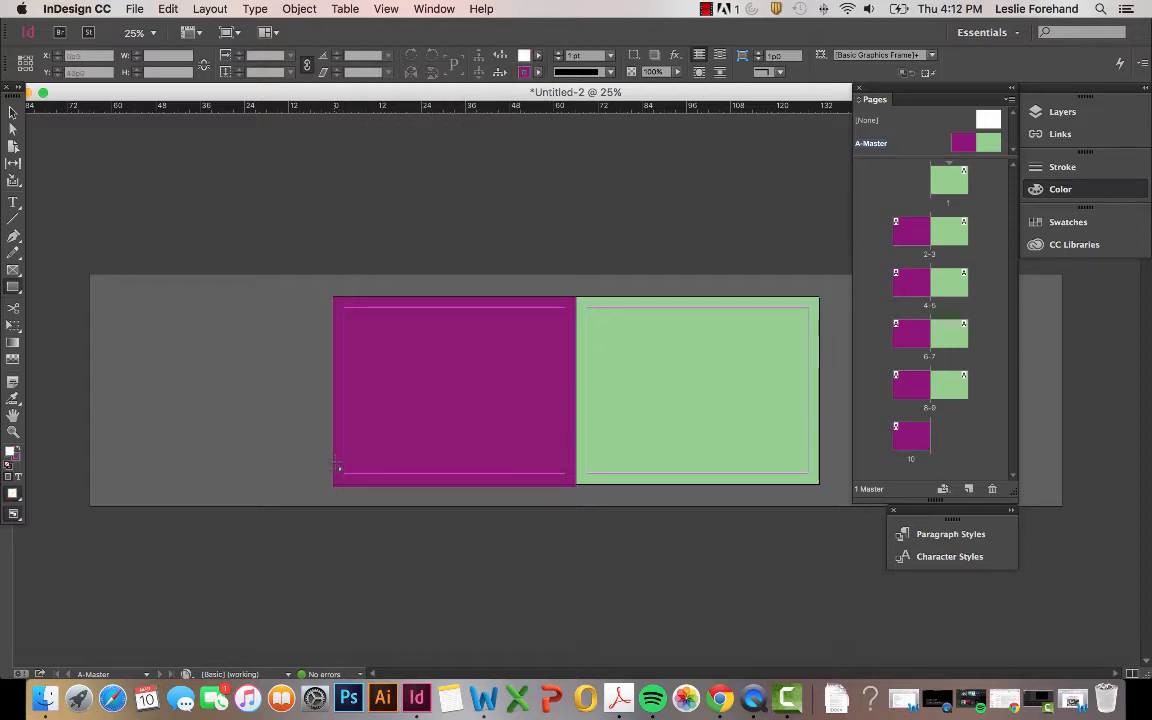
left_click_drag(337, 467, 825, 484)
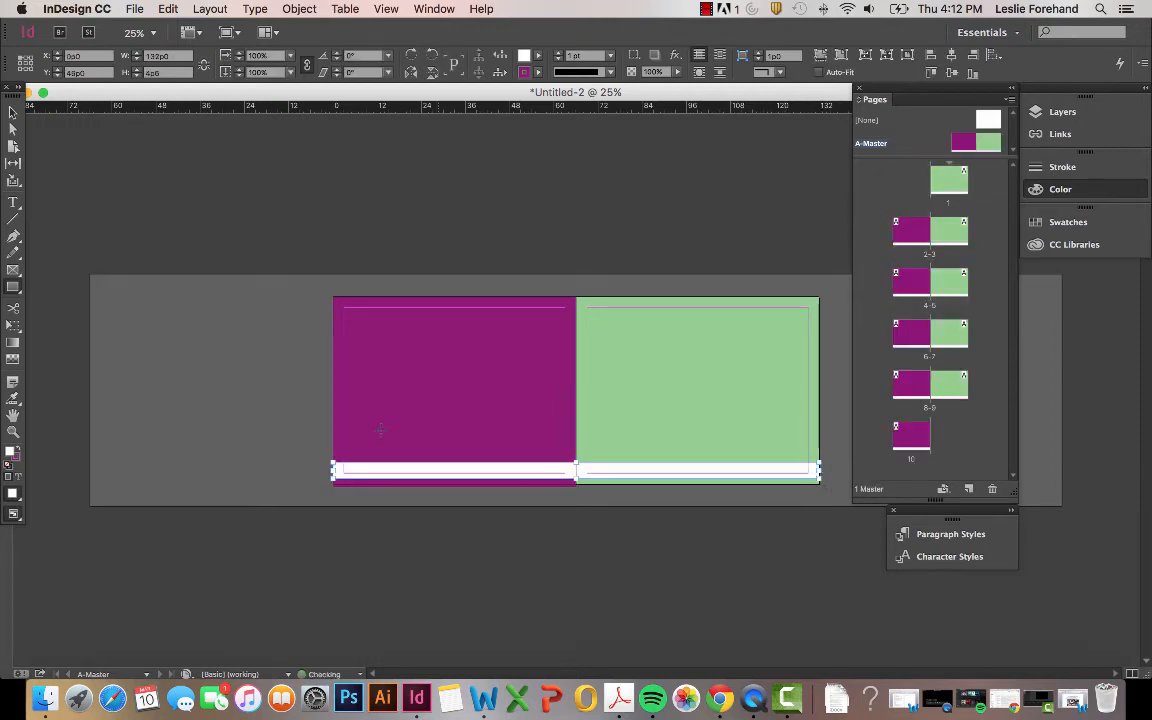
Nudge the white band up to Y 41p8, set its opacity to 50%, and deselect it.
key("shift+Up")
key("shift+Up")
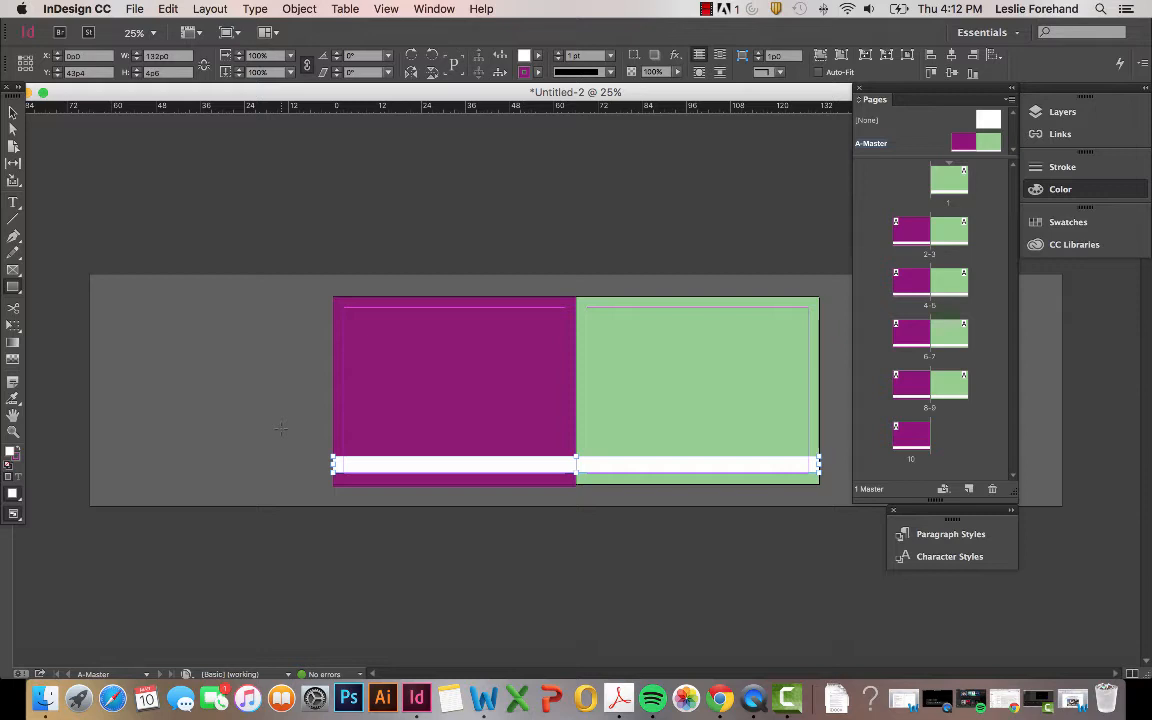
key("shift+Up")
key("shift+Up")
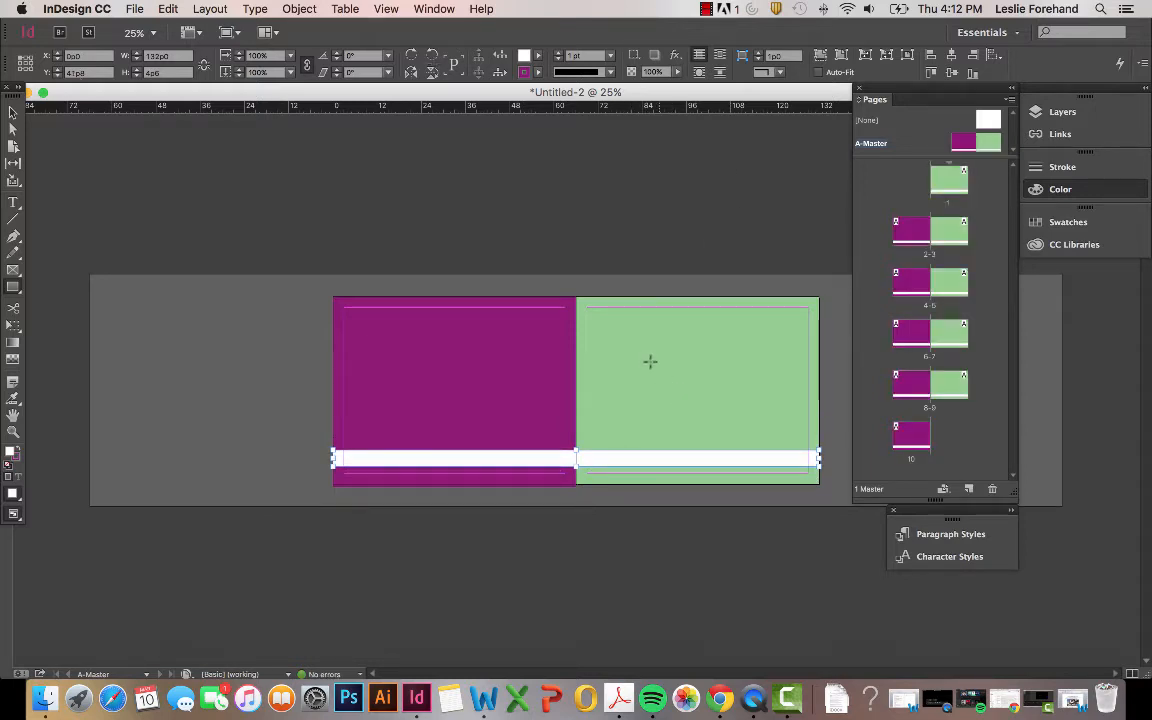
left_click(655, 72)
type("50")
key("Return")
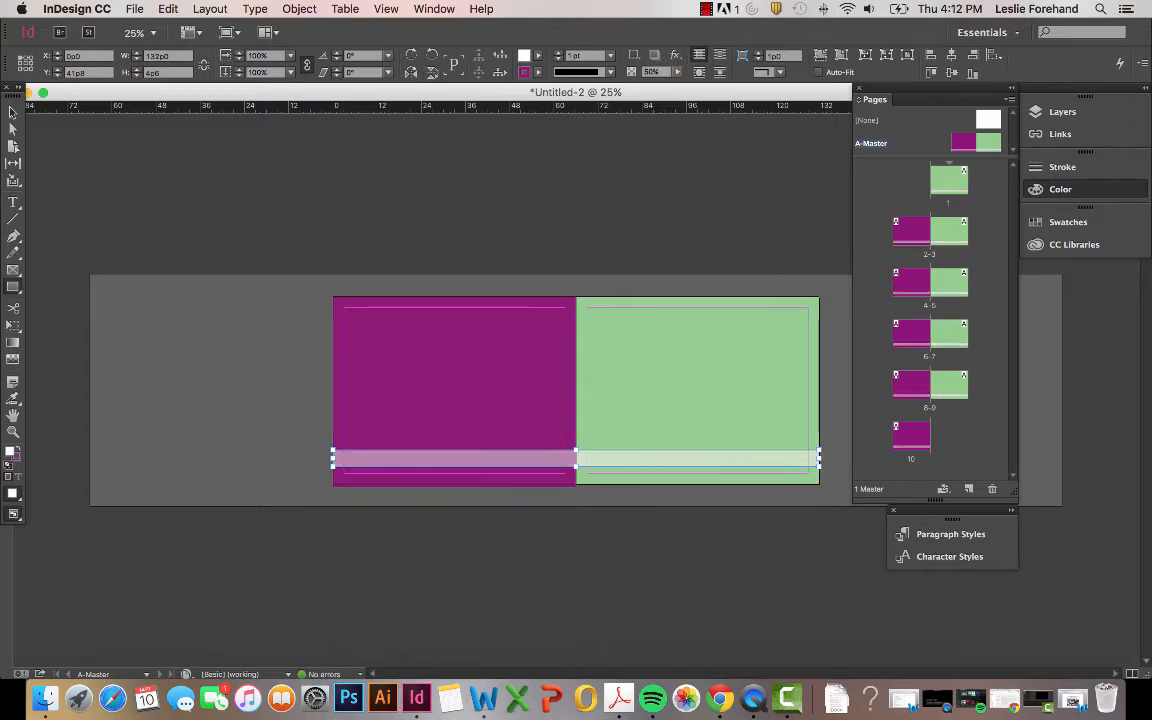
left_click(112, 181)
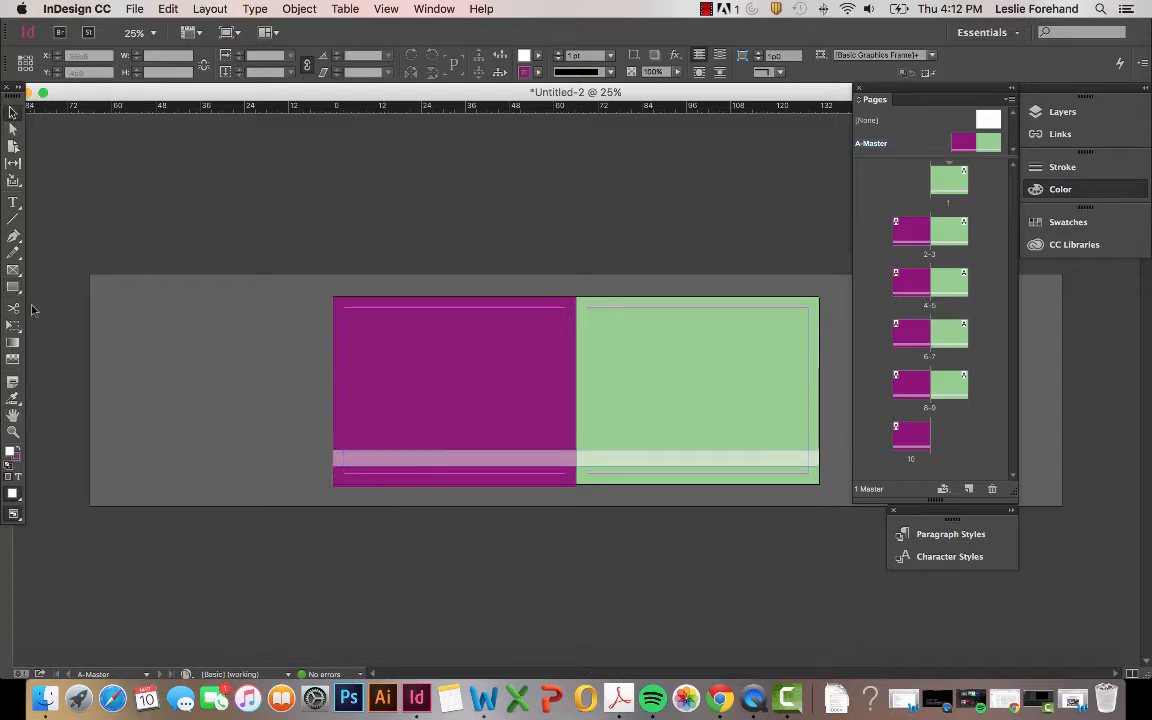
Create a text frame on the pasteboard beside the left master page, containing the AWESOME STUFF title in Century Gothic Bold, 24 pt.
left_click(12, 203)
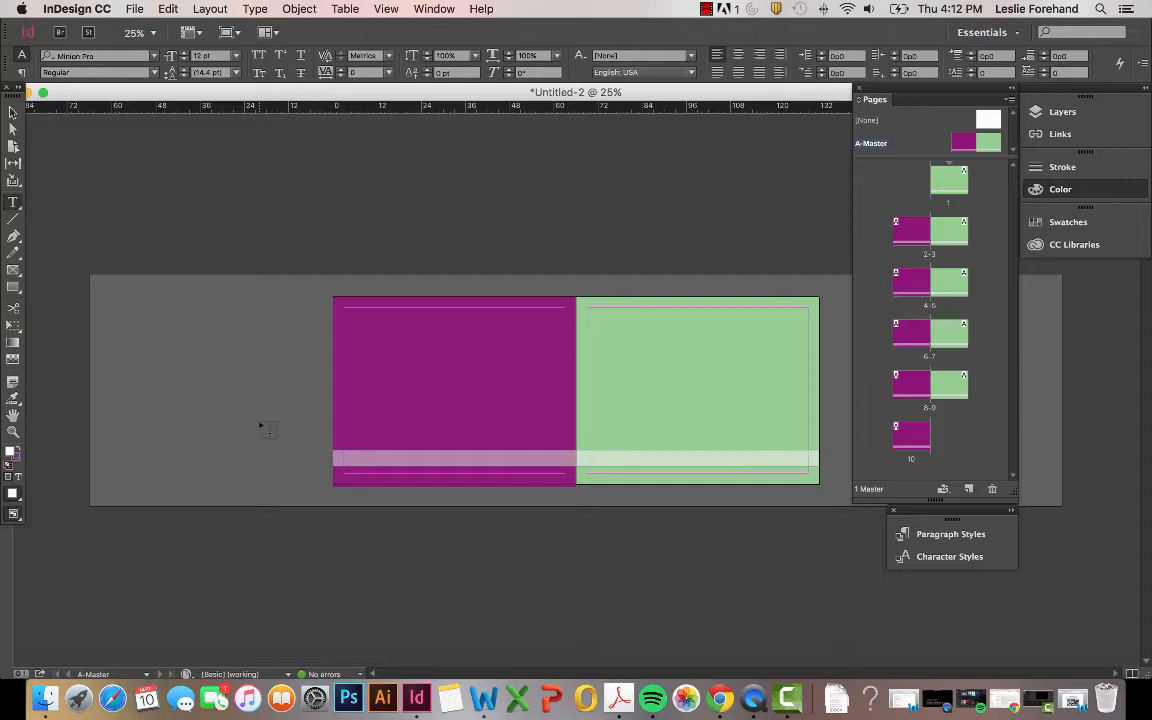
left_click_drag(244, 398, 324, 406)
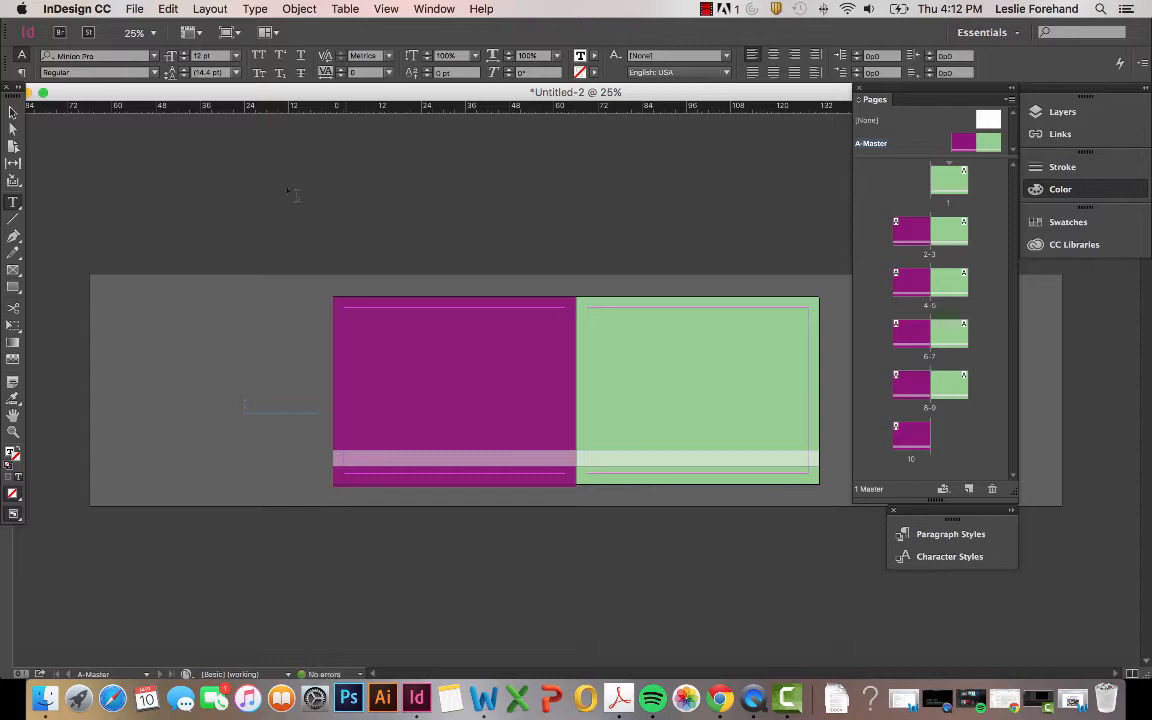
left_click(134, 56)
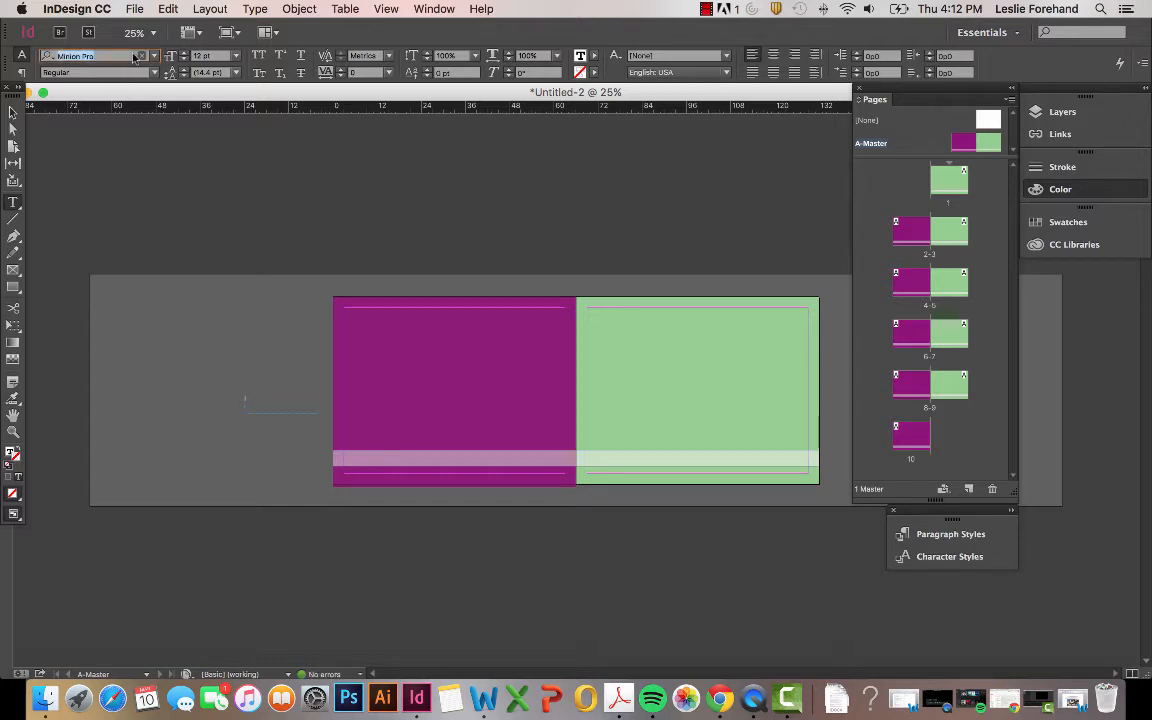
type("cent")
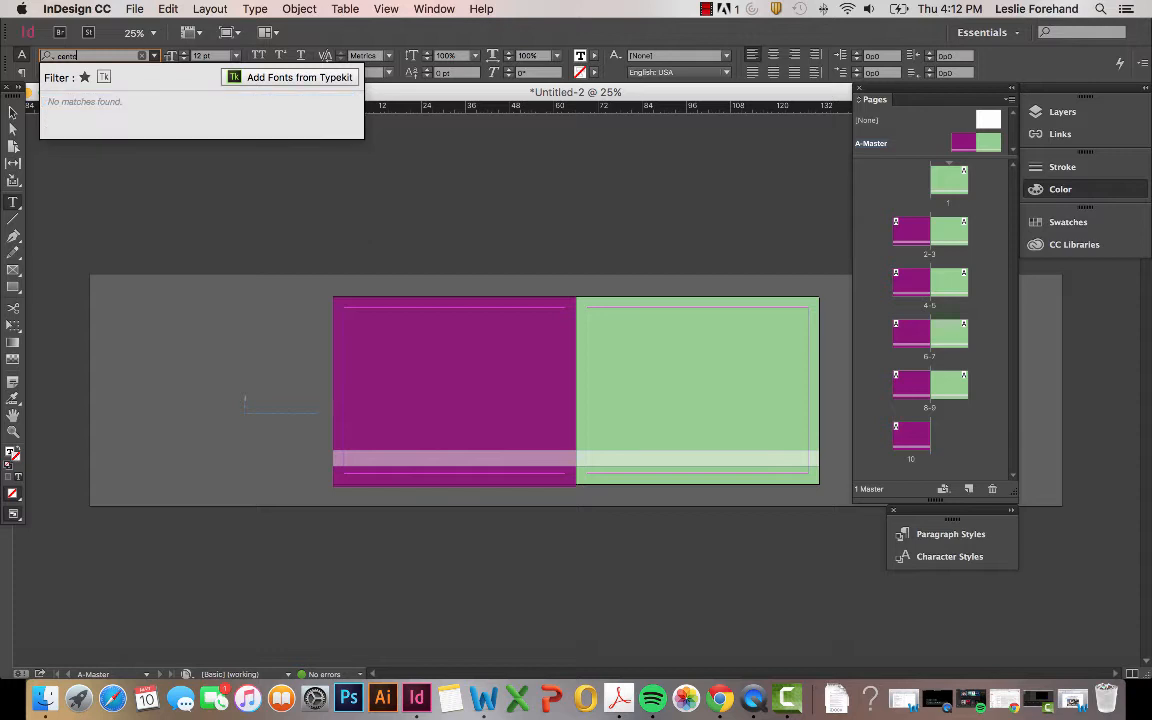
key("BackSpace")
key("BackSpace")
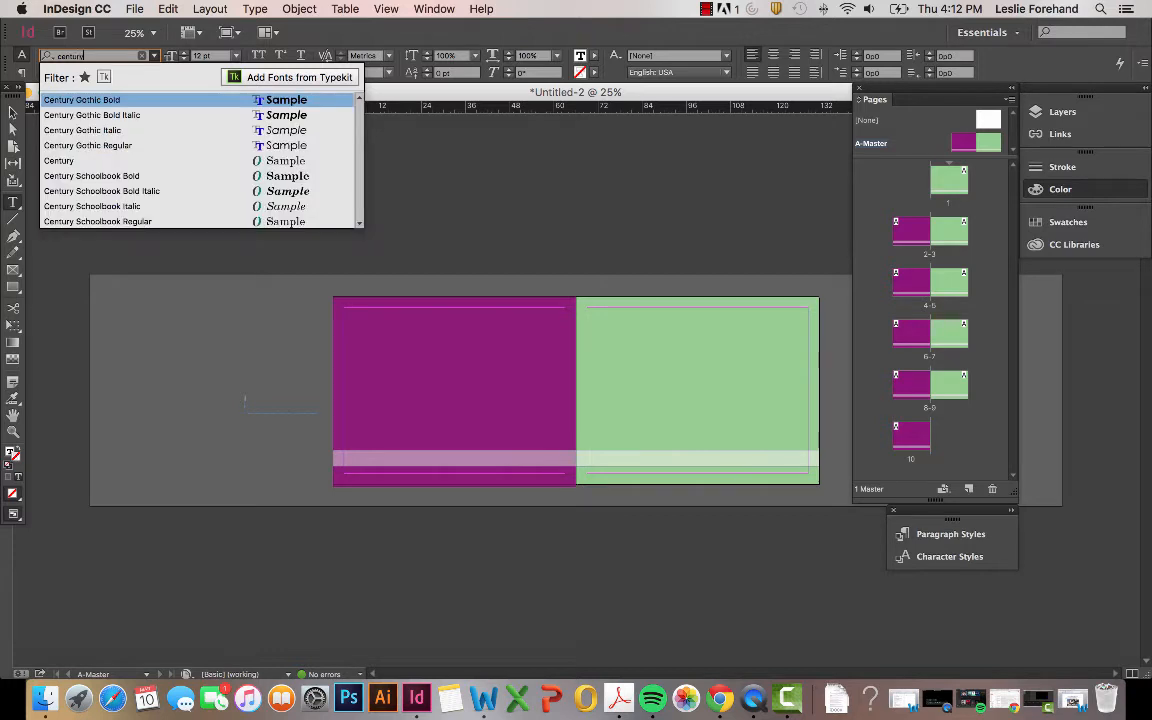
left_click(85, 100)
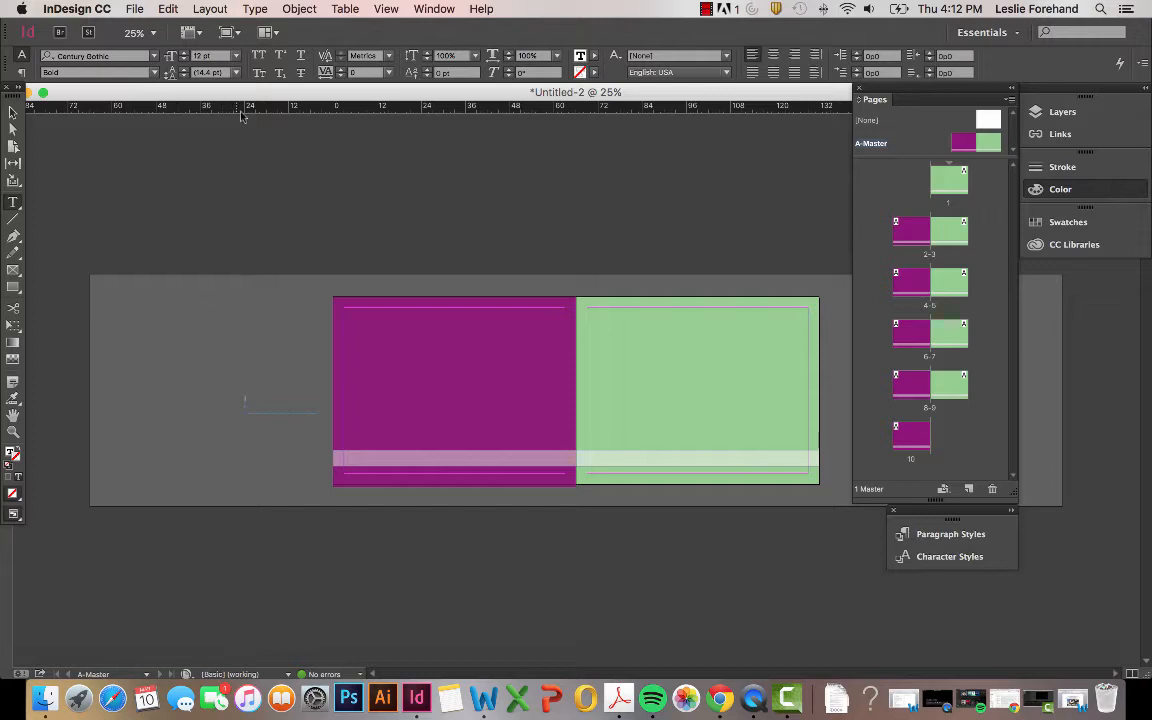
left_click(234, 55)
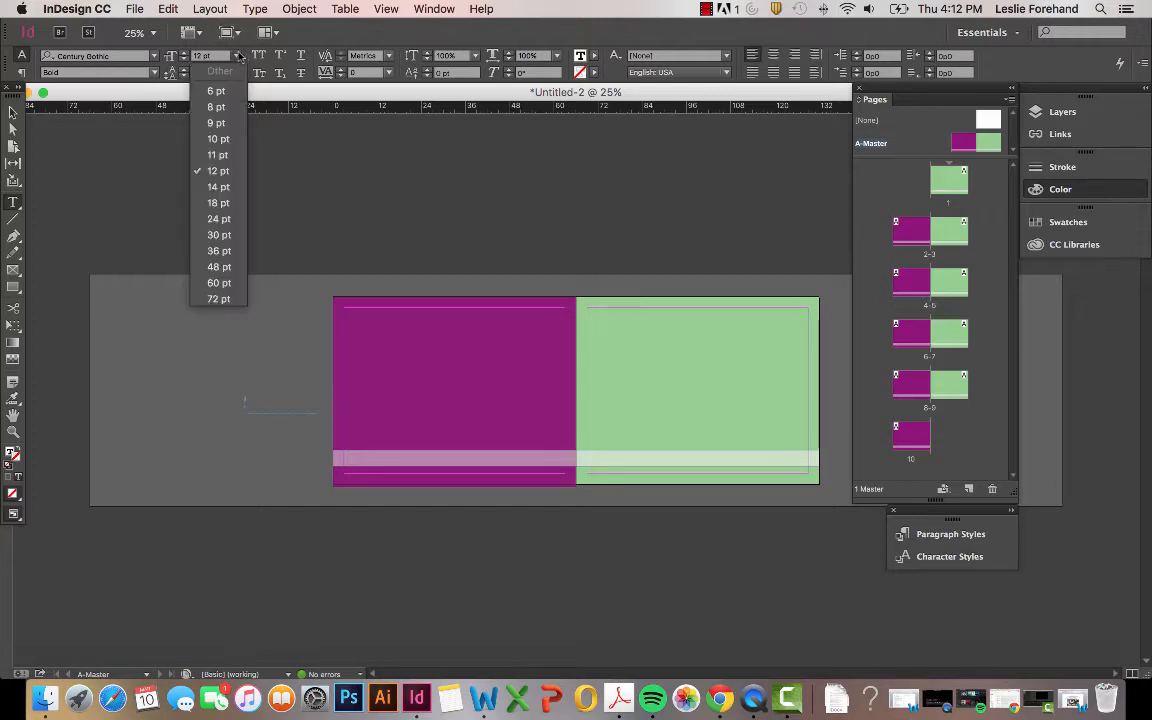
left_click(216, 219)
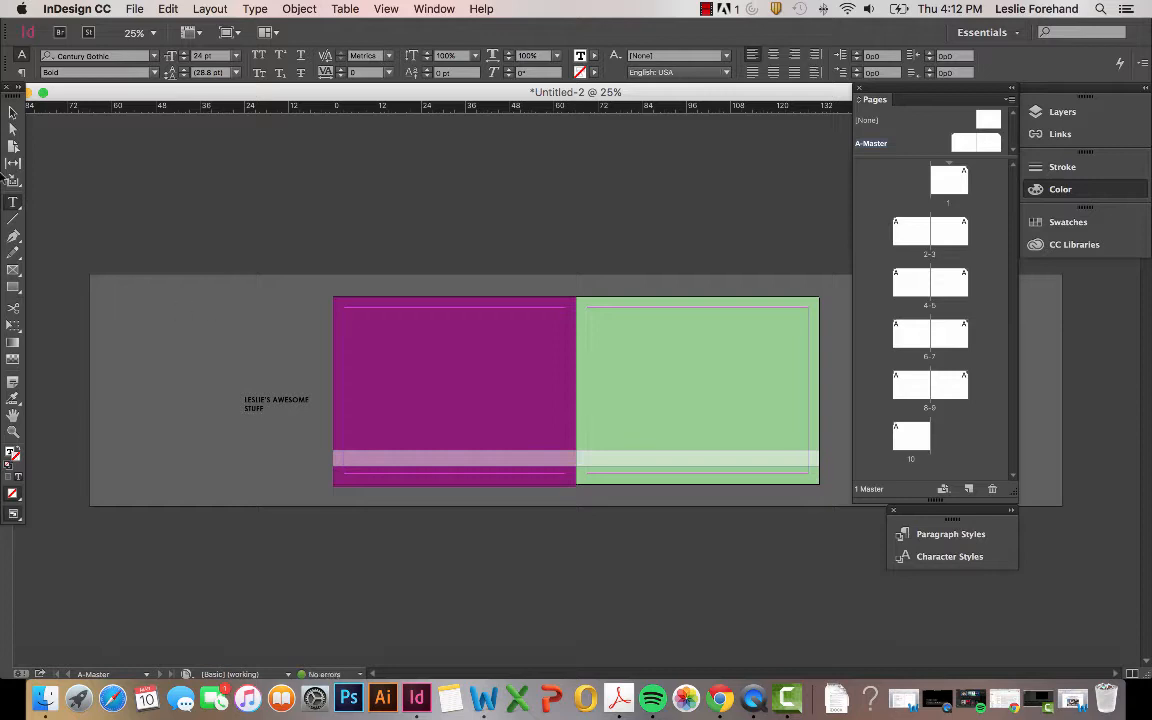
Widen the title frame to about 41p6 and position it on the left page's translucent band at X 3p6, Y 43p3.
left_click(12, 111)
left_click_drag(257, 409, 506, 462)
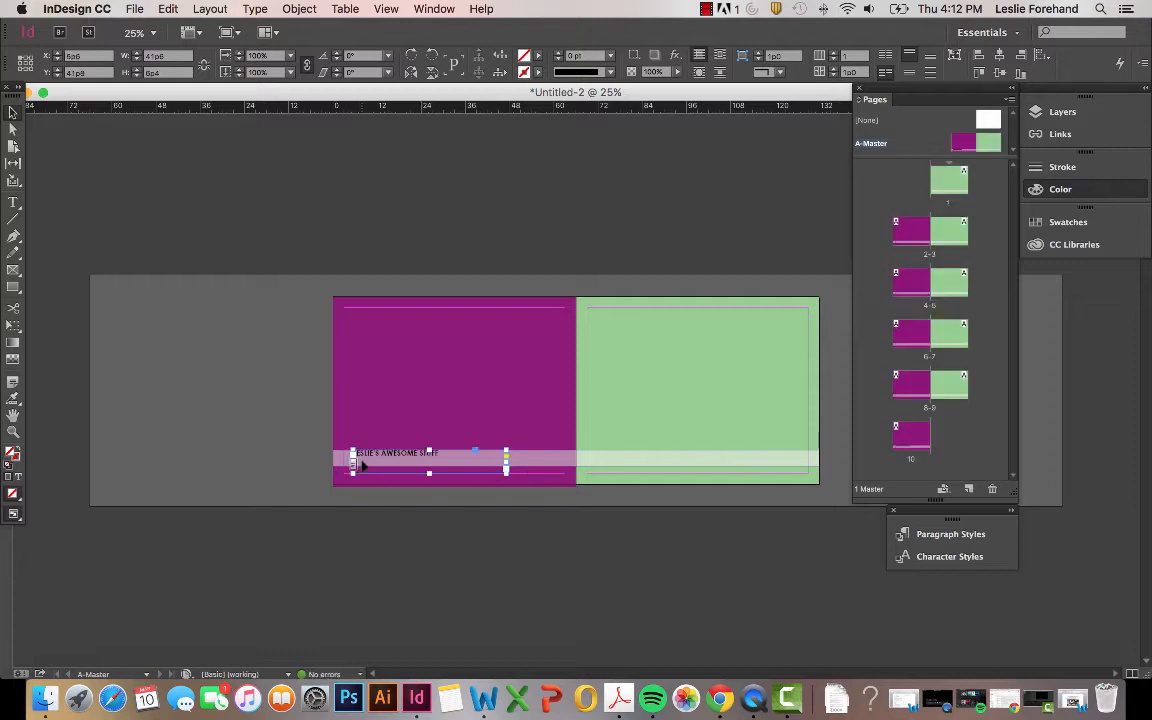
left_click_drag(362, 465, 362, 470)
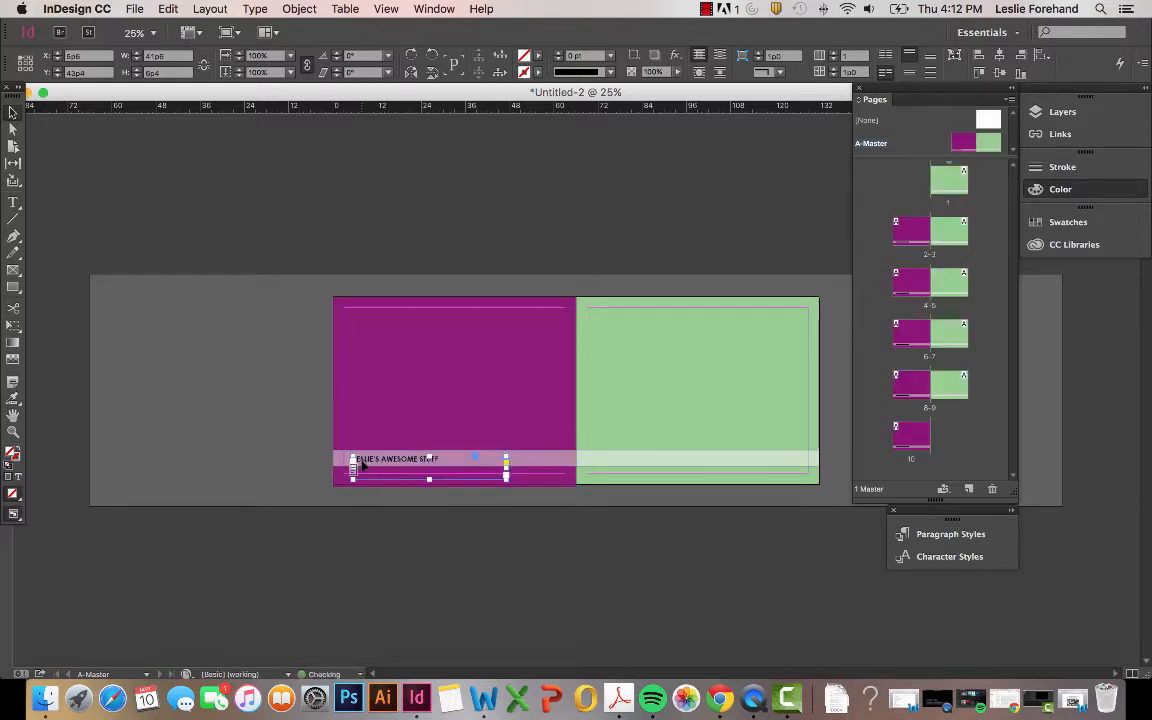
key("Up")
key("Up")
key("Down")
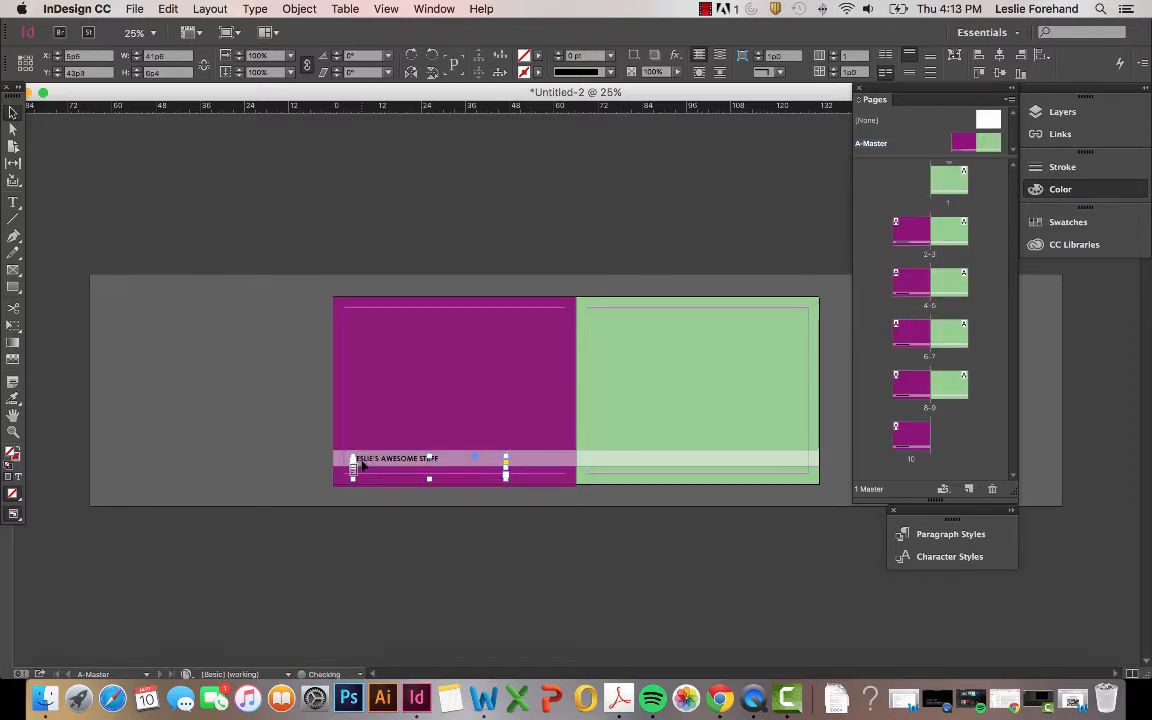
key("Left")
key("Left")
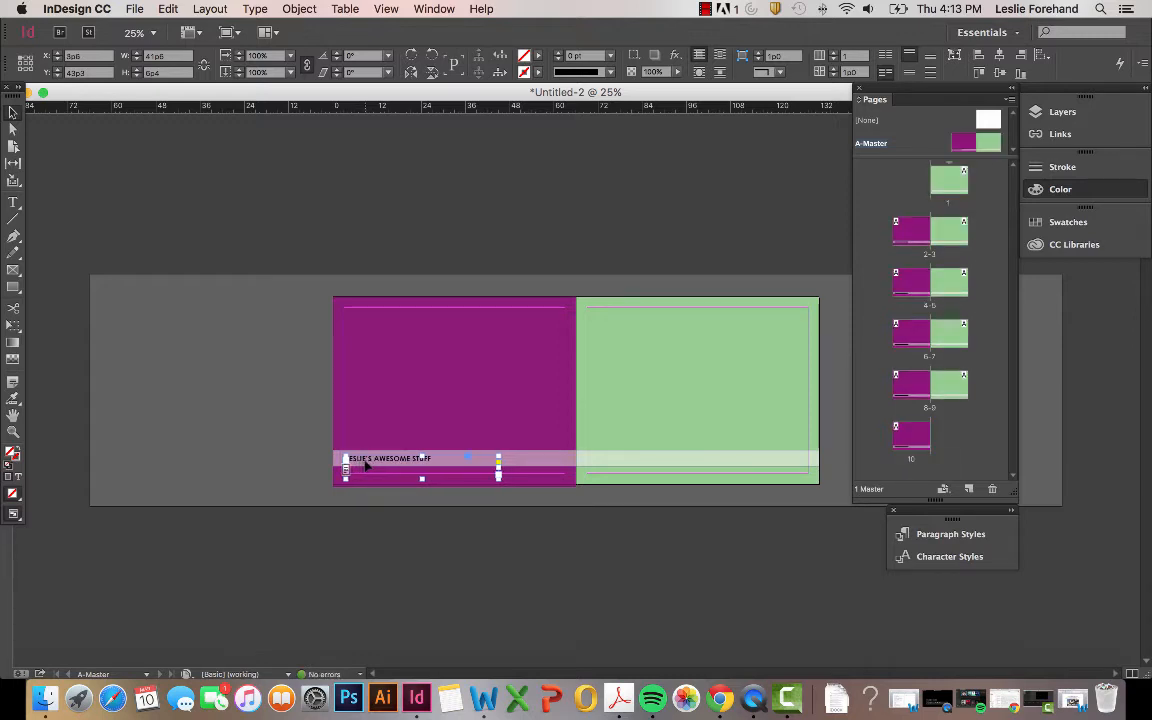
Duplicate the title frame onto the right page's band at X 87p6, and display the character formatting options.
left_click_drag(366, 462, 681, 463)
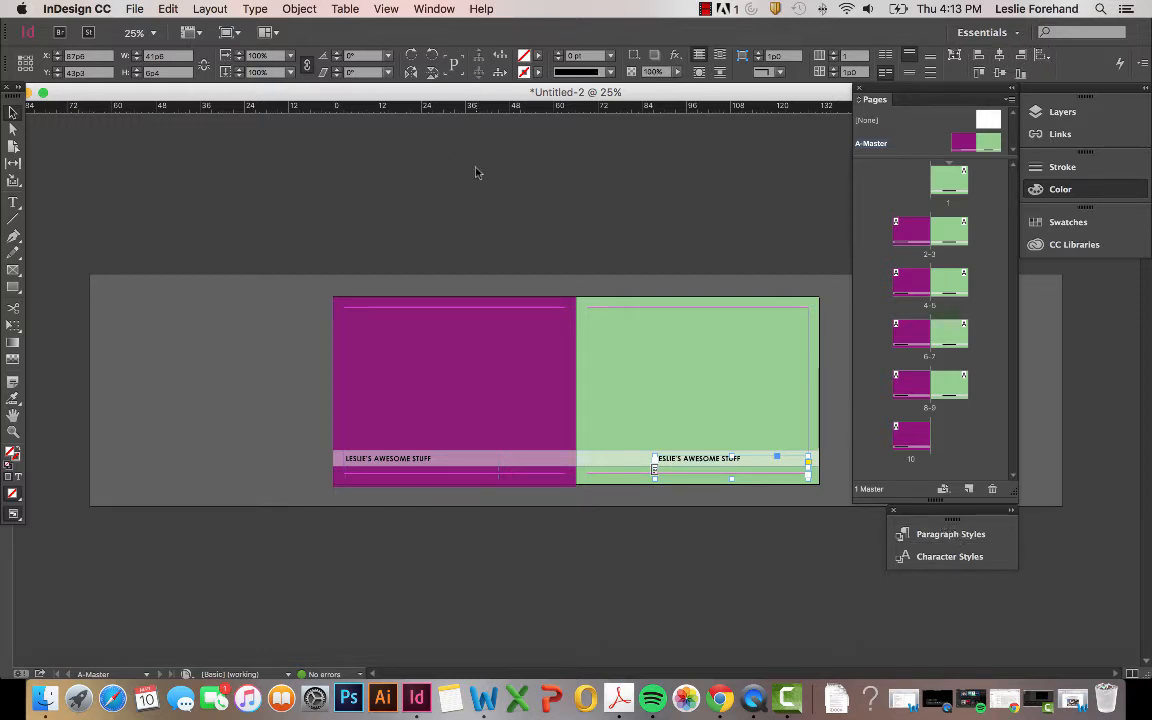
left_click(970, 556)
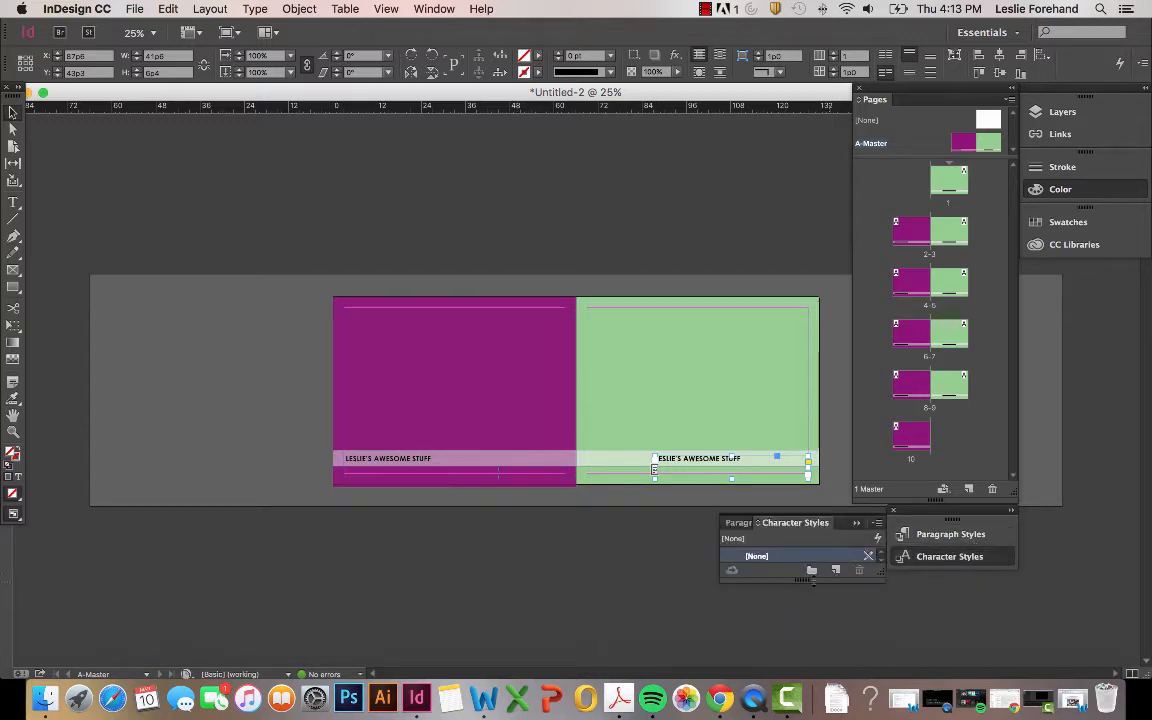
left_click(350, 9)
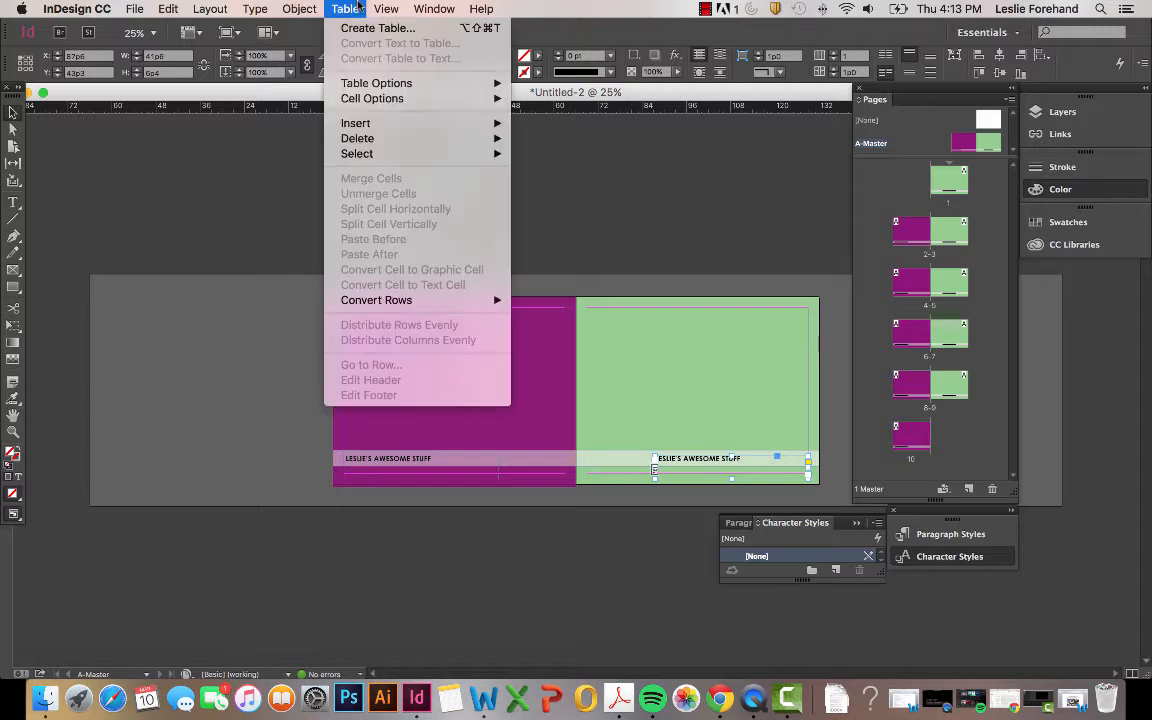
mouse_move(432, 9)
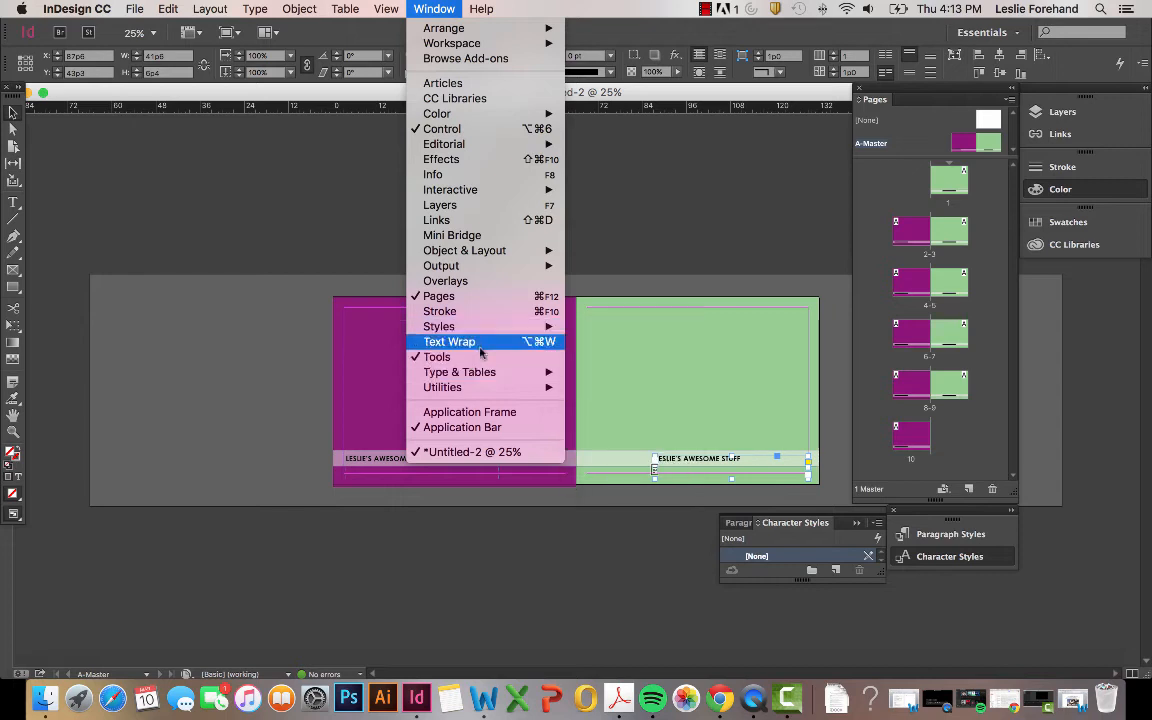
mouse_move(482, 376)
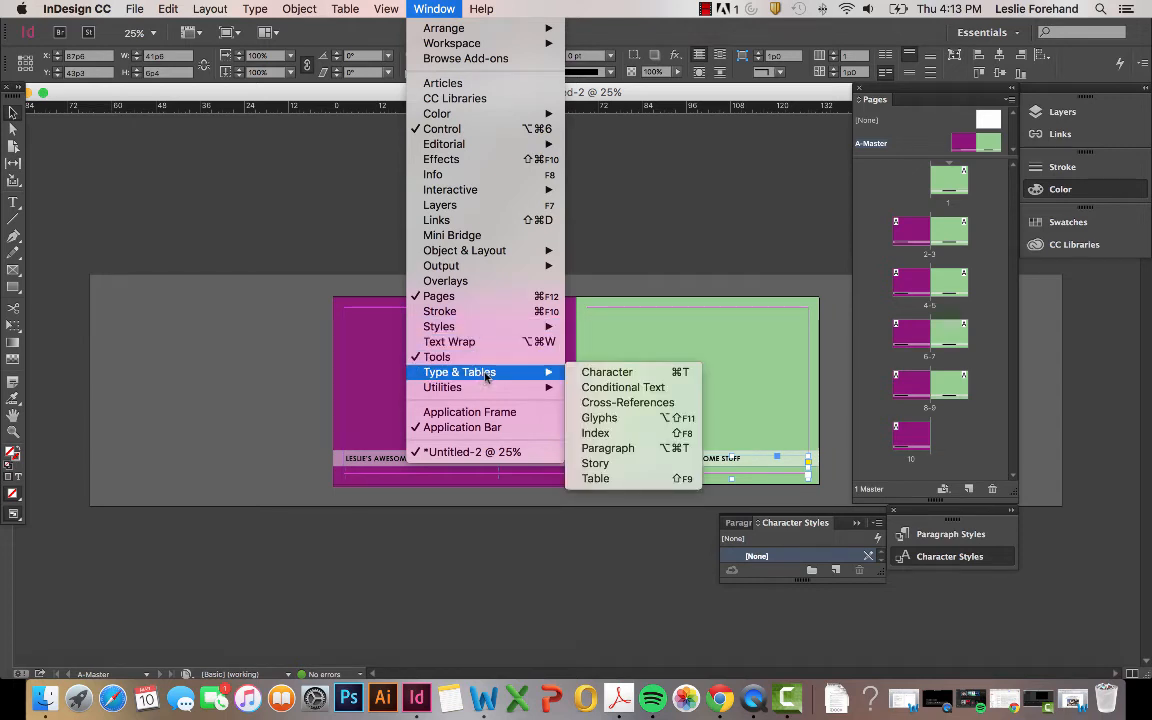
left_click(579, 376)
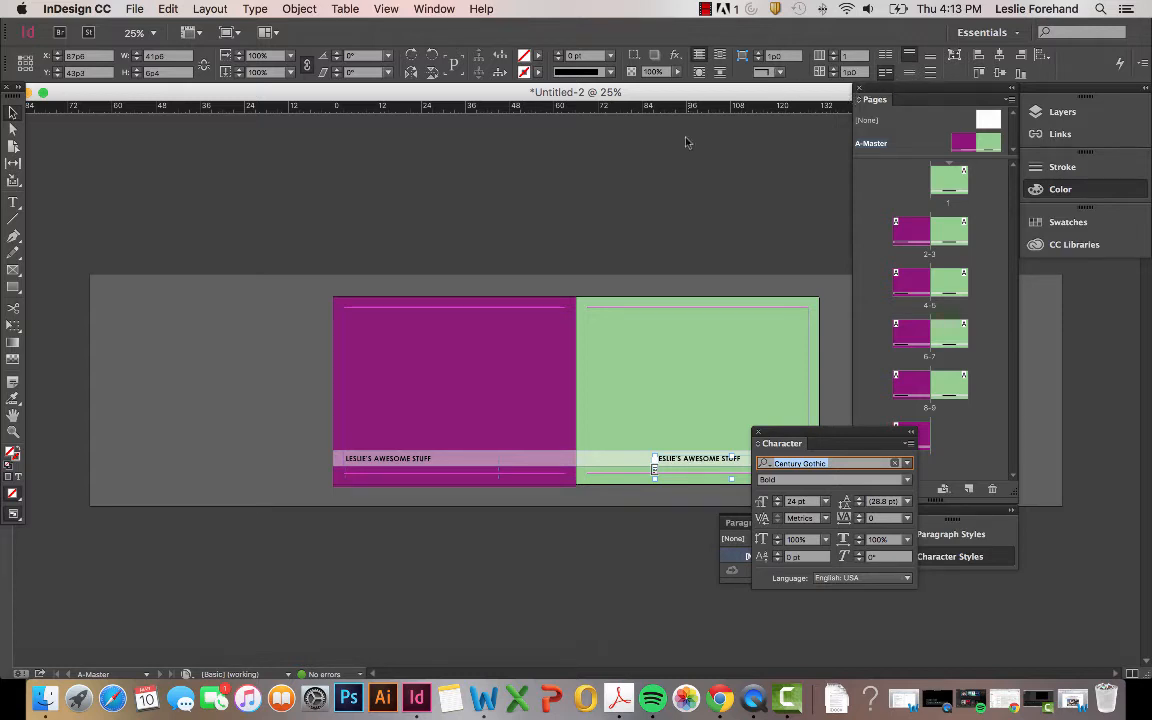
Right-align the duplicated title's text, dock the character formatting options with the style lists, and deselect the frame.
left_click(255, 9)
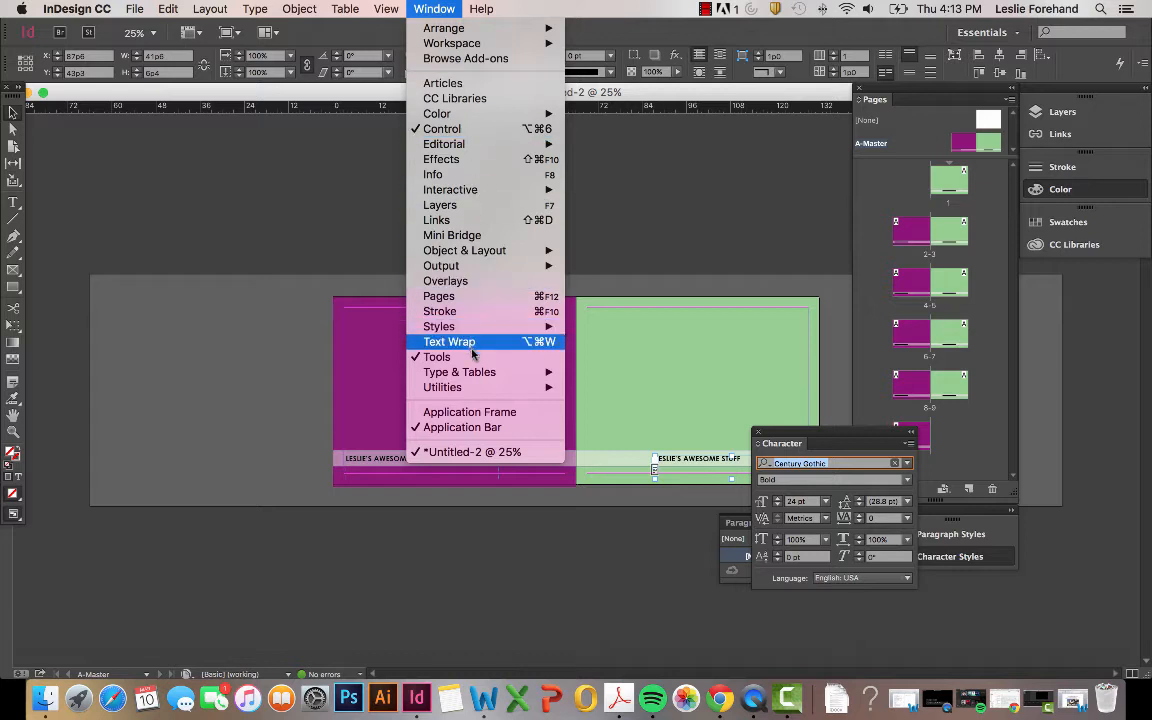
mouse_move(480, 372)
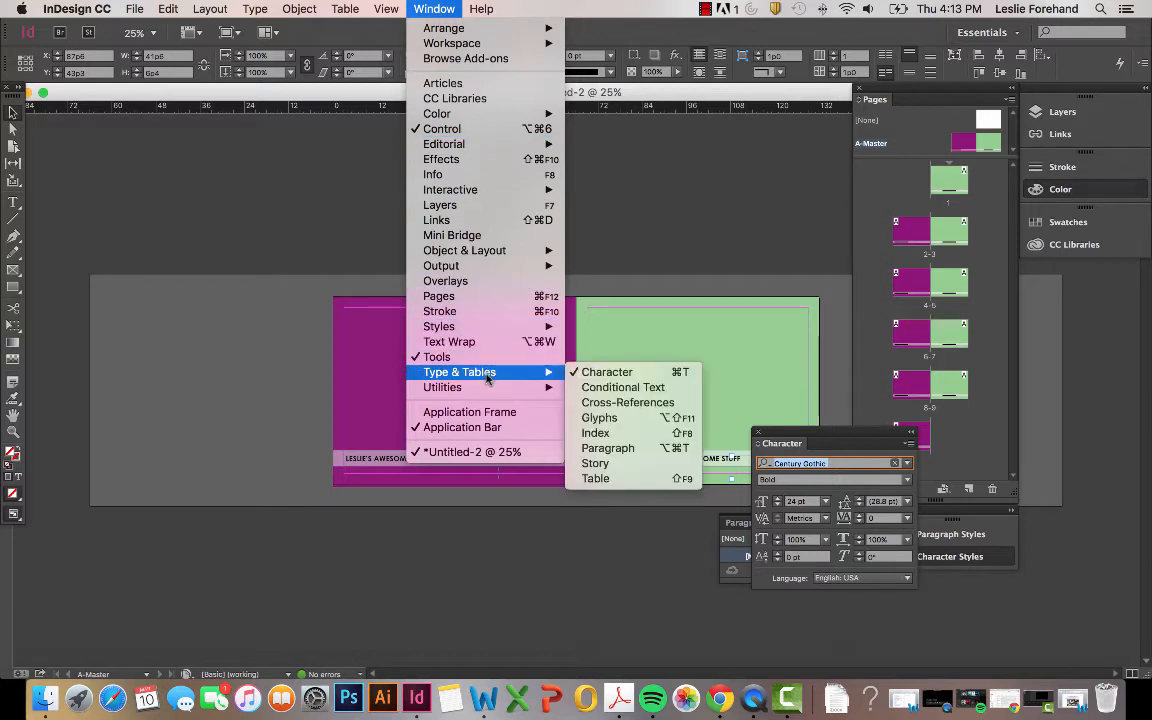
left_click(650, 449)
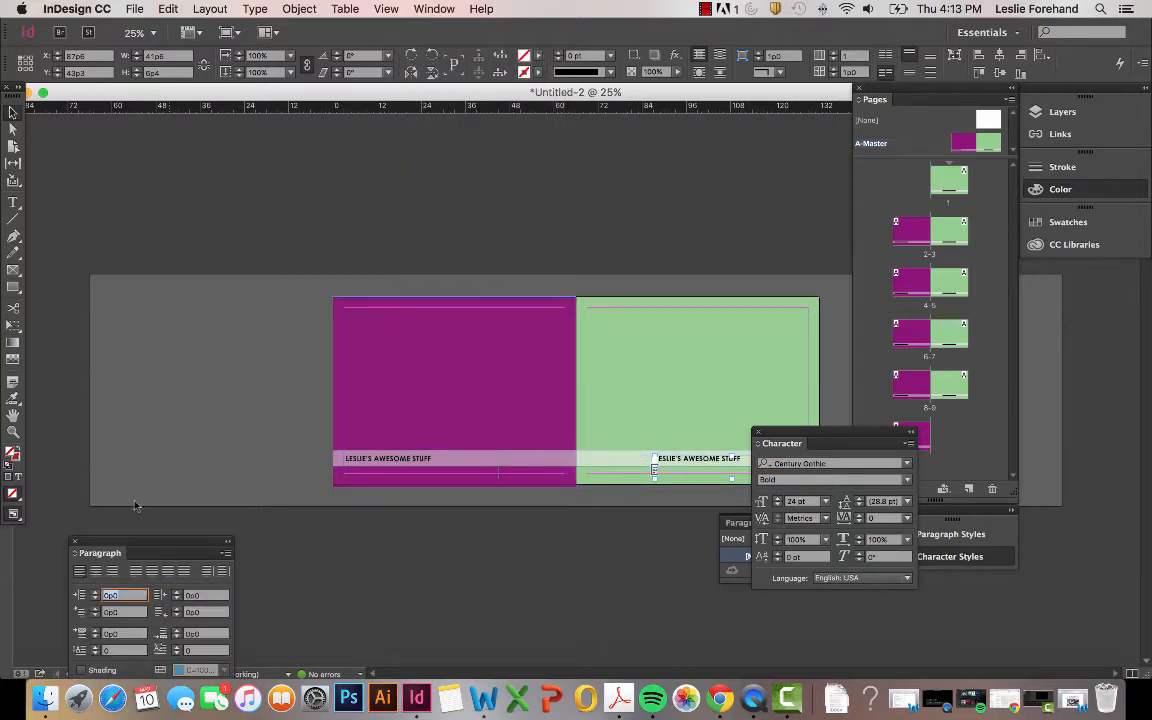
left_click(112, 570)
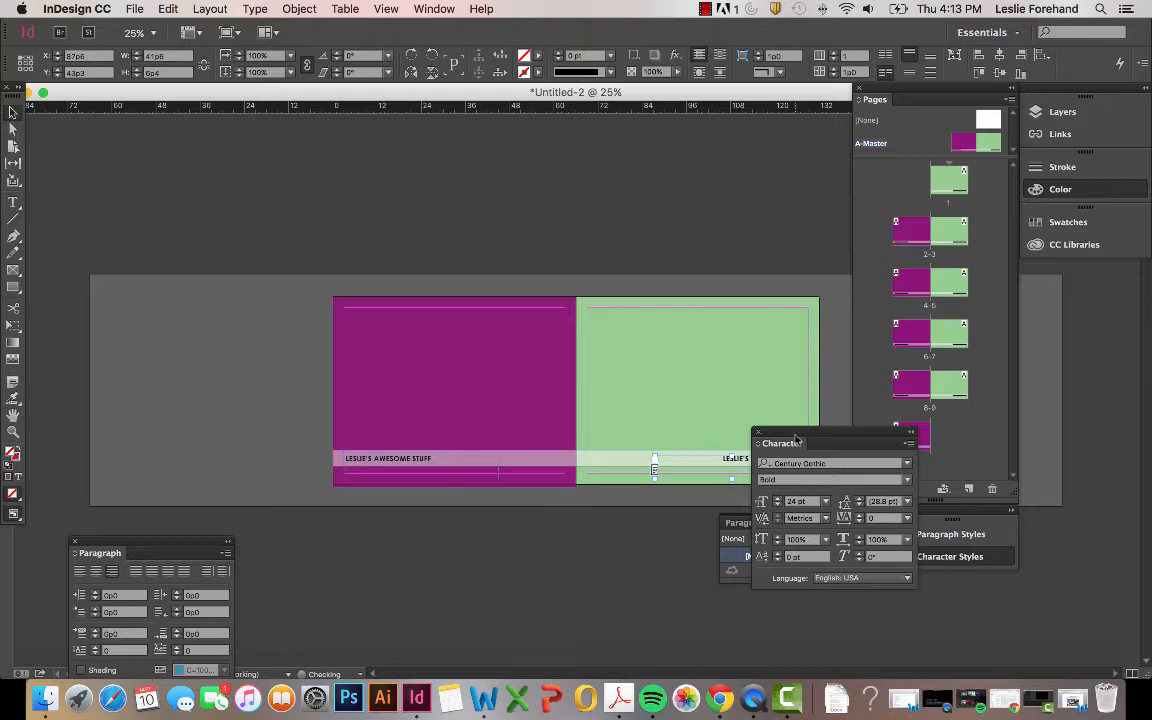
left_click_drag(814, 434, 950, 516)
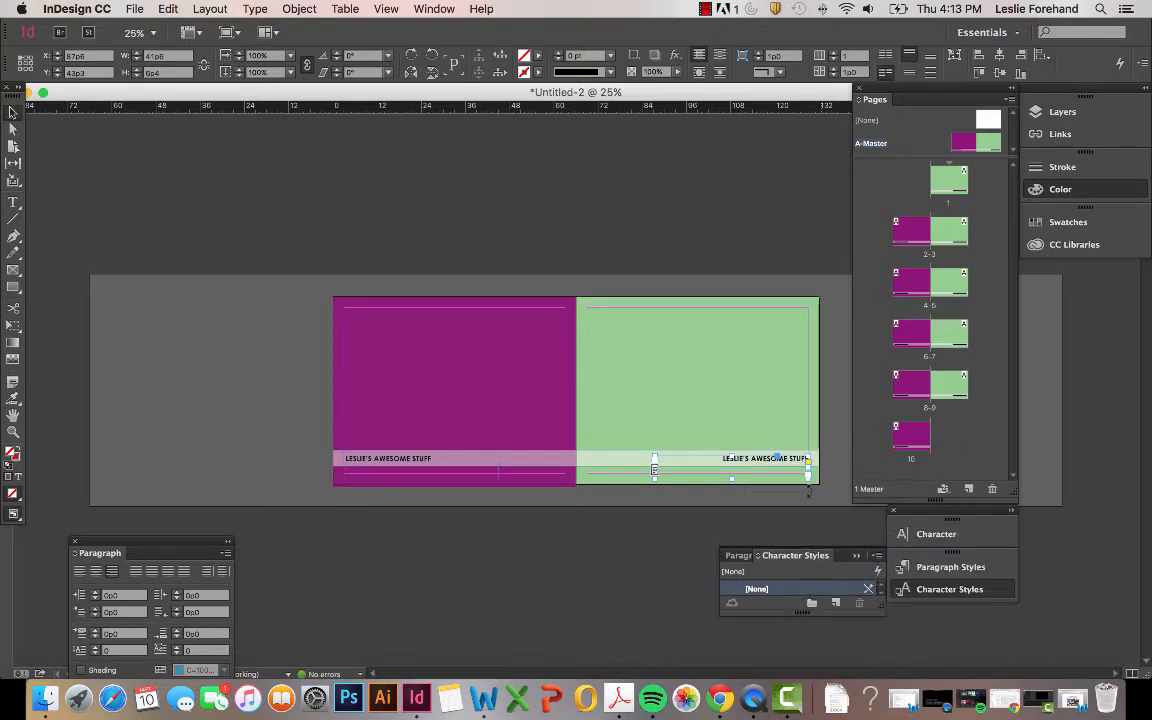
left_click(630, 538)
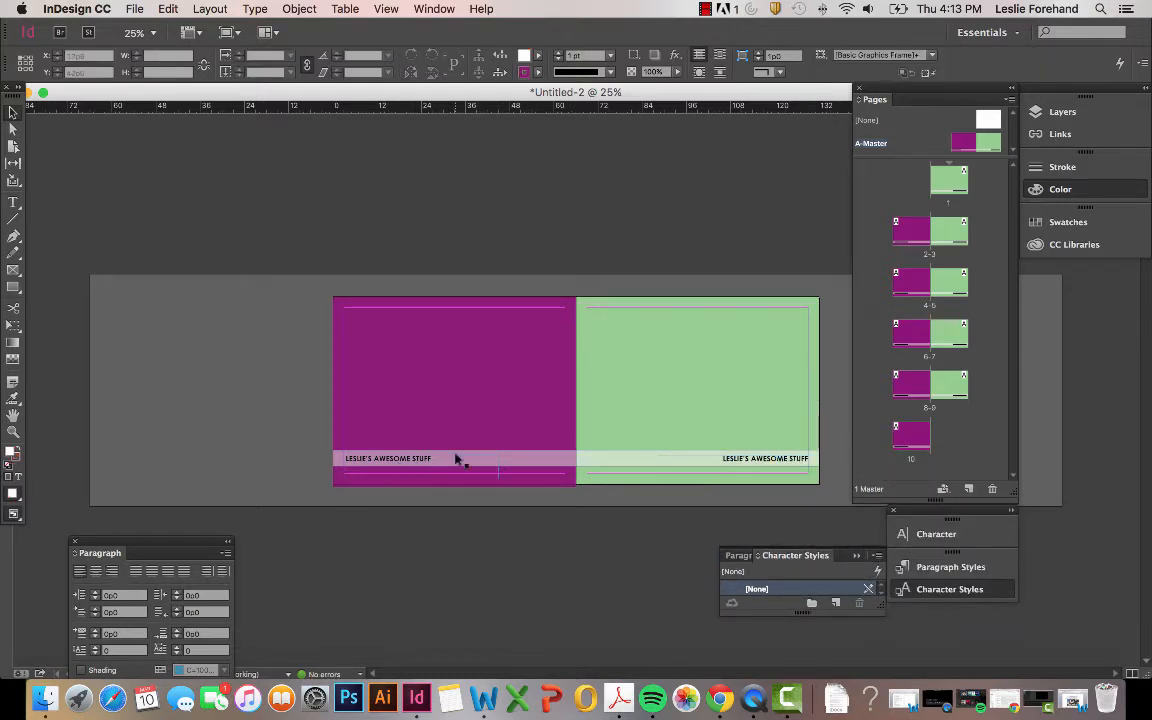
Nudge the right page's title frame left to X 87p1, and deselect it.
left_click(740, 460)
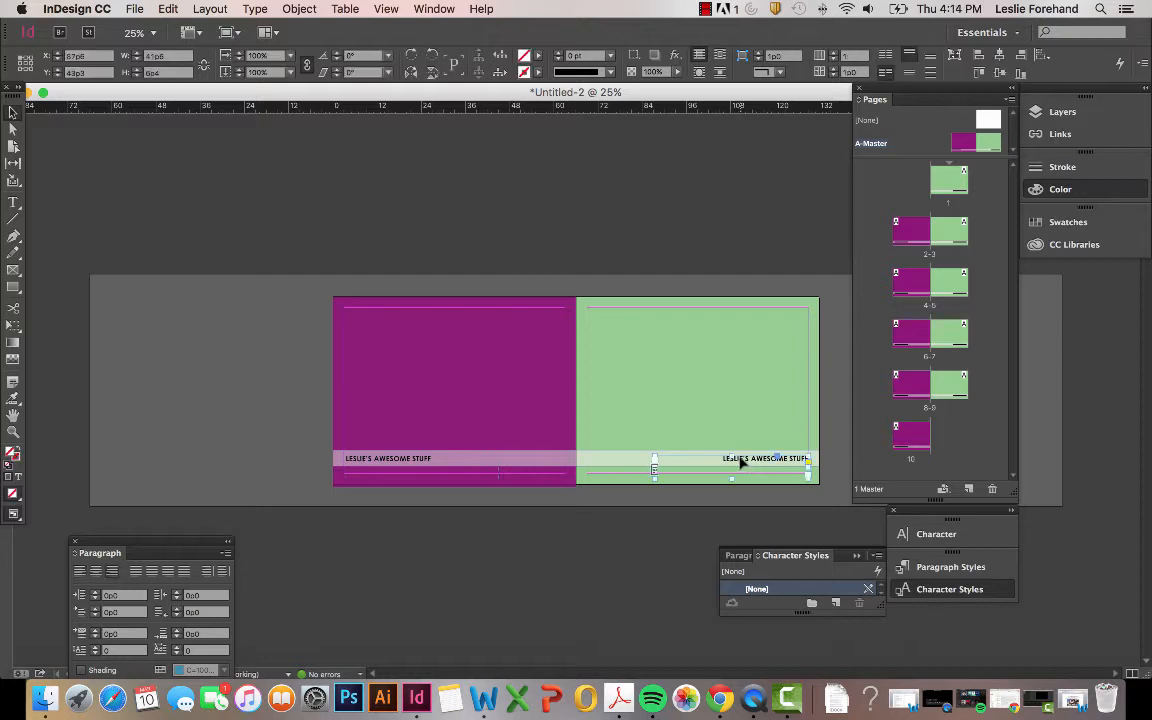
key("Left")
key("Left")
key("Left")
key("Left")
key("Left")
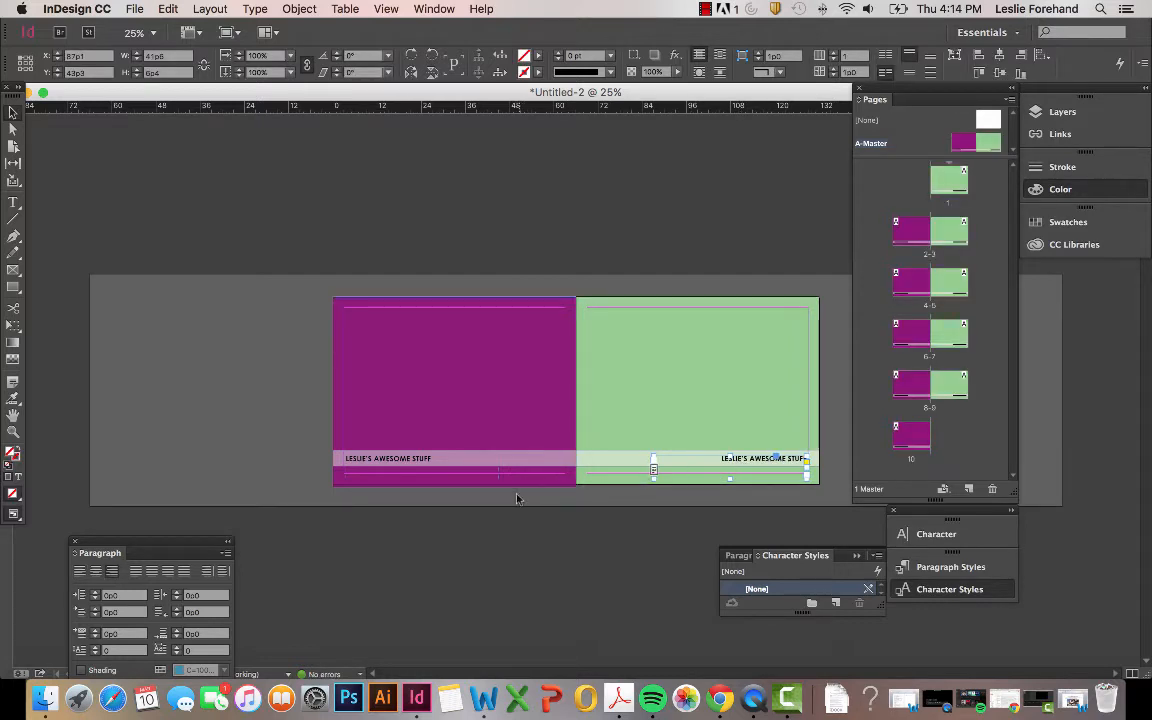
left_click(517, 543)
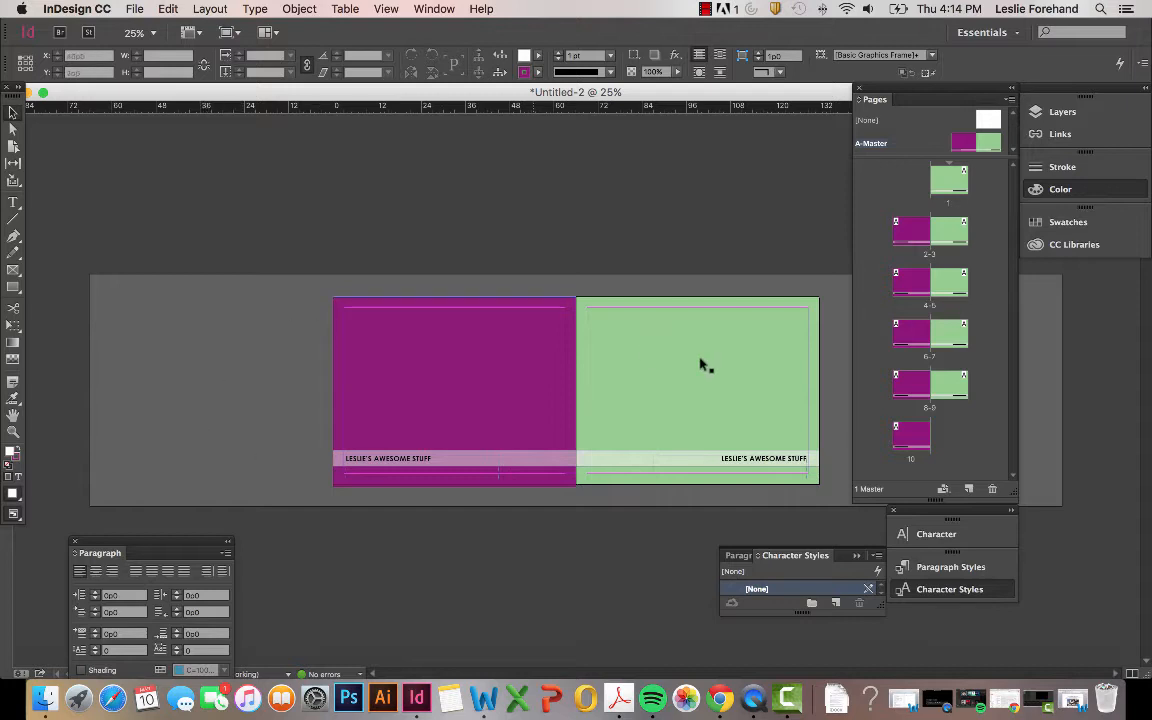
Go to page 1 and check how the master design appears on the spreads through page 10.
double_click(948, 183)
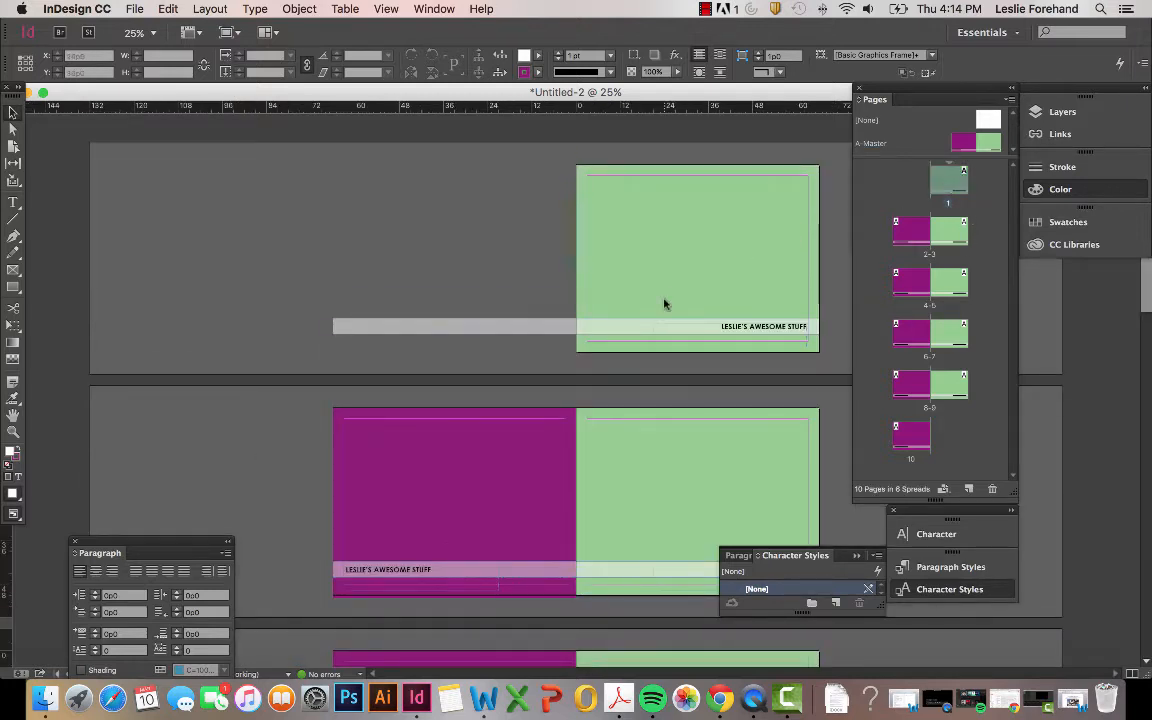
scroll(663, 303, "down", 10)
scroll(660, 296, "down", 2)
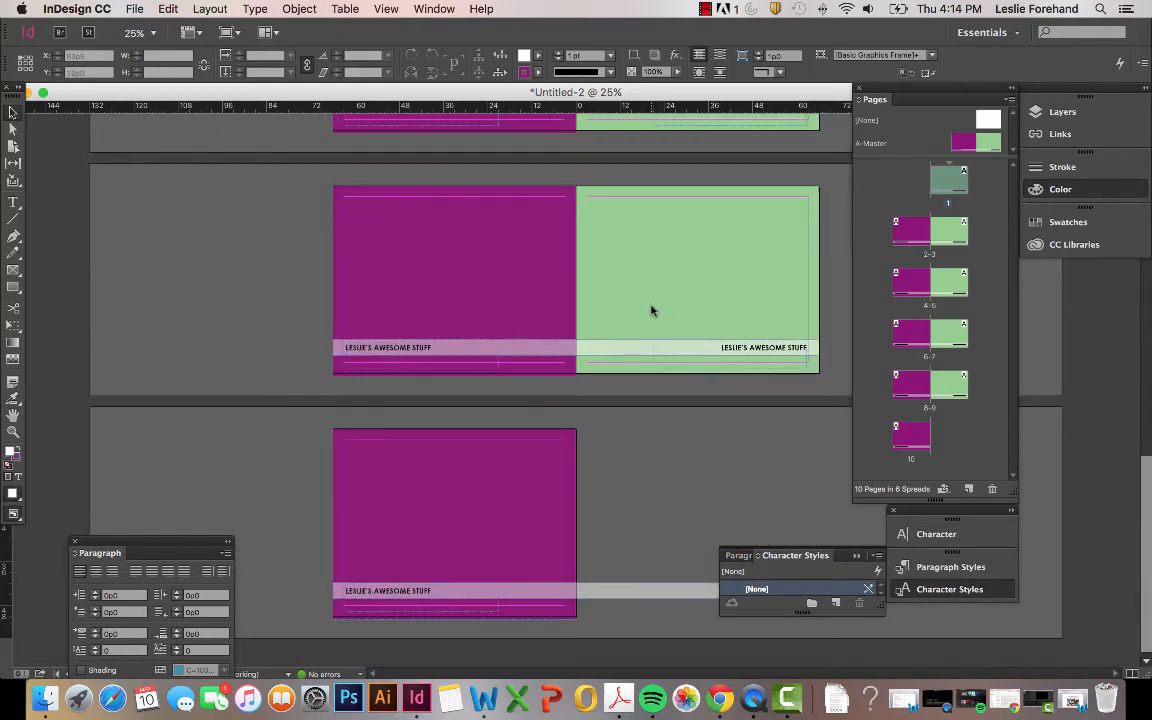
scroll(655, 309, "up", 8)
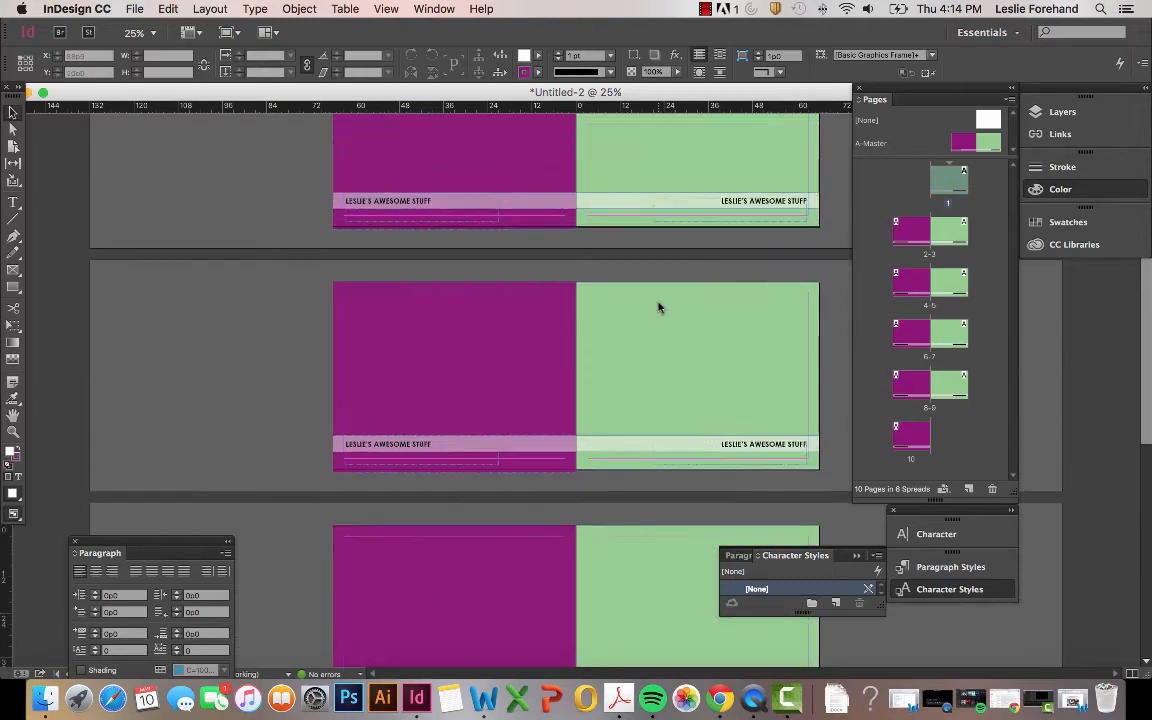
scroll(658, 307, "up", 14)
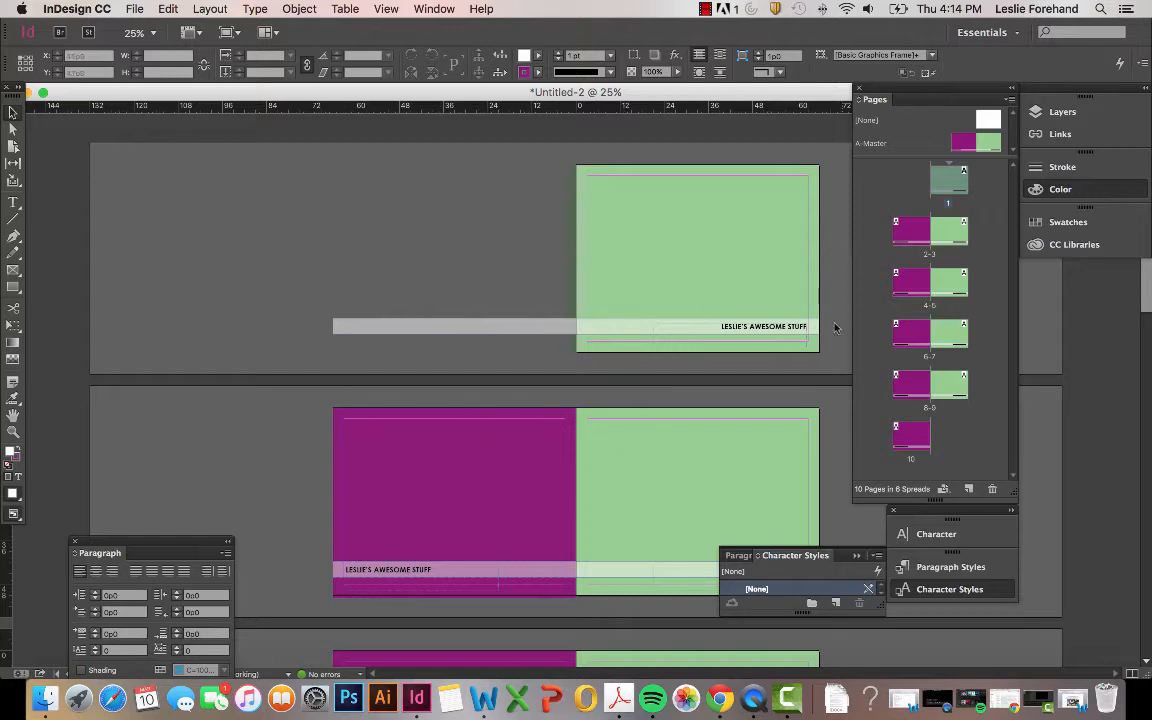
Place the 1 MB "Screen Sh...PM (1).png" image from Downloads at 100% size over the page 2-3 spread.
left_click(136, 8)
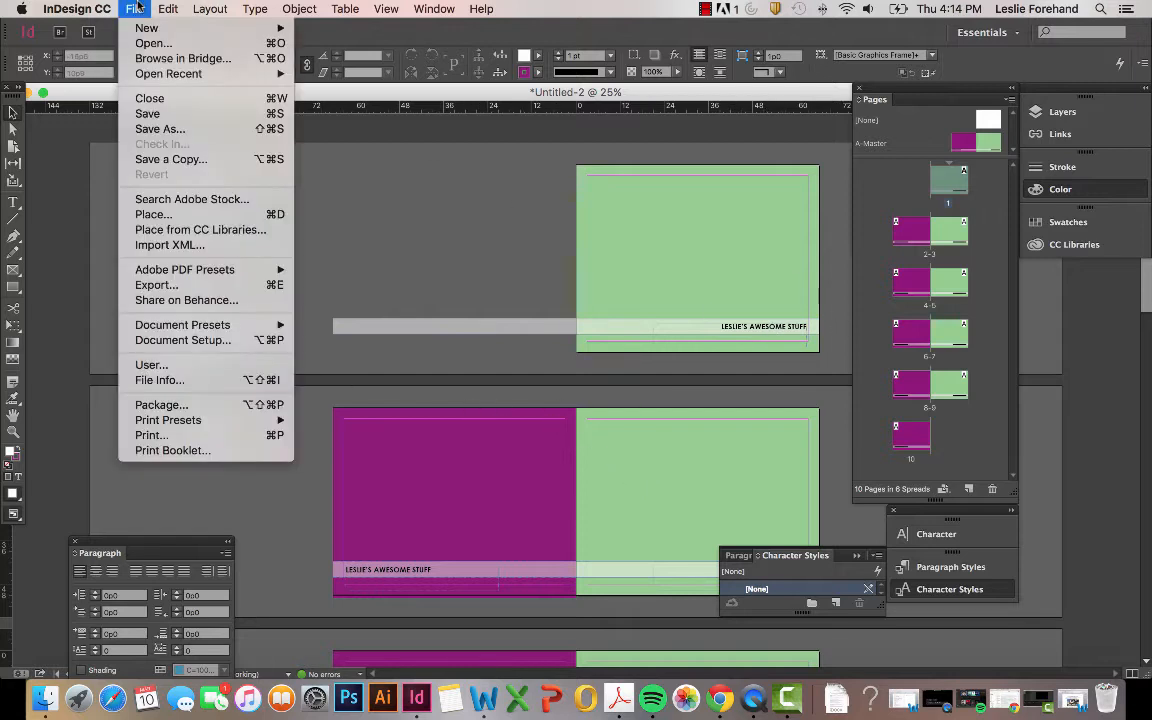
left_click(145, 214)
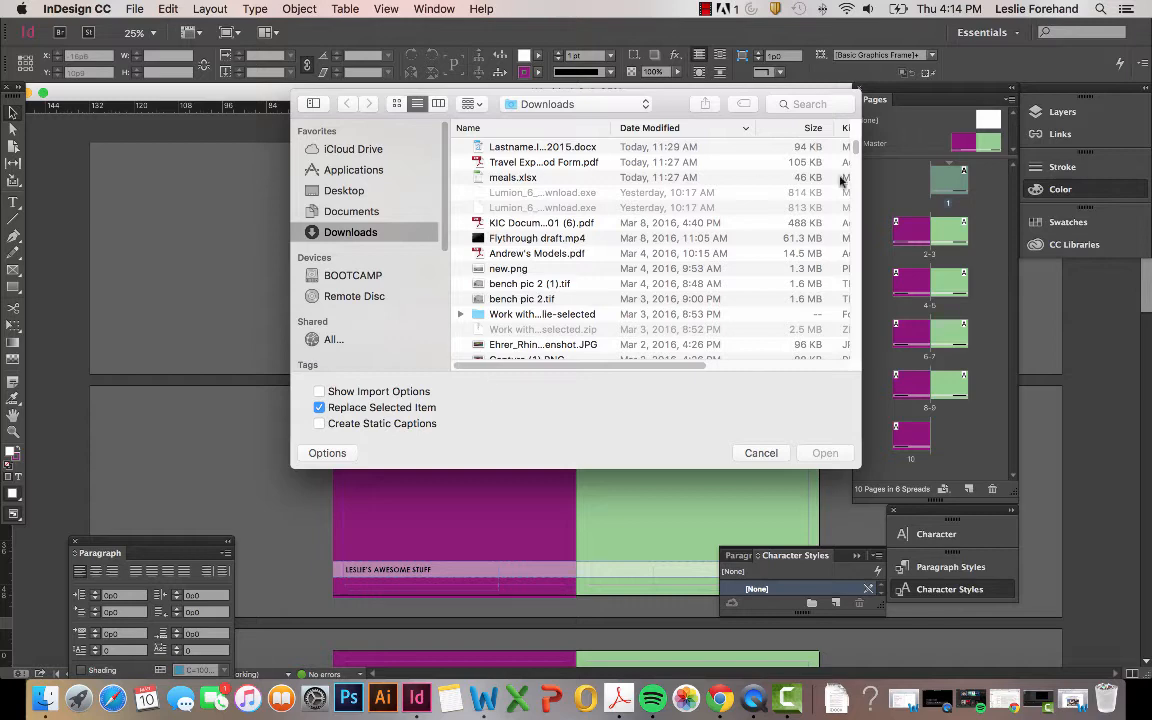
left_click_drag(855, 146, 855, 155)
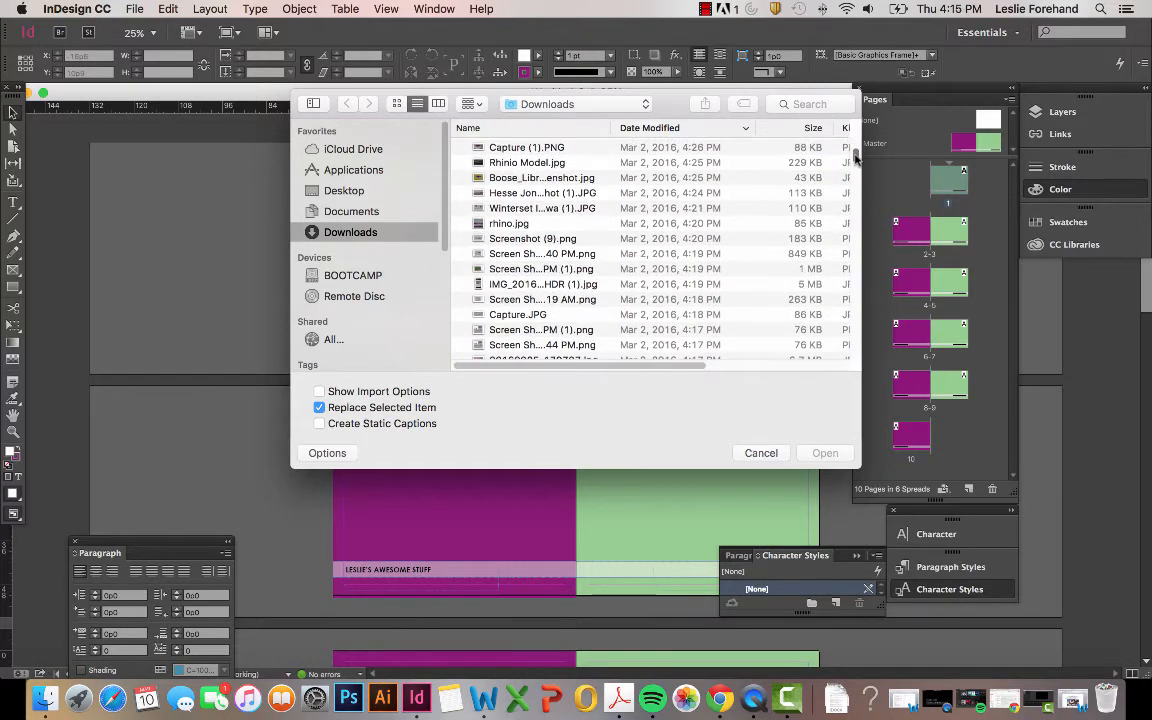
left_click(512, 269)
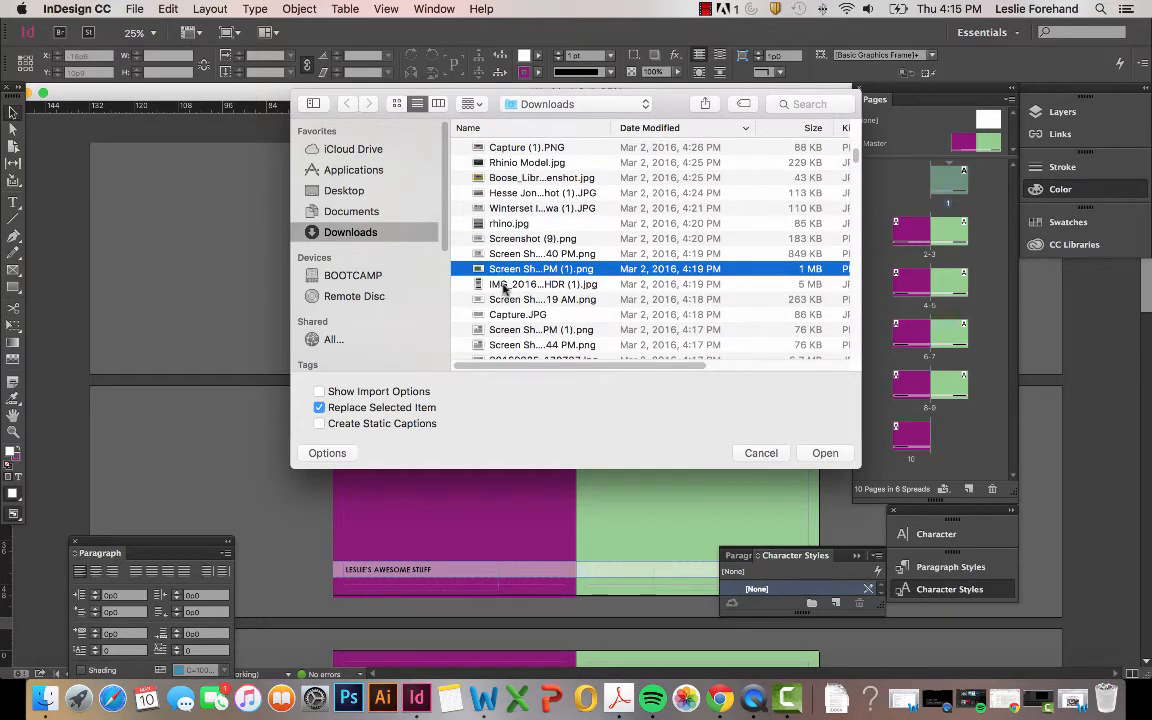
left_click(507, 287)
left_click(466, 270)
left_click(824, 453)
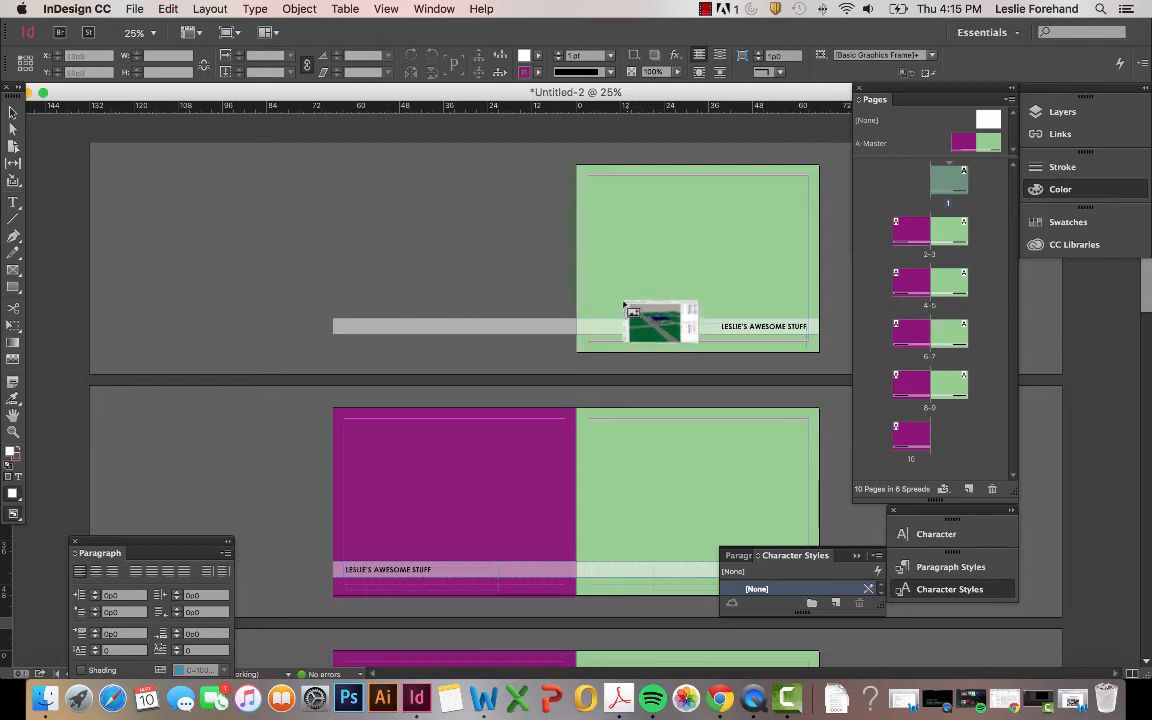
left_click(260, 408)
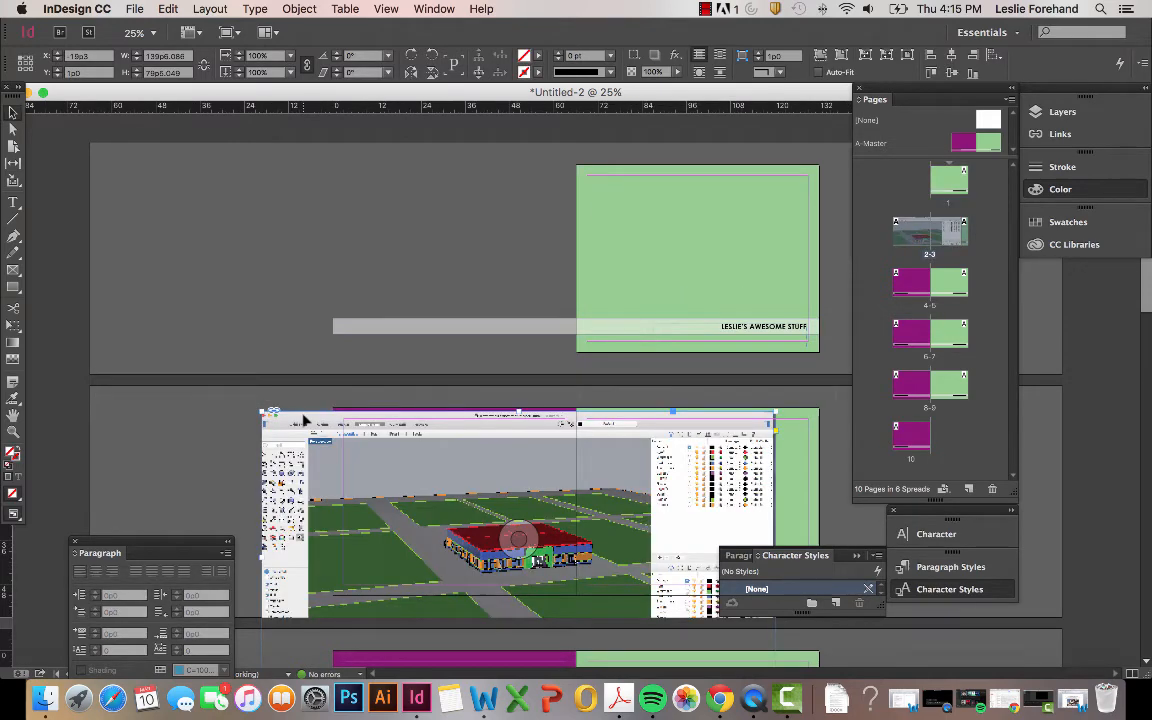
Crop the placed image's frame to about 65p11 by 48p0, spanning page 2's width at about X 0p0.5, Y 1p7.
scroll(306, 418, "down", 1)
scroll(304, 410, "down", 2)
left_click_drag(390, 407, 468, 408)
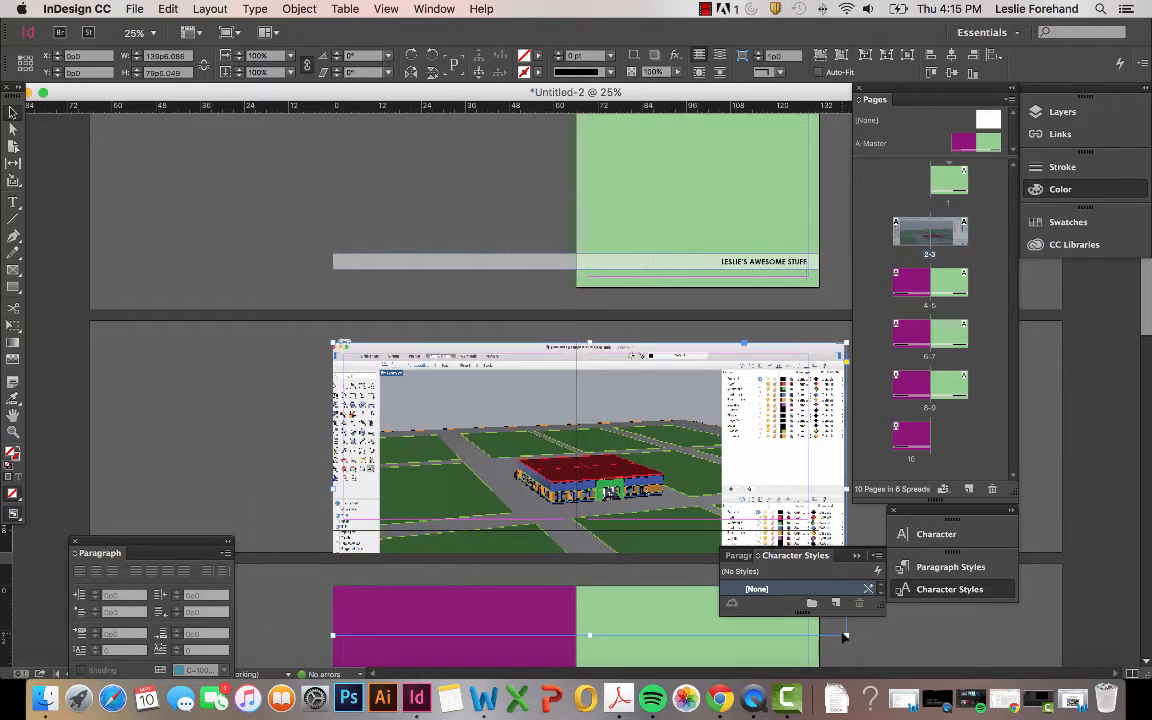
left_click_drag(846, 634, 565, 519)
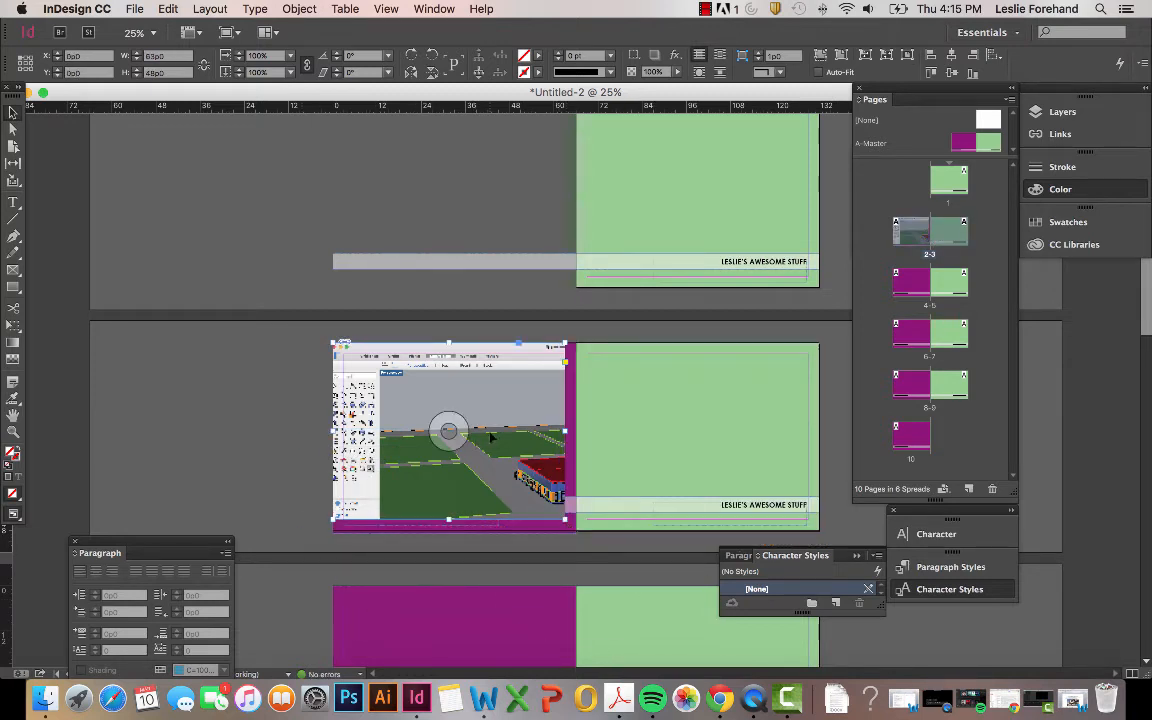
left_click_drag(491, 437, 500, 441)
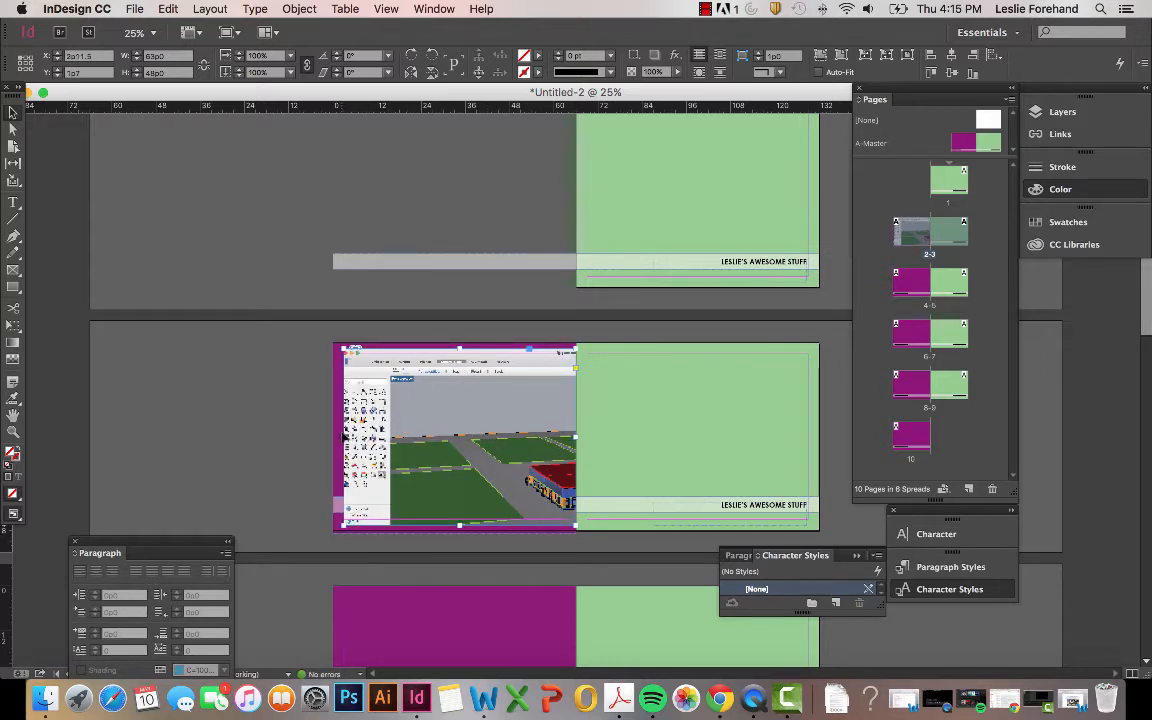
mouse_move(343, 437)
left_mouse_down()
mouse_move(305, 437)
mouse_move(332, 437)
left_mouse_up()
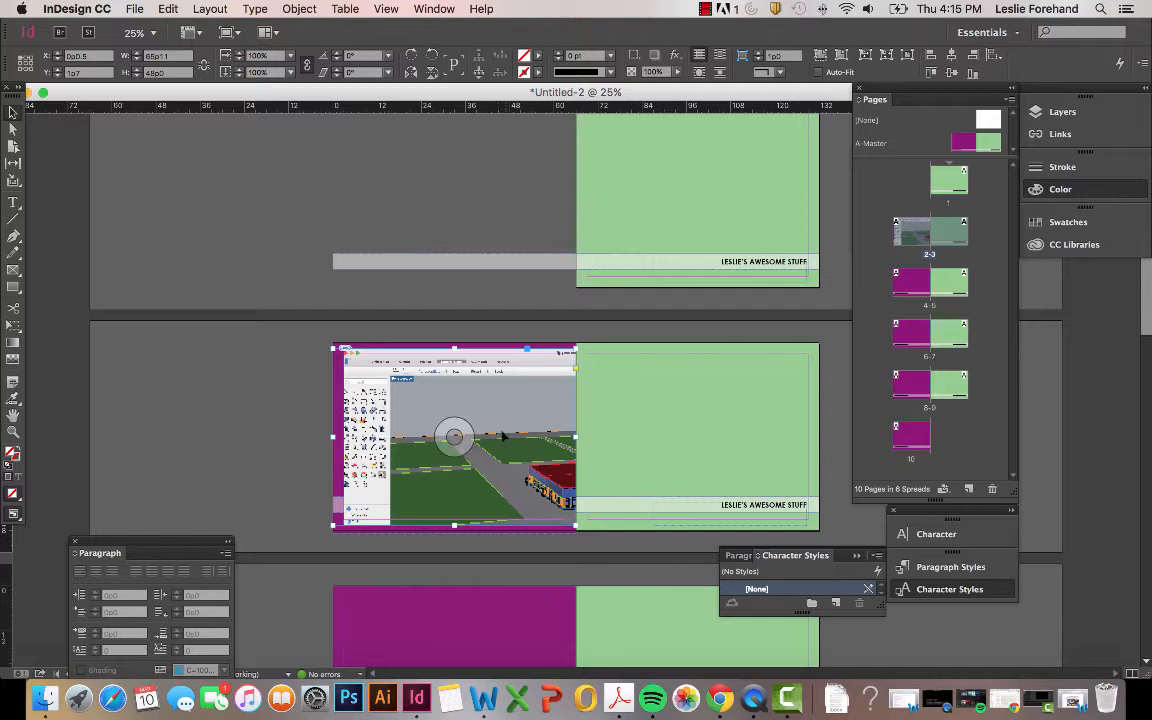
Center the image content within its frame on page 2.
right_click(441, 402)
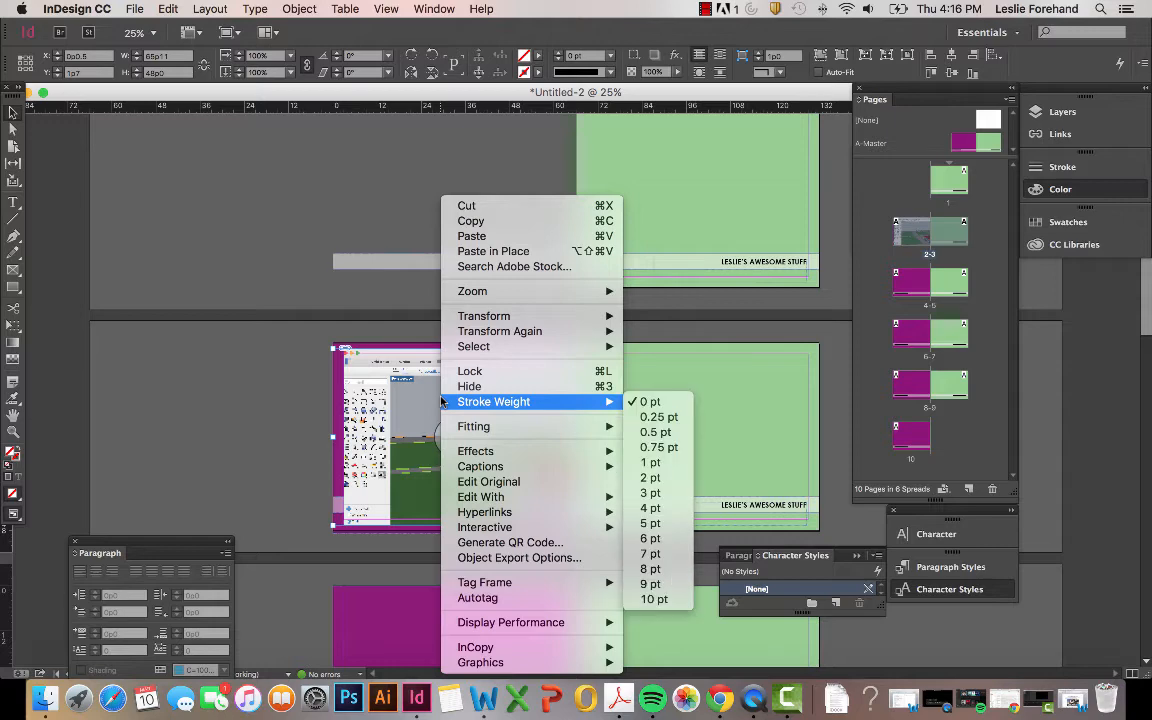
right_click(416, 404)
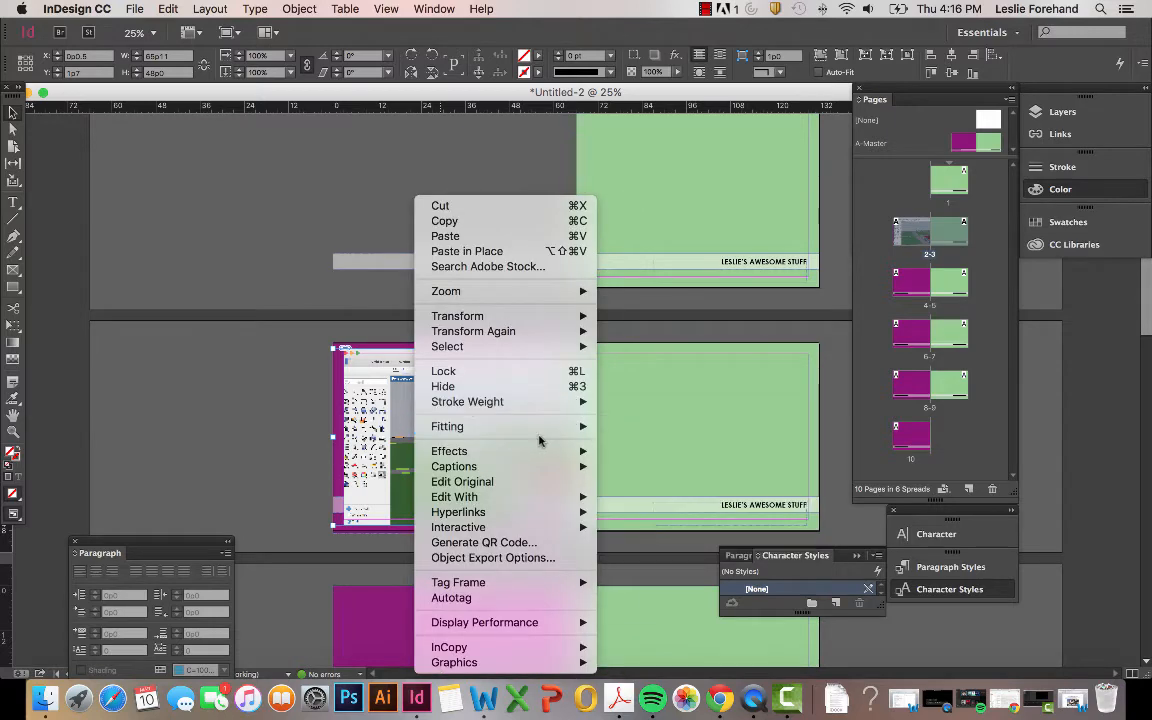
mouse_move(542, 432)
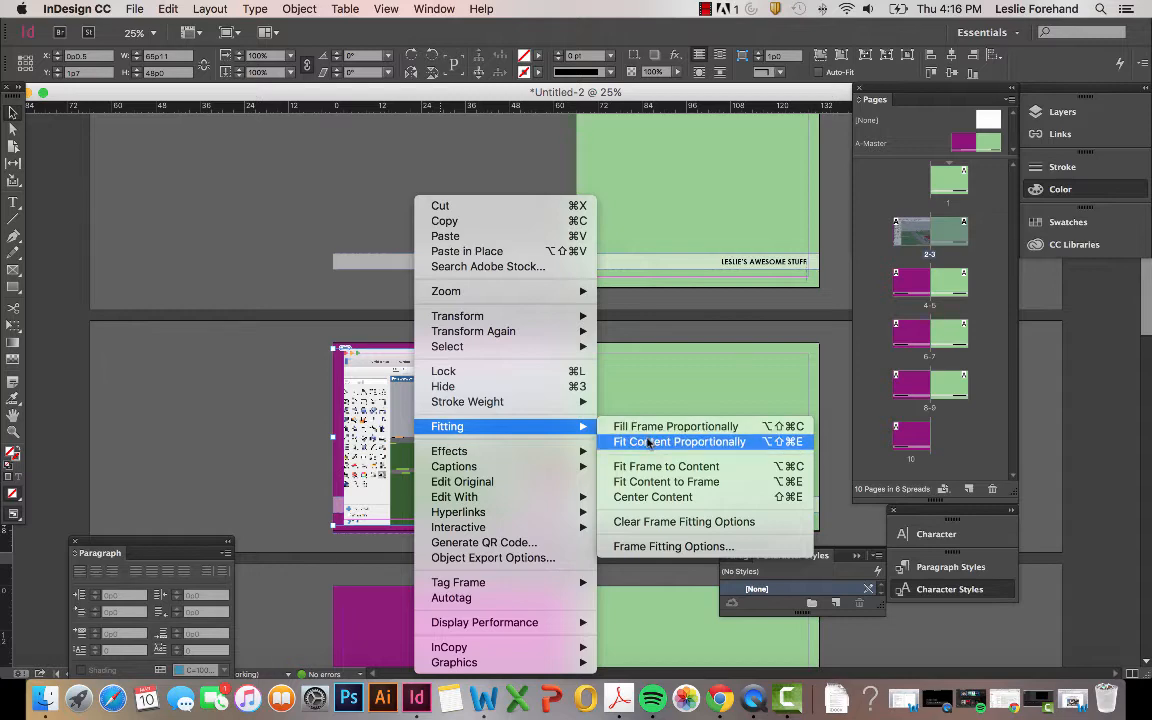
left_click(630, 497)
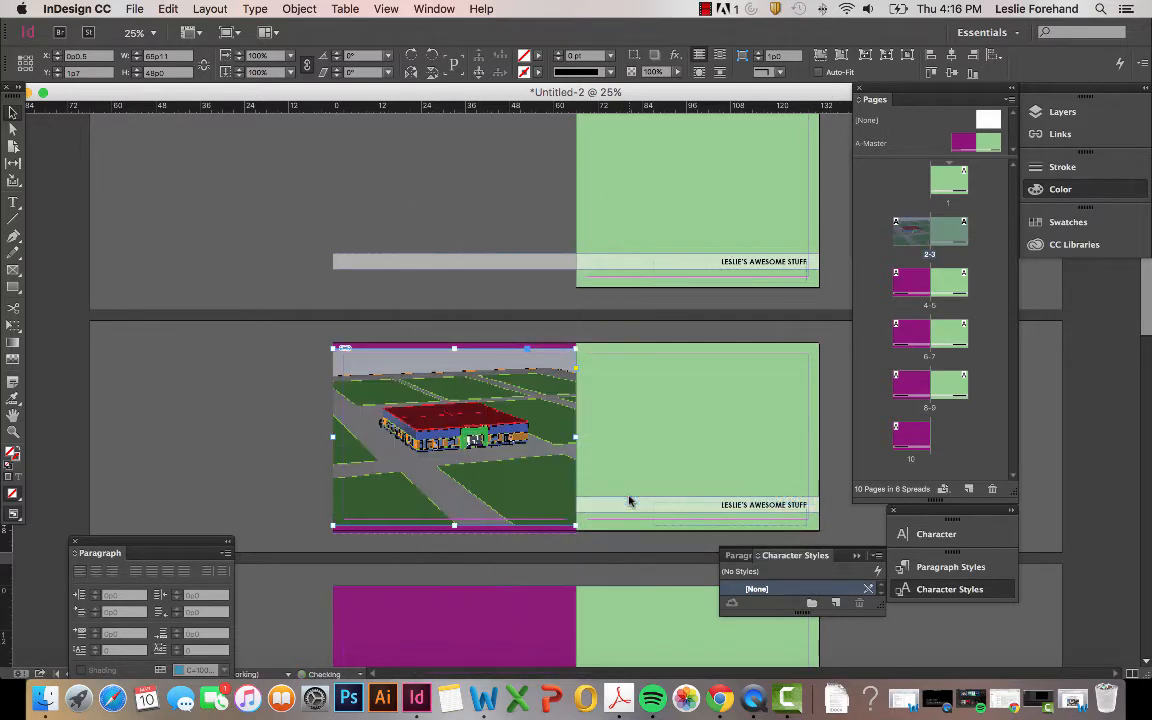
Try filling page 2's frame proportionally with the image, and try fitting the content proportionally inside it.
right_click(480, 440)
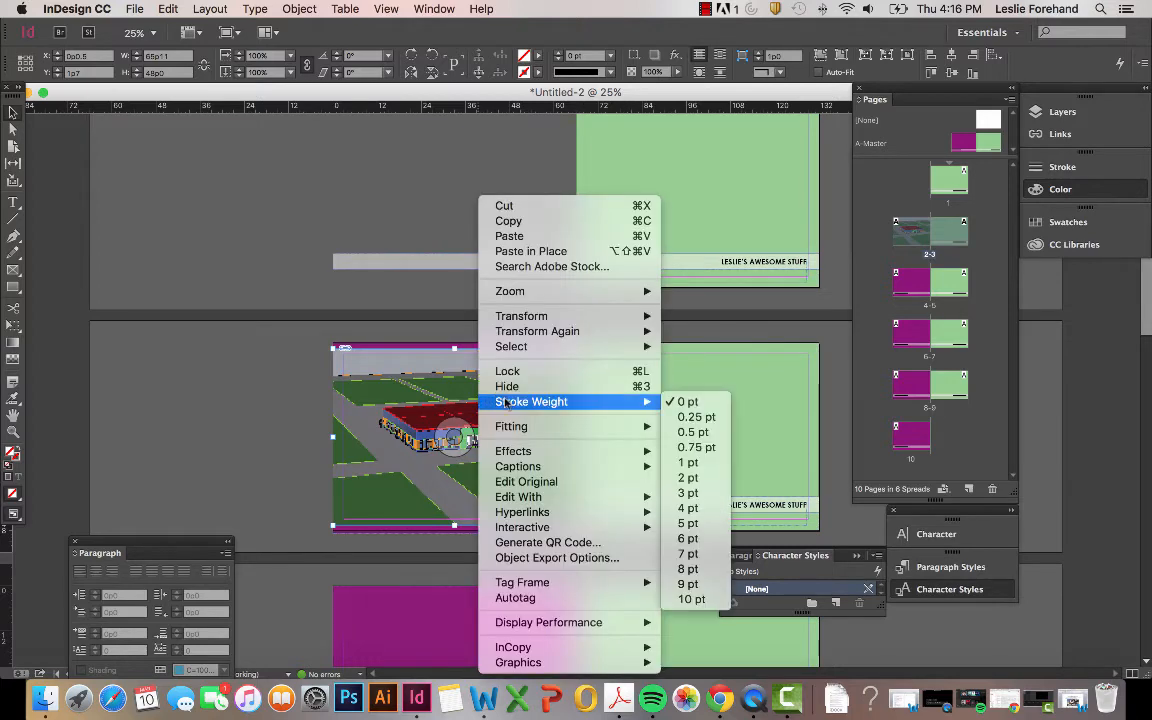
mouse_move(585, 430)
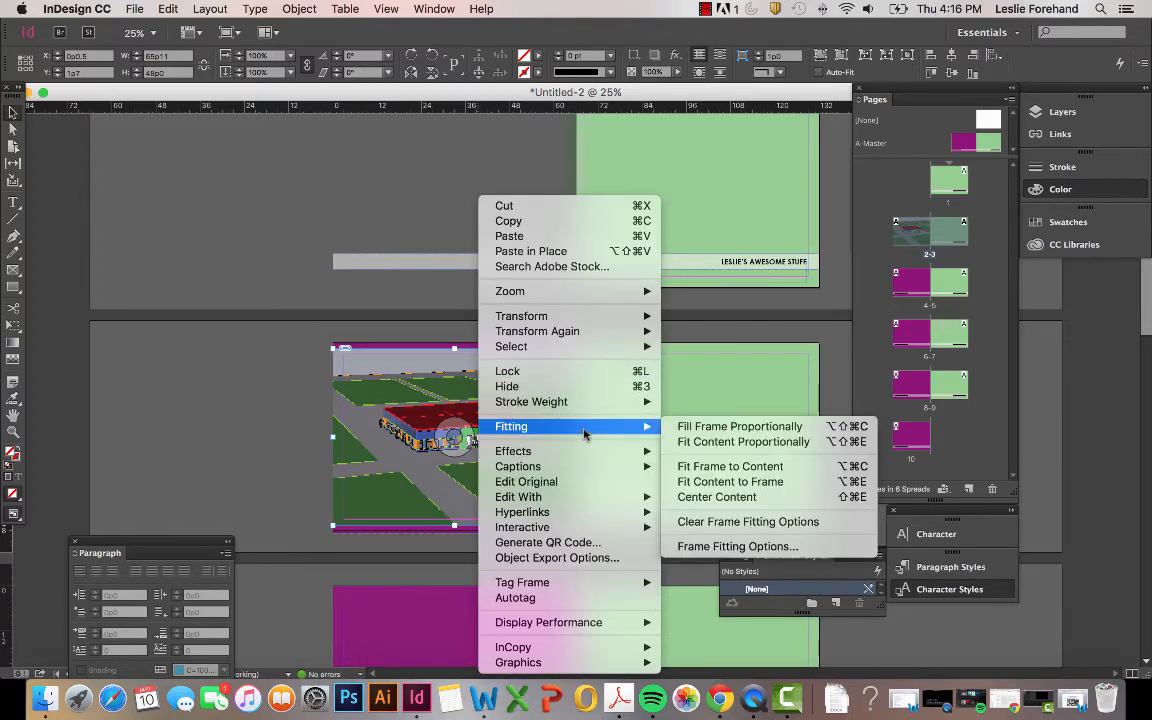
left_click(725, 432)
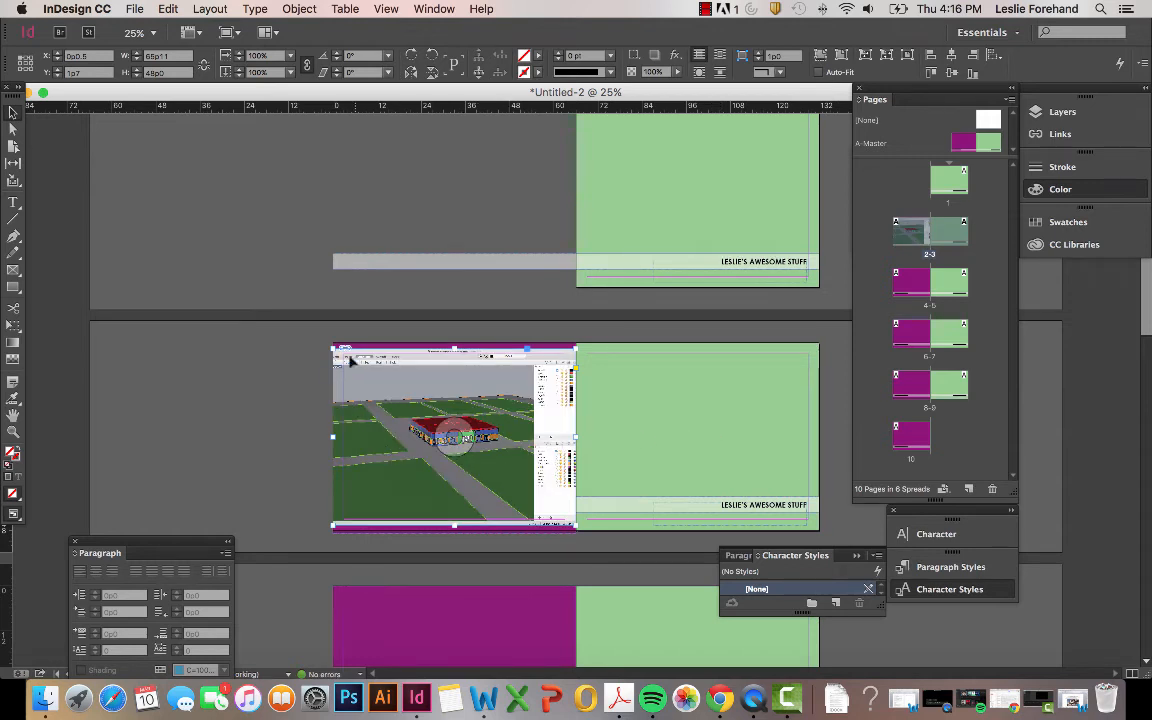
right_click(468, 346)
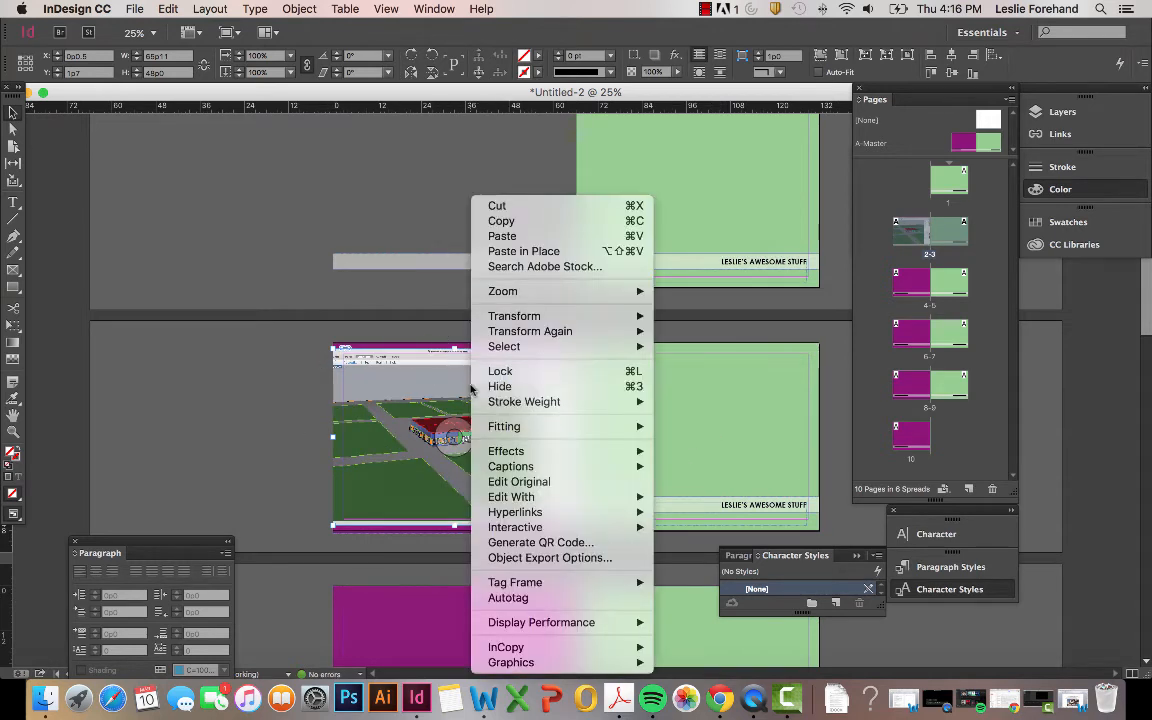
mouse_move(513, 456)
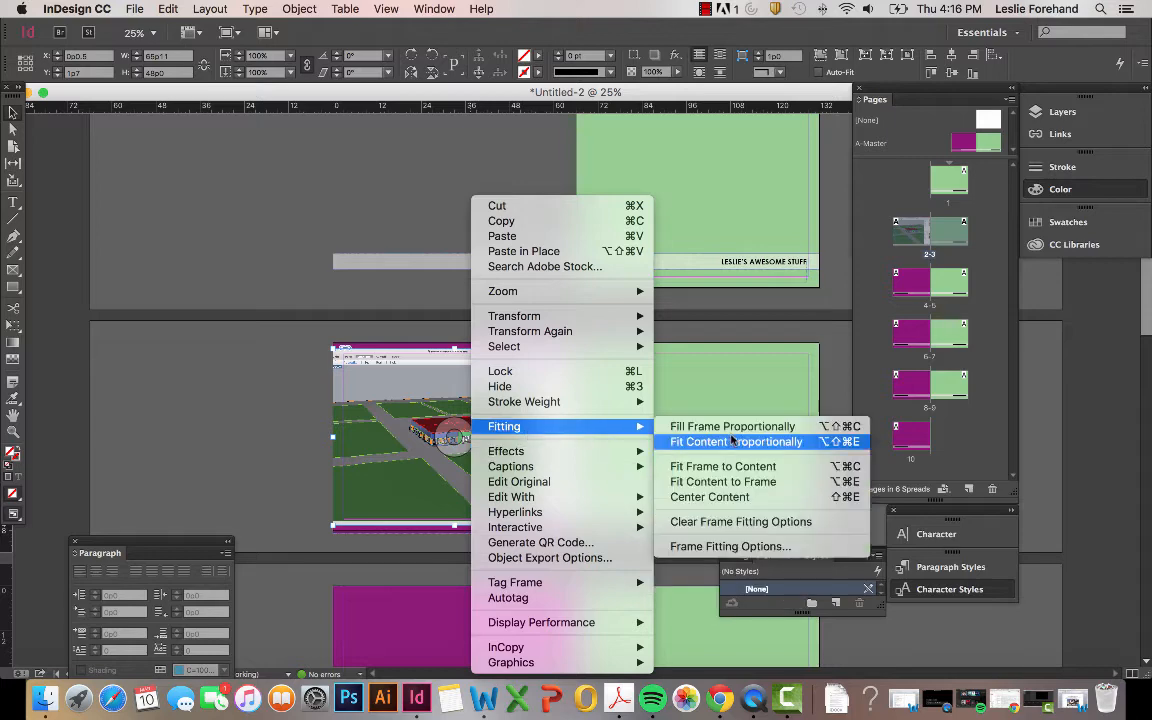
left_click(735, 442)
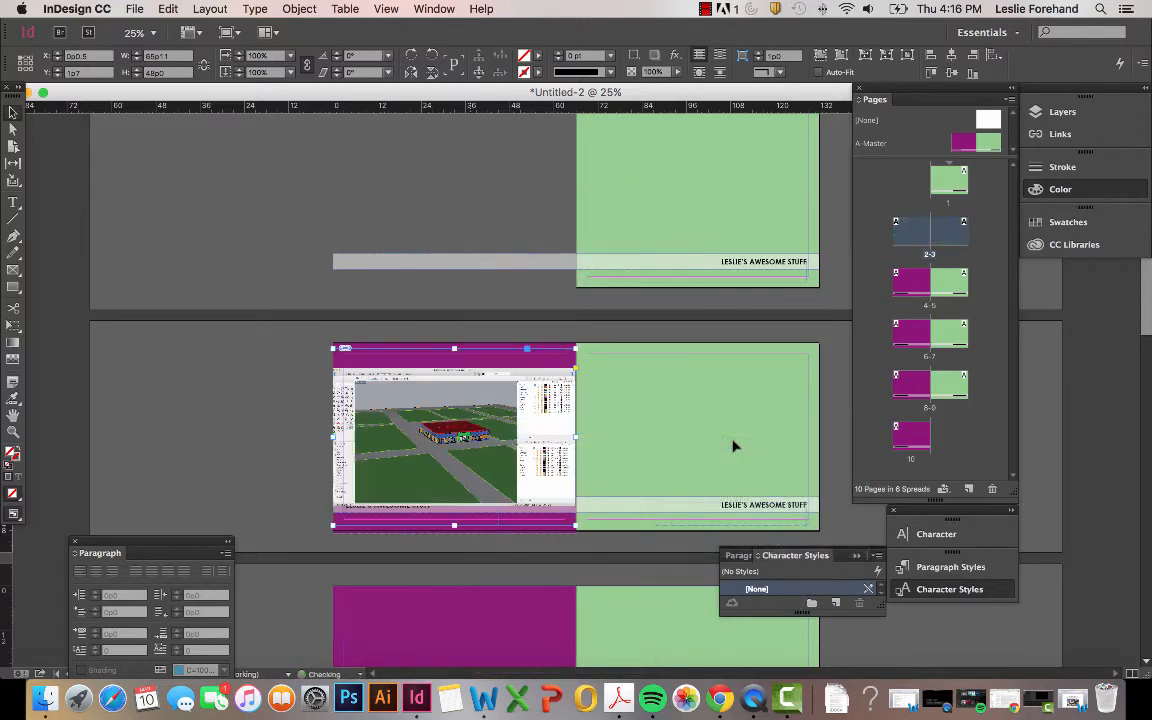
Apply Fill Frame Proportionally to the image frame on page 2.
right_click(435, 399)
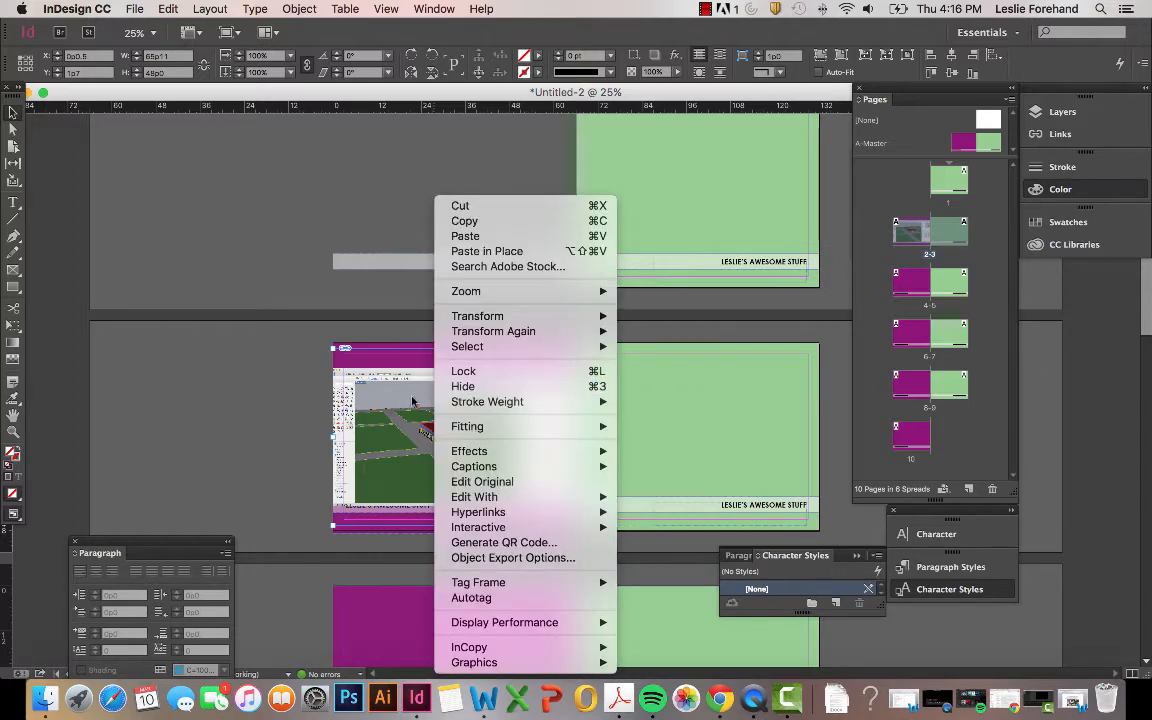
mouse_move(540, 426)
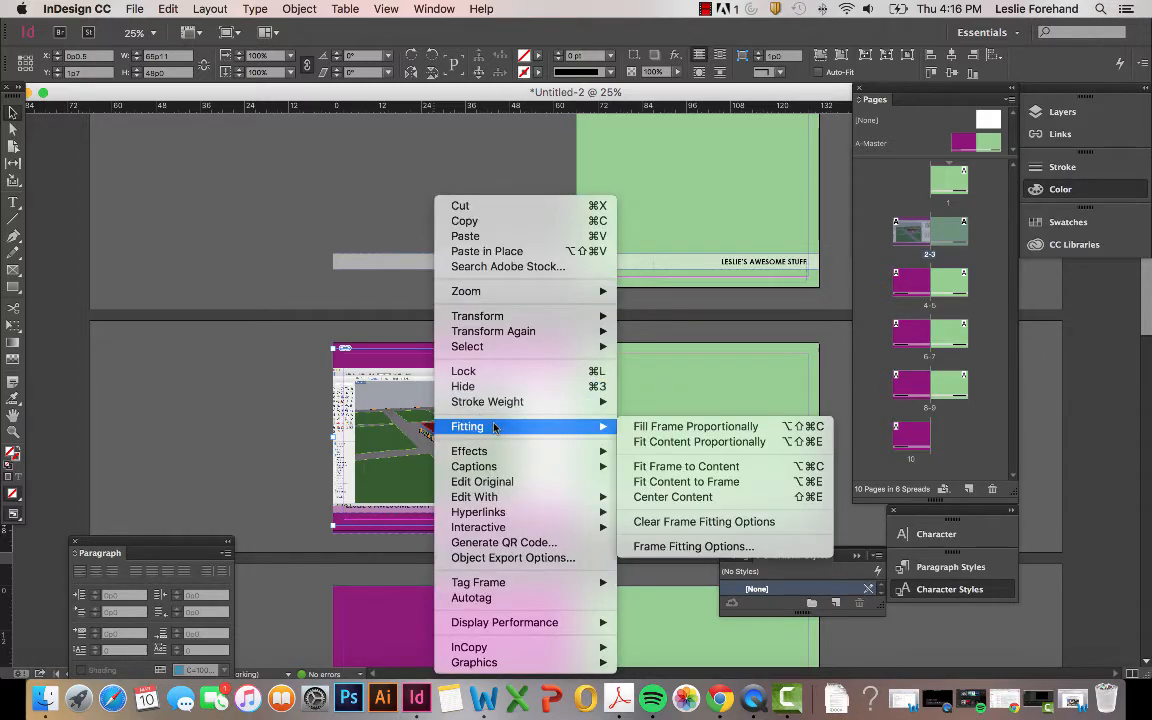
left_click(677, 430)
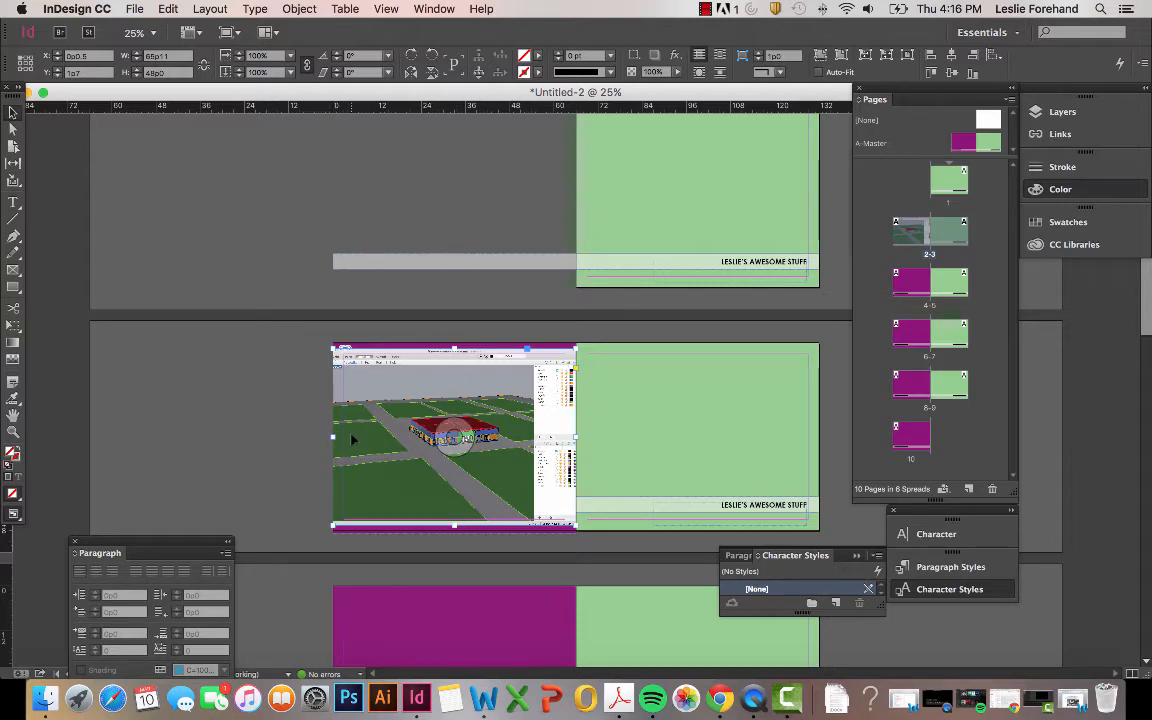
Enlarge the image content inside page 2's frame to about 87% with the Direct Selection tool, and center it in the frame.
left_click(13, 130)
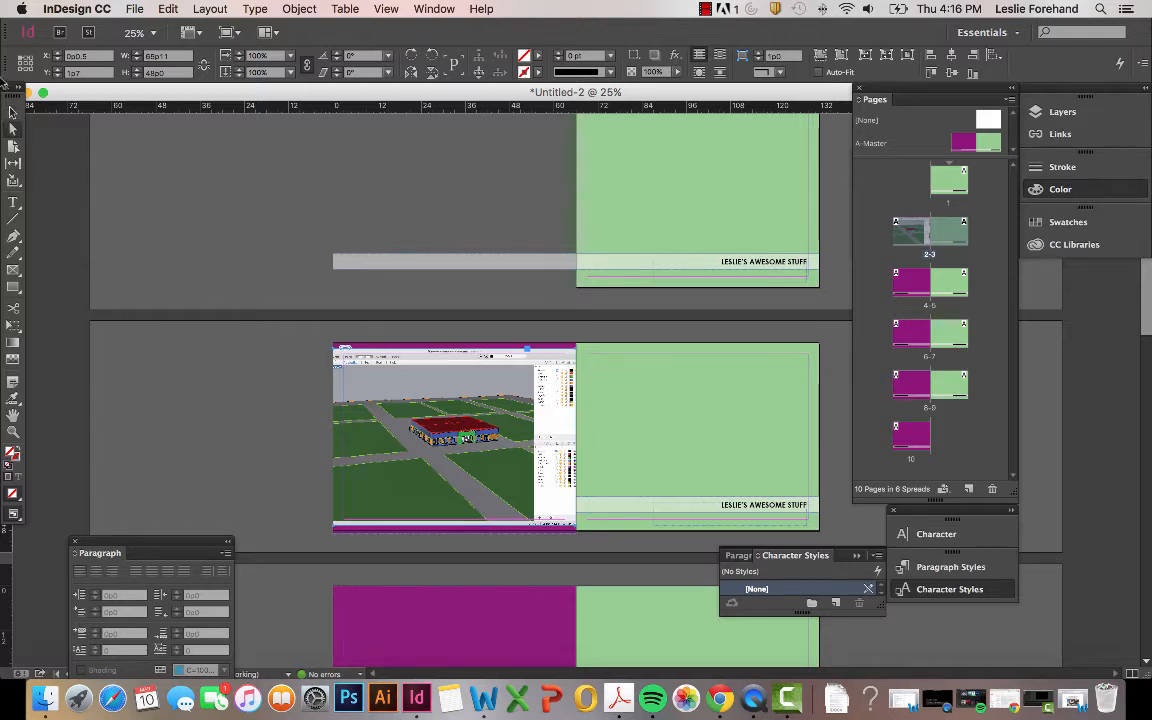
left_click(379, 385)
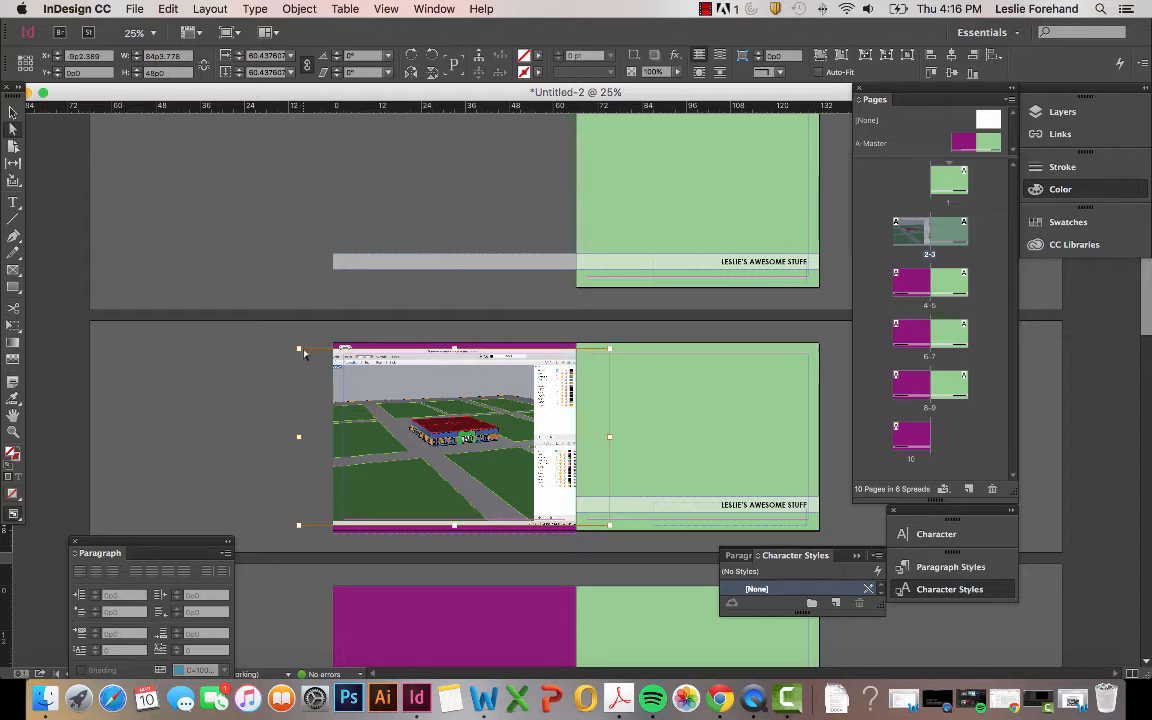
left_click_drag(305, 352, 161, 270)
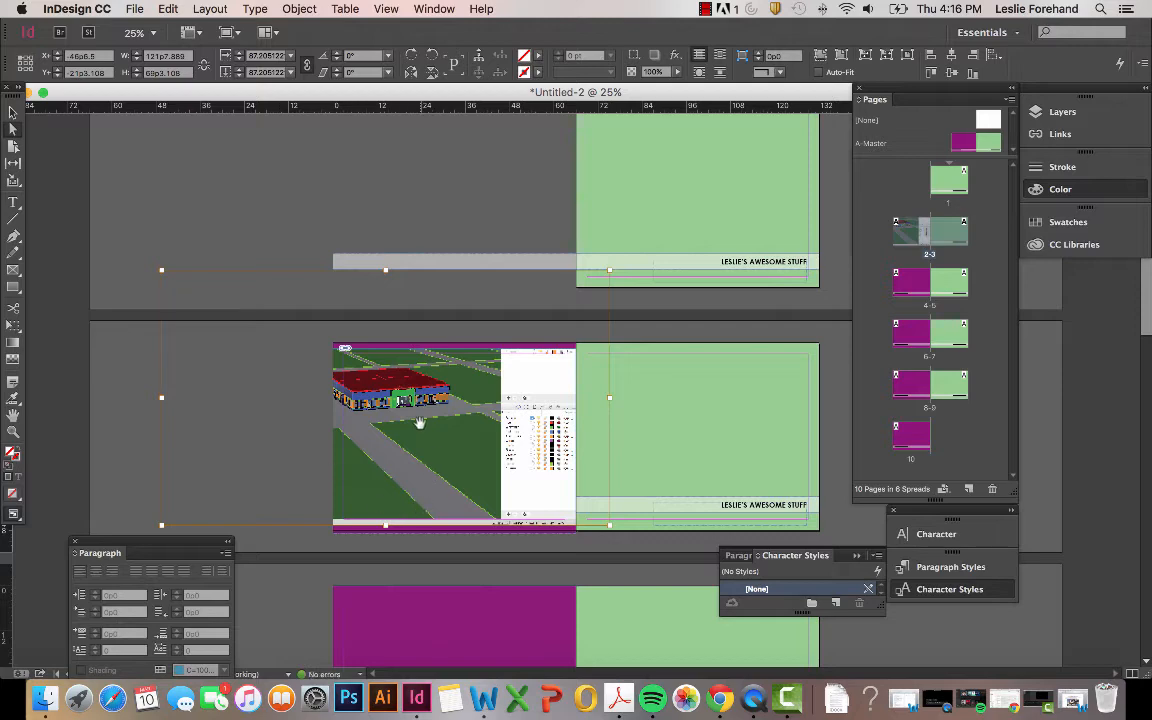
right_click(419, 423)
mouse_move(500, 441)
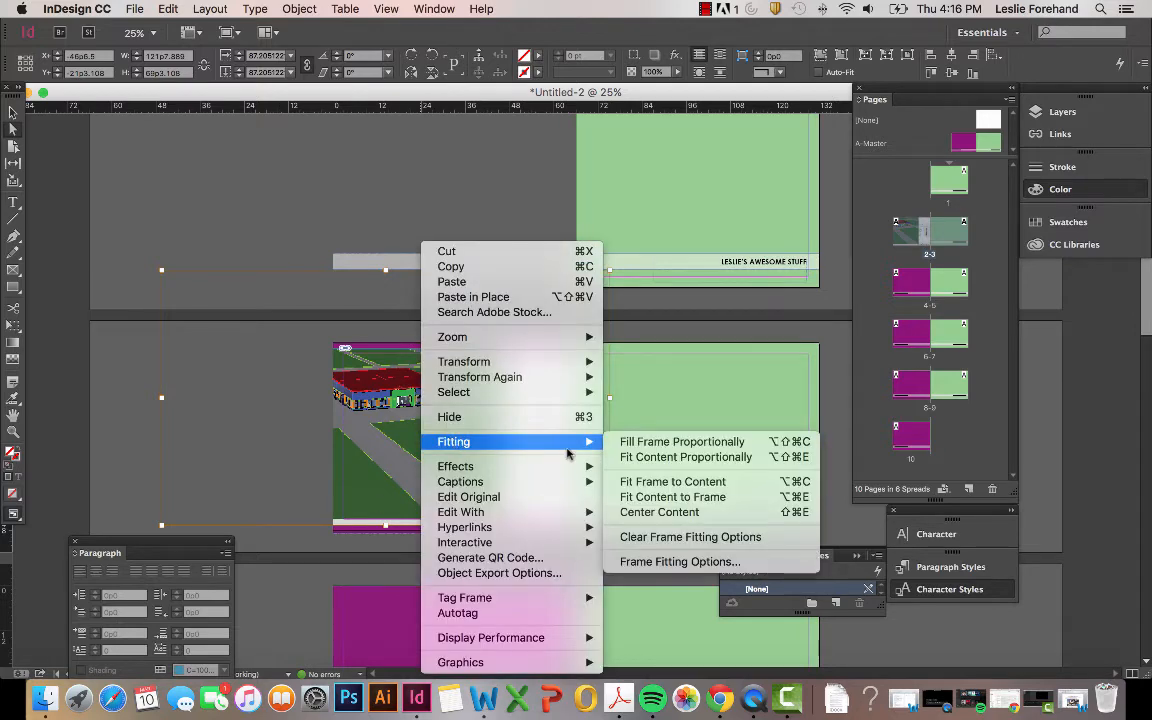
left_click(668, 511)
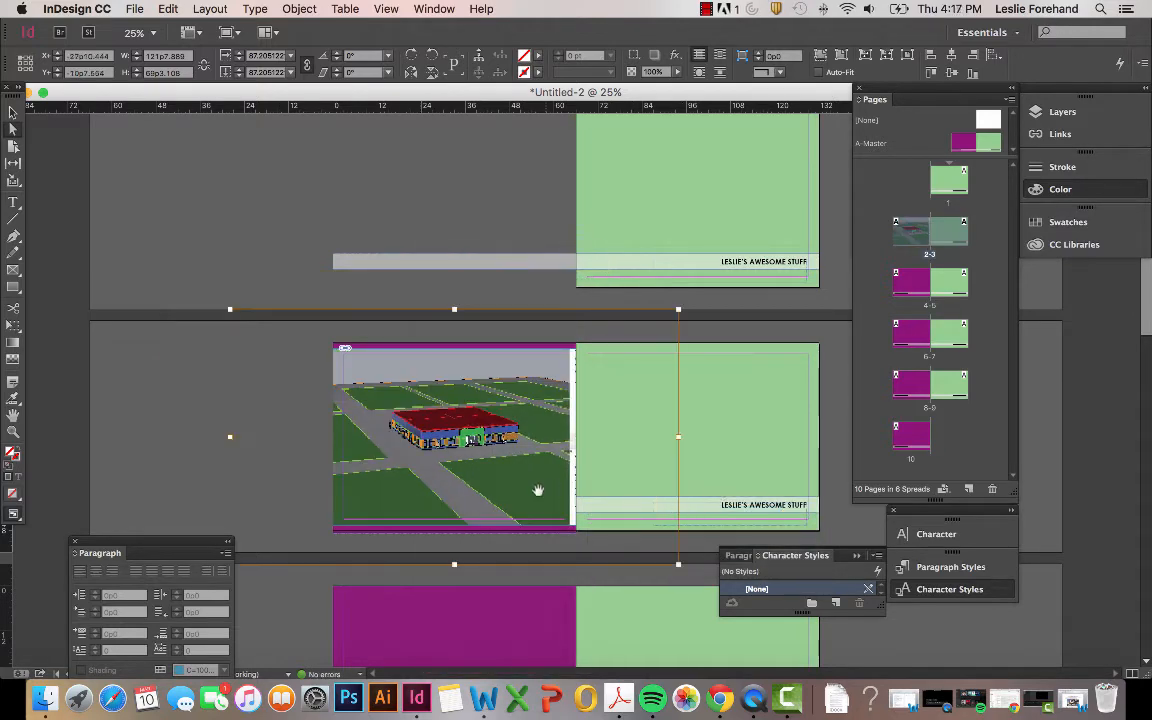
Enlarge the image content to about 99%, shift it slightly left to about X -31p6.5, Y -11p4 within the frame, and deselect it.
left_click_drag(678, 564, 727, 592)
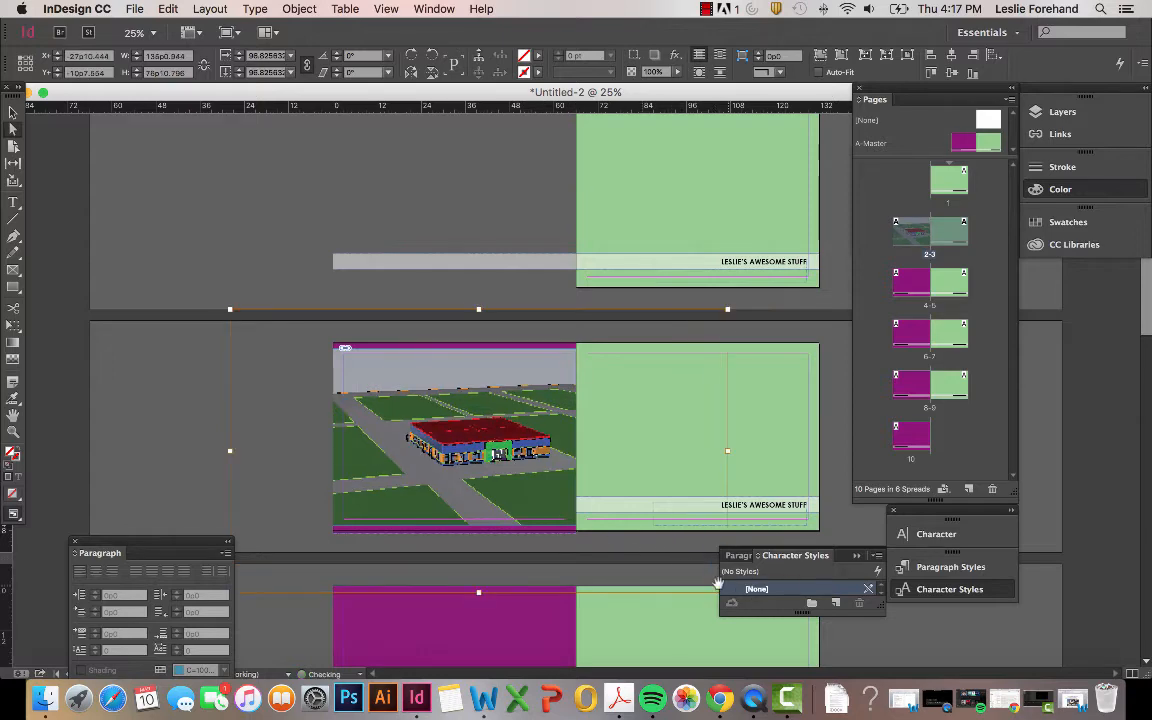
right_click(497, 452)
left_click(478, 434)
left_click_drag(478, 434, 465, 432)
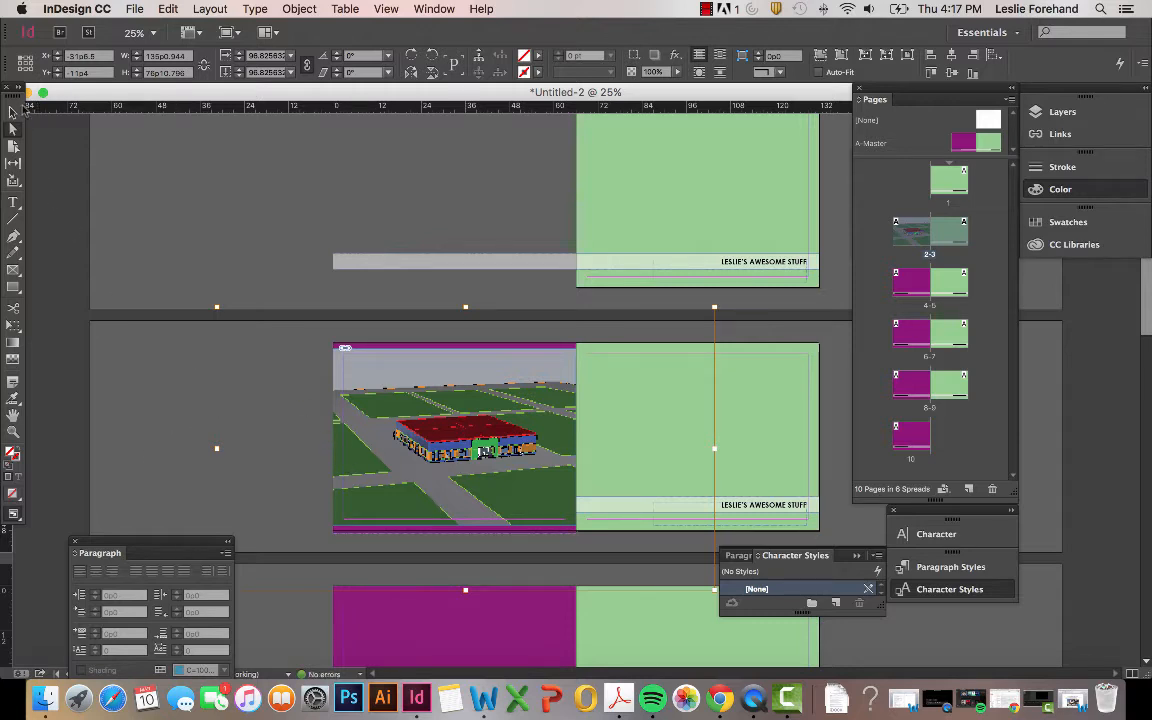
left_click(12, 112)
left_click(197, 386)
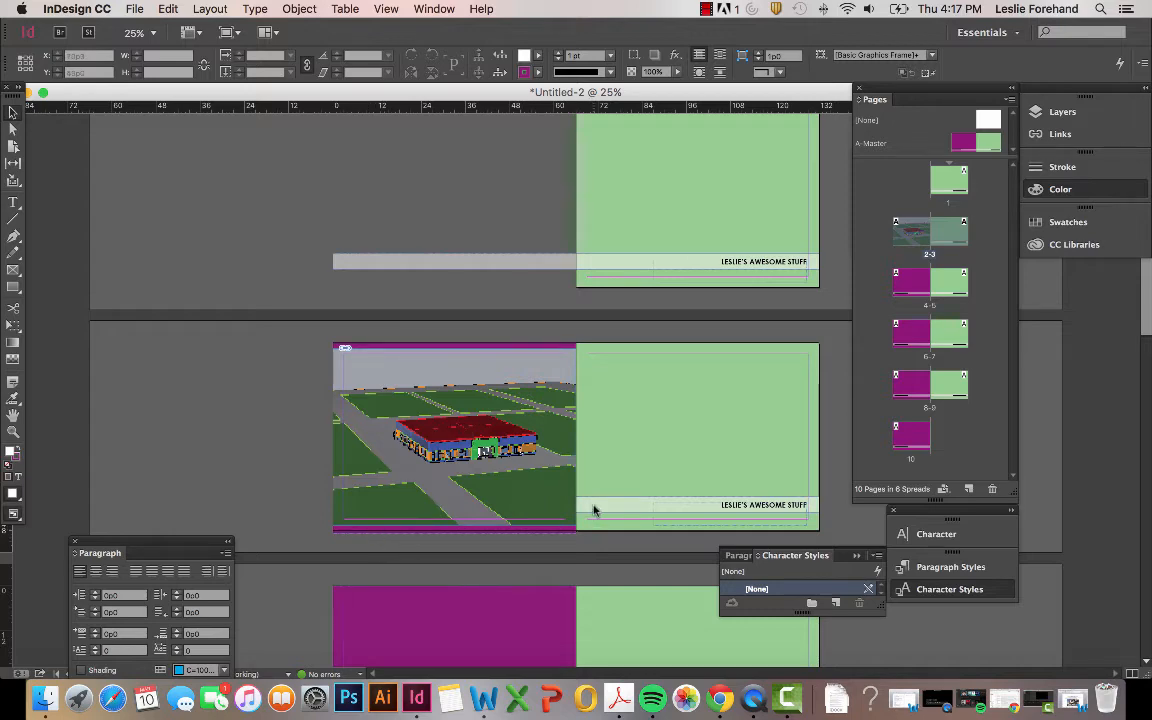
left_click(450, 432)
right_click(381, 430)
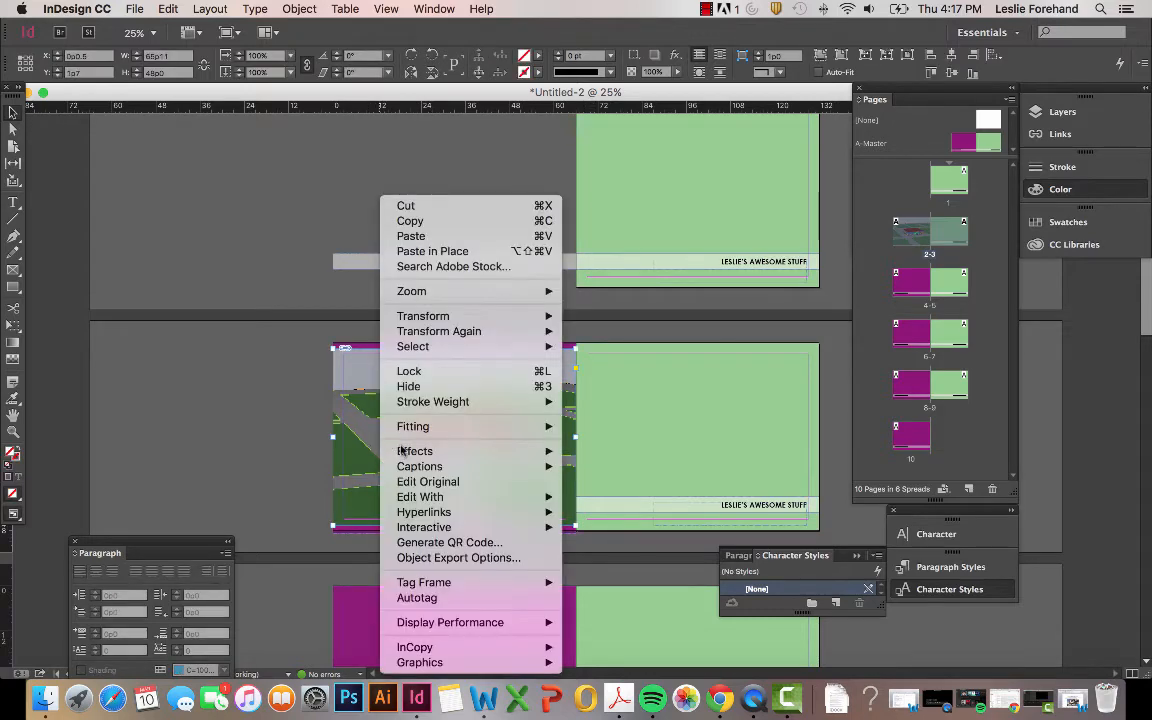
left_click(247, 401)
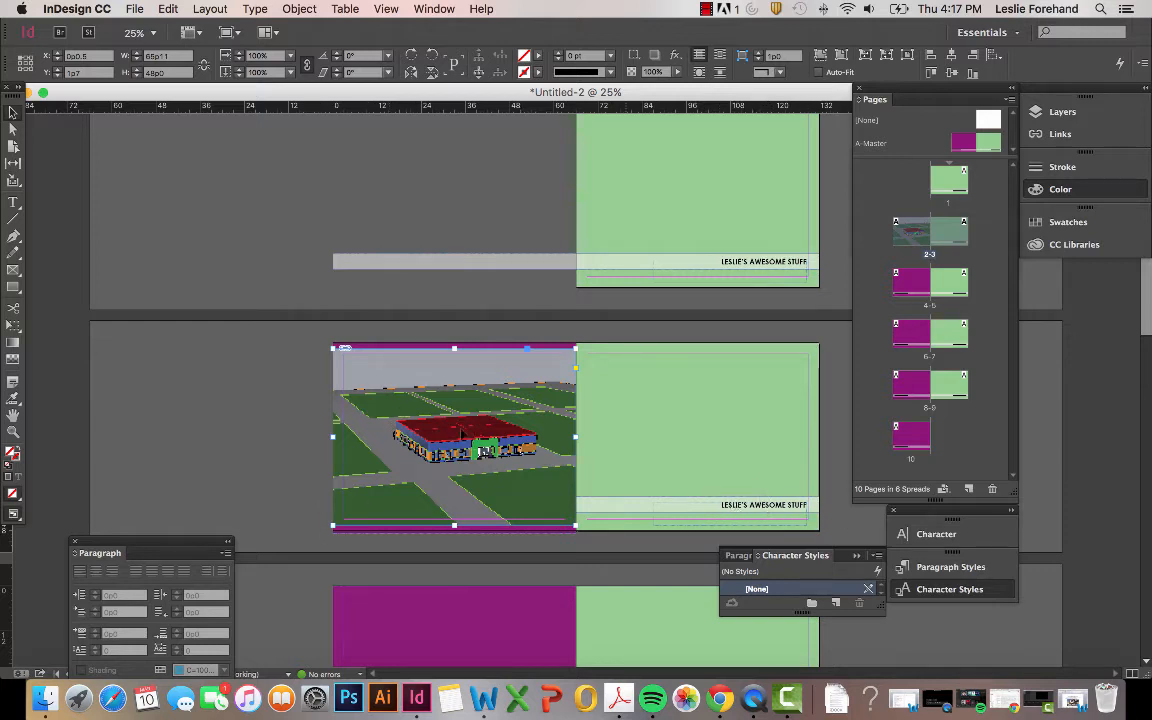
right_click(385, 385)
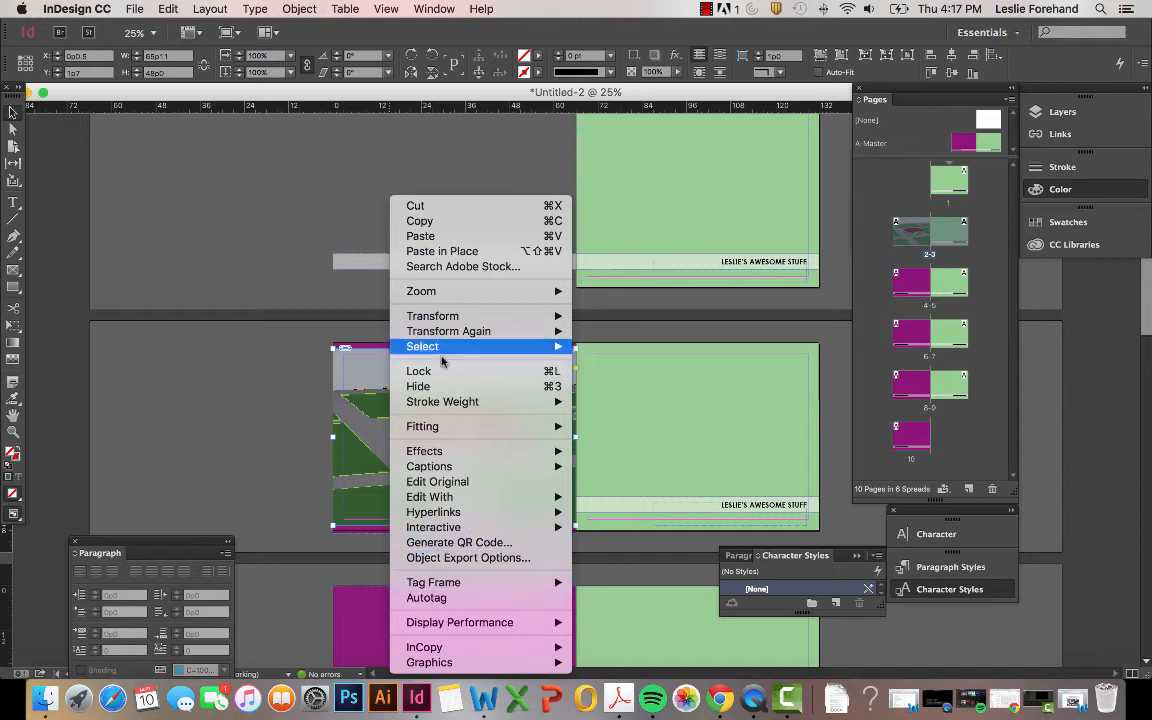
mouse_move(436, 408)
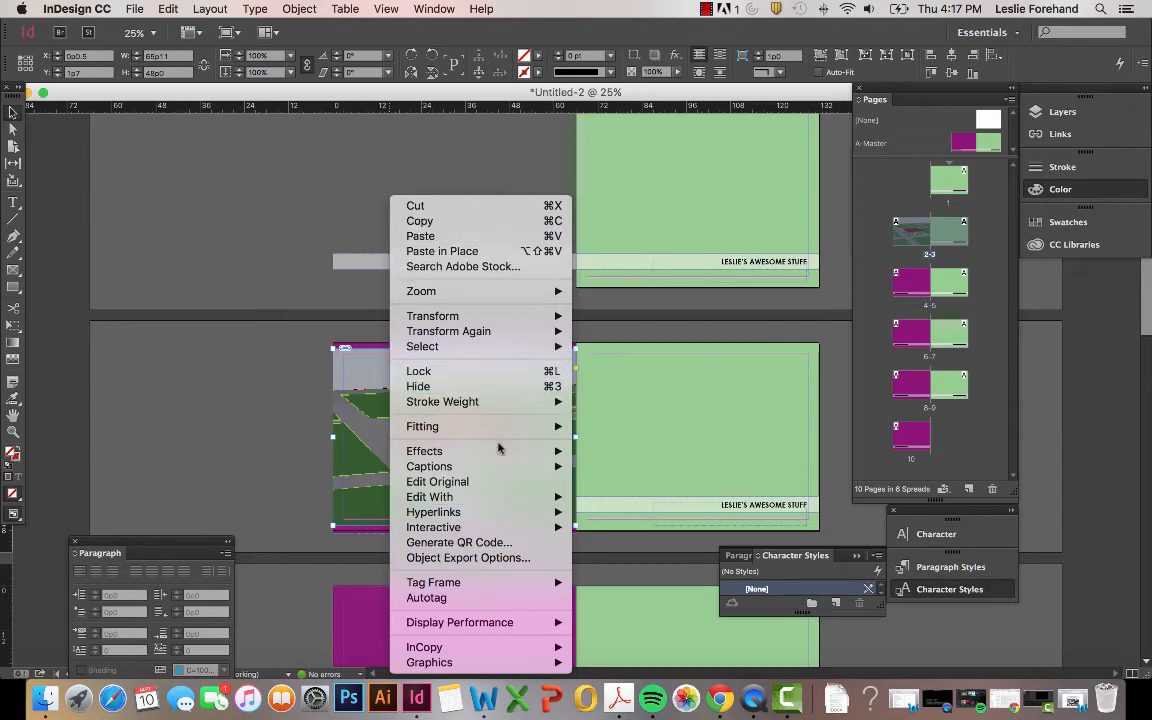
left_click(268, 484)
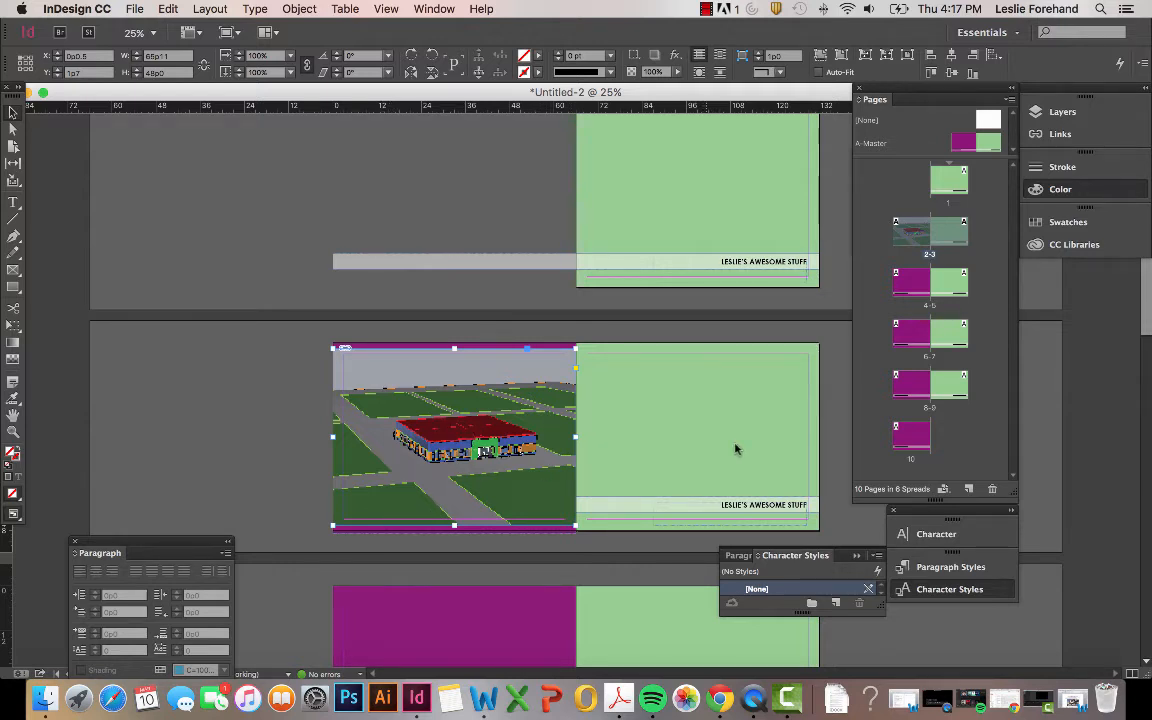
left_click(240, 442)
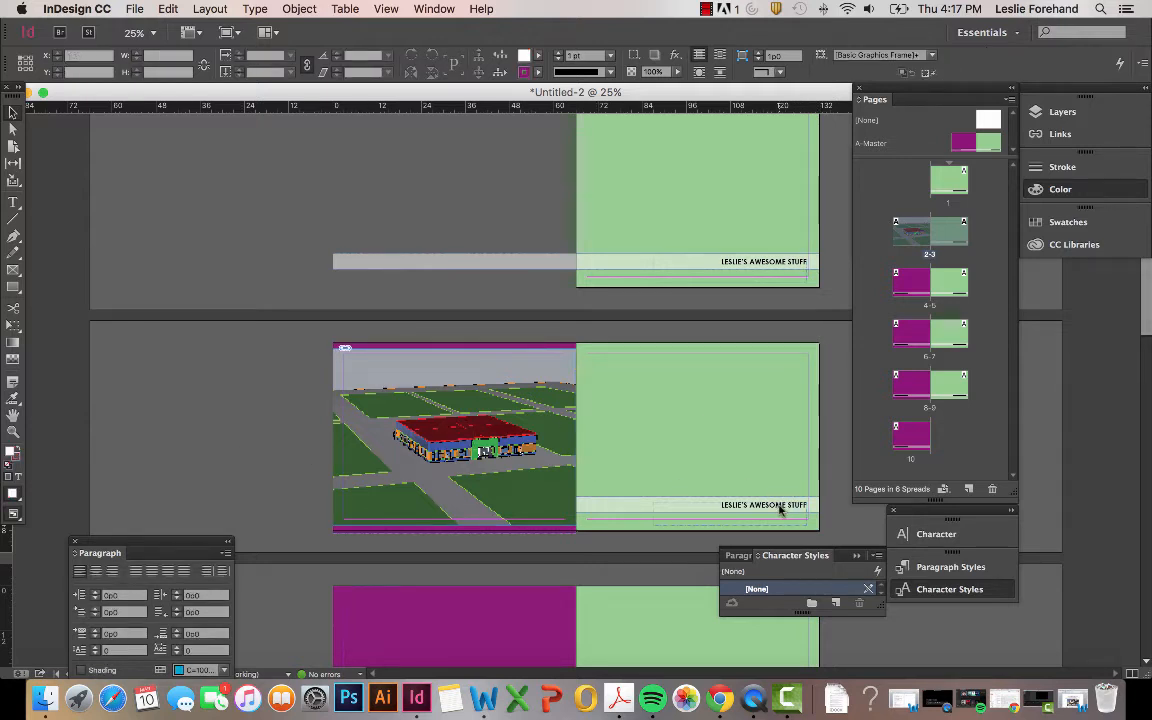
Override all master page items on spread 2-3, and check that its translucent title band can be selected.
left_click(743, 268)
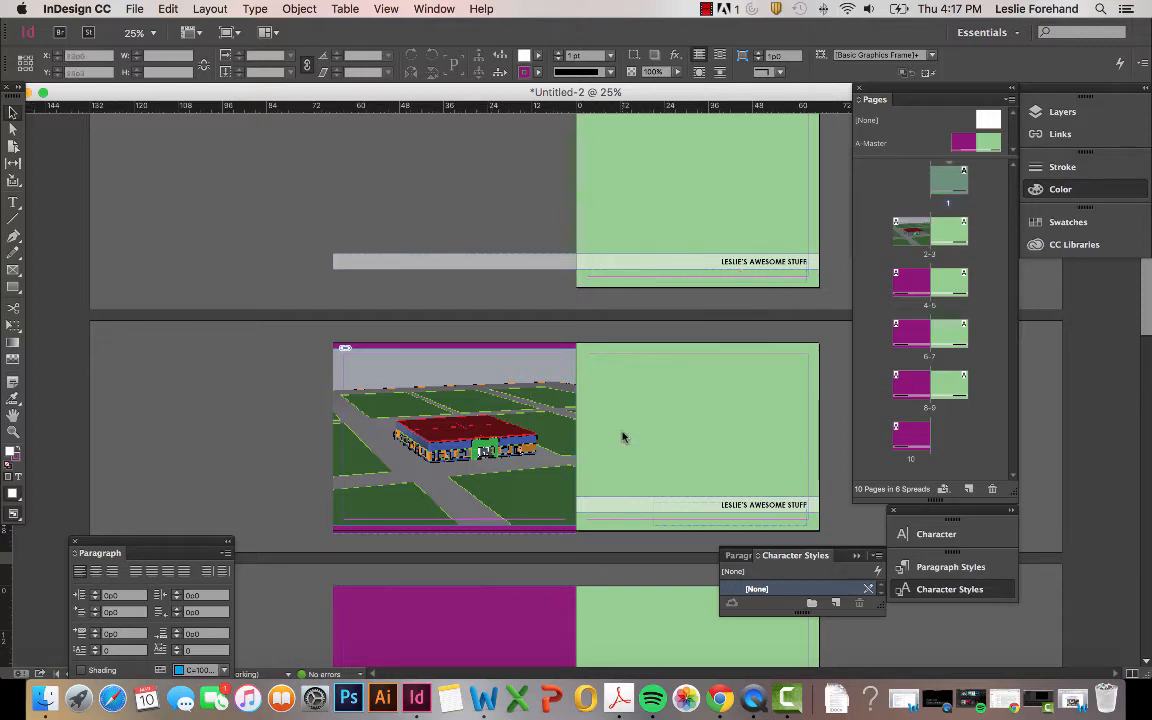
right_click(912, 231)
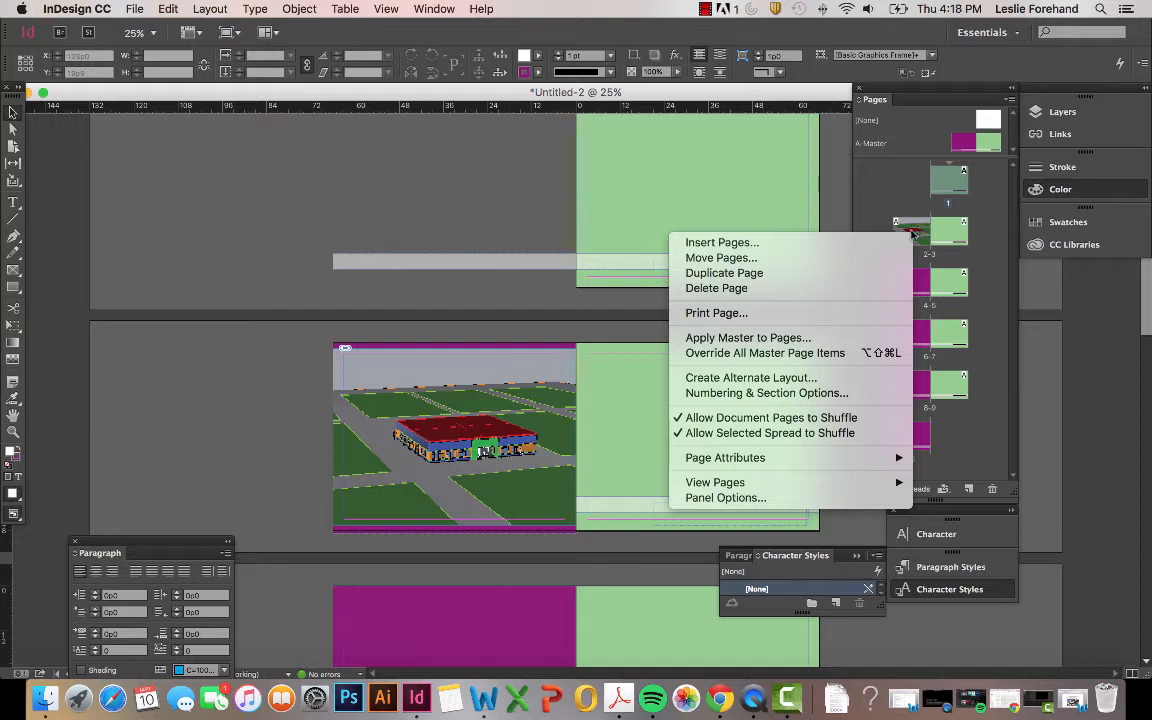
left_click(775, 355)
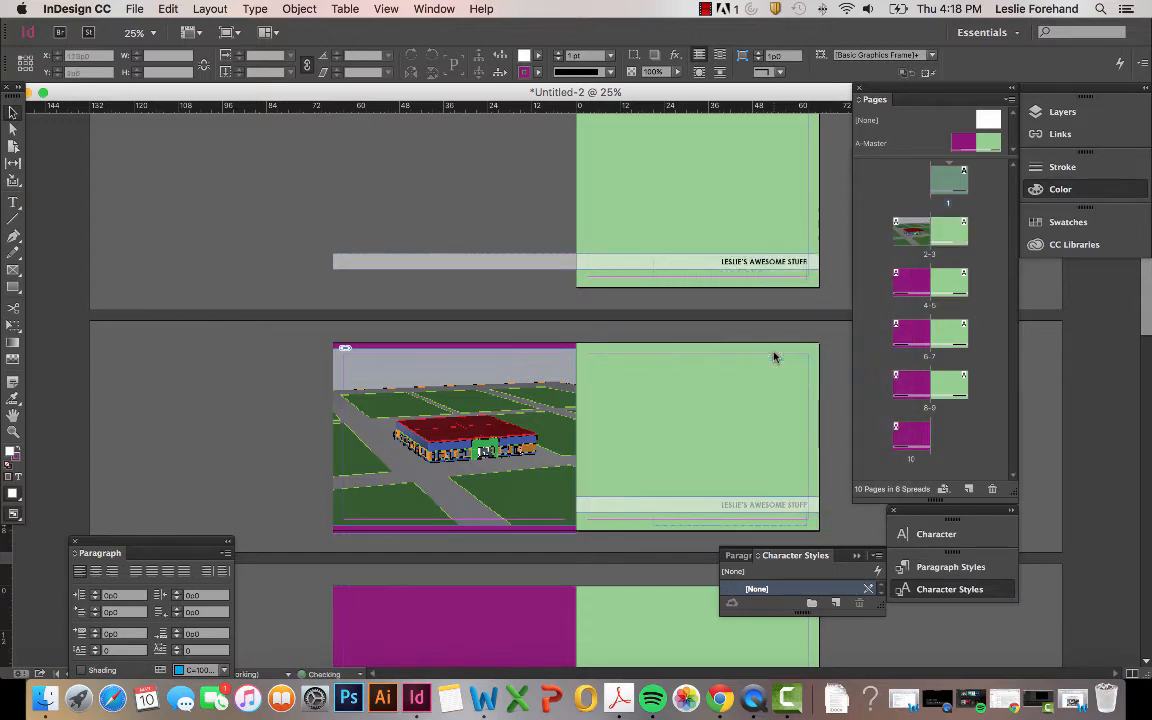
left_click(700, 507)
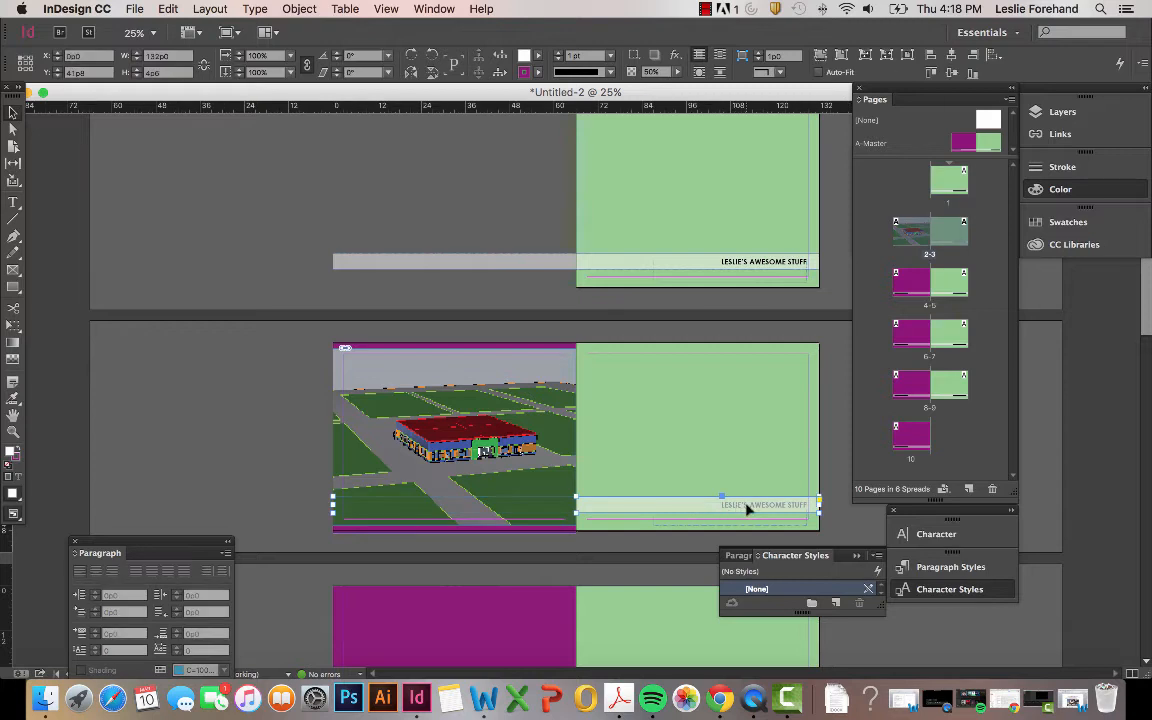
left_click(728, 425)
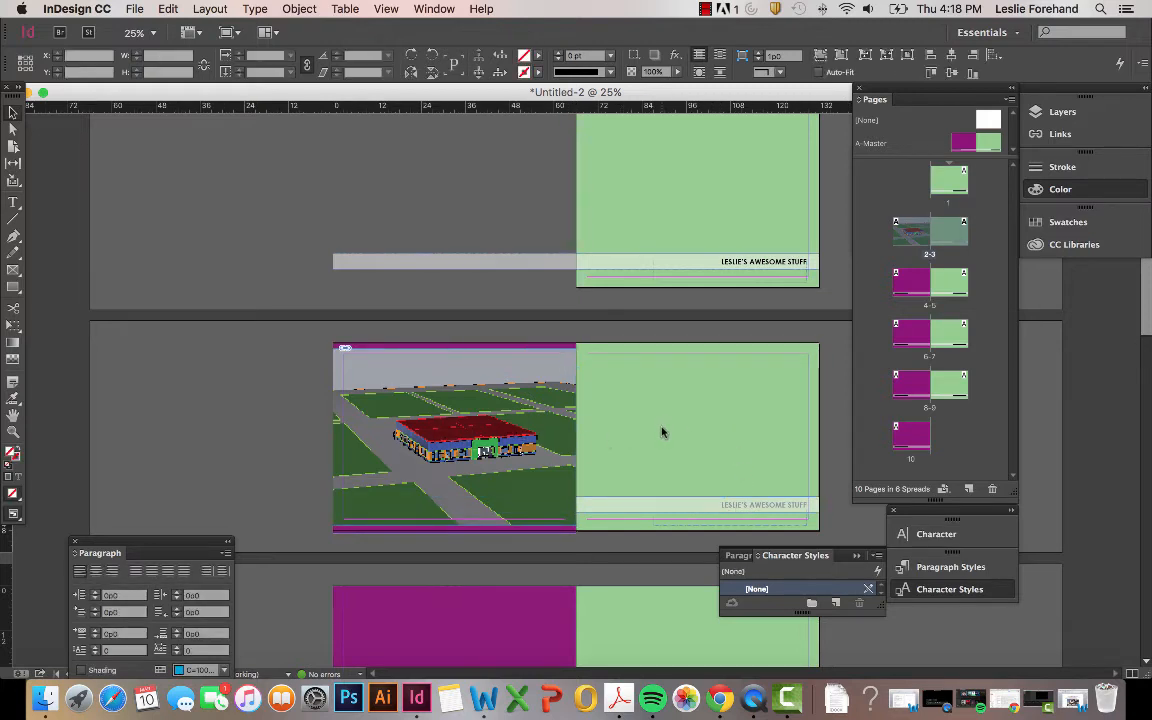
Try shortening the translucent title band on spread 2-3 to 68p0 wide, ending near the spine, and undo the change.
left_click(728, 510)
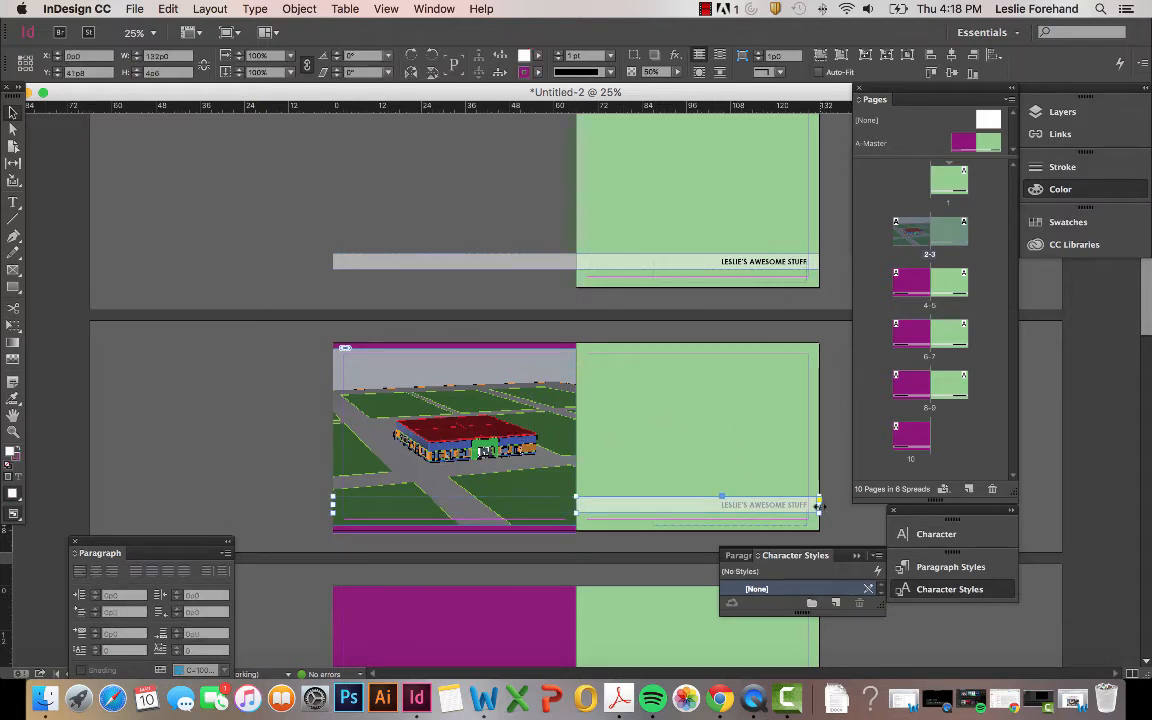
left_click_drag(818, 506, 574, 508)
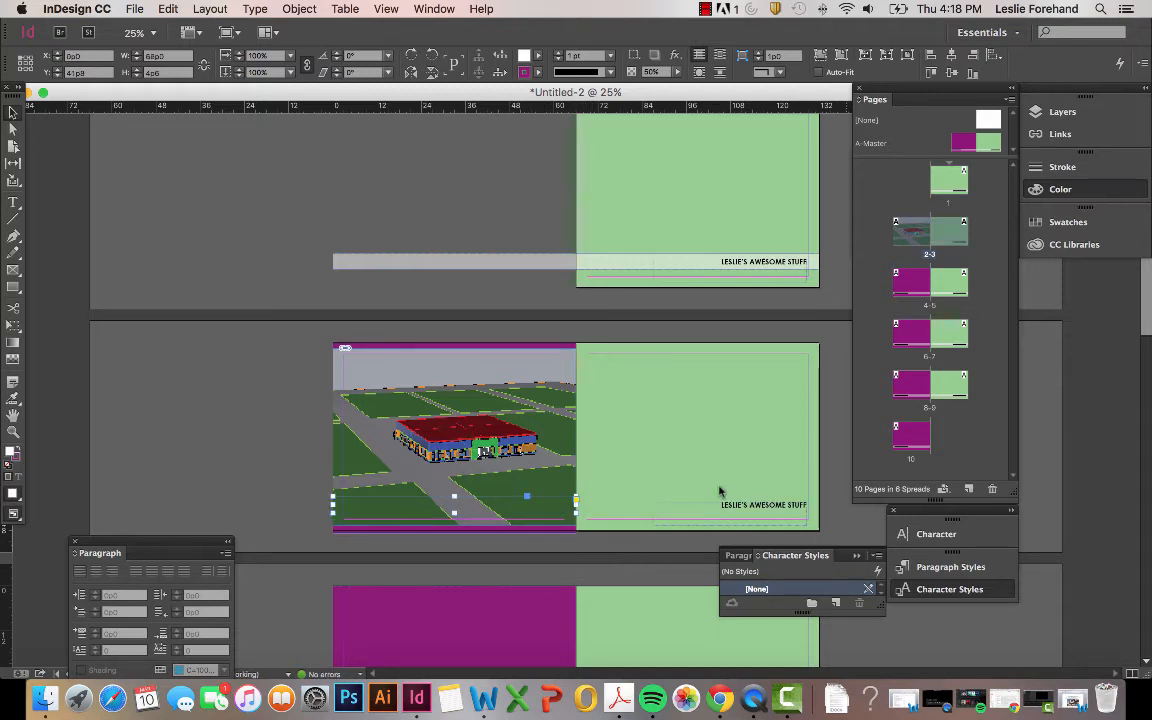
left_click(643, 617)
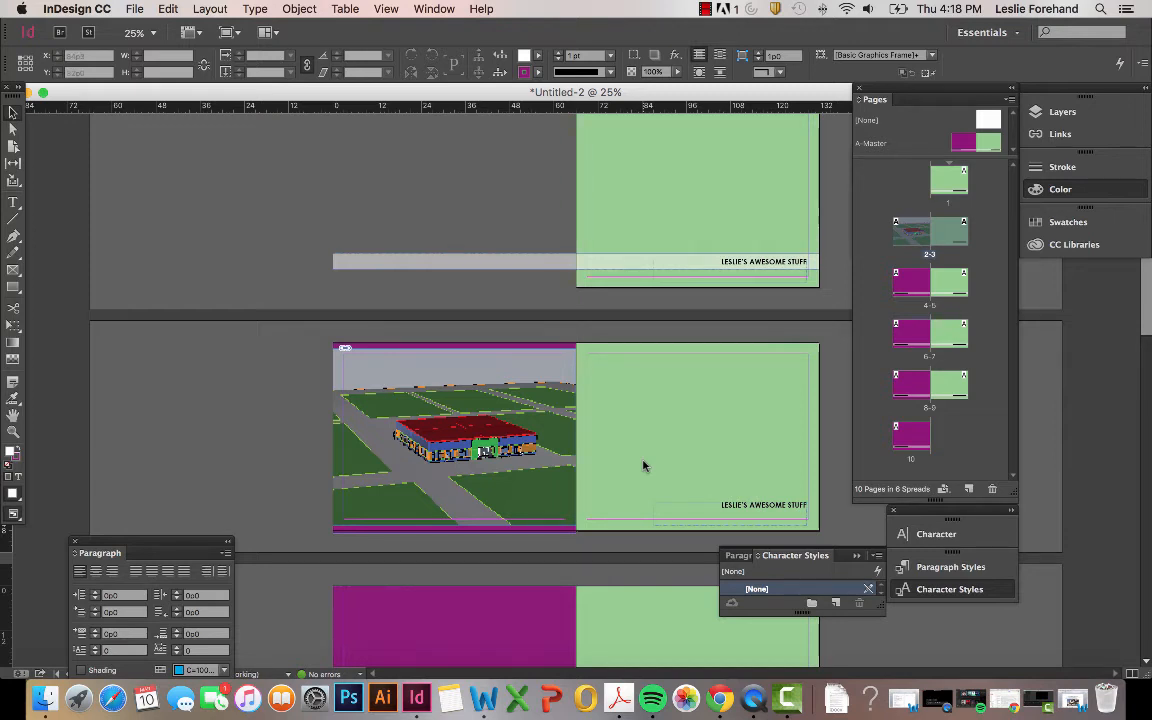
key("alt+shift+super+v")
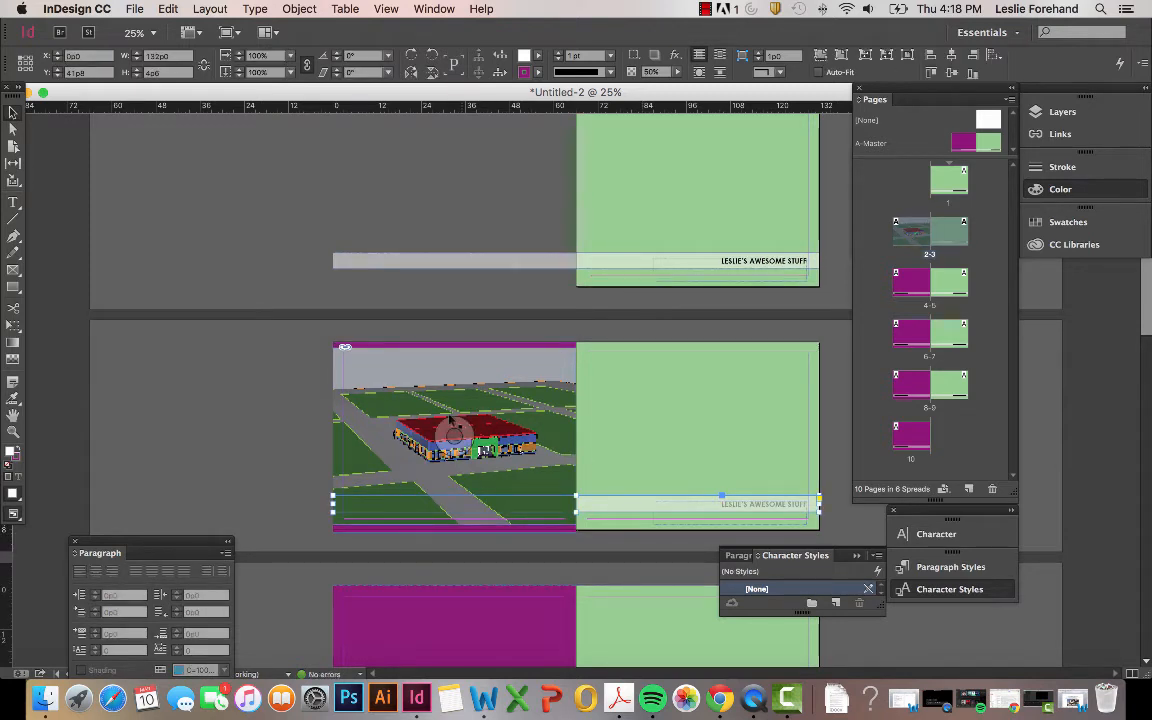
Send the image frame on page 2 to the back of the stacking order.
left_click(314, 393)
left_click(408, 399)
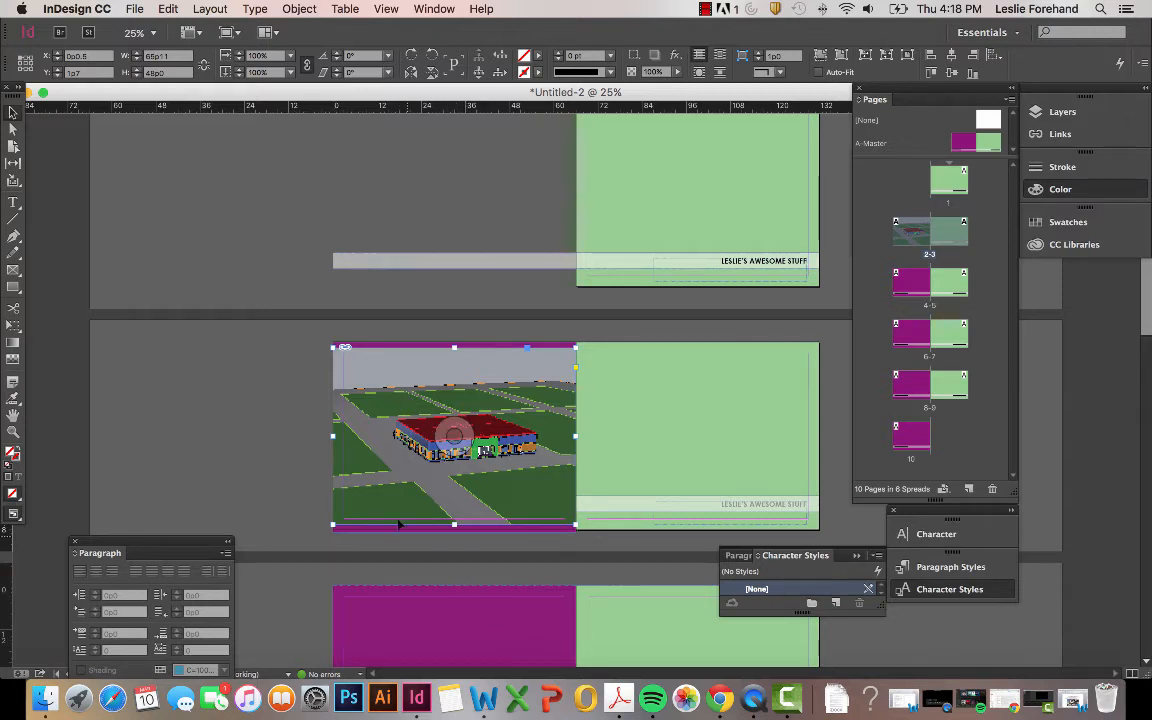
right_click(391, 381)
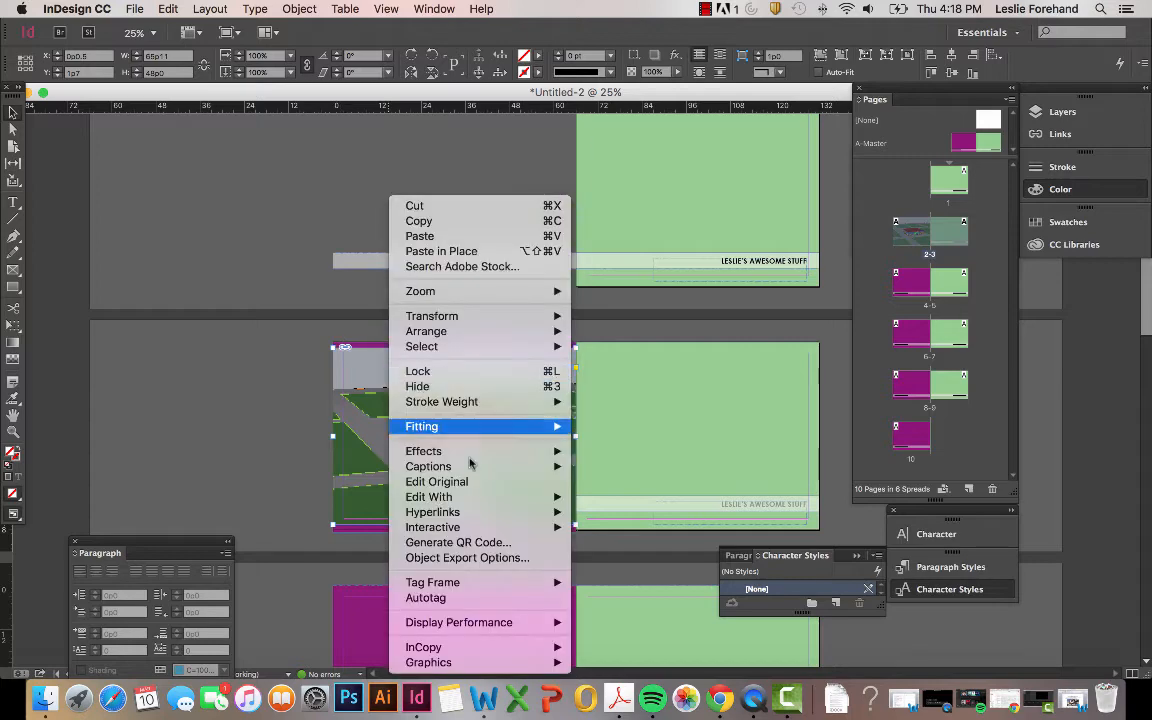
left_click(282, 412)
right_click(441, 412)
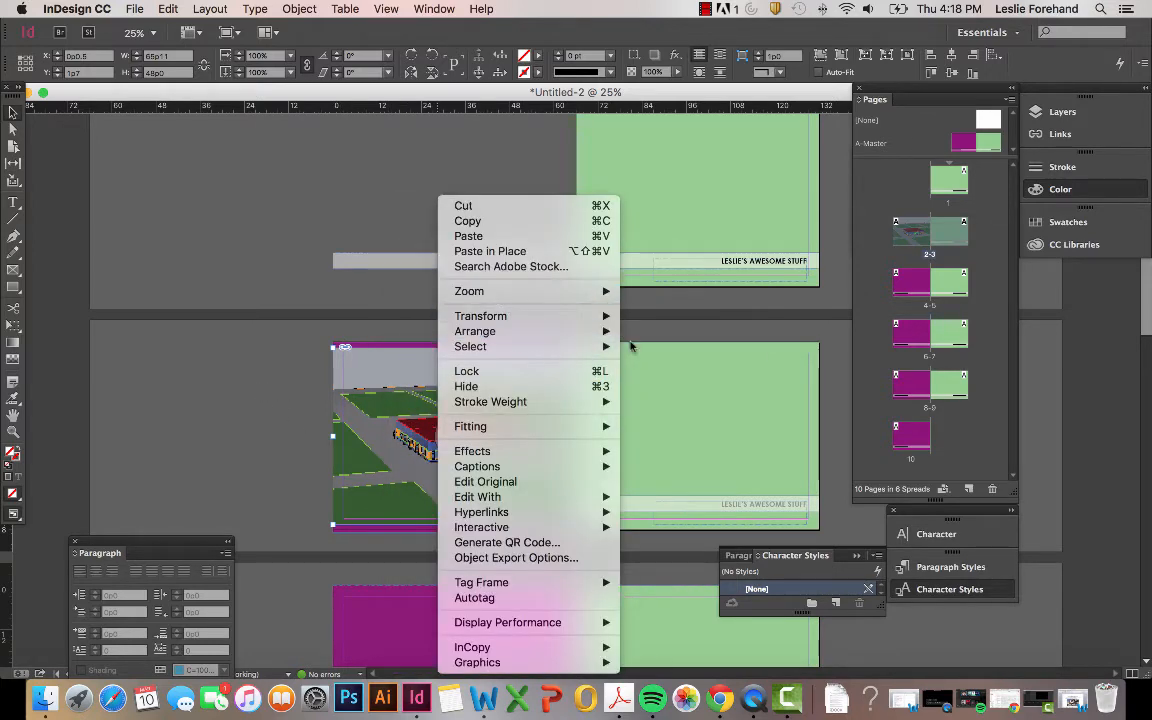
mouse_move(600, 332)
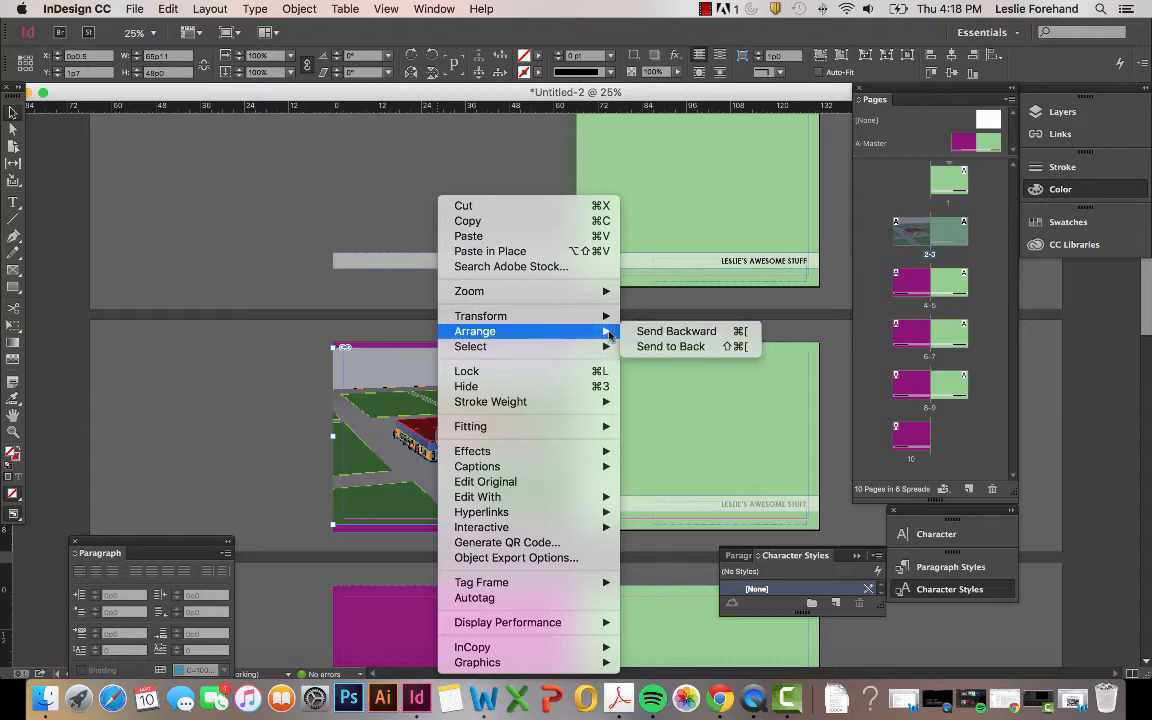
left_click(684, 347)
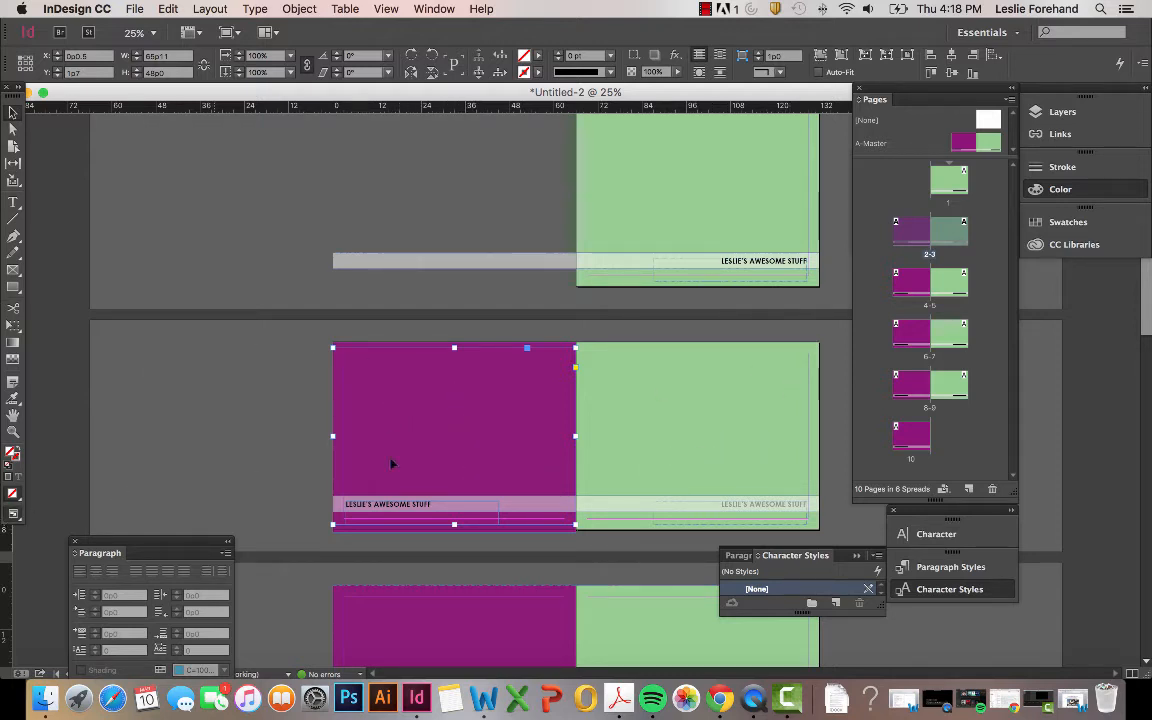
Bring page 2's image frame forward one level, above the purple background but beneath the title band, and deselect it.
right_click(510, 417)
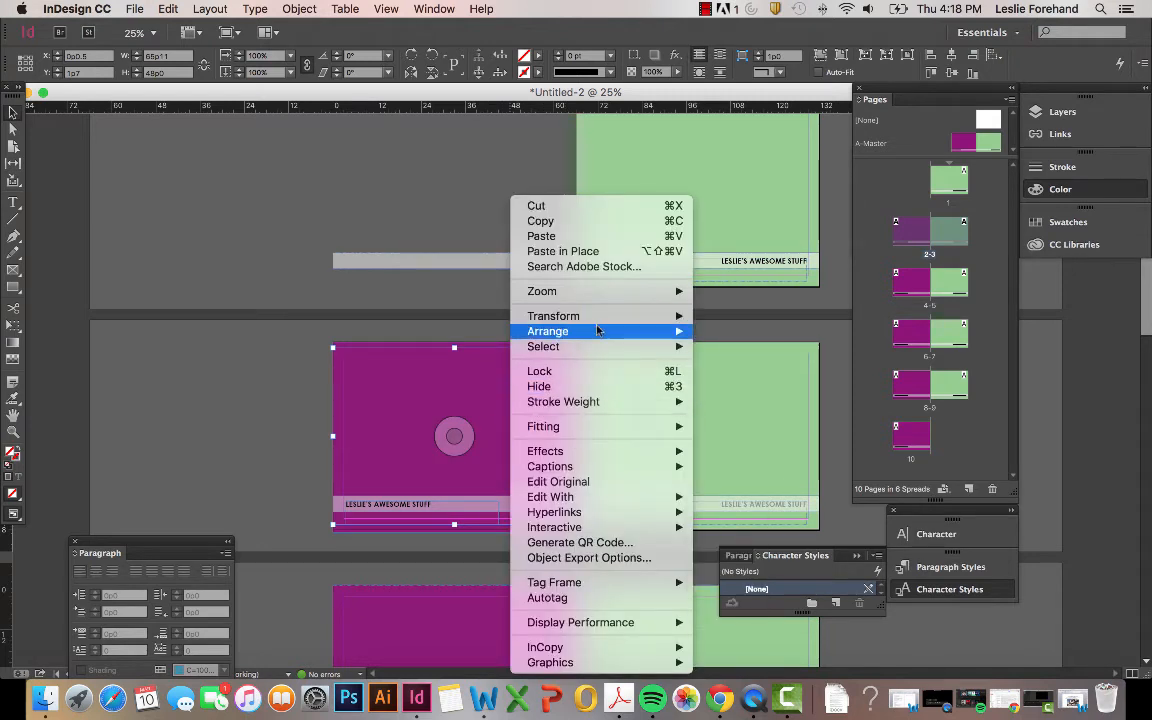
mouse_move(605, 331)
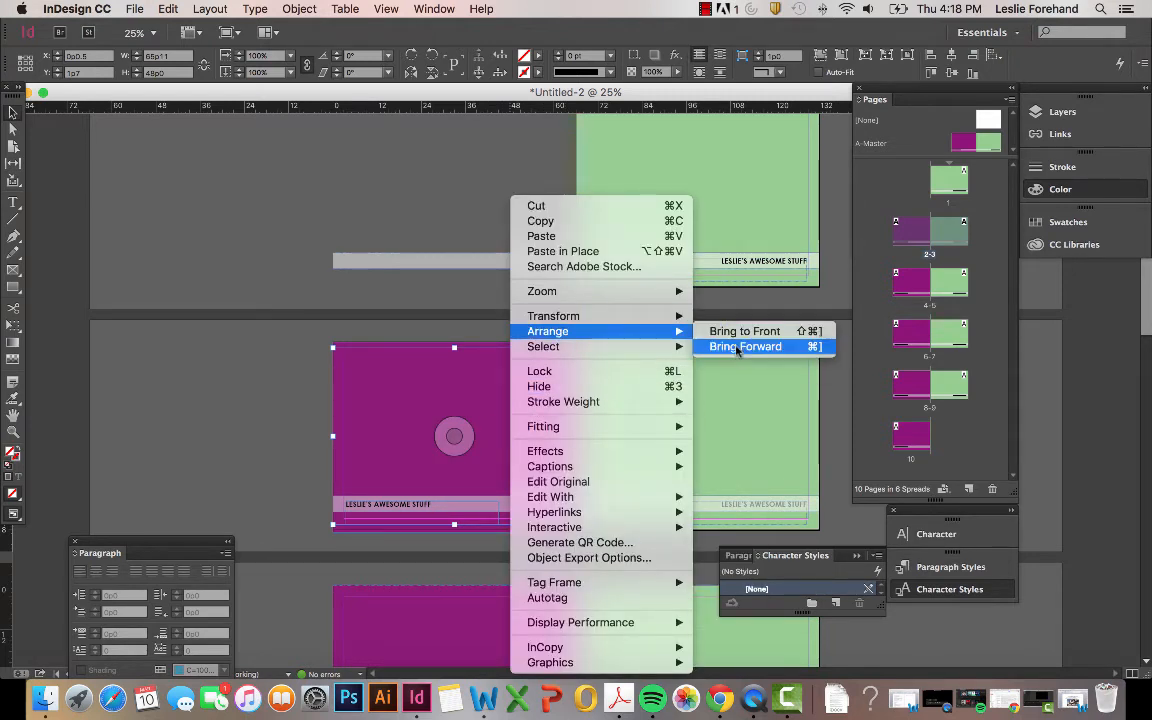
left_click(737, 347)
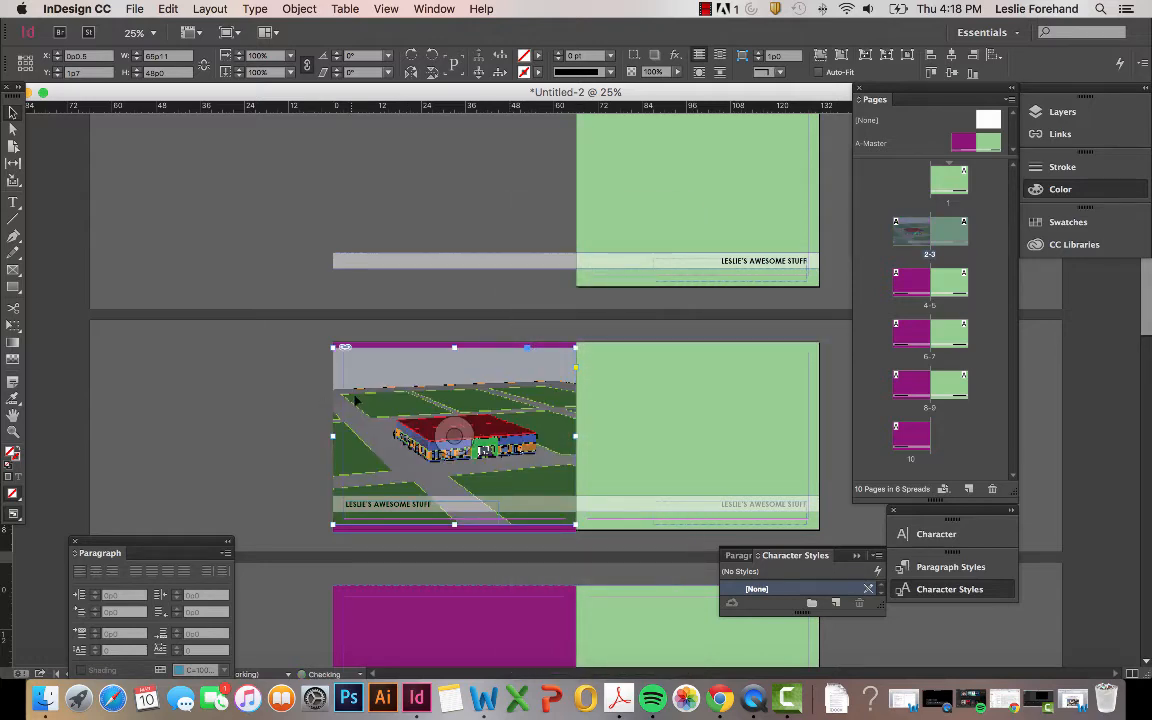
left_click(308, 424)
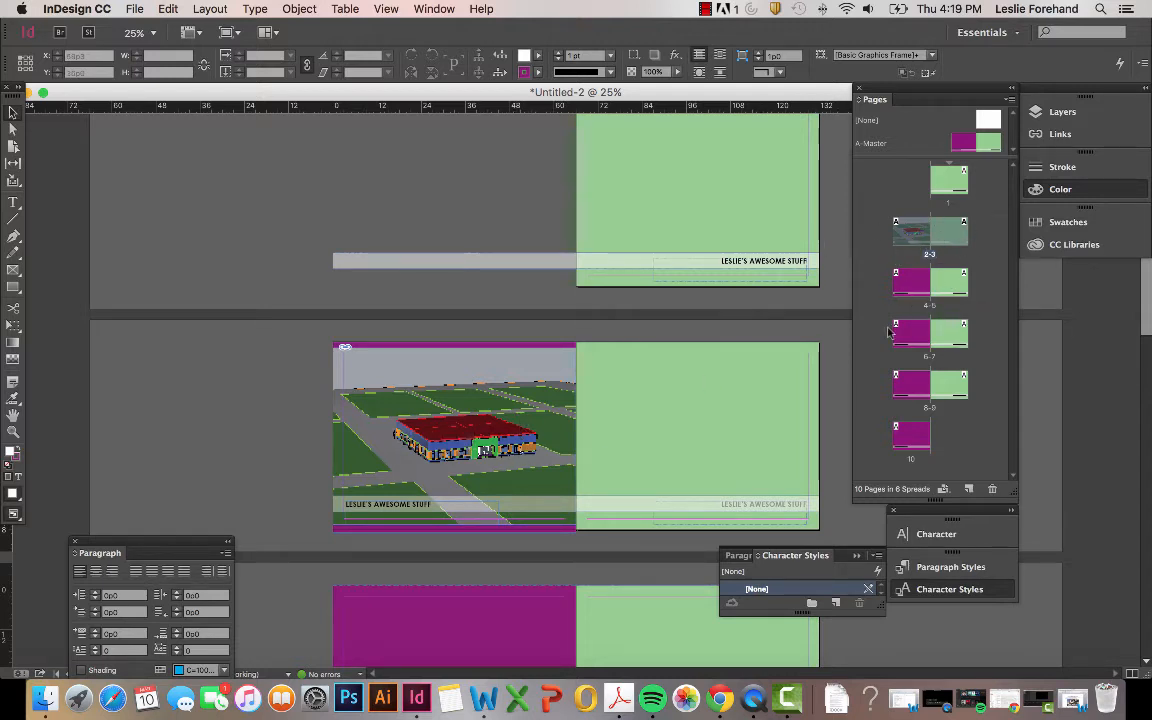
Replace the title text on page 2's band with "WINTERSET BIRDS EYE", and leave text editing.
left_click(410, 393)
left_click(454, 436)
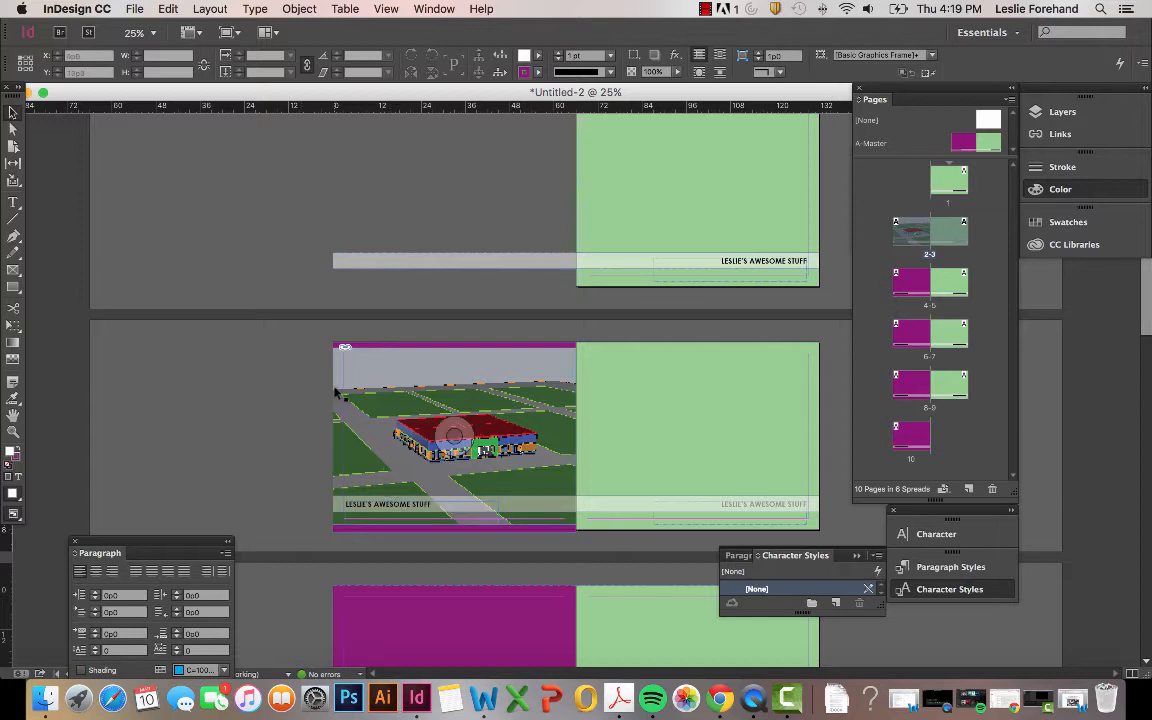
double_click(380, 510)
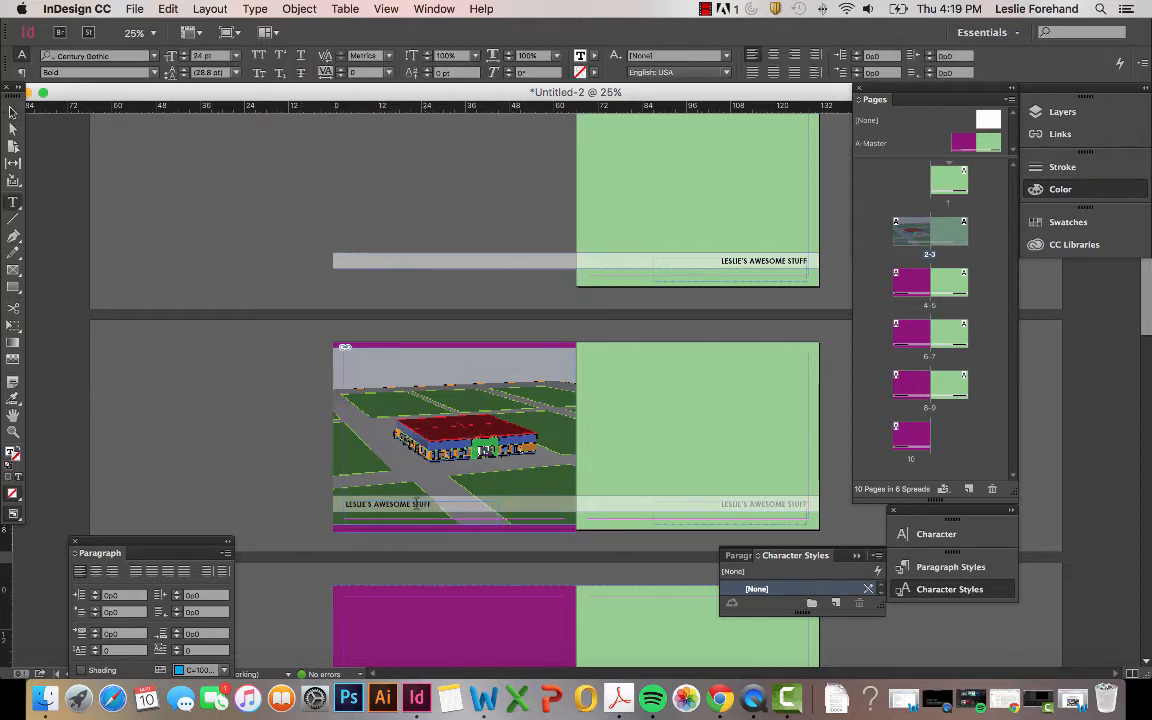
key("super+a")
type("WI")
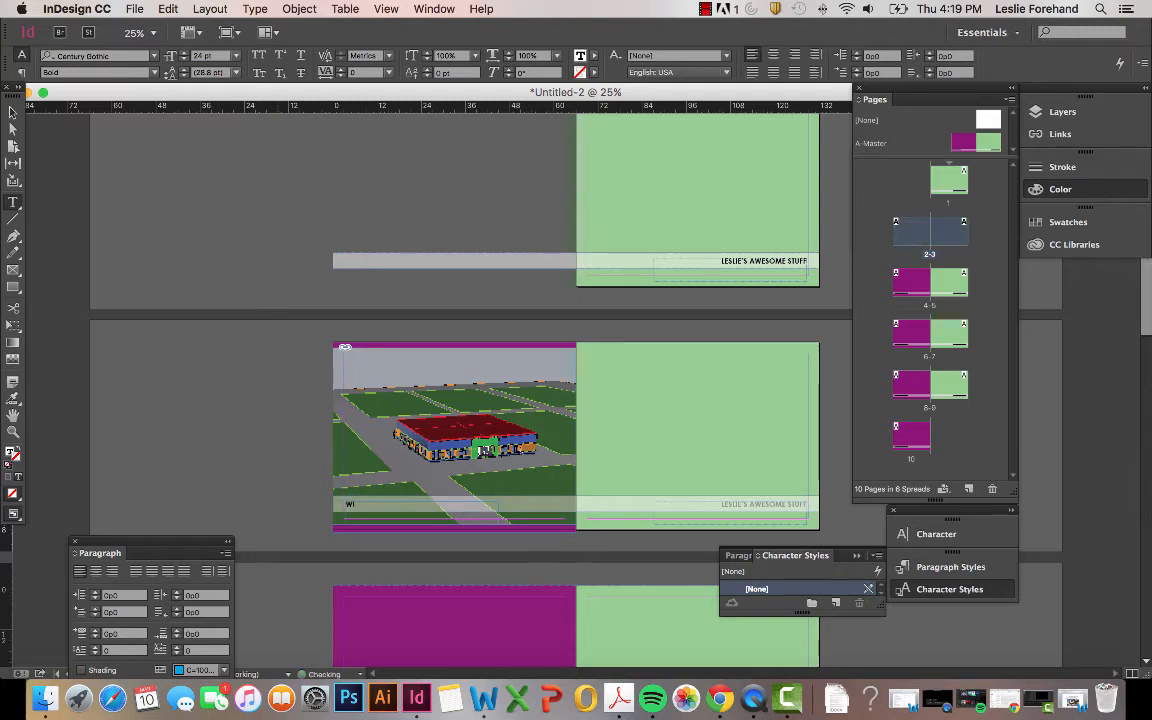
type("NTERSET BIRDS EYE")
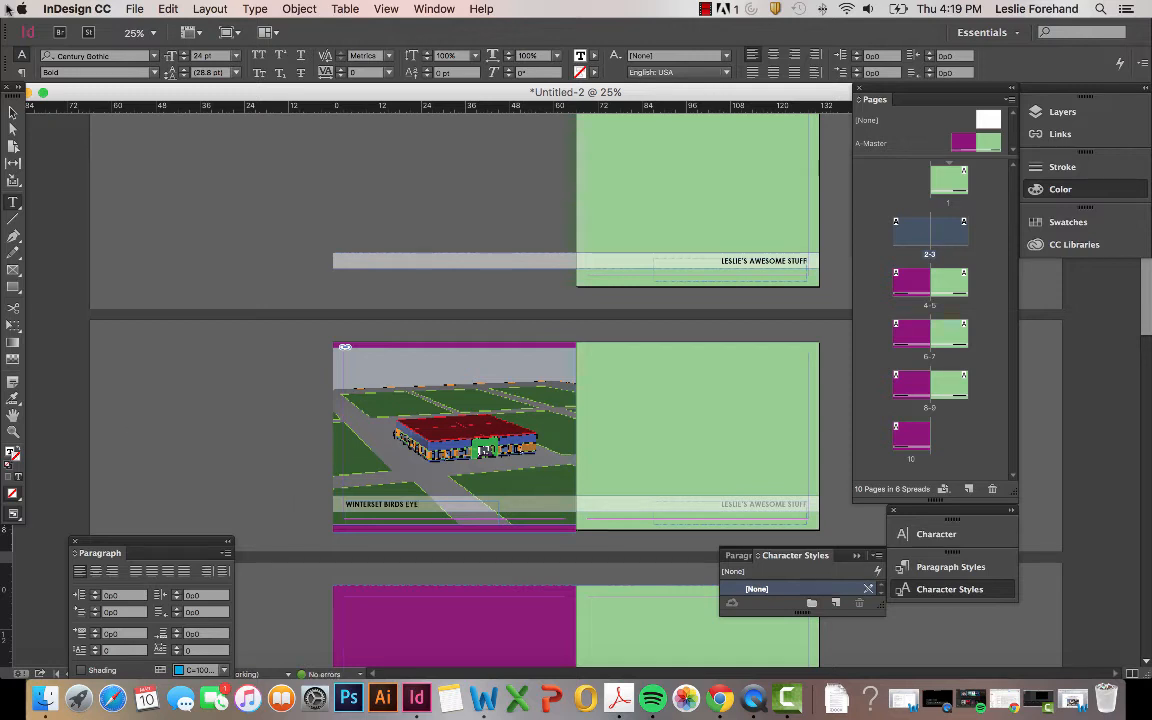
left_click(13, 112)
left_click(183, 437)
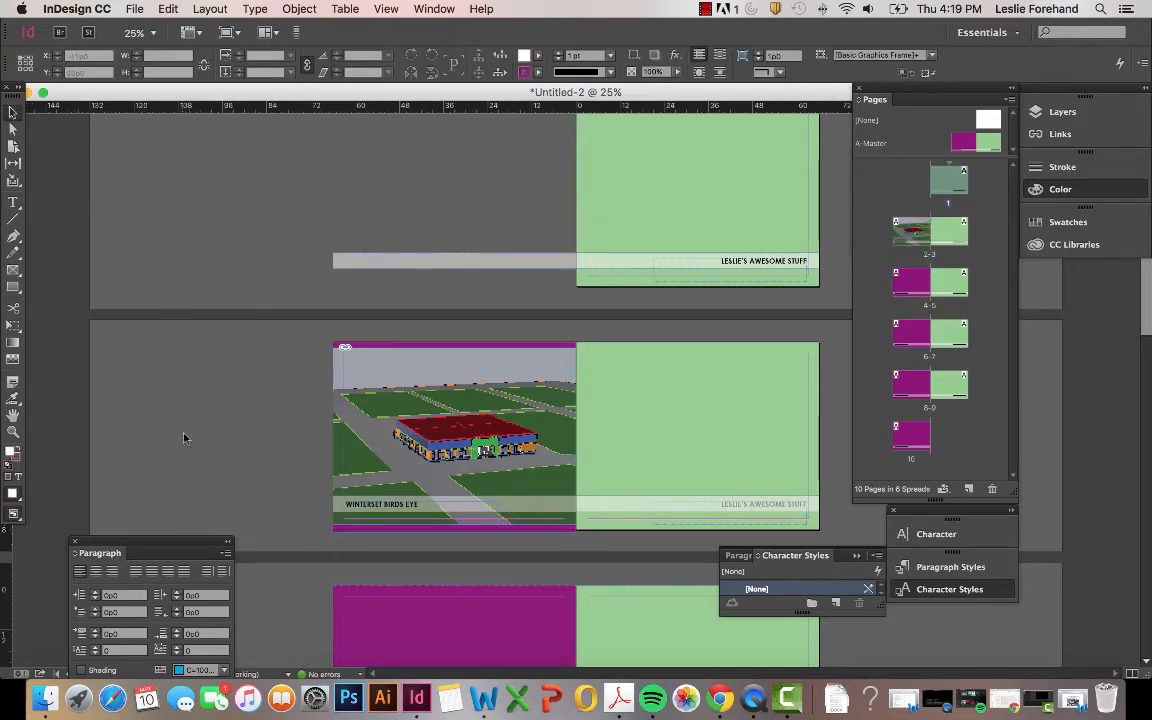
Look through the remaining spreads down to page 10, and return to the spread for pages 4-5.
left_click(570, 462)
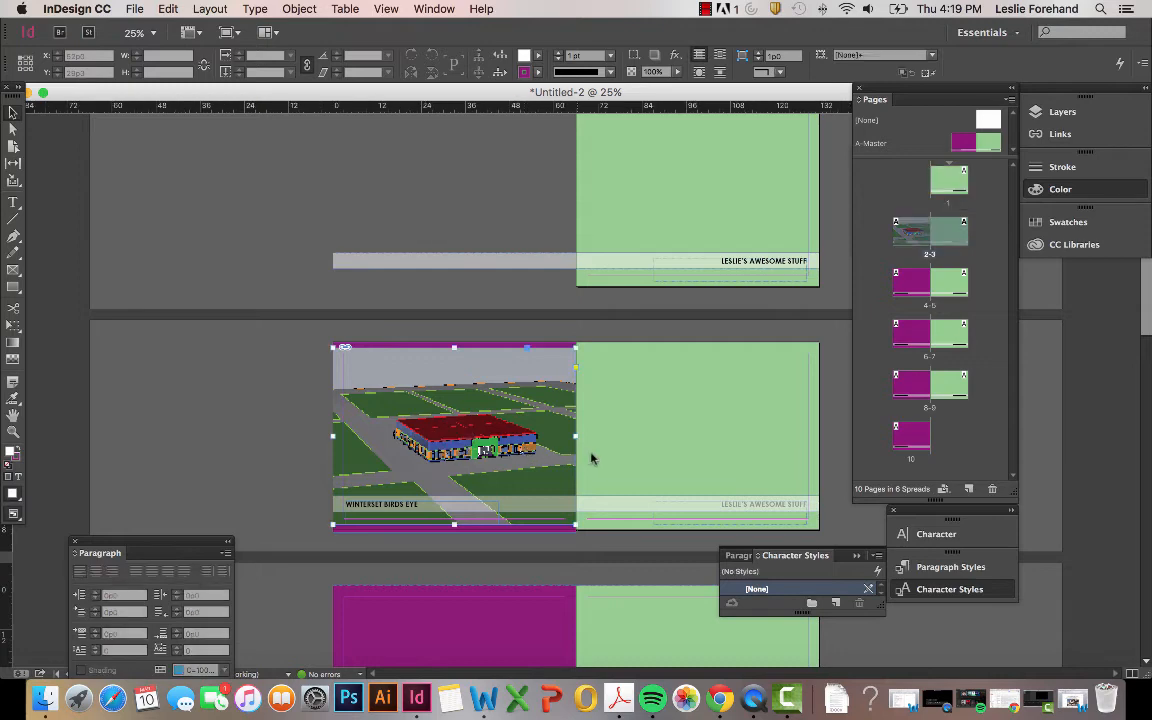
scroll(572, 460, "down", 3)
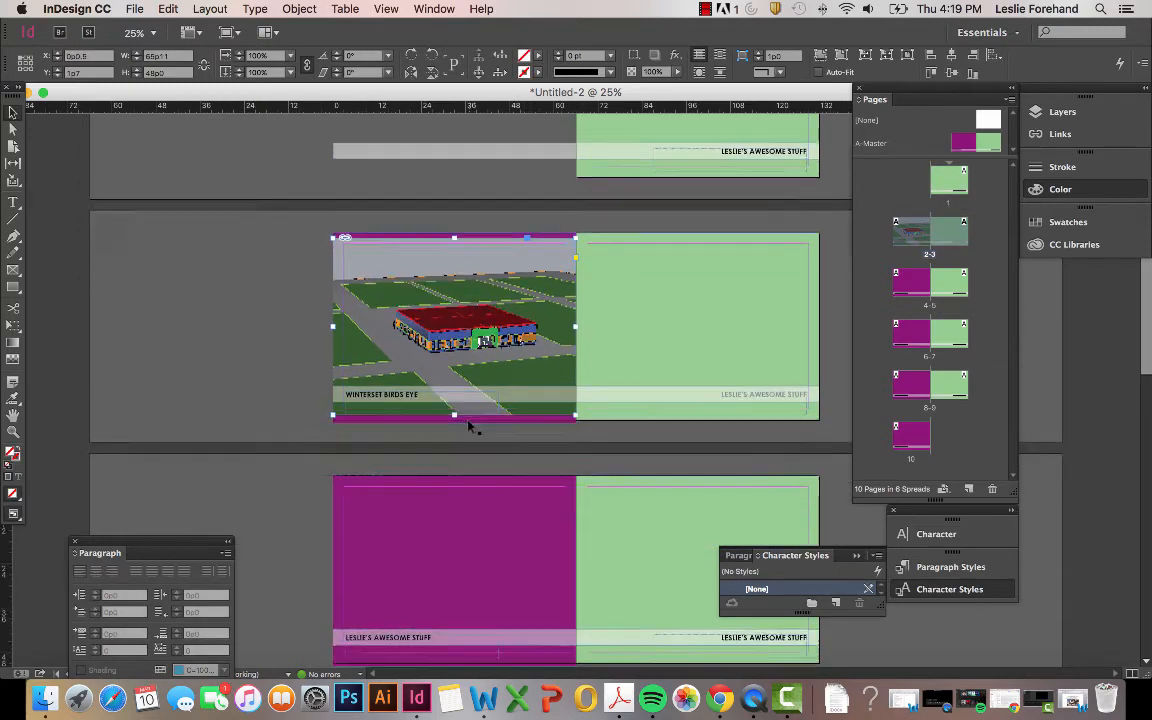
scroll(470, 425, "down", 12)
scroll(469, 425, "down", 8)
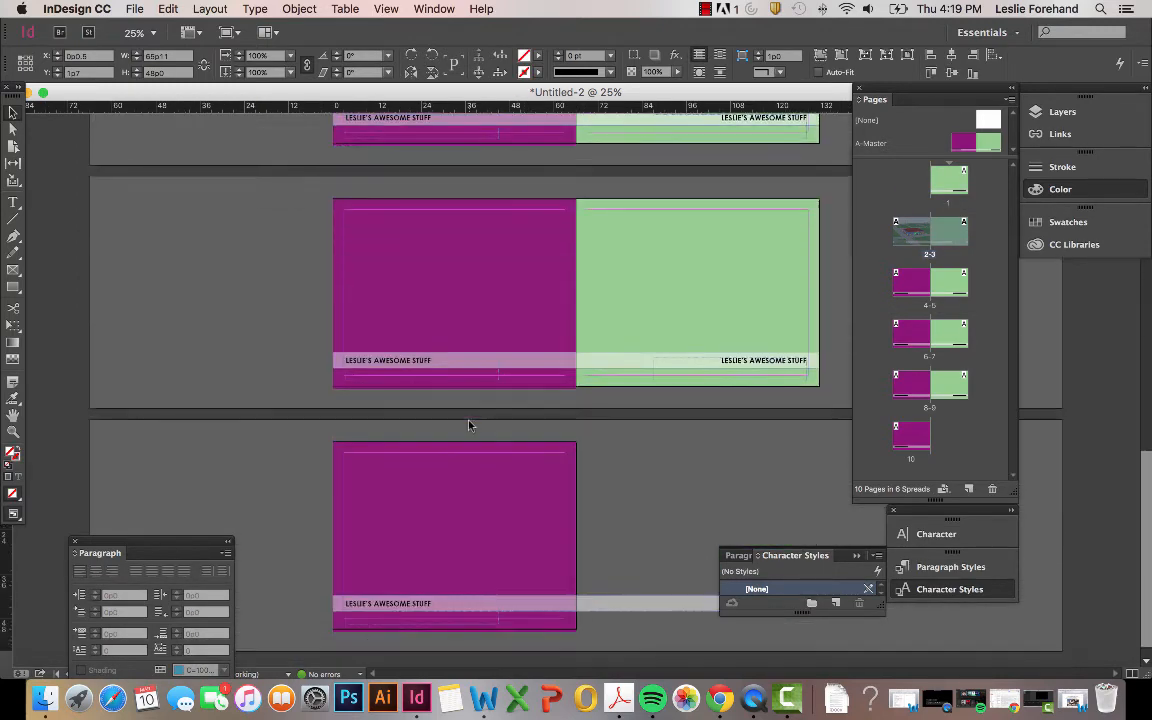
scroll(484, 480, "up", 2)
scroll(488, 478, "up", 10)
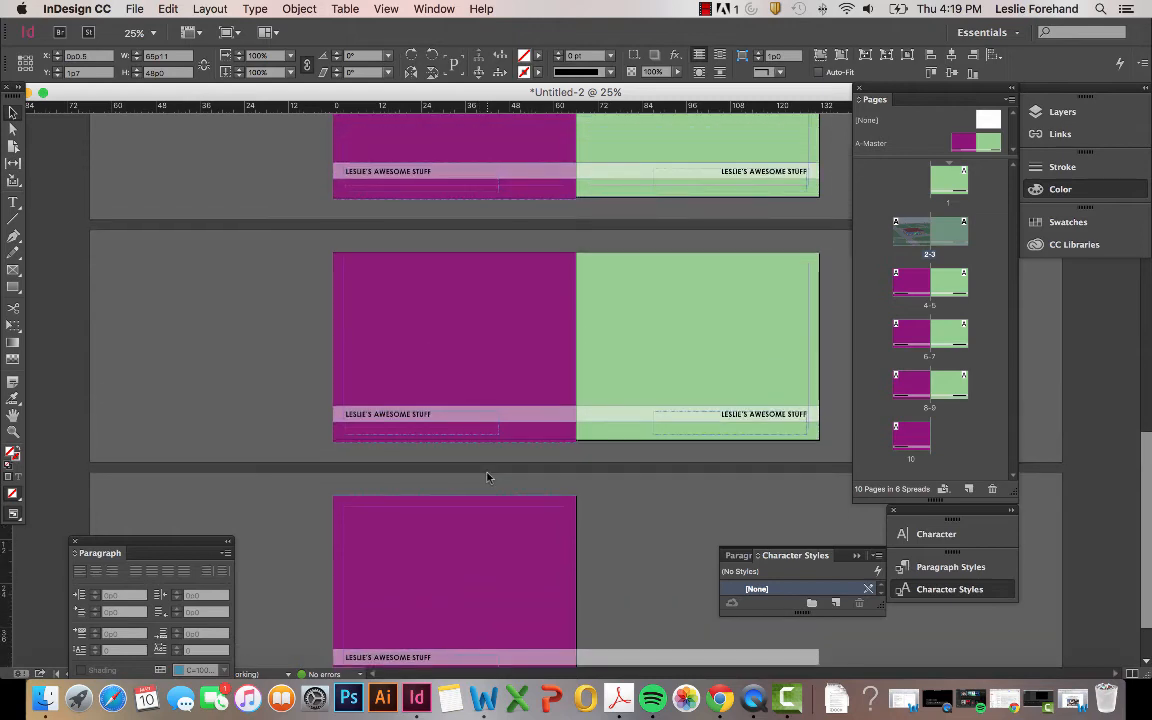
scroll(487, 476, "up", 15)
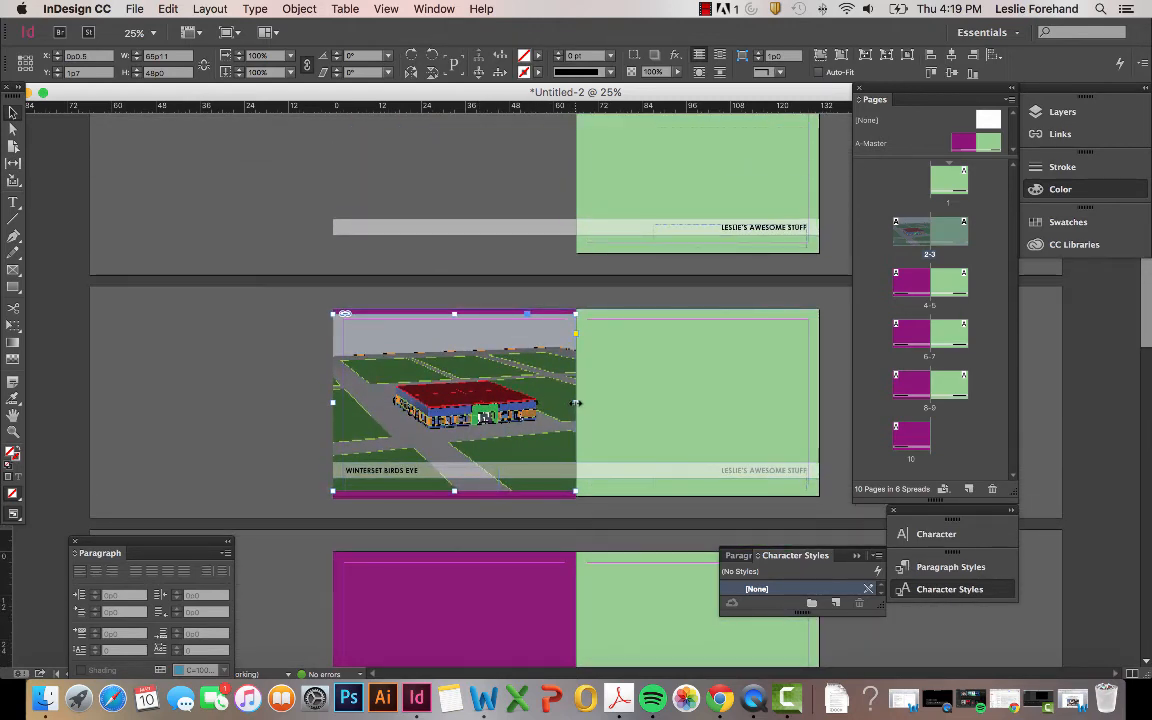
scroll(216, 267, "down", 6)
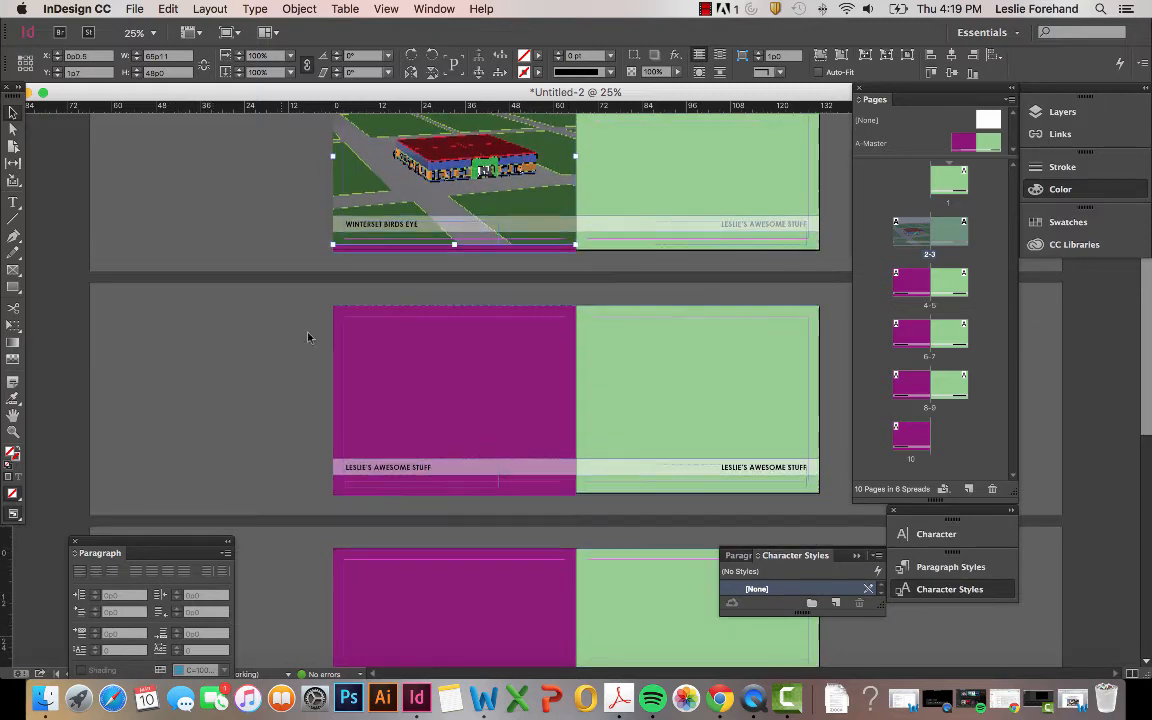
Choose the screenshot JPG dated Mar 2, 2016 from Downloads for placing, and undo its replacement of page 2's image while keeping it loaded.
left_click(134, 9)
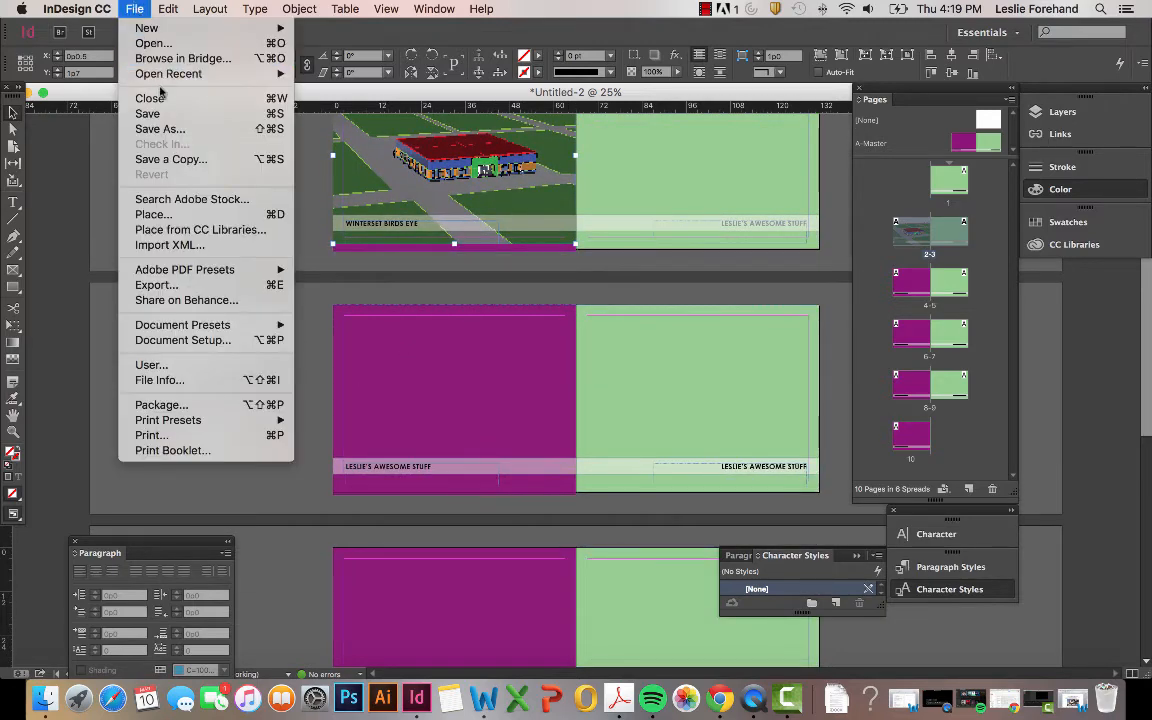
left_click(153, 214)
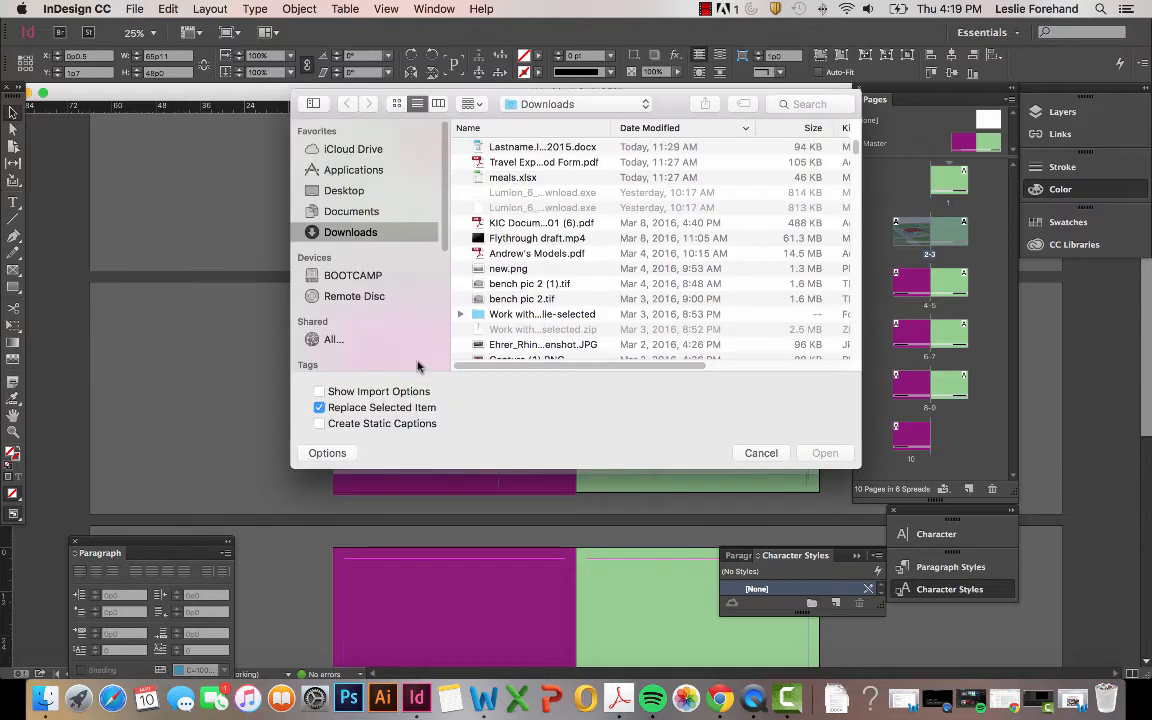
left_click(530, 344)
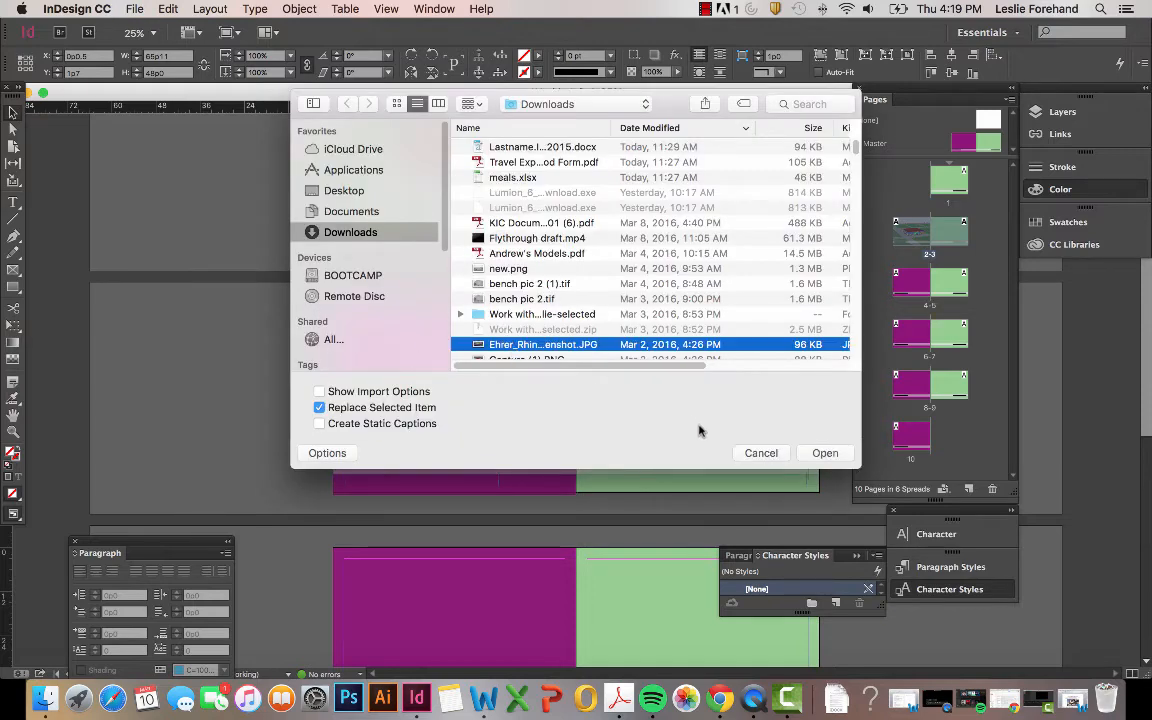
left_click(825, 453)
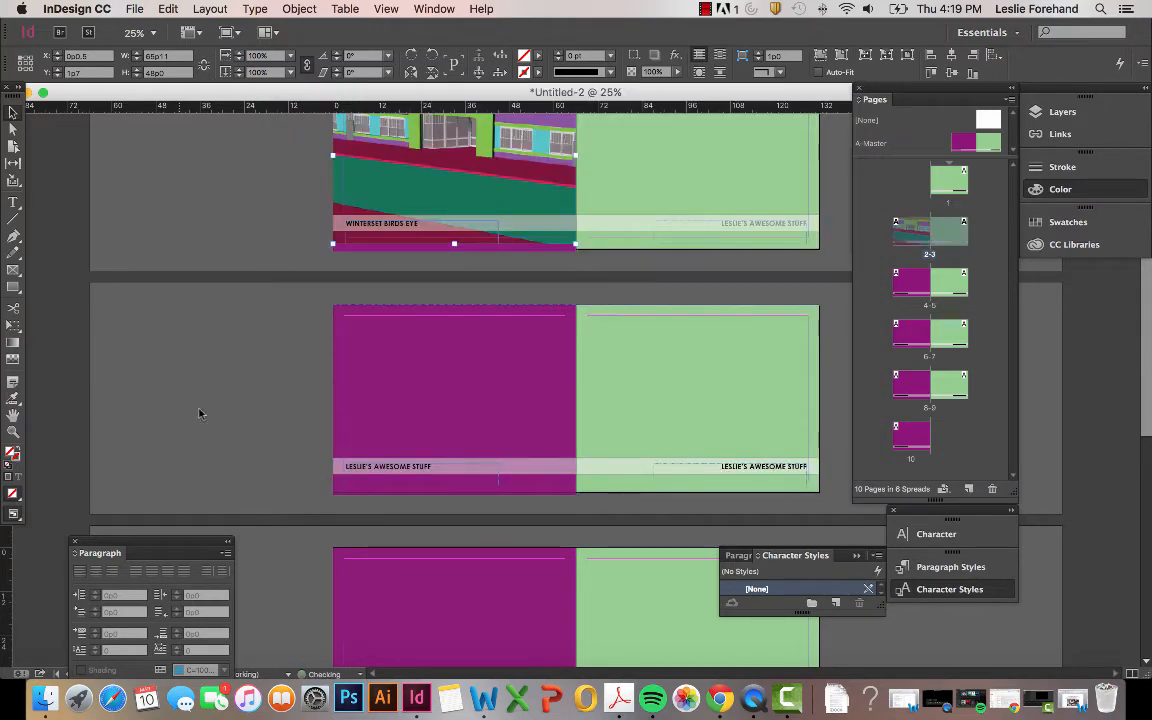
left_click(177, 350)
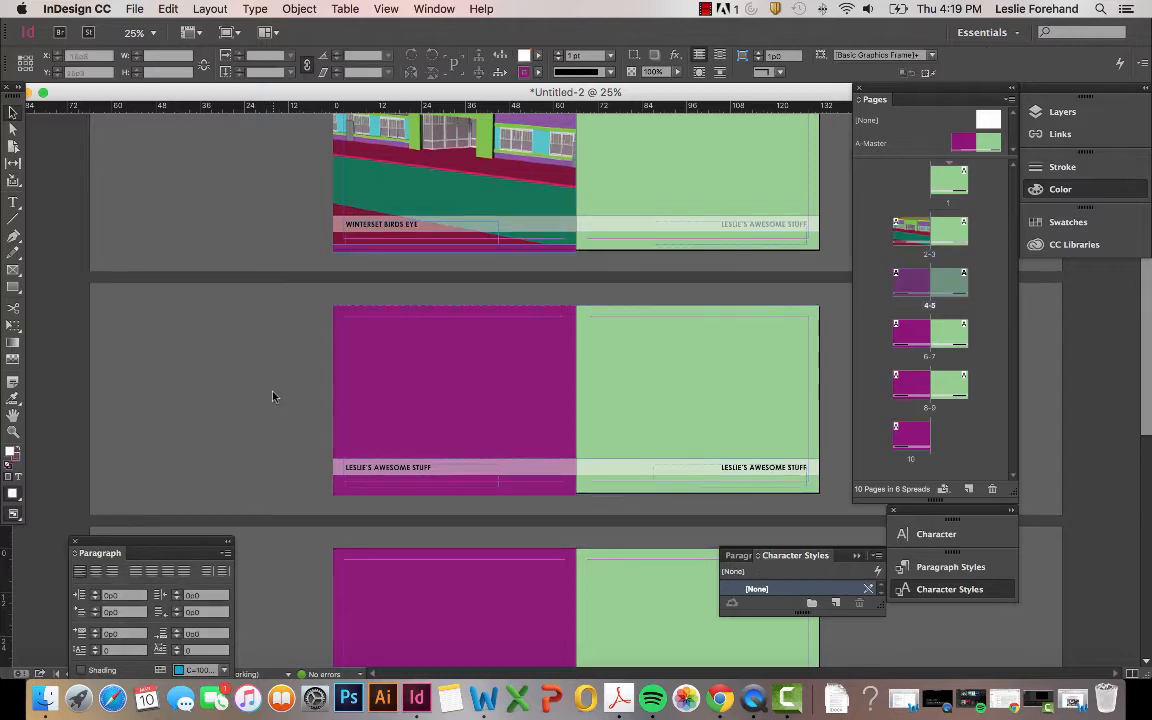
scroll(272, 397, "up", 3)
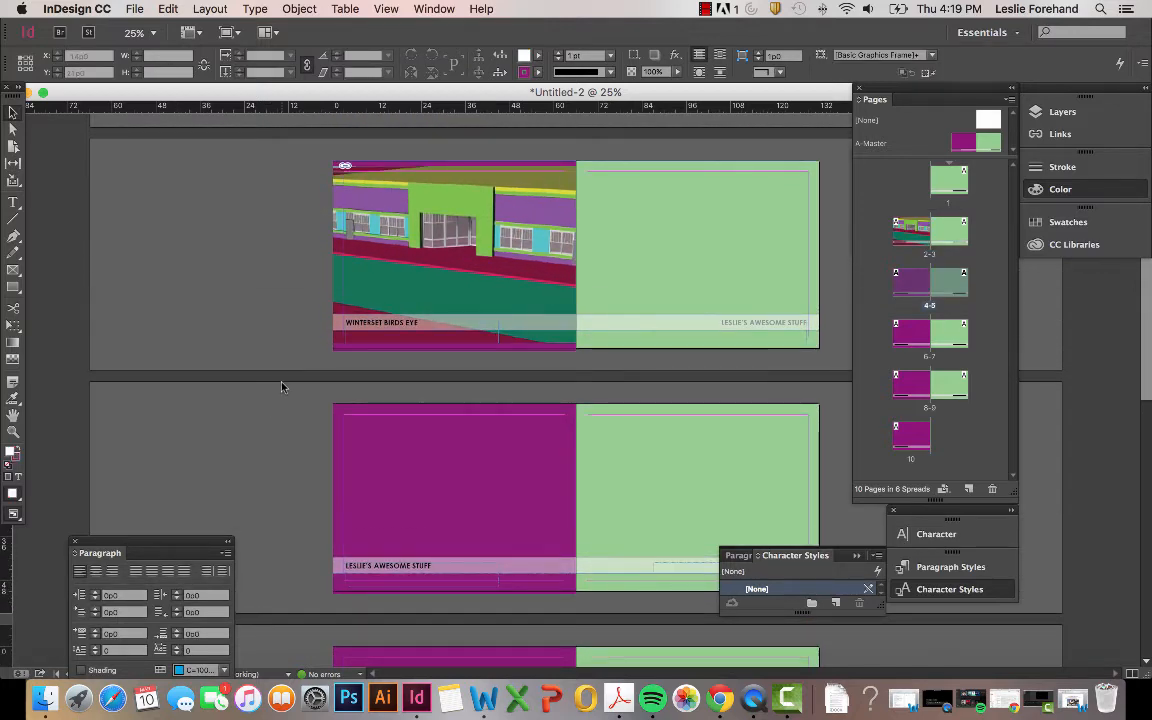
key("super+z")
Place the loaded image on the pasteboard beside pages 4-5, and align its frame with the upper-left corner of page 4.
scroll(277, 425, "down", 10)
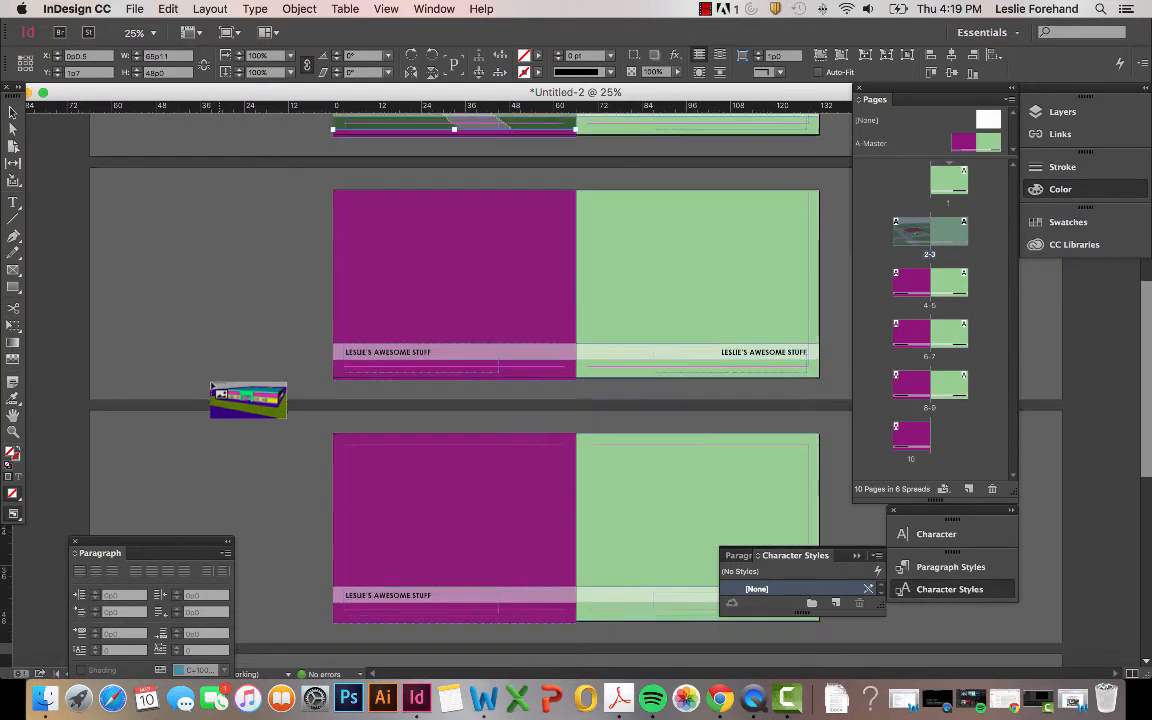
scroll(211, 384, "down", 2)
left_click(207, 321)
scroll(215, 330, "up", 1)
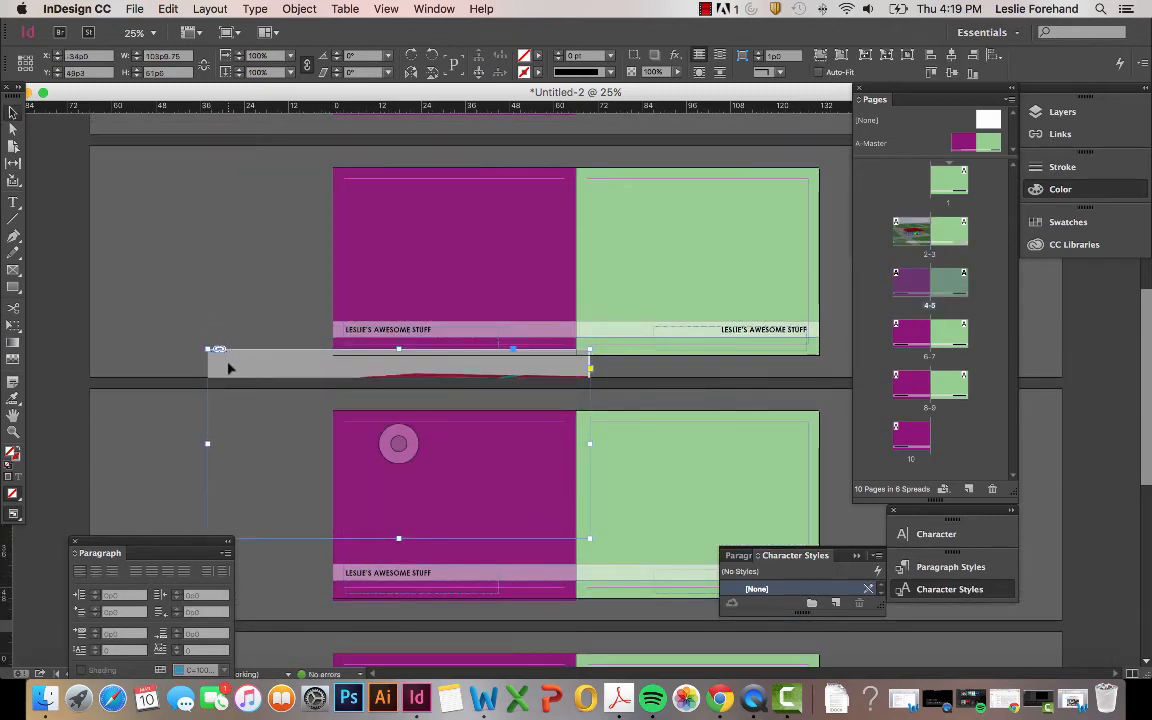
left_click_drag(228, 368, 354, 186)
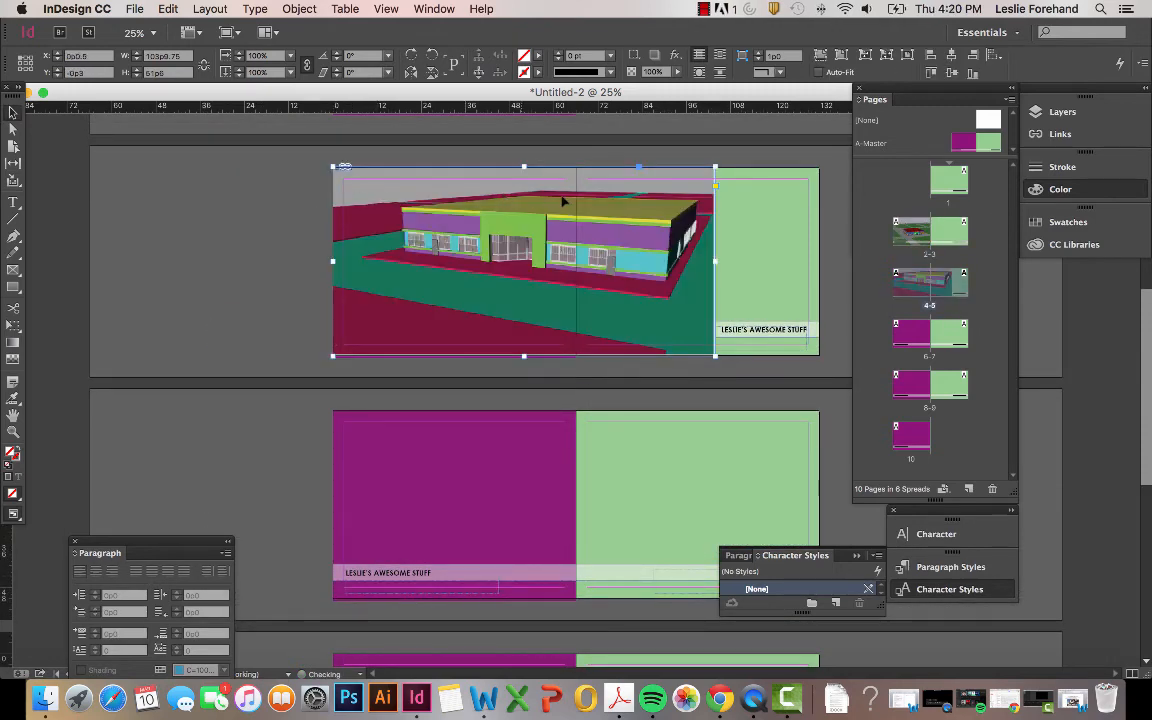
Widen the image frame across pages 4-5 to about 131p11.5, and fill the frame proportionally with the image.
left_click_drag(714, 262, 818, 264)
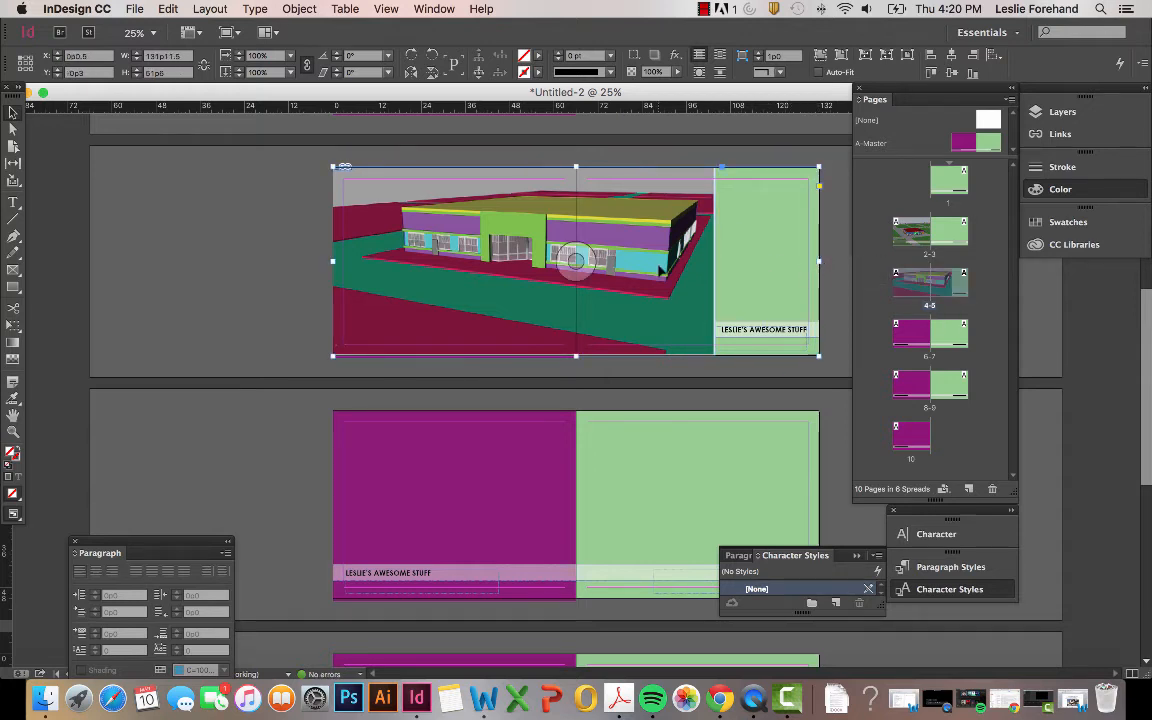
right_click(660, 198)
mouse_move(732, 456)
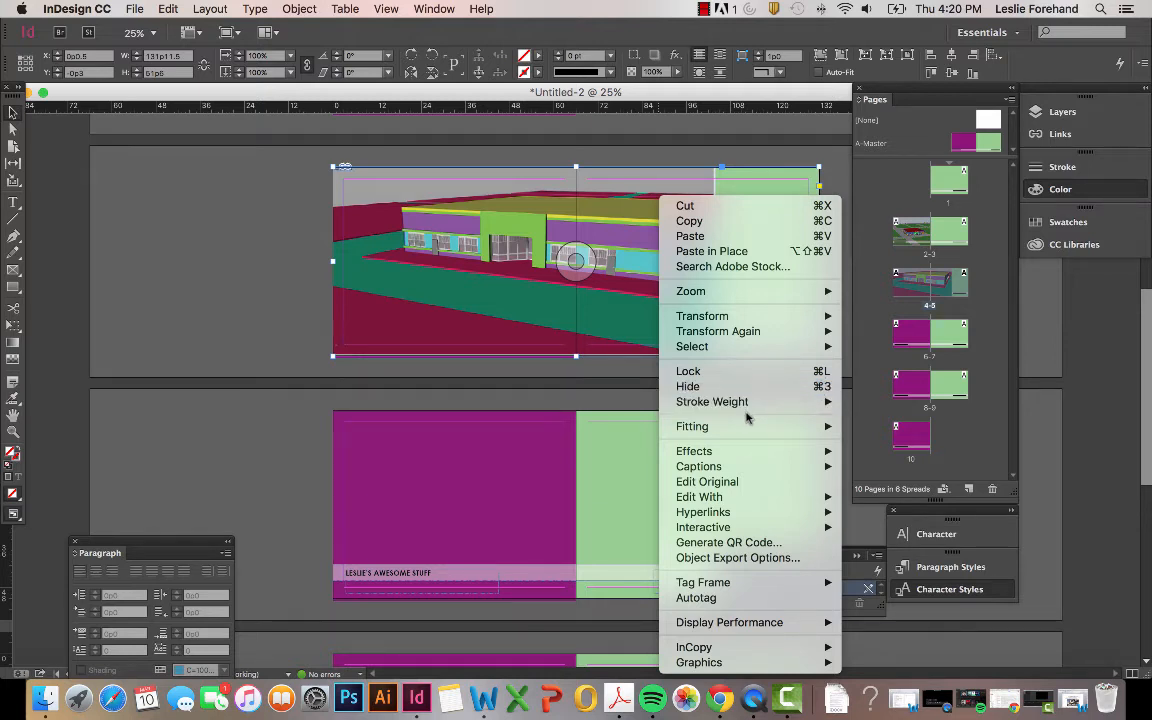
mouse_move(822, 428)
left_click(878, 430)
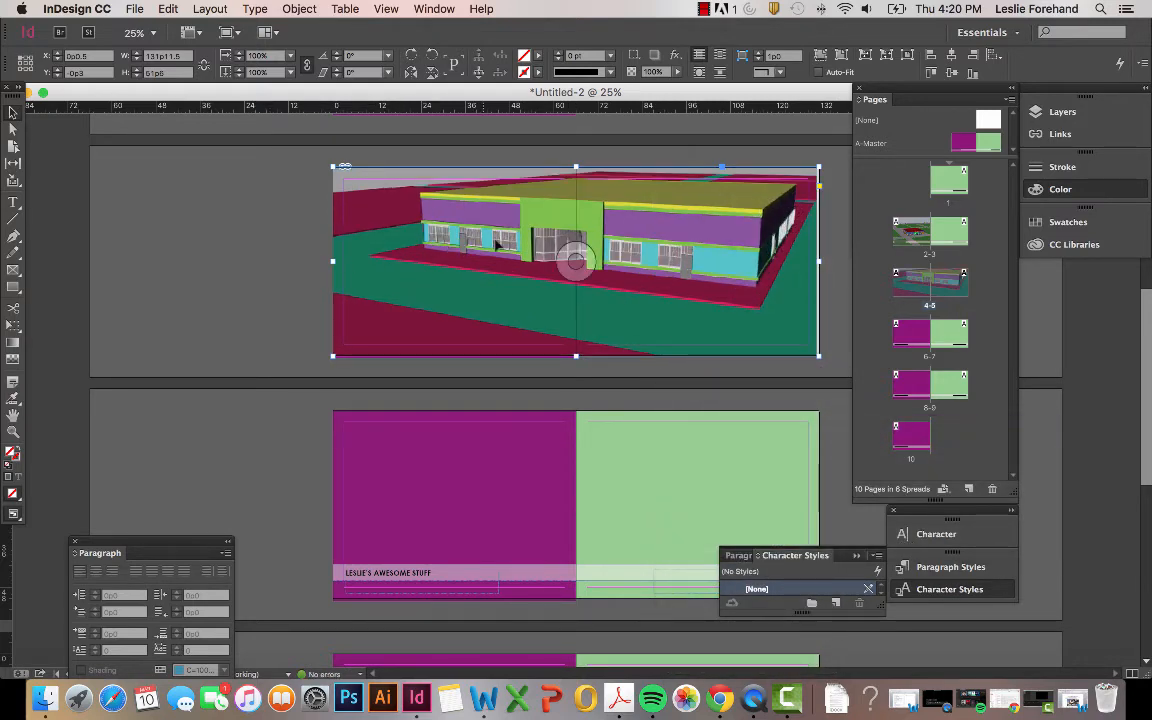
Override all master page items on spread 4-5, and send the image backward level by level until it sits beneath the title text and band.
right_click(911, 284)
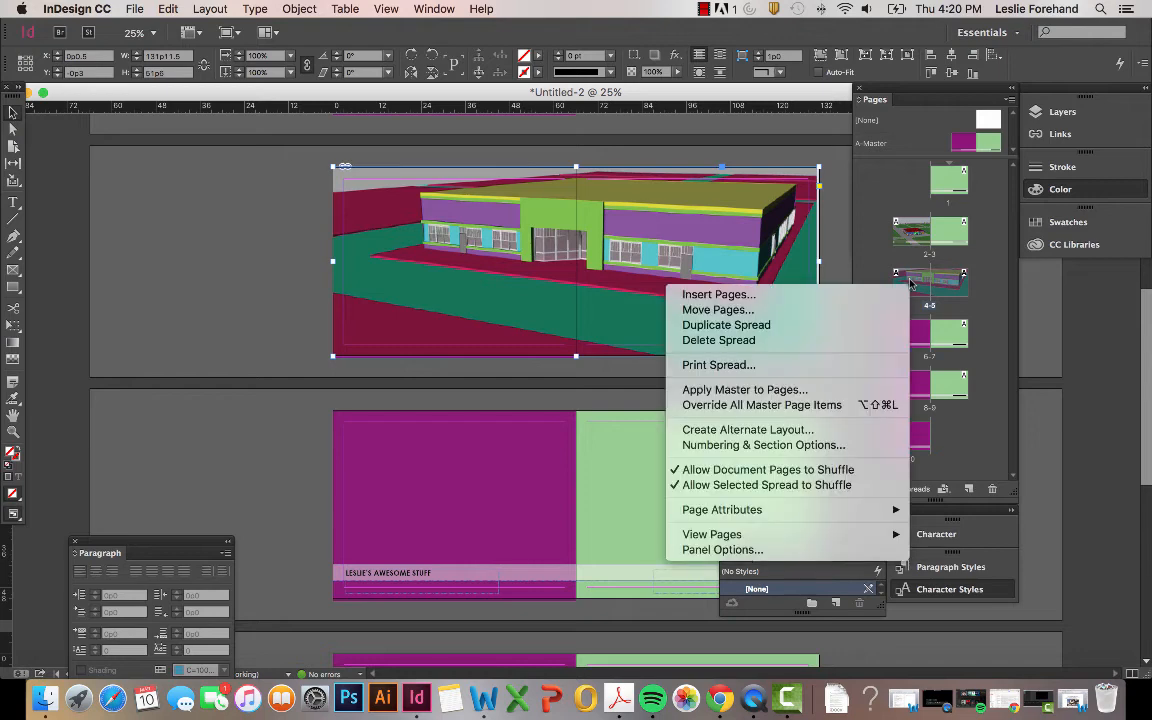
left_click(829, 405)
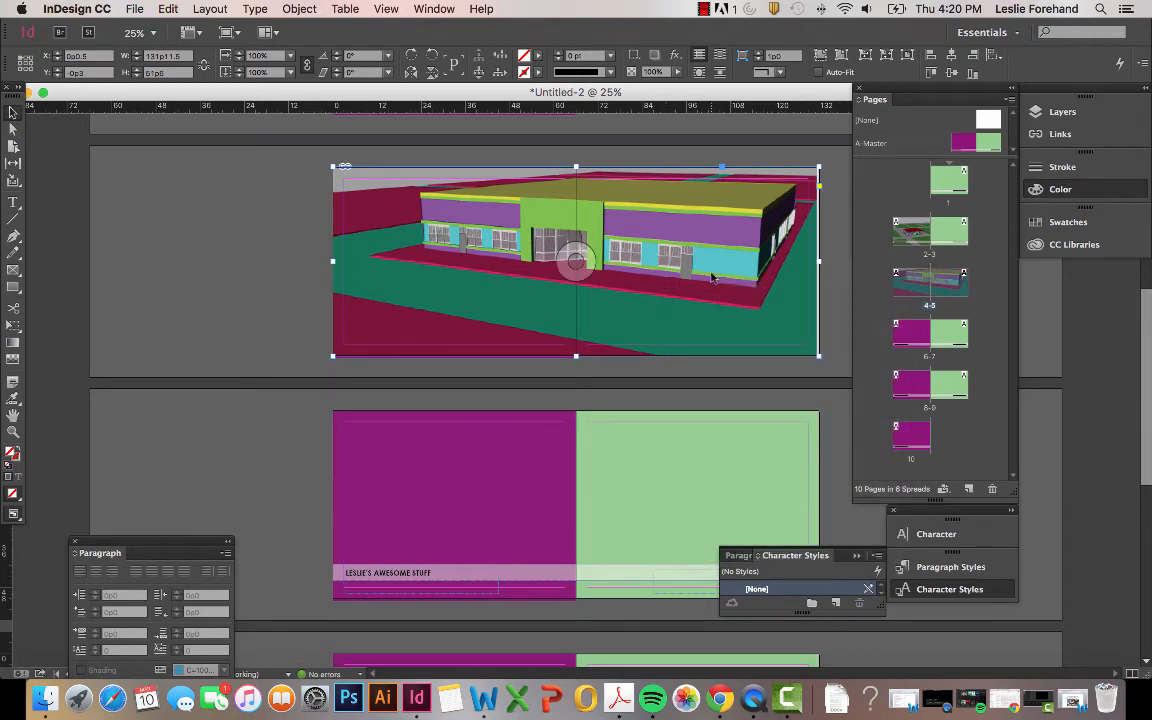
right_click(712, 278)
mouse_move(800, 331)
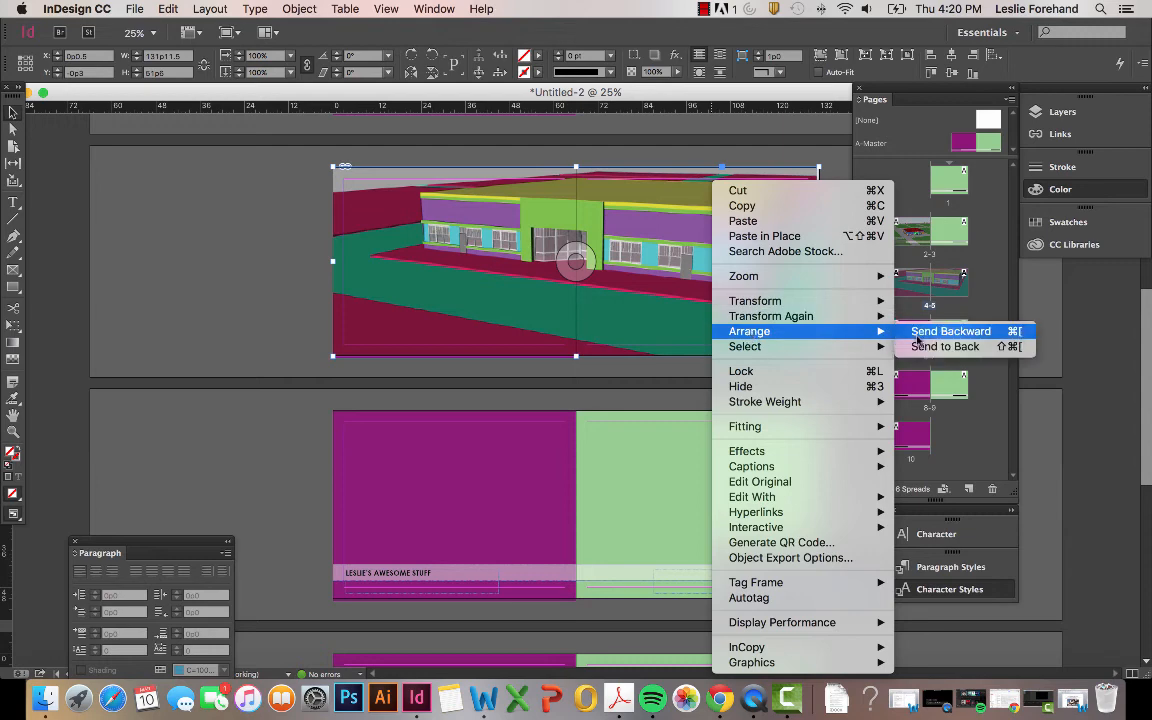
left_click(914, 334)
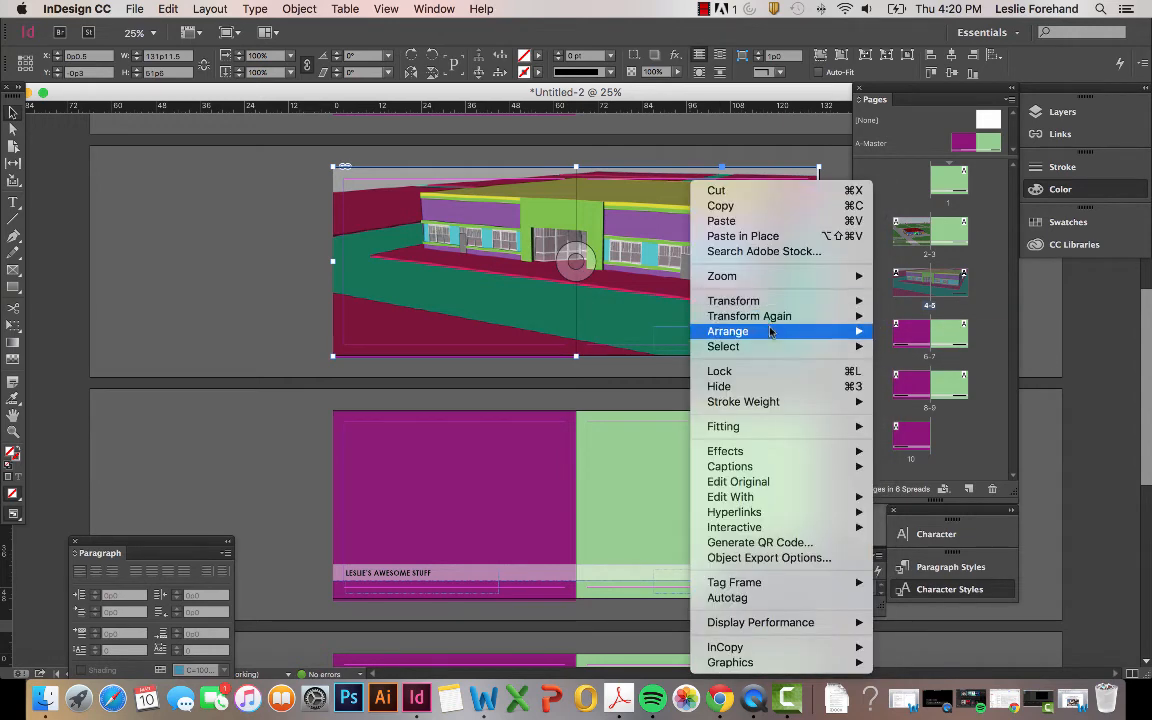
mouse_move(784, 331)
left_click(917, 360)
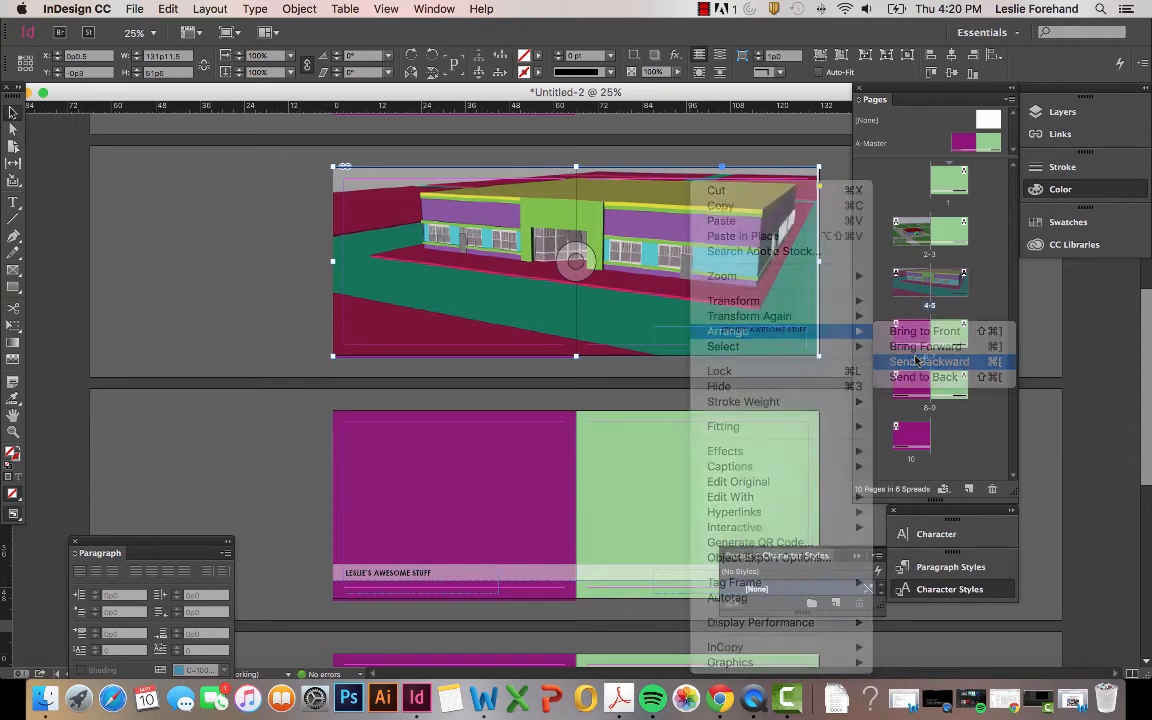
right_click(703, 183)
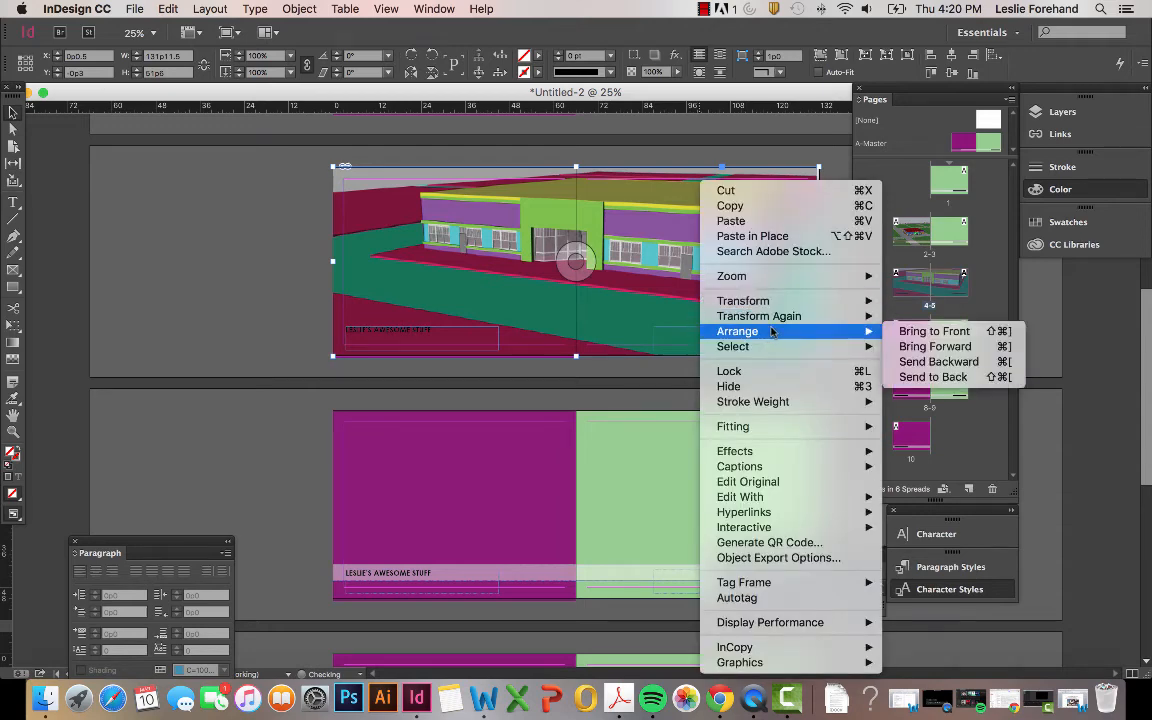
left_click(916, 360)
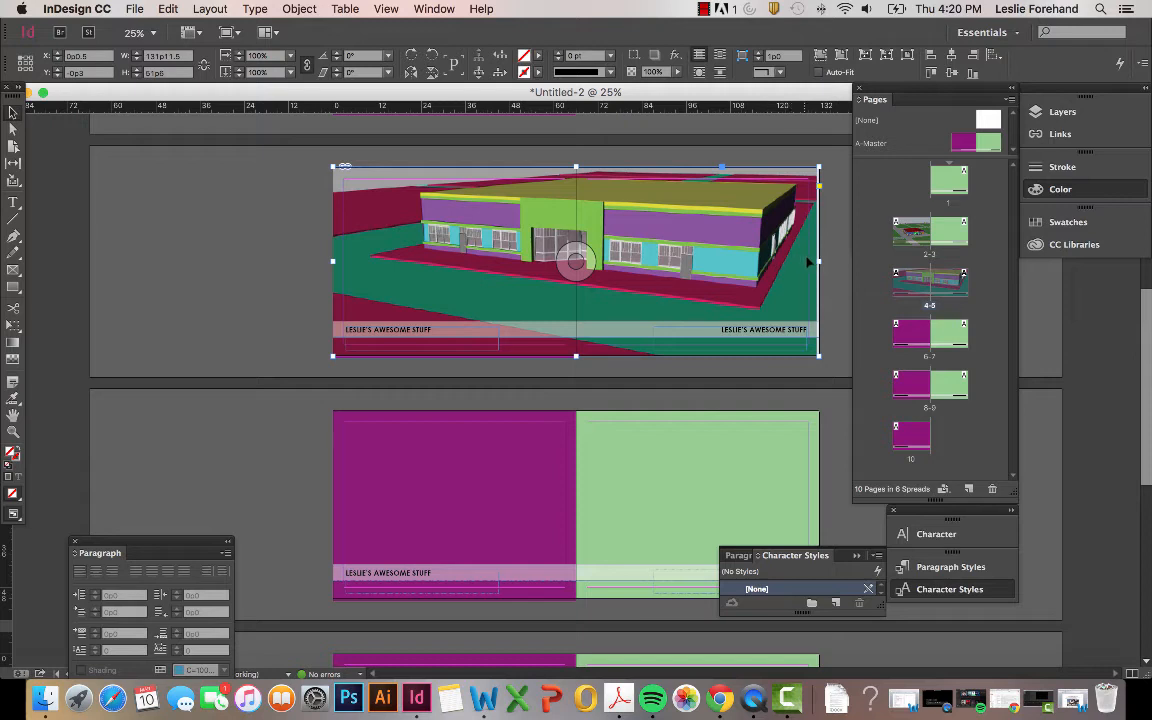
Refill the spread image proportionally at a frame width of about 133p8.6, and trim the frame to 131p11.5 at page 5's outer edge.
left_click_drag(819, 261, 825, 261)
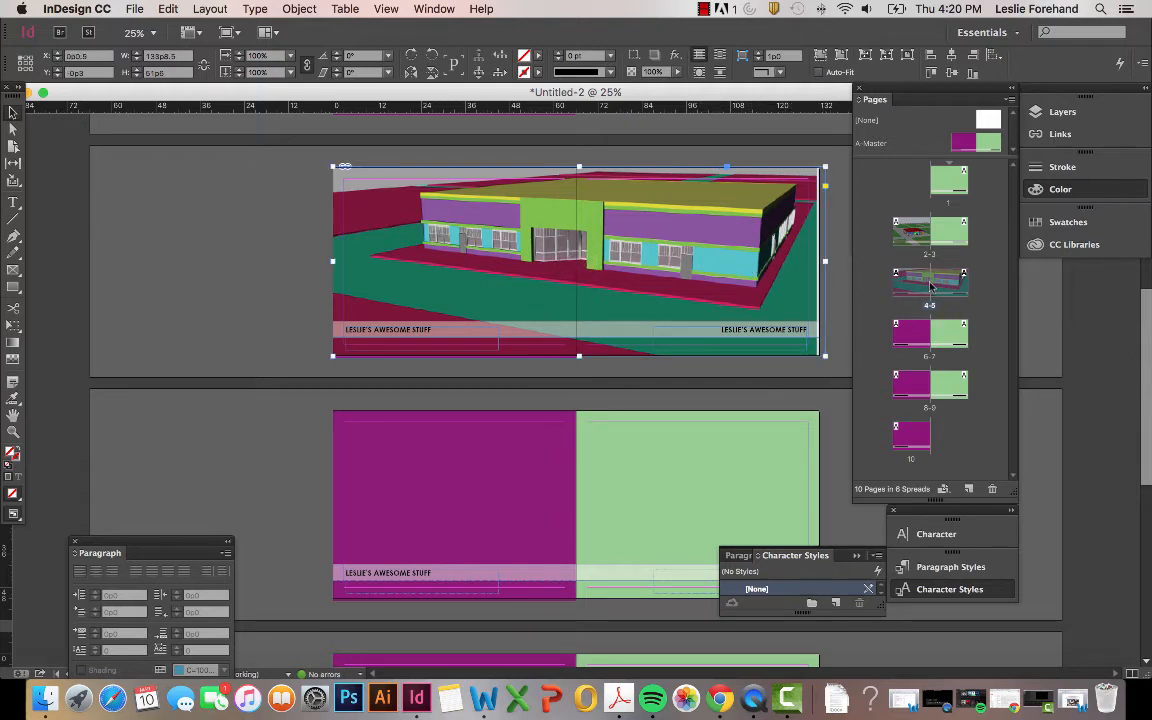
right_click(716, 335)
mouse_move(790, 427)
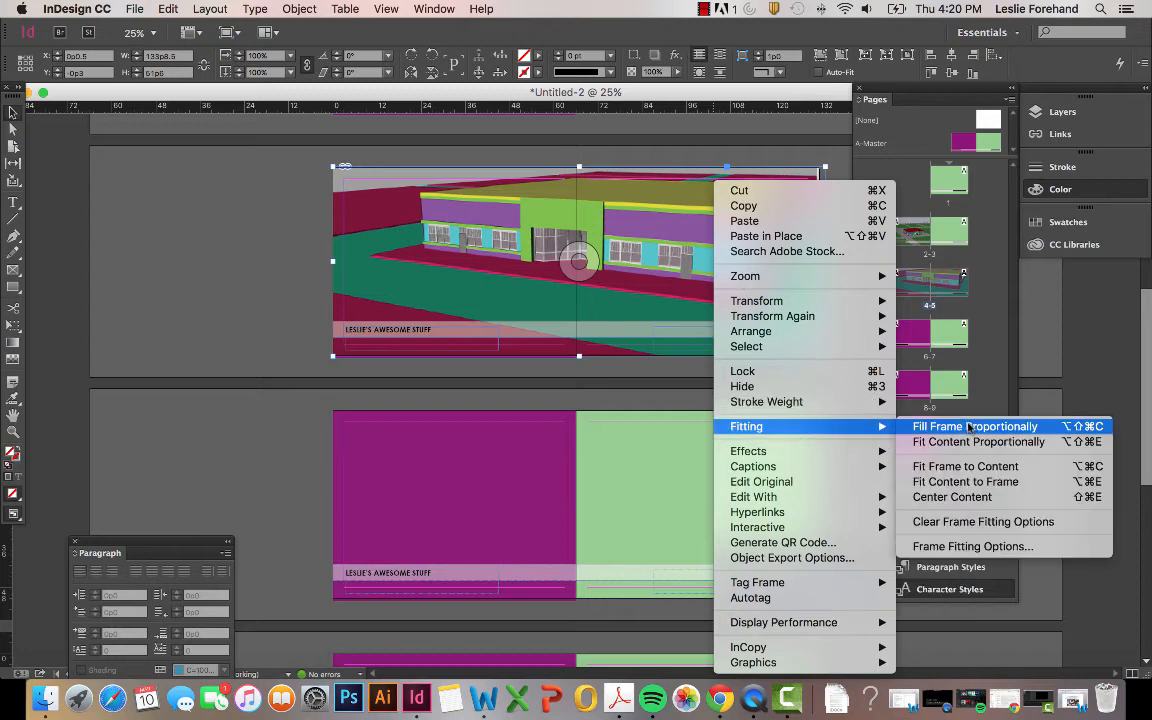
left_click(970, 427)
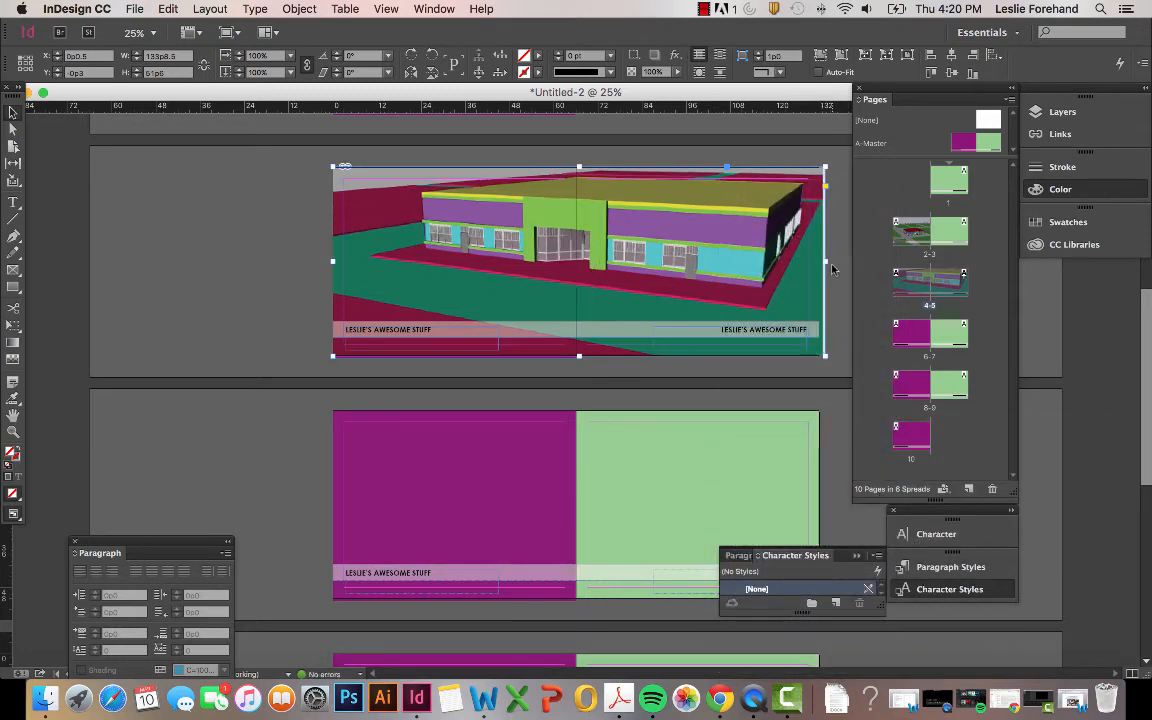
left_click_drag(826, 262, 820, 261)
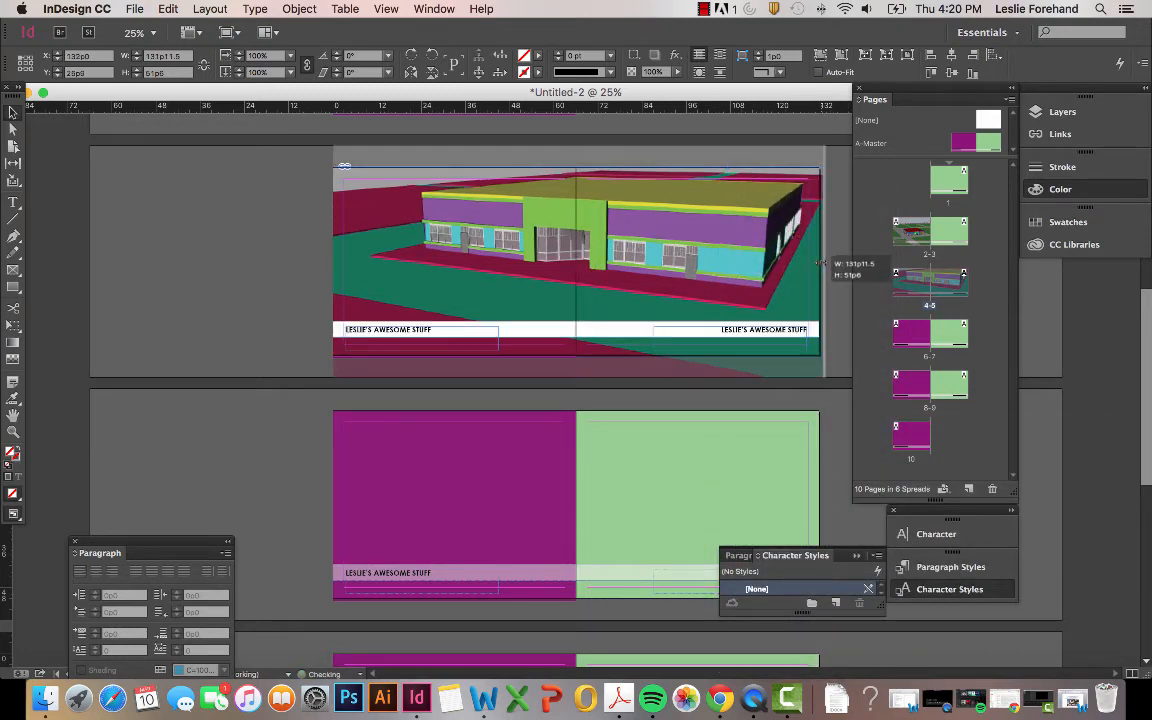
left_click(219, 238)
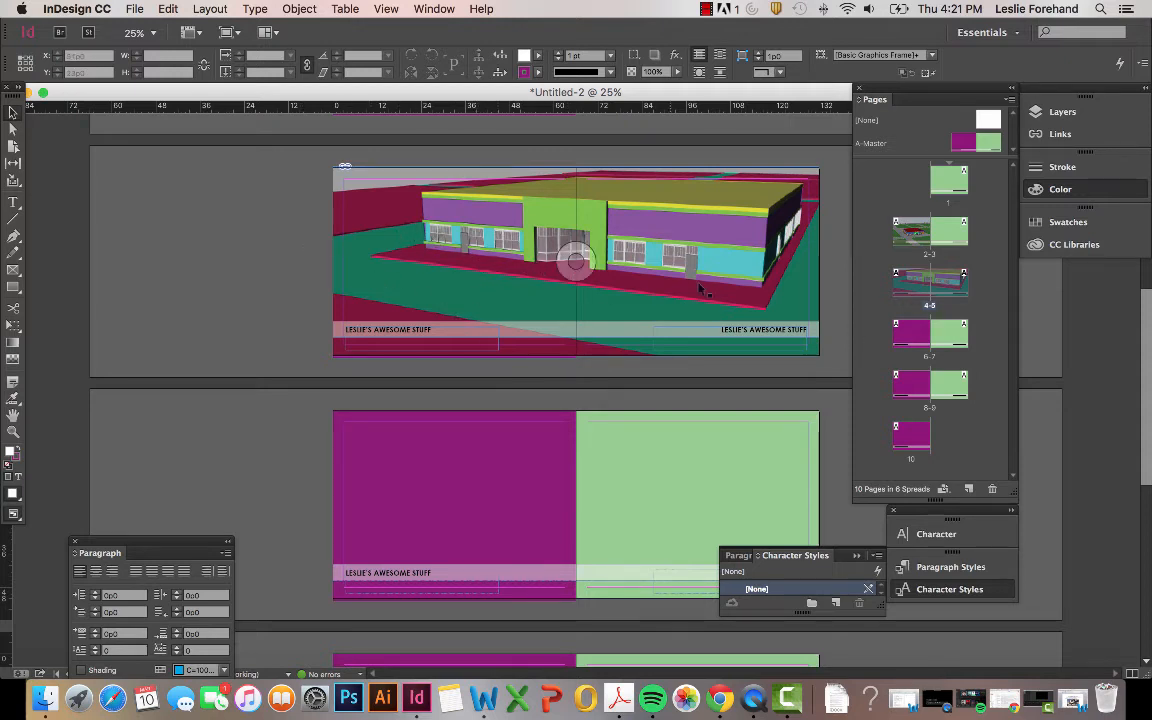
Choose the final MP4 video from the Adobe Premiere Pro 9.0 folder in Documents for placing.
scroll(142, 188, "down", 1)
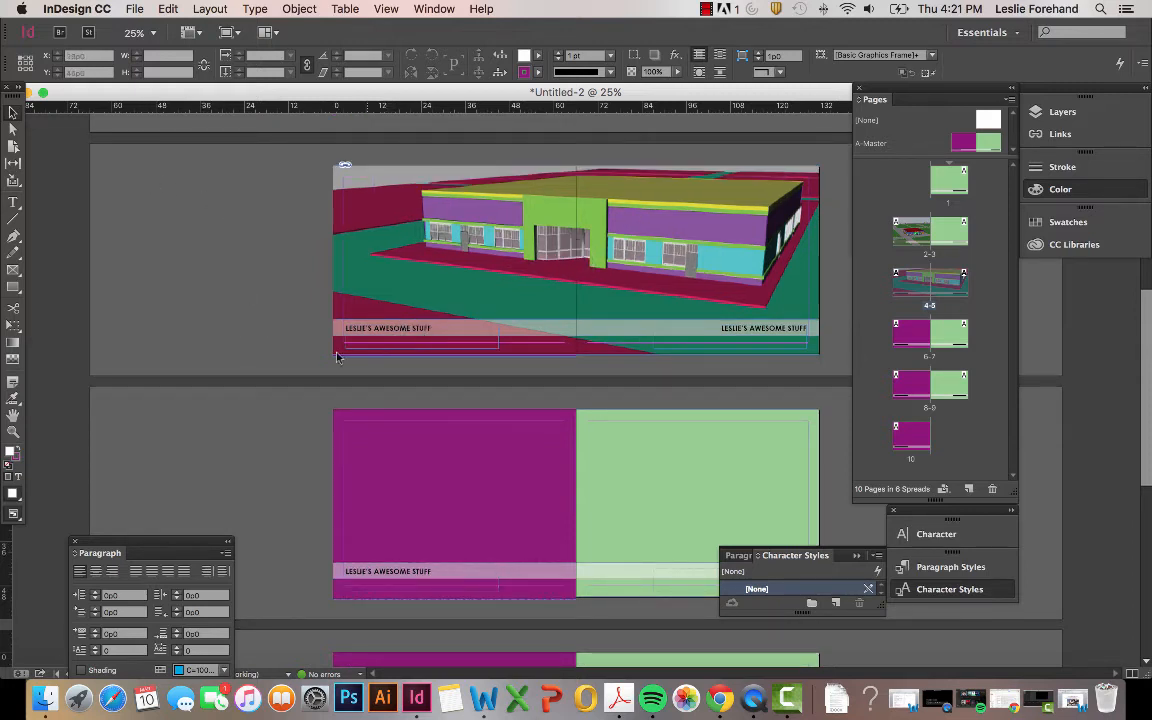
scroll(233, 315, "down", 5)
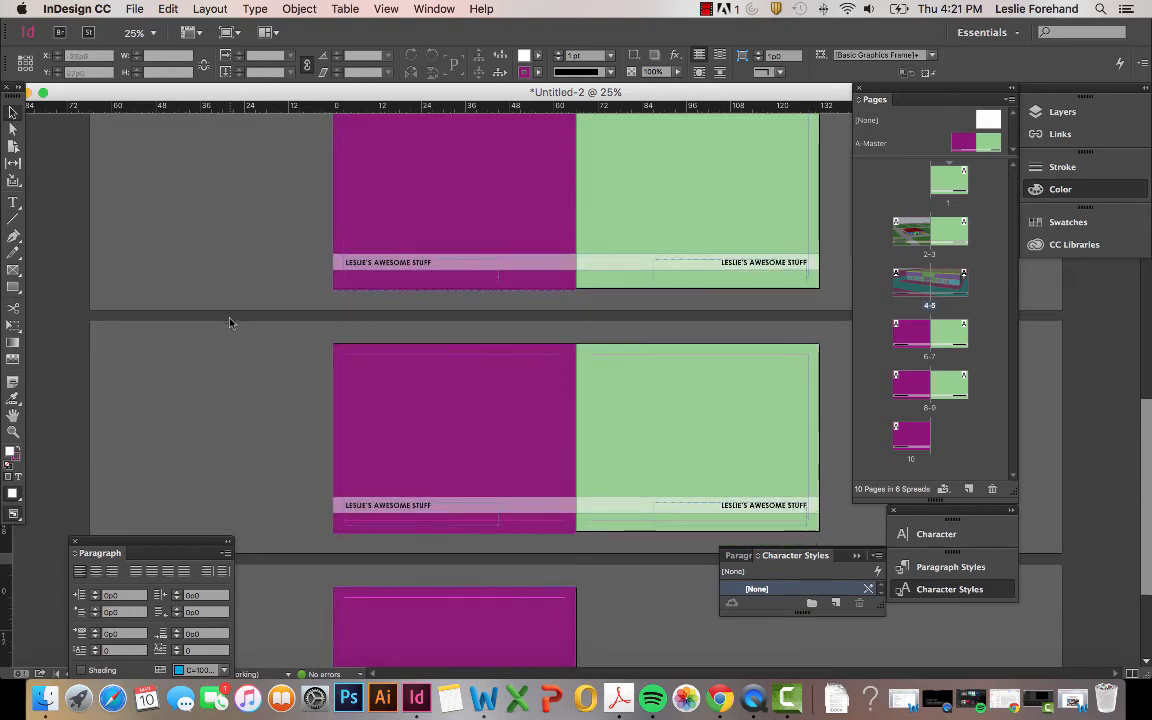
scroll(231, 326, "up", 2)
scroll(232, 322, "up", 6)
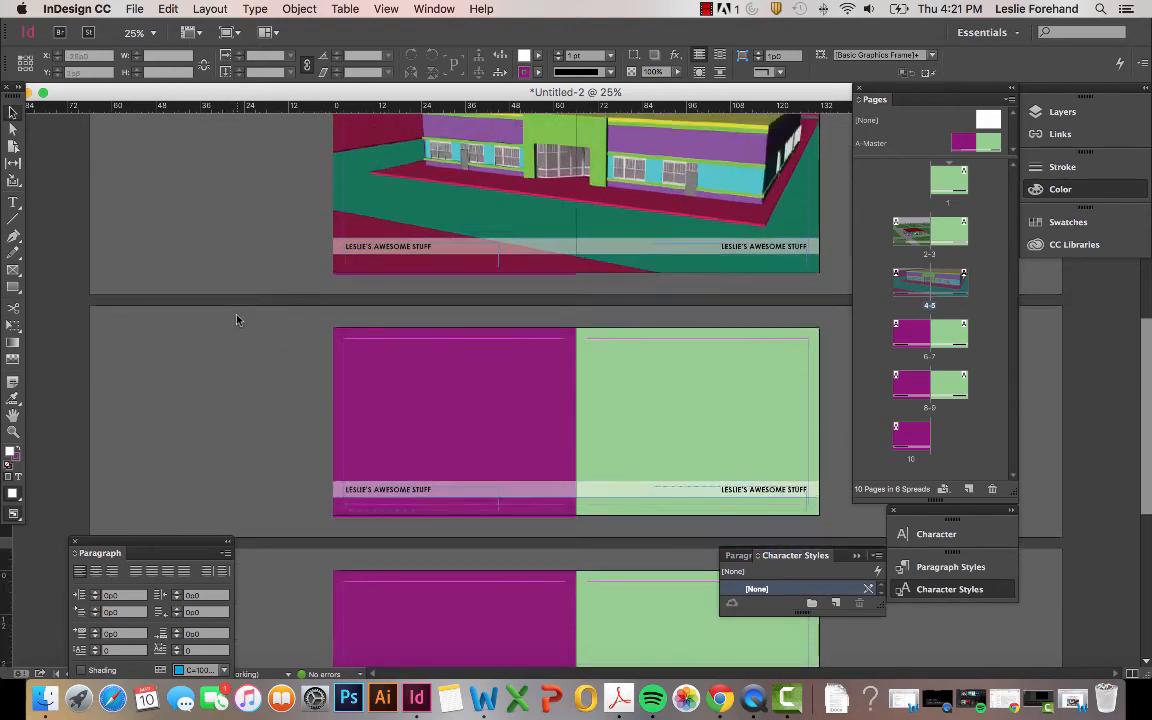
left_click(132, 9)
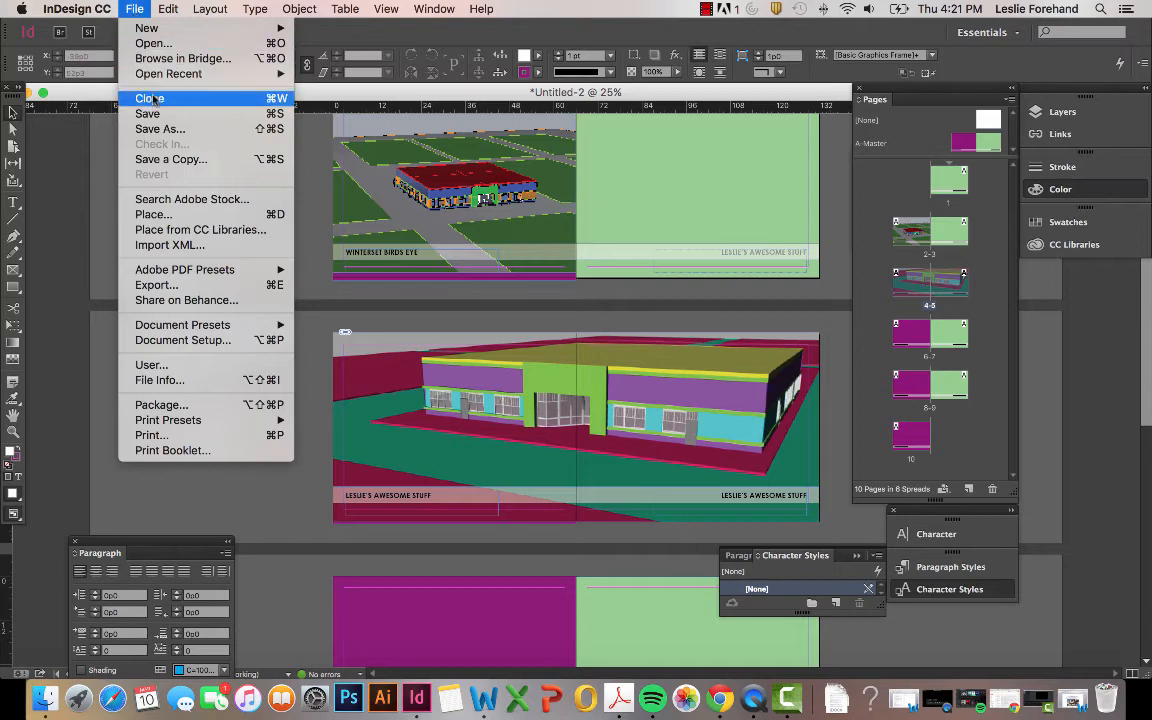
left_click(160, 215)
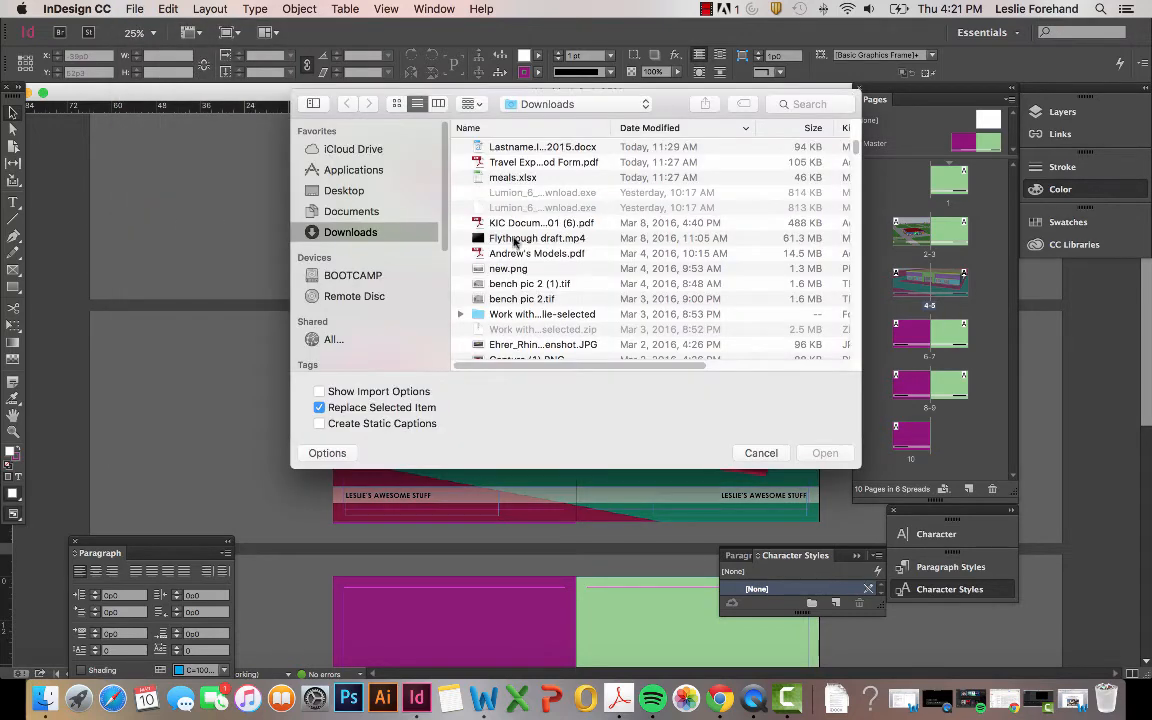
left_click(345, 212)
double_click(512, 150)
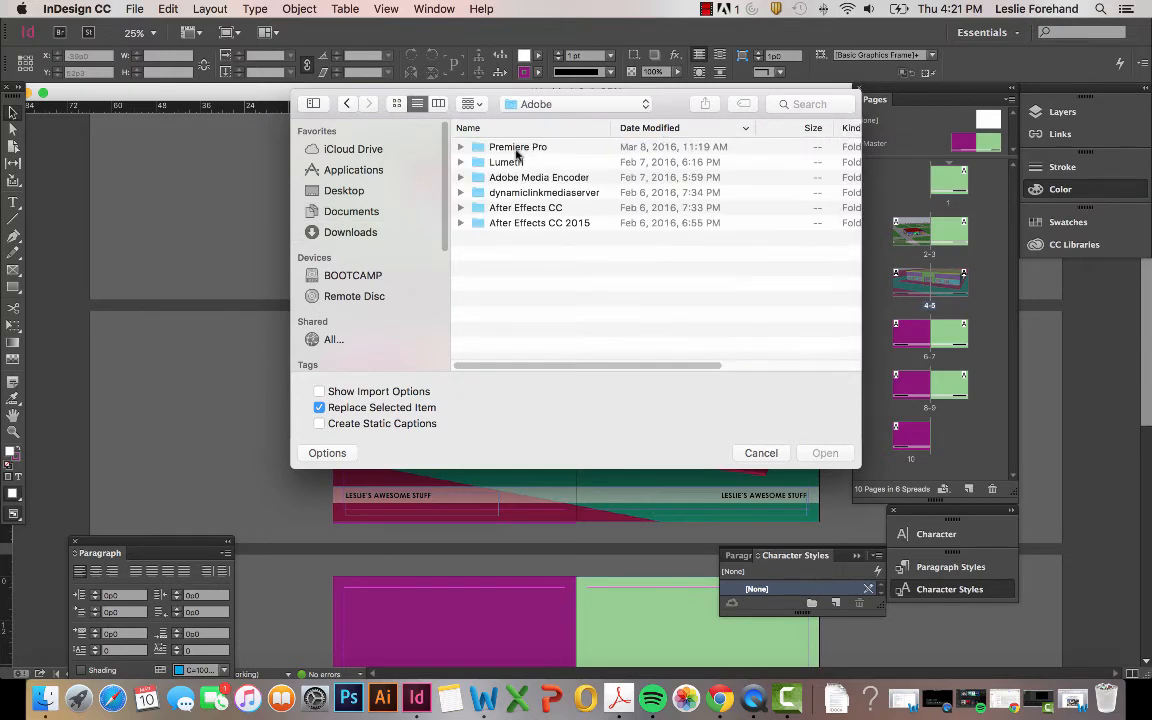
double_click(517, 150)
double_click(496, 147)
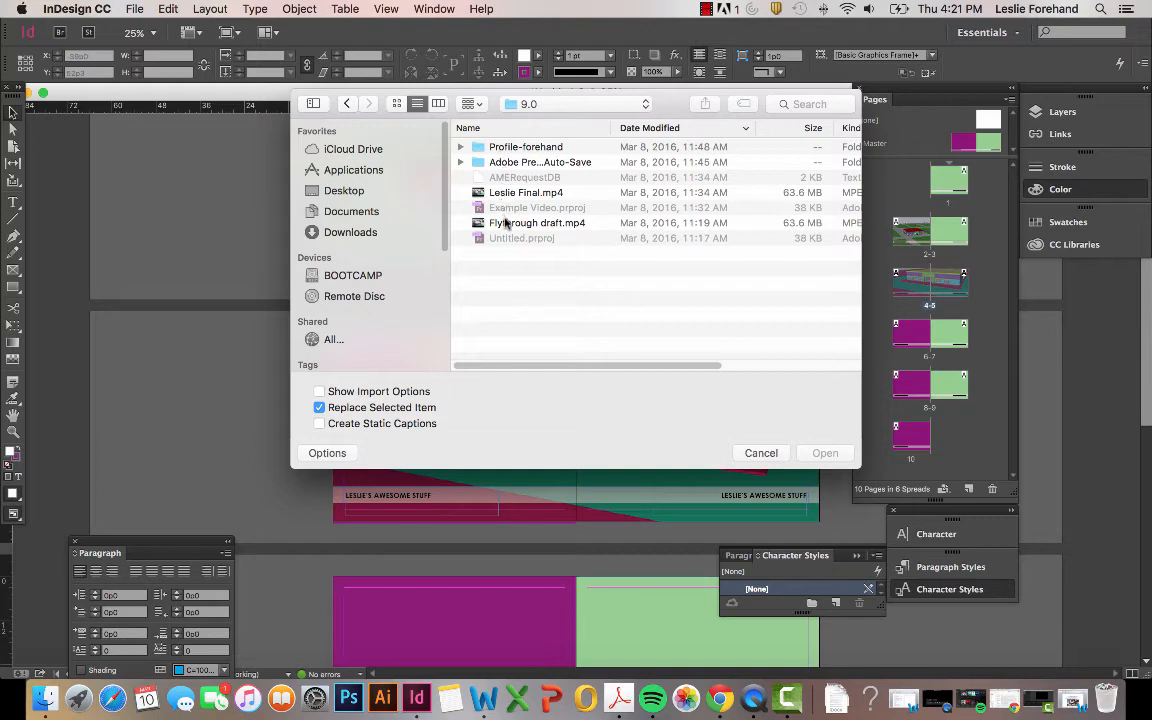
left_click(455, 190)
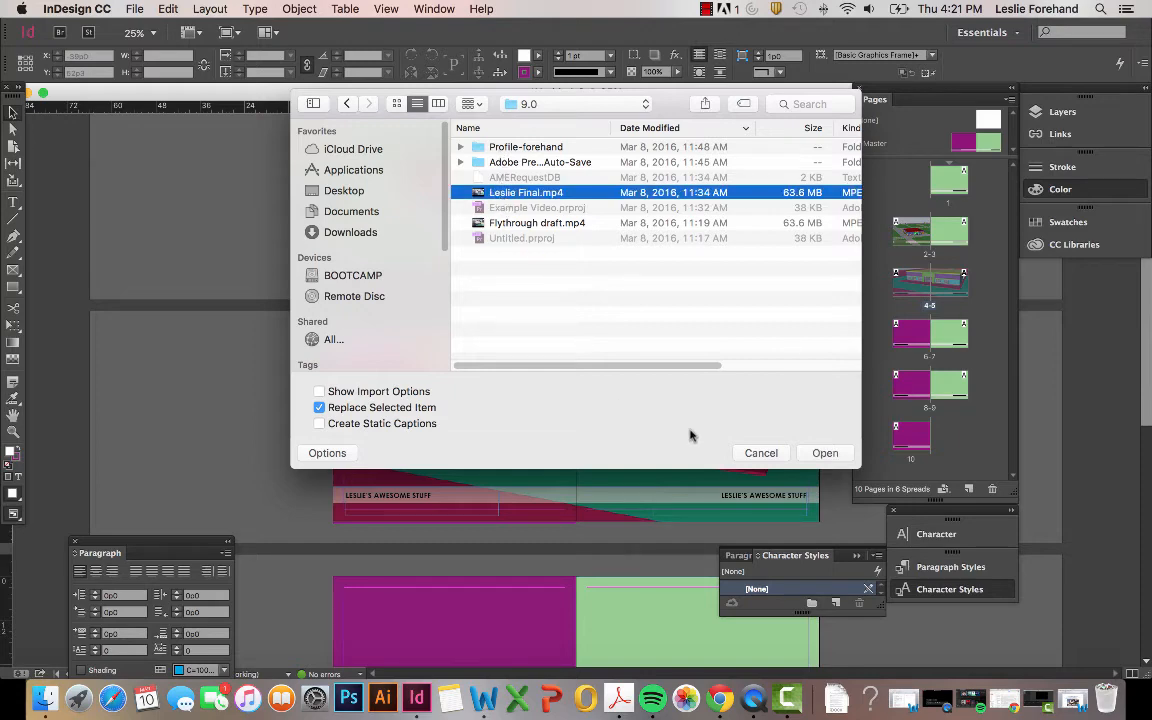
left_click(824, 453)
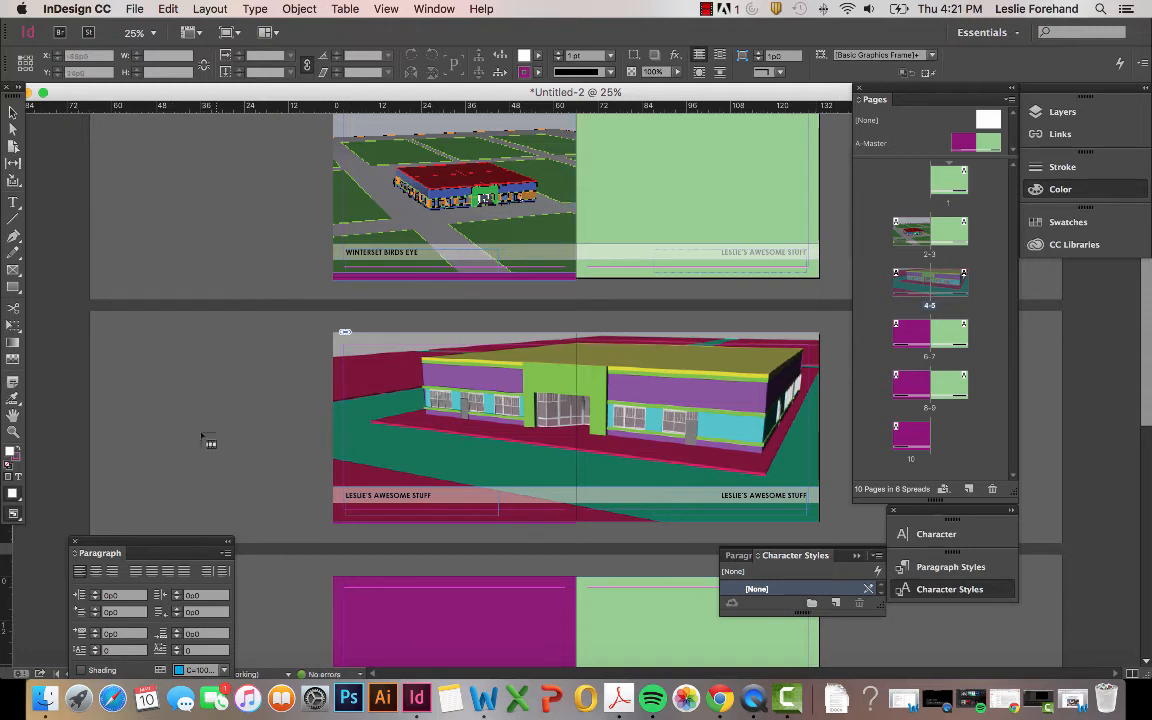
Place the video at about 53p4 by 30p0 on the pasteboard beside pages 6-7, and centre it on page 6's purple background above the title band.
scroll(215, 404, "down", 5)
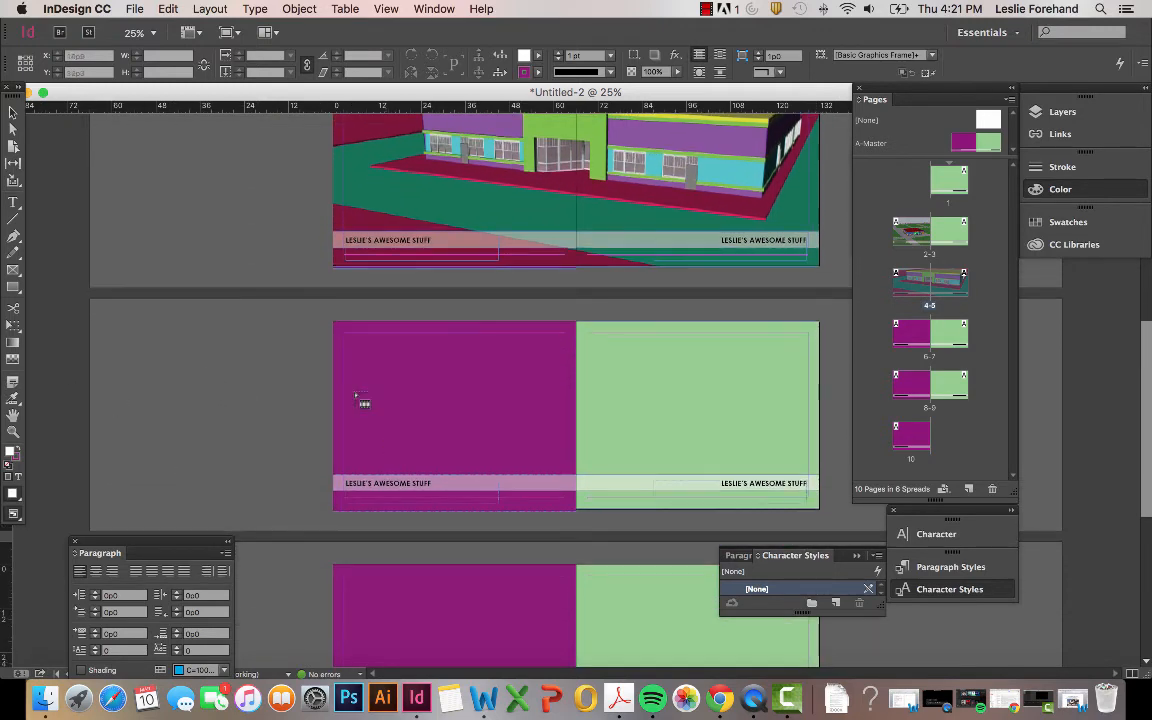
left_click(213, 383)
left_click_drag(259, 445, 401, 407)
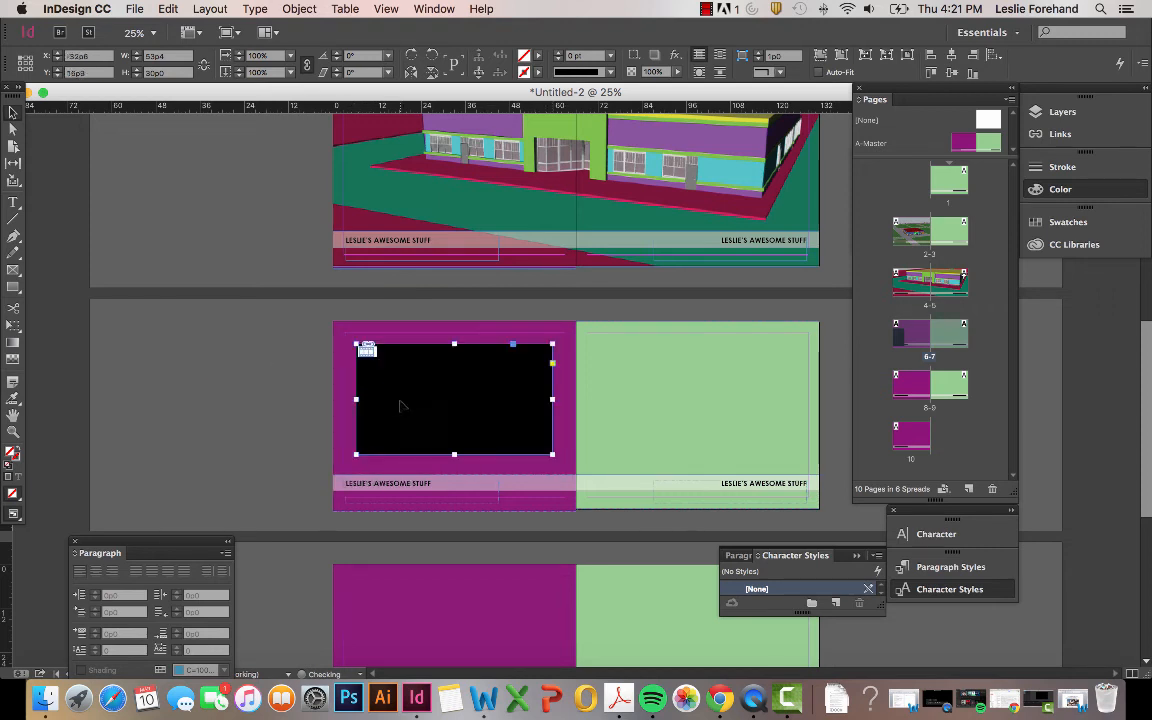
Deselect the video and look through the book's spreads from page 1 to page 10.
left_click(235, 412)
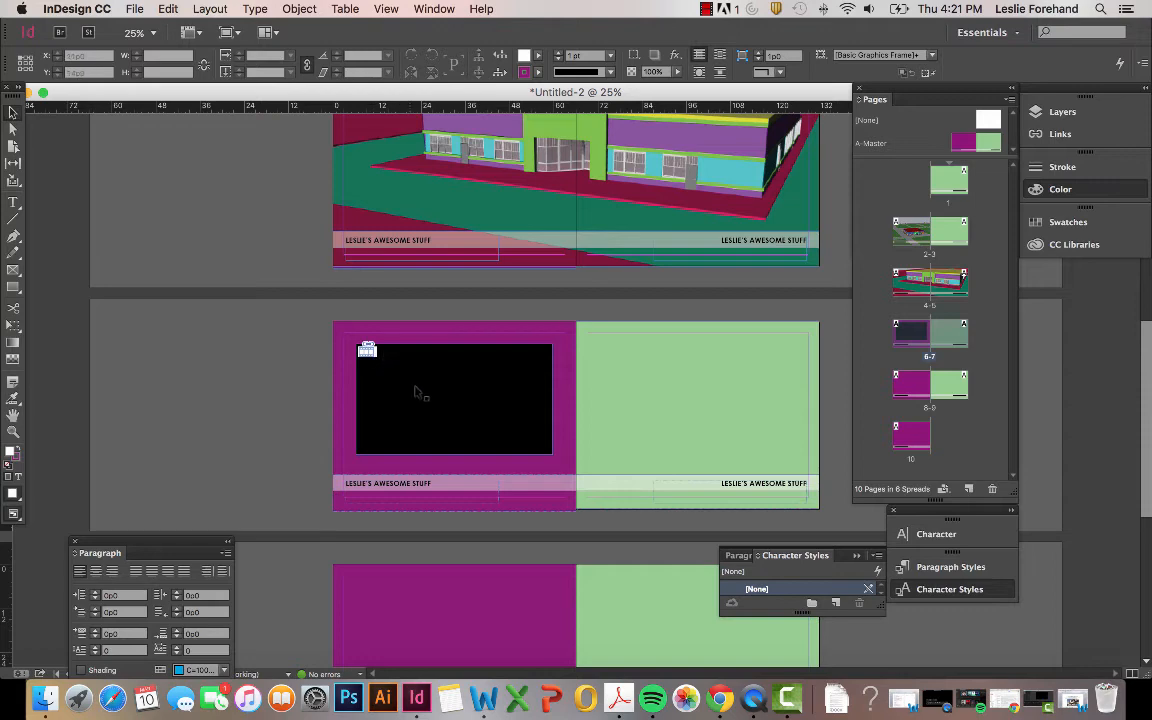
scroll(433, 426, "down", 1)
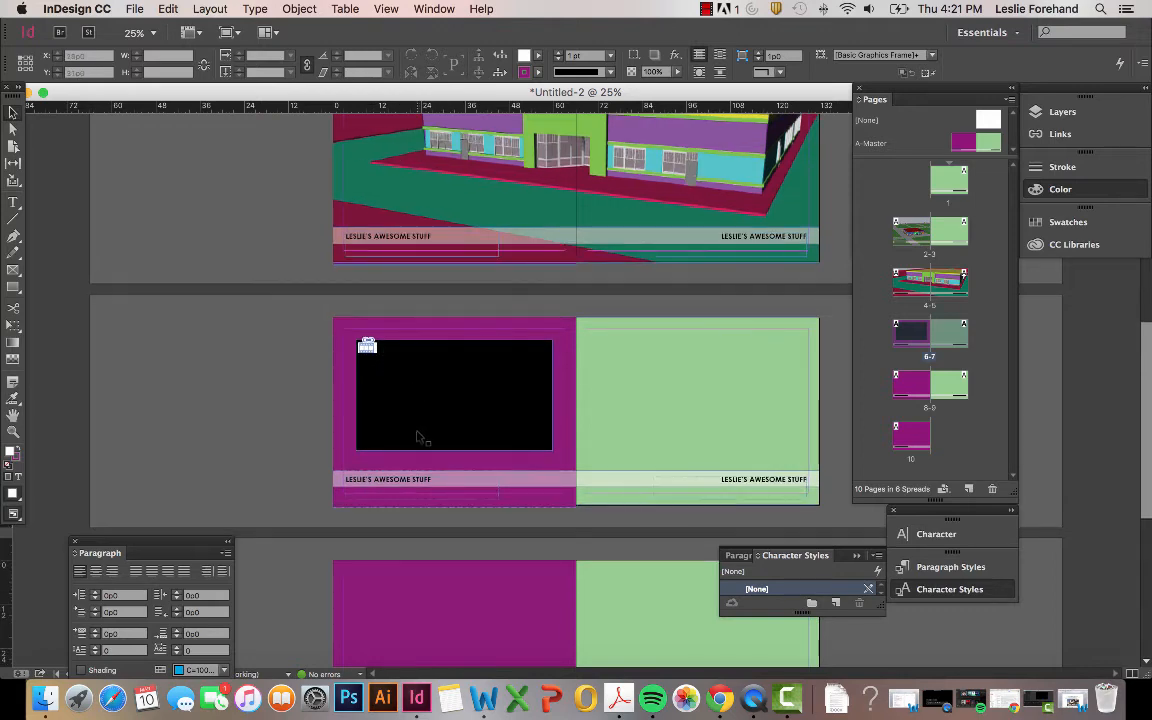
scroll(214, 421, "down", 5)
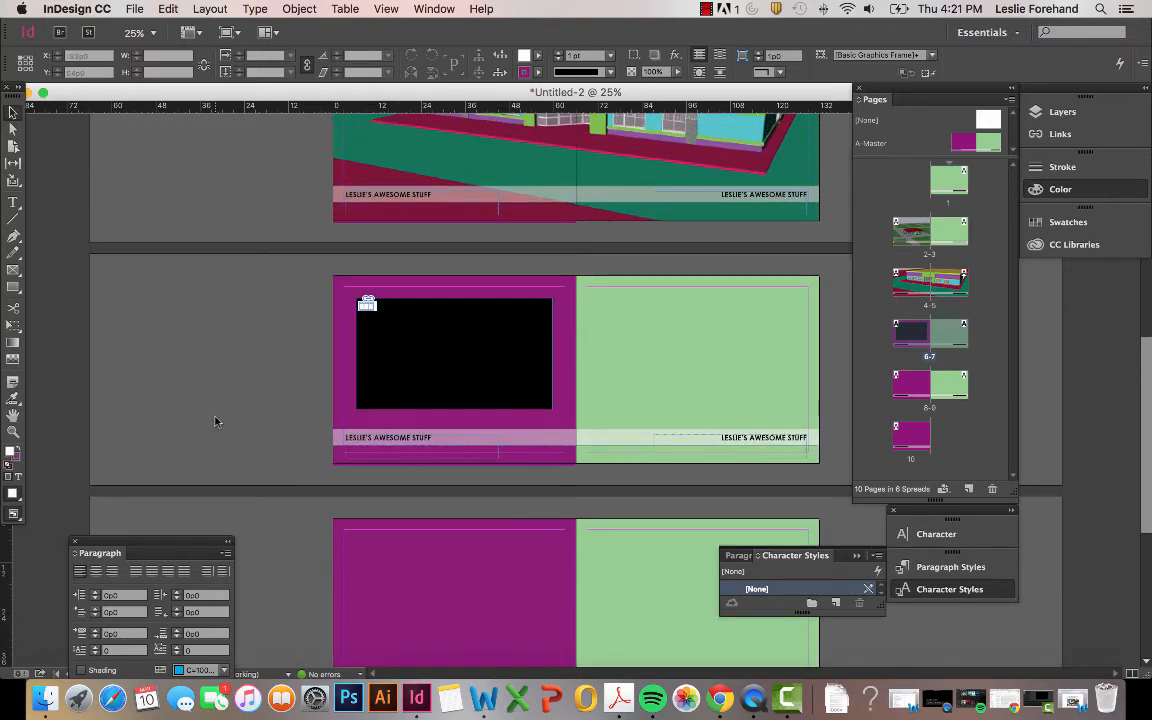
scroll(216, 440, "up", 5)
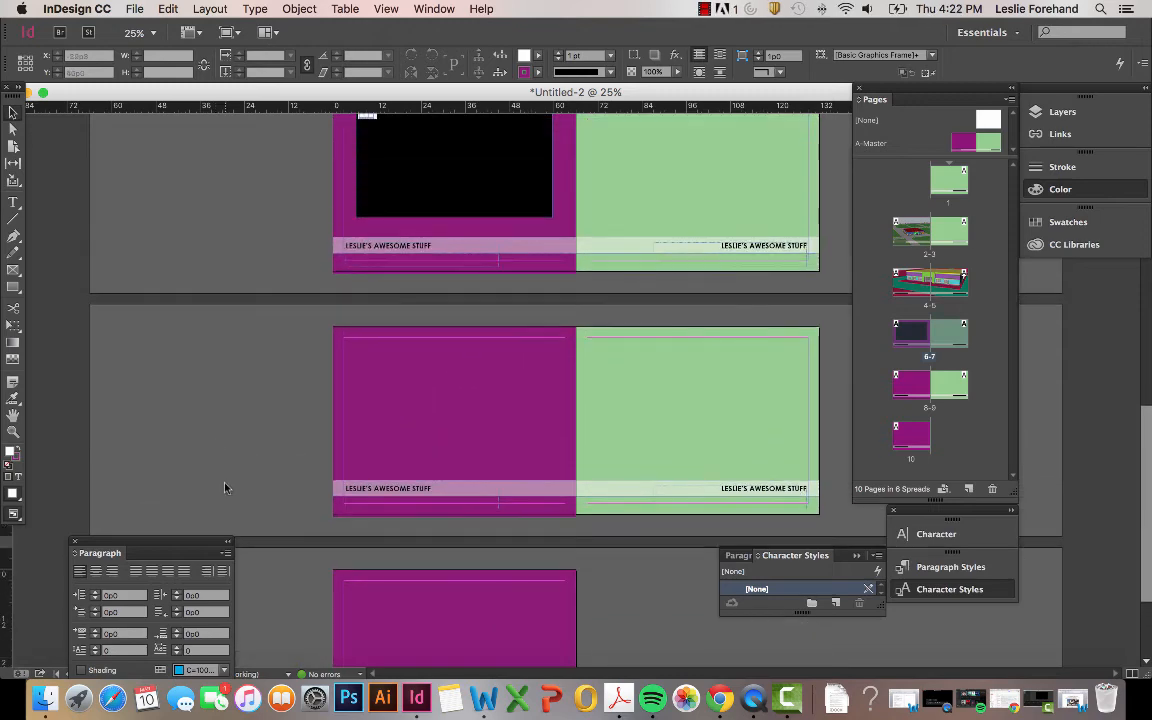
scroll(224, 488, "up", 15)
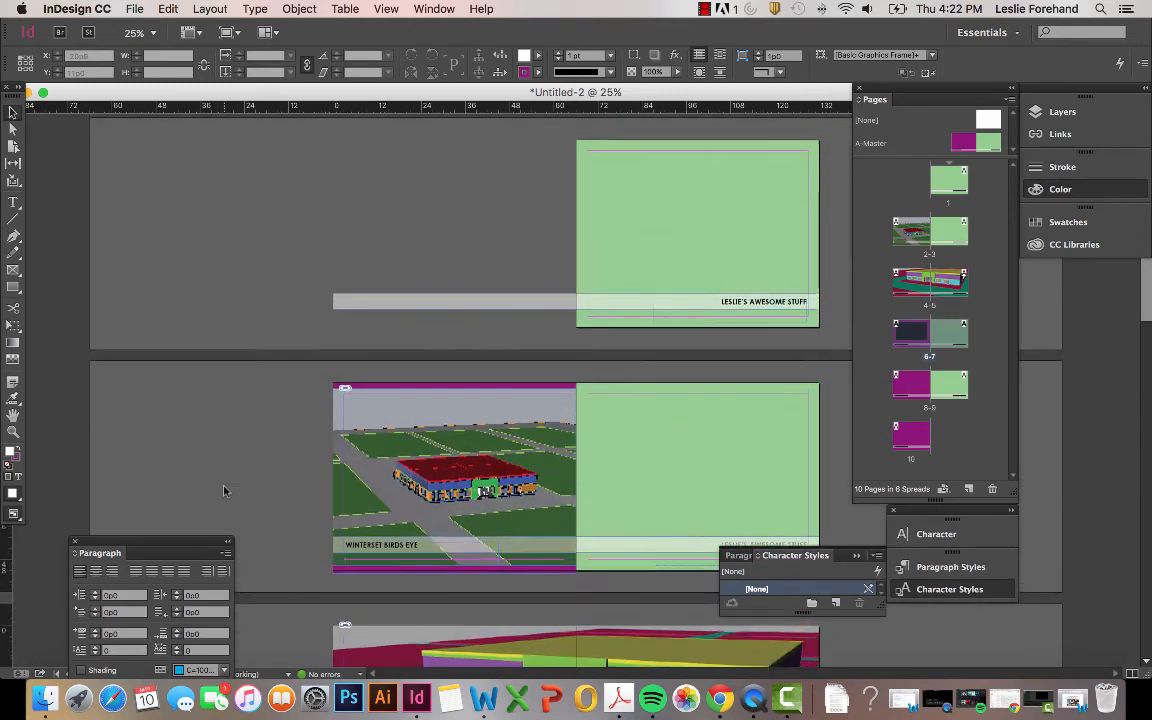
scroll(224, 488, "down", 15)
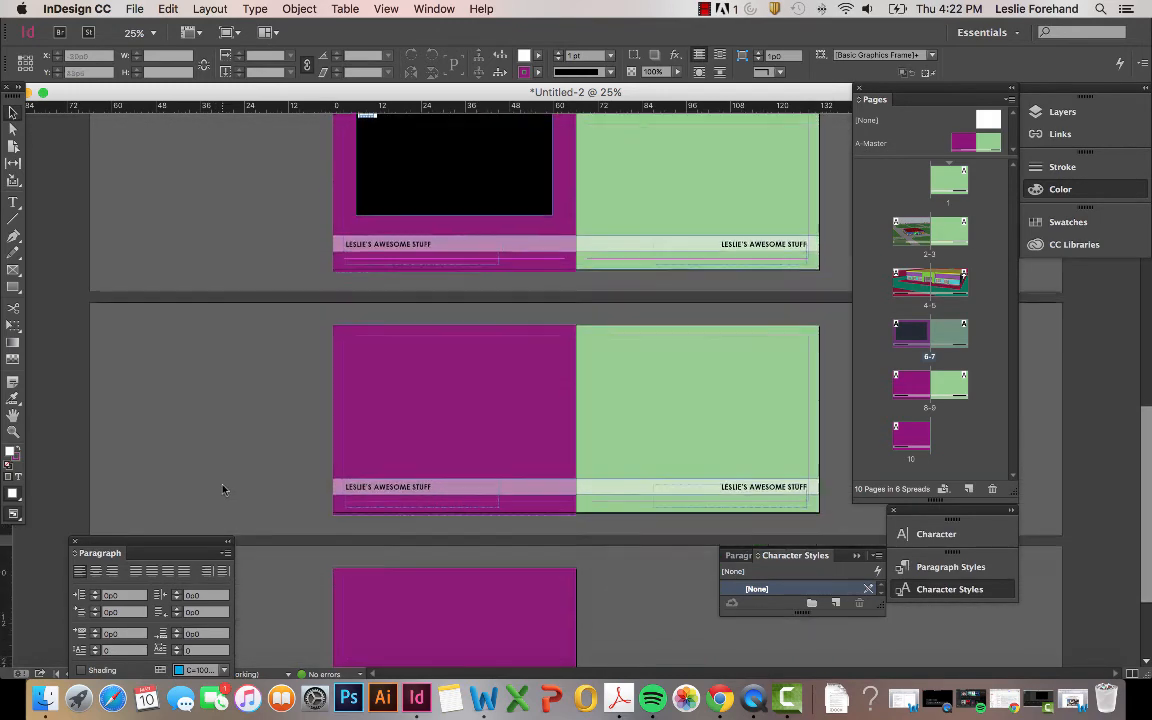
scroll(222, 484, "up", 6)
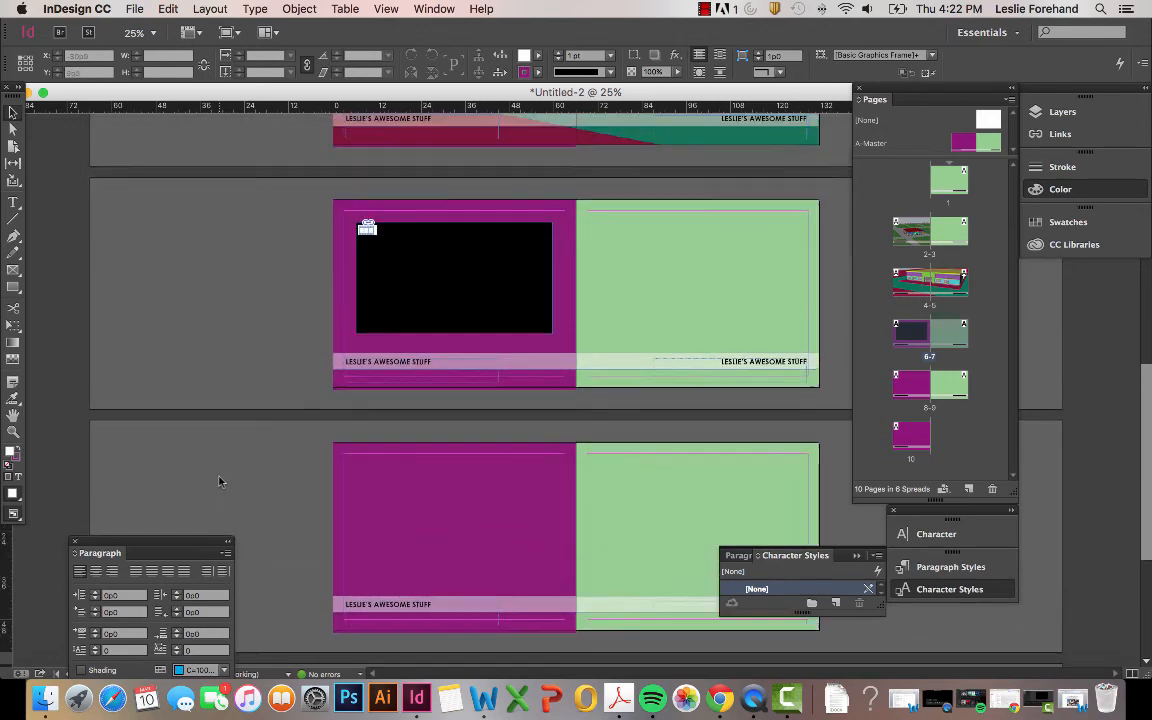
left_click_drag(409, 336, 381, 342)
left_click(231, 342)
Save the document to the Desktop as InDesign Tutorial, in InDesign CC 2015 document format.
left_click(134, 8)
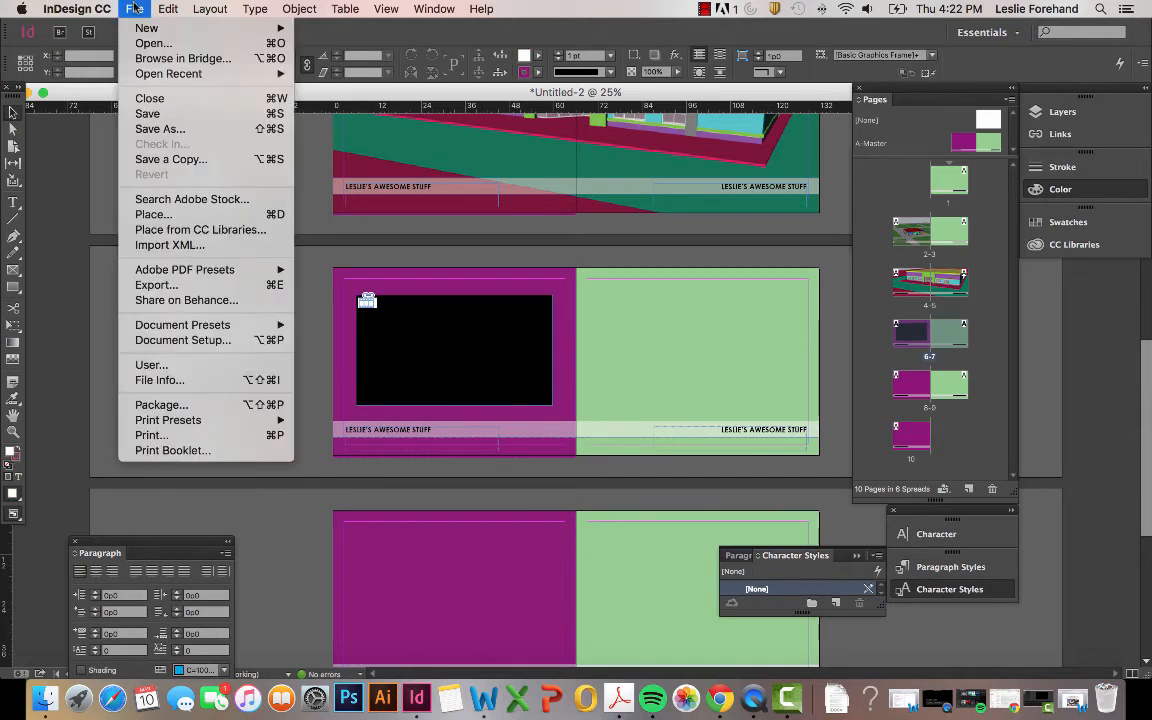
left_click(145, 115)
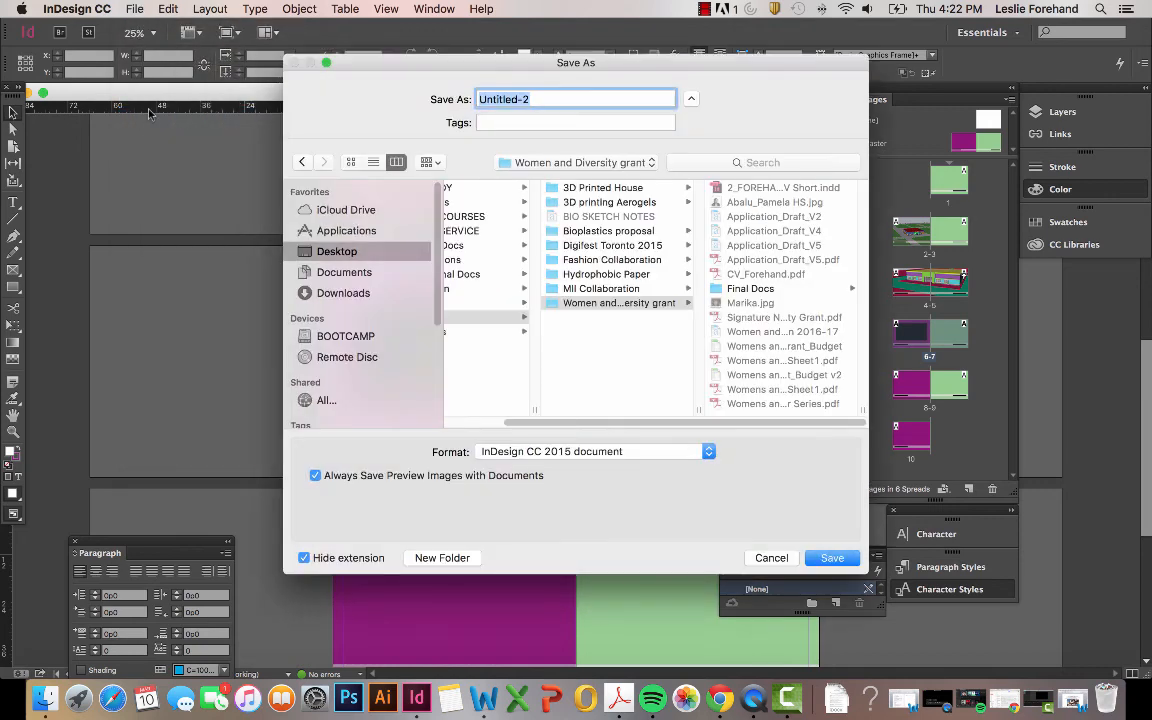
type("Test")
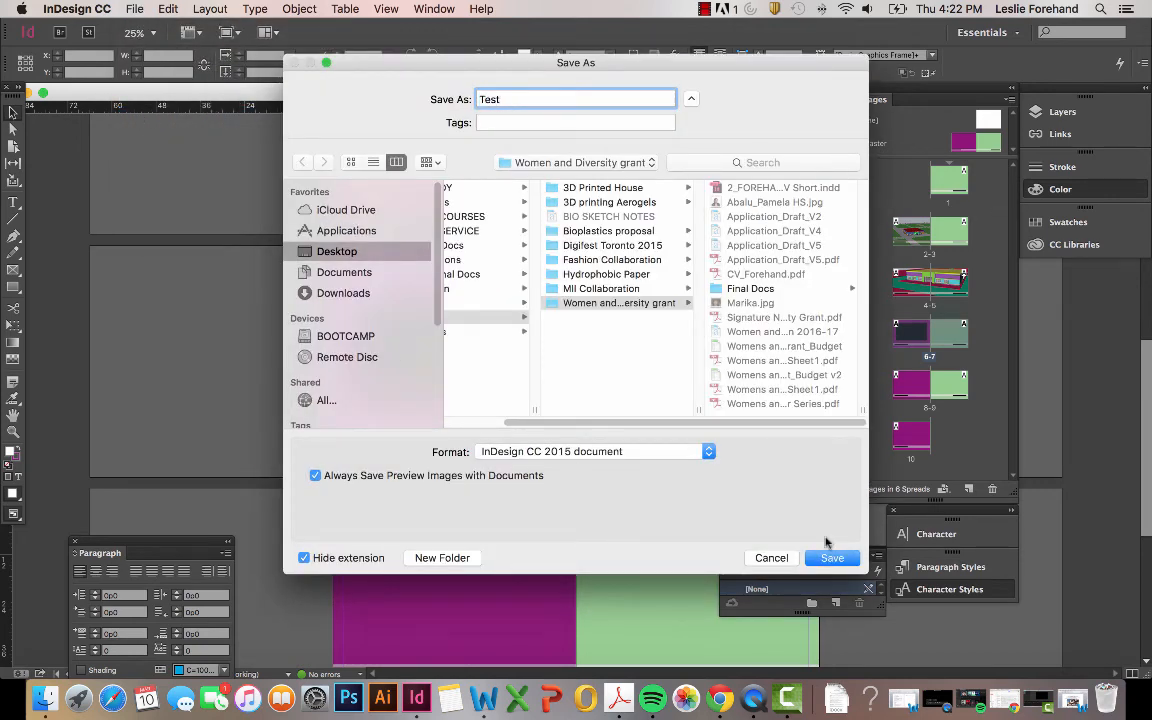
scroll(557, 385, "left", 5)
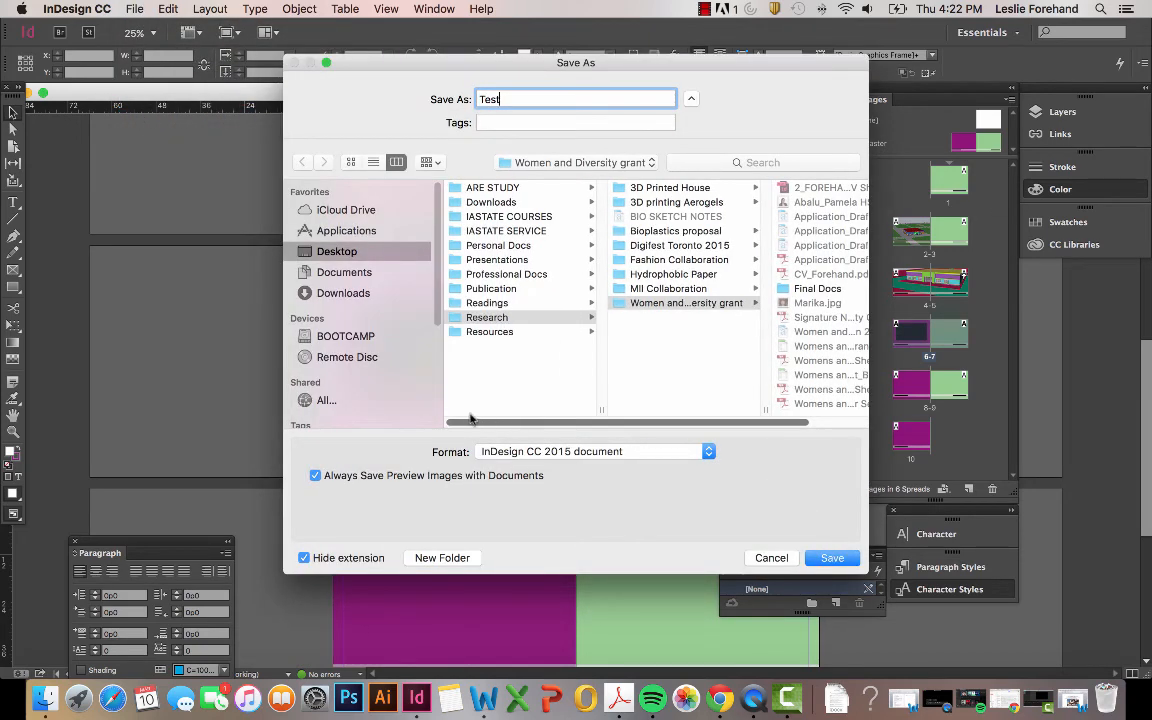
left_click(360, 251)
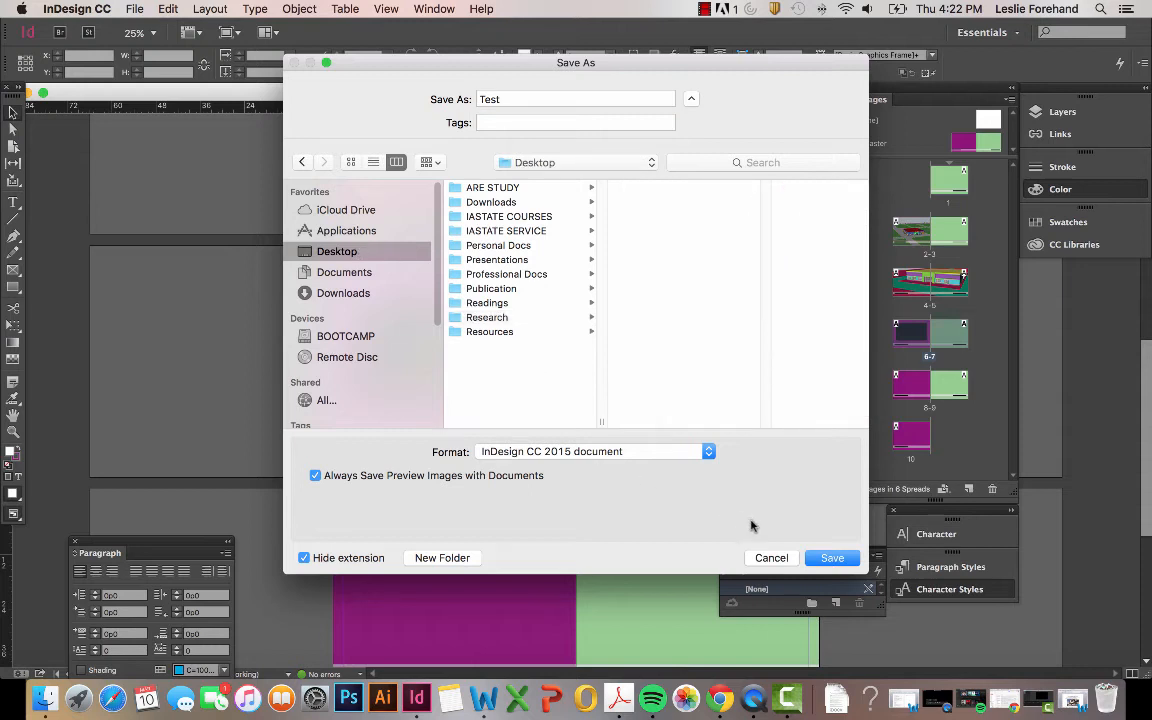
double_click(466, 96)
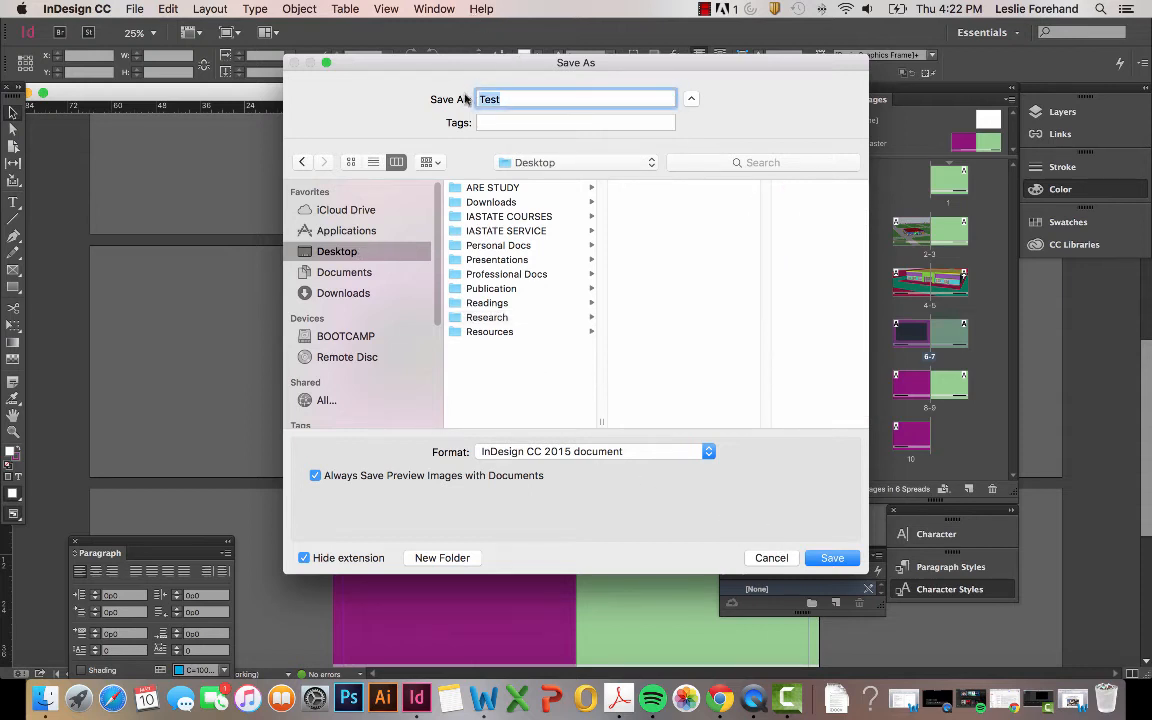
key("BackSpace")
type("InDesign Tutorial")
key("Return")
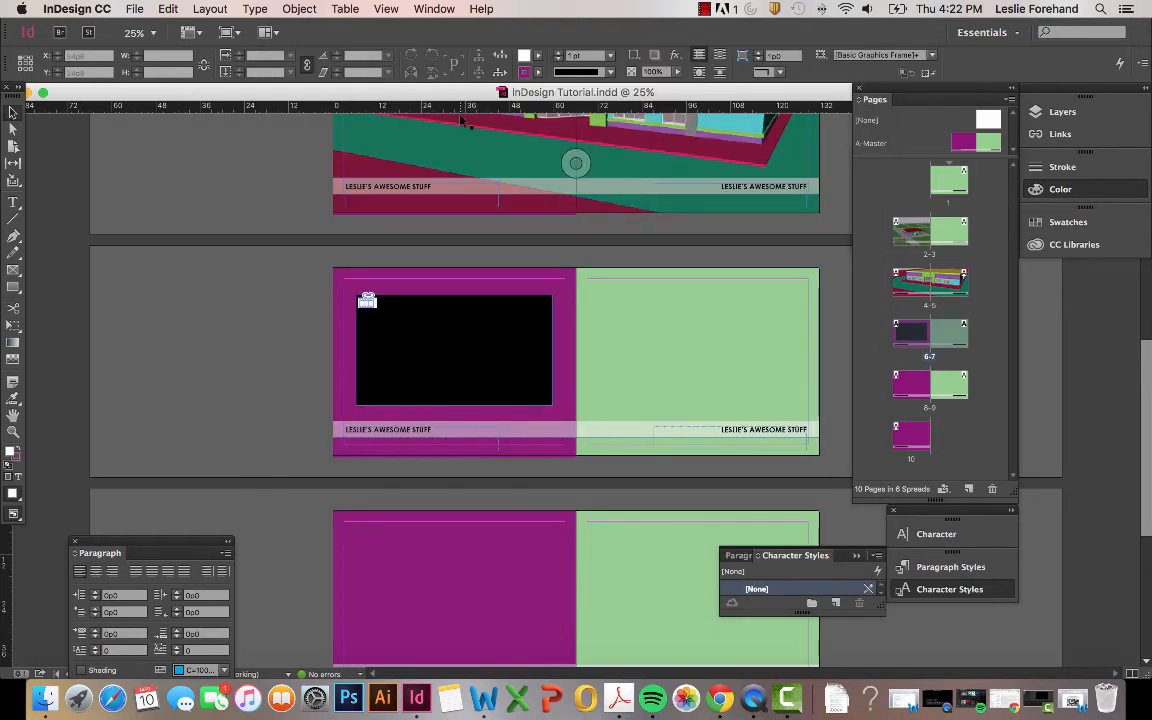
Start exporting the document to the Desktop as InDesign Tutorial in Adobe PDF (Interactive) format.
left_click(155, 9)
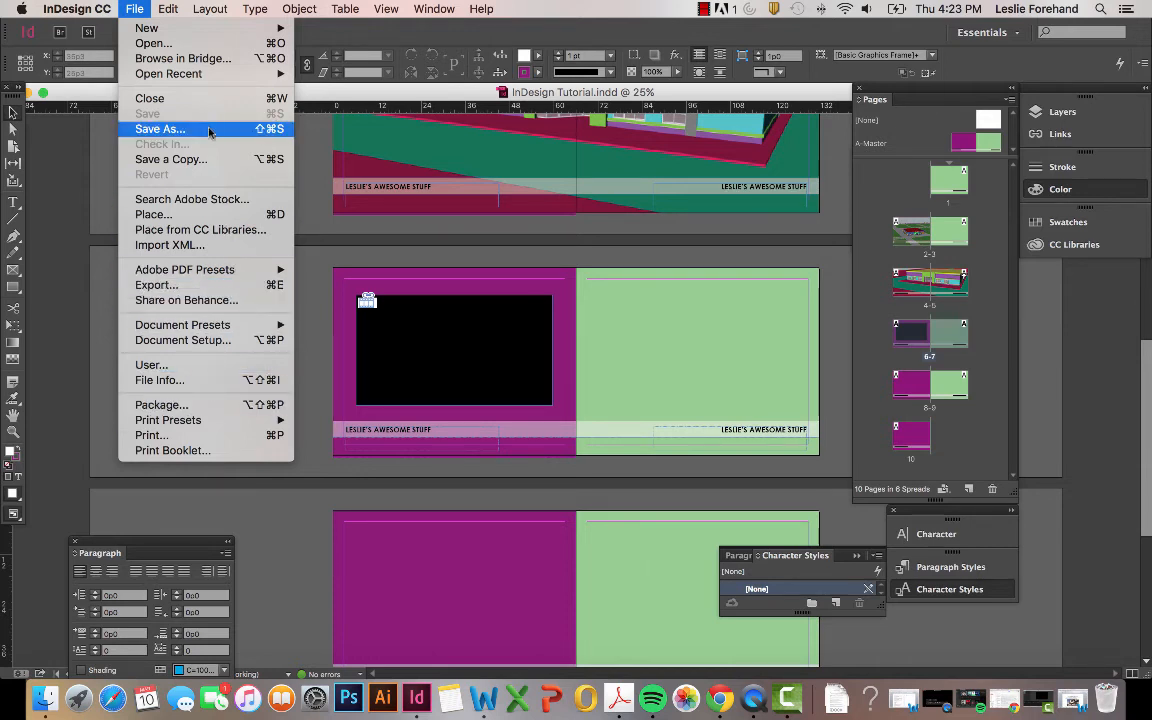
left_click(225, 290)
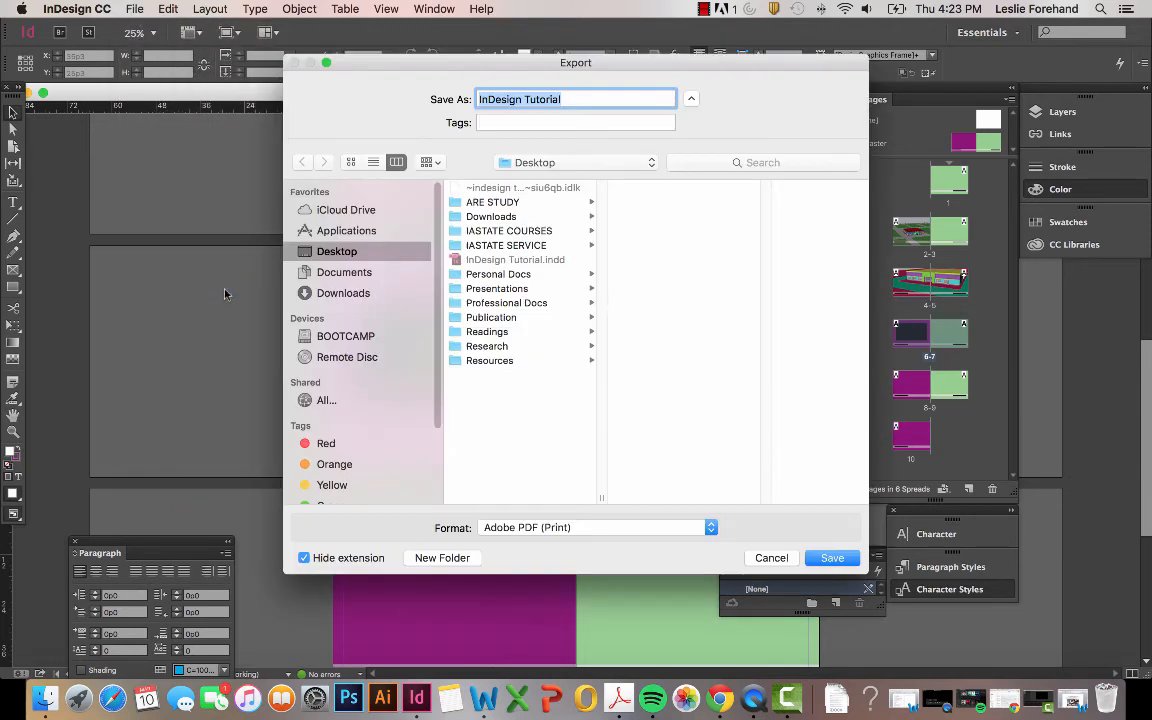
left_click(626, 530)
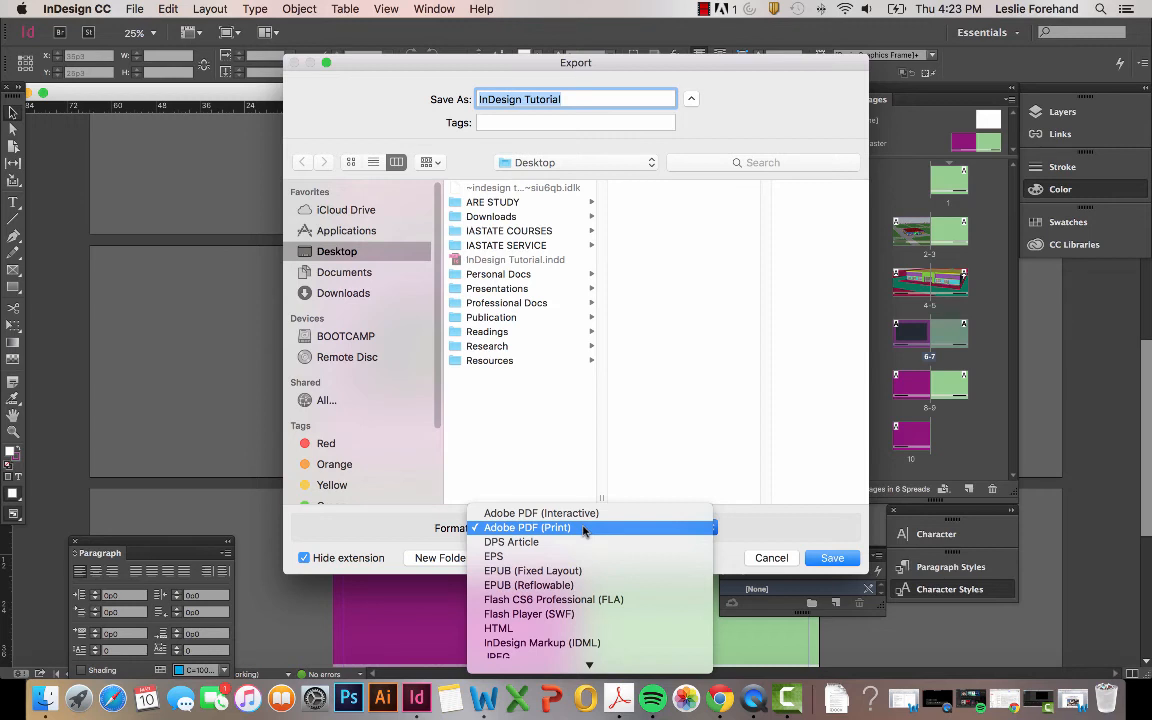
left_click(593, 514)
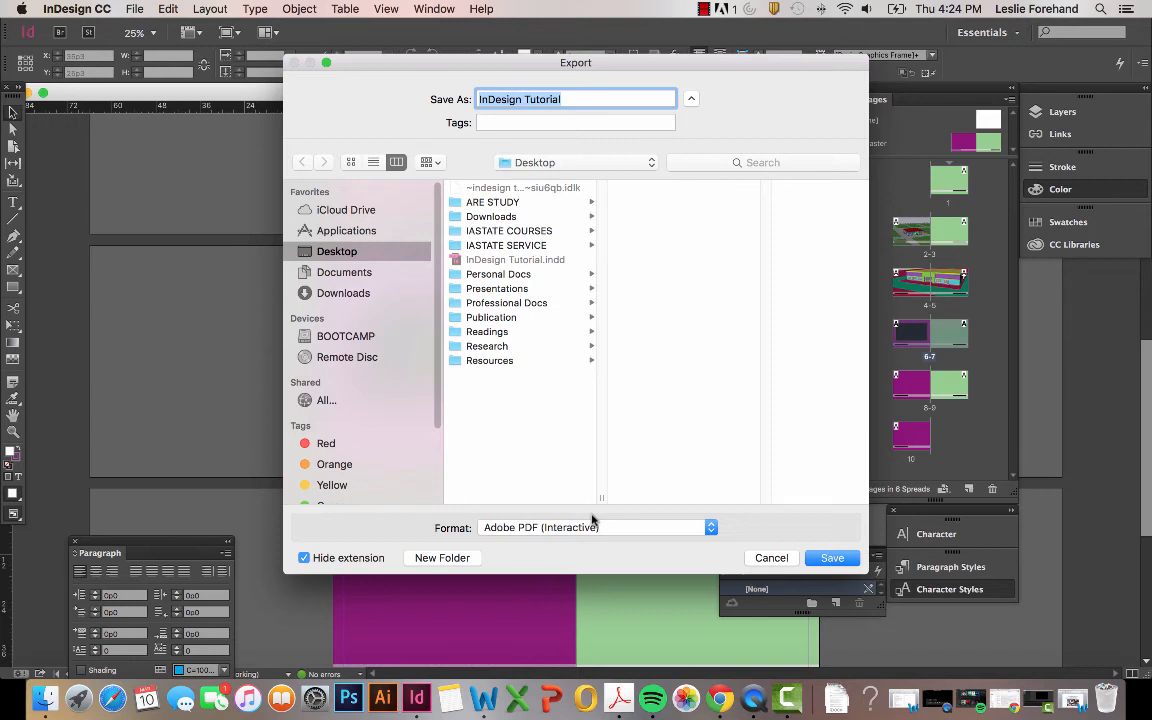
left_click(830, 558)
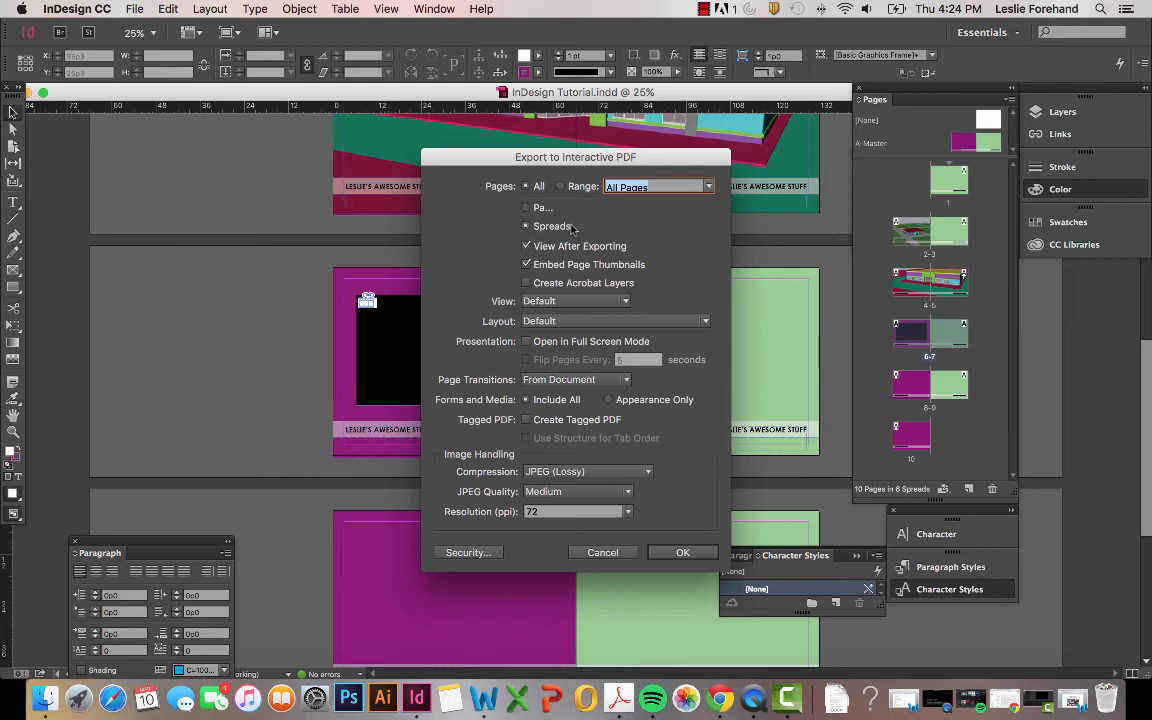
Export all pages to the interactive PDF as spreads with the Default layout, accepting the conversion of CMYK colours to RGB.
left_click(527, 209)
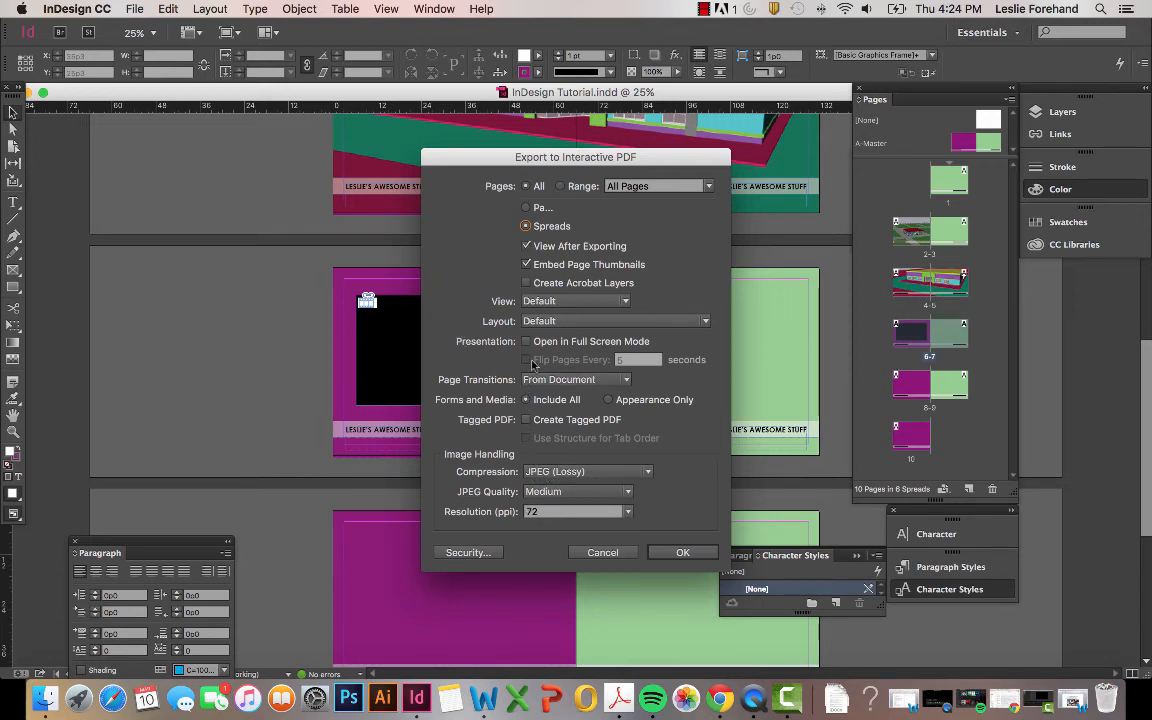
left_click(540, 324)
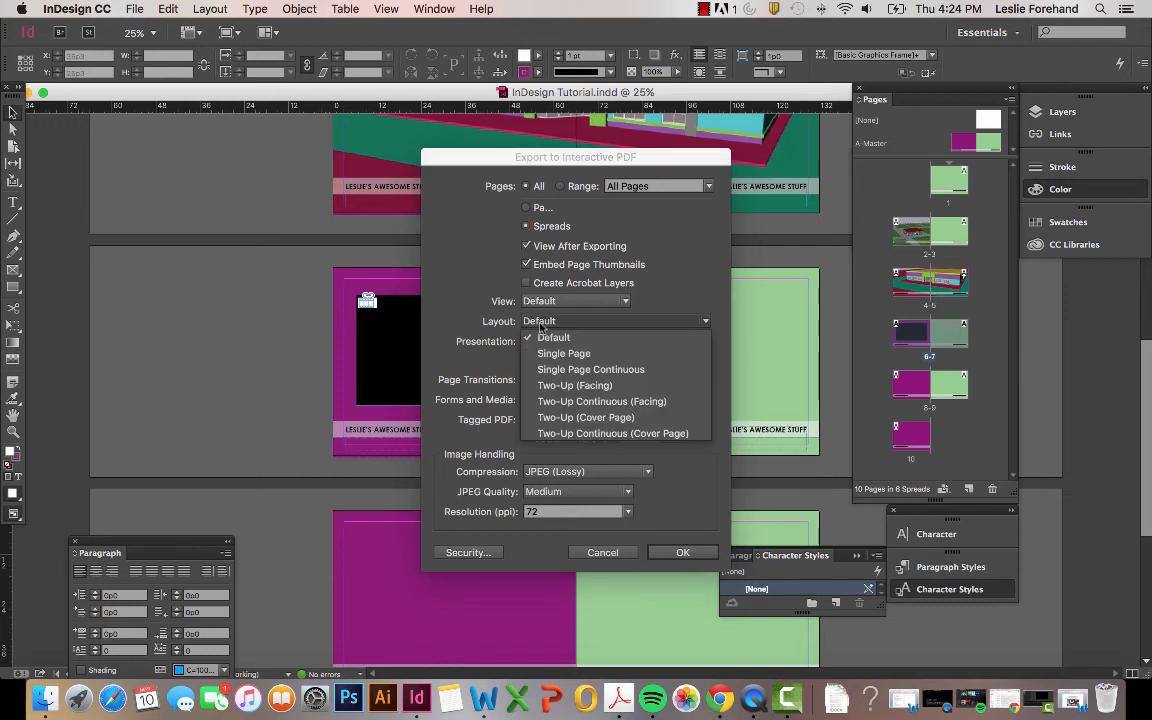
left_click(540, 326)
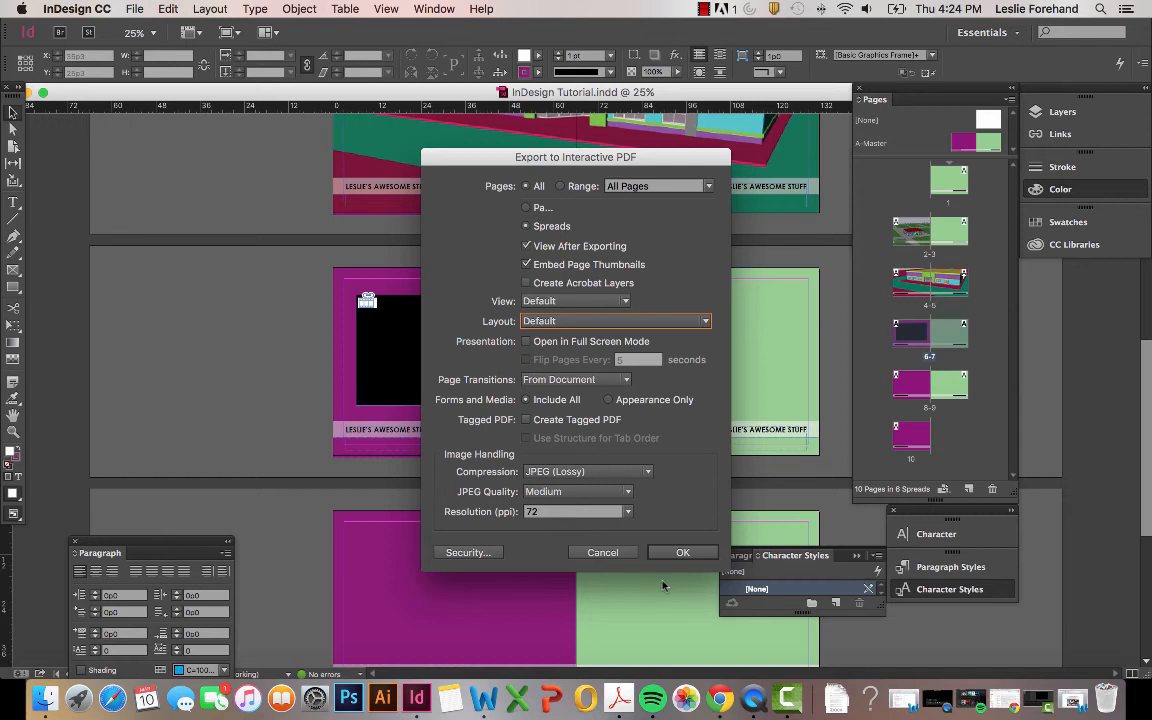
left_click(682, 552)
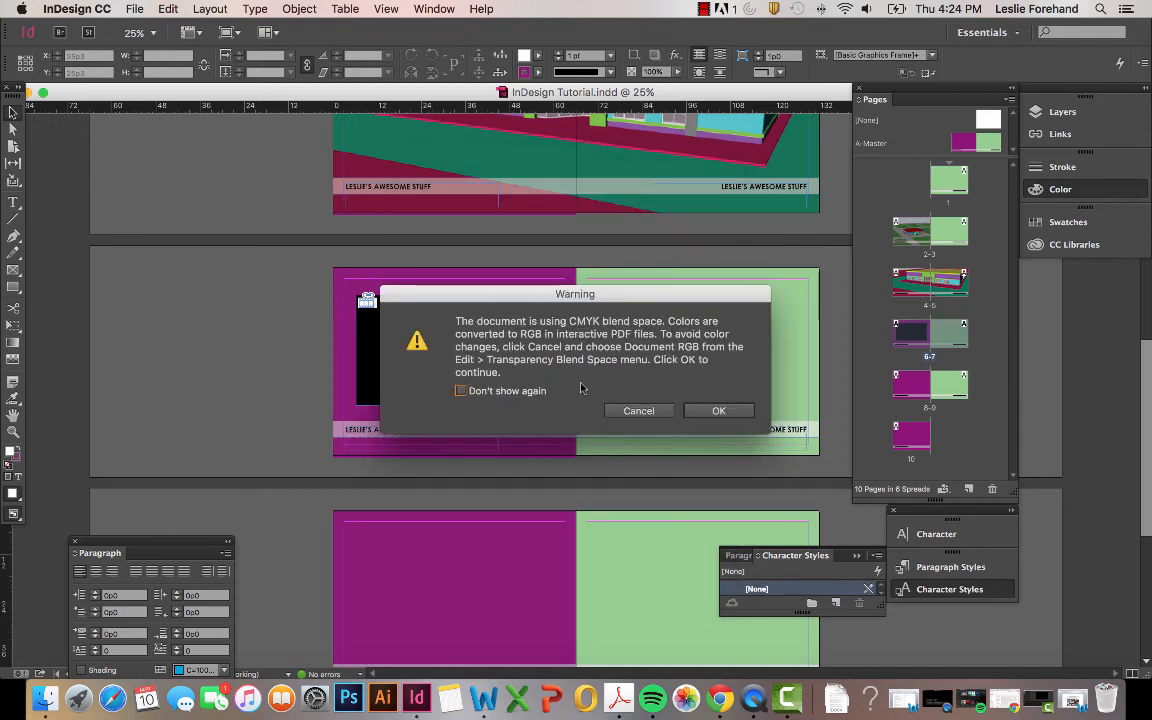
left_click(722, 411)
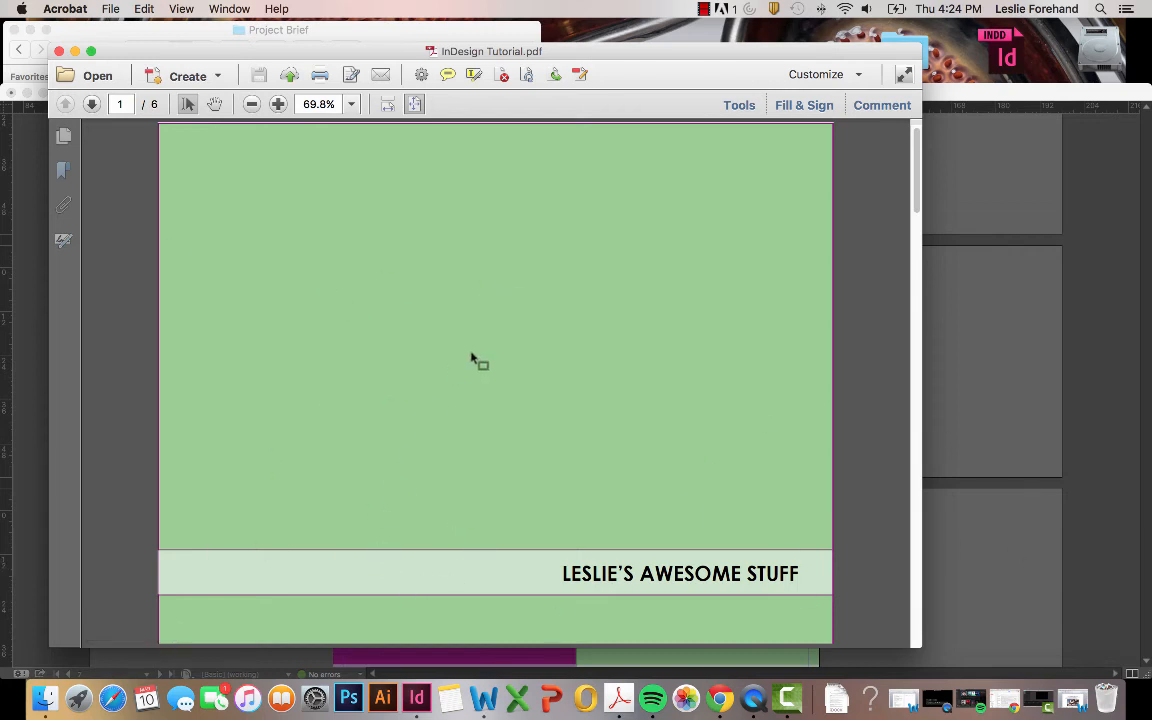
Page through the exported PDF, play the embedded video on the fourth spread, and close the PDF.
scroll(475, 358, "down", 1)
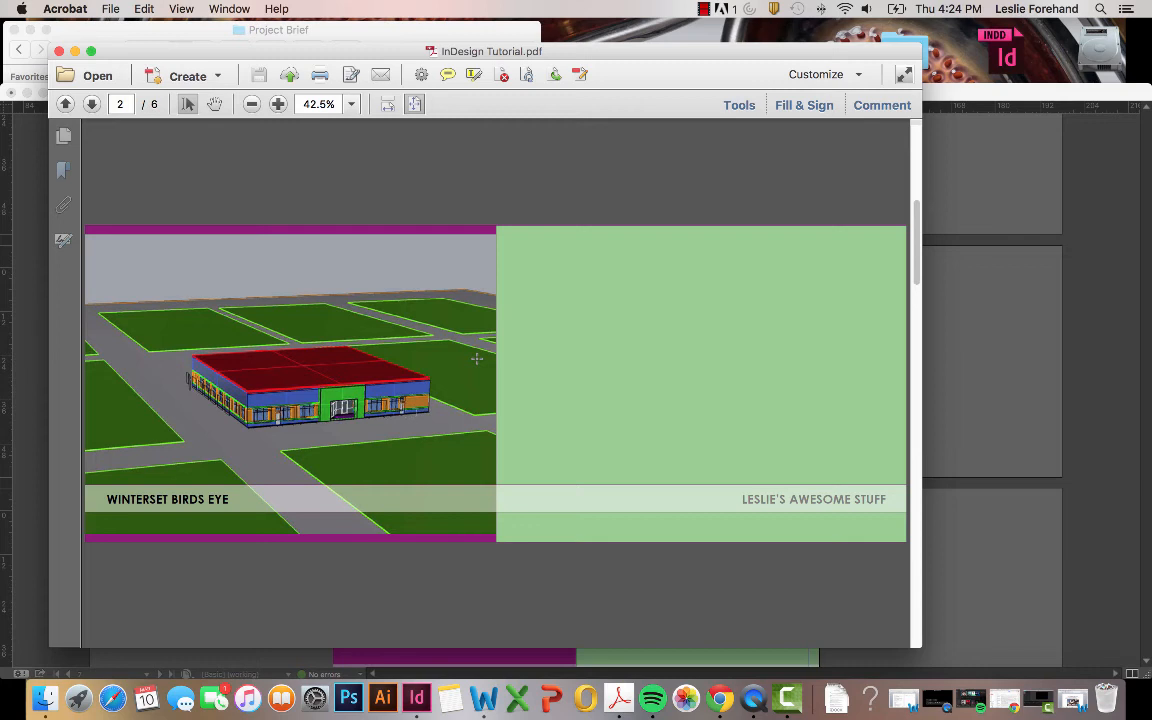
scroll(477, 358, "down", 1)
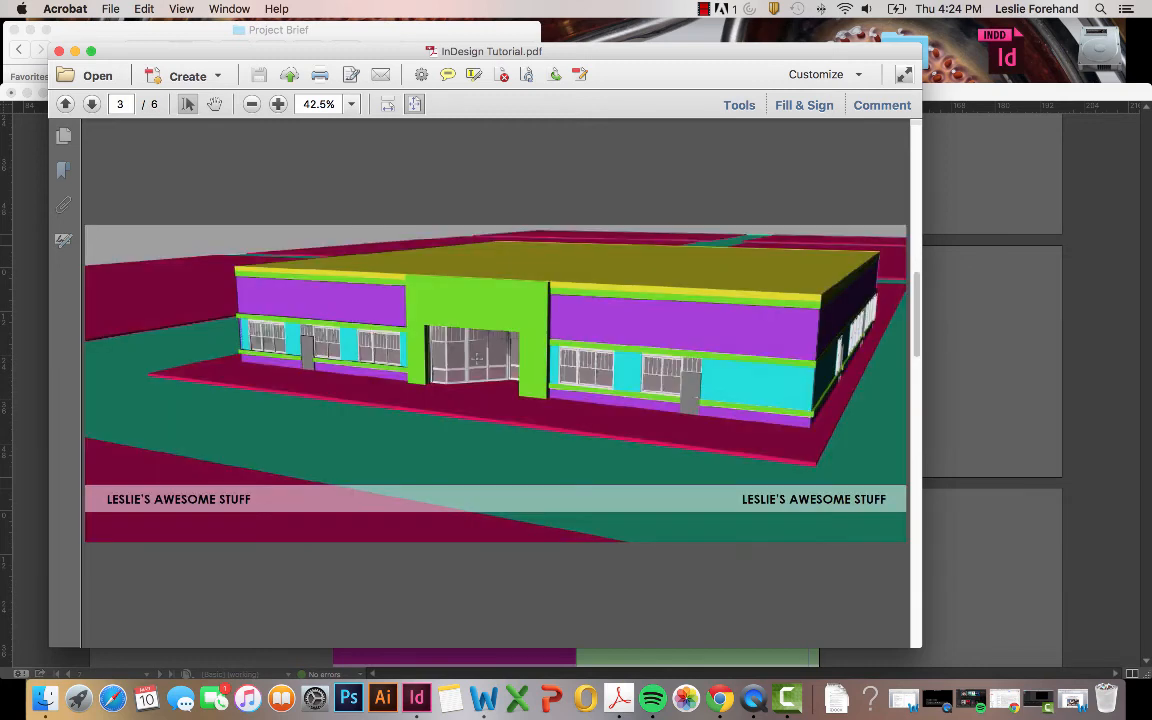
scroll(477, 358, "down", 1)
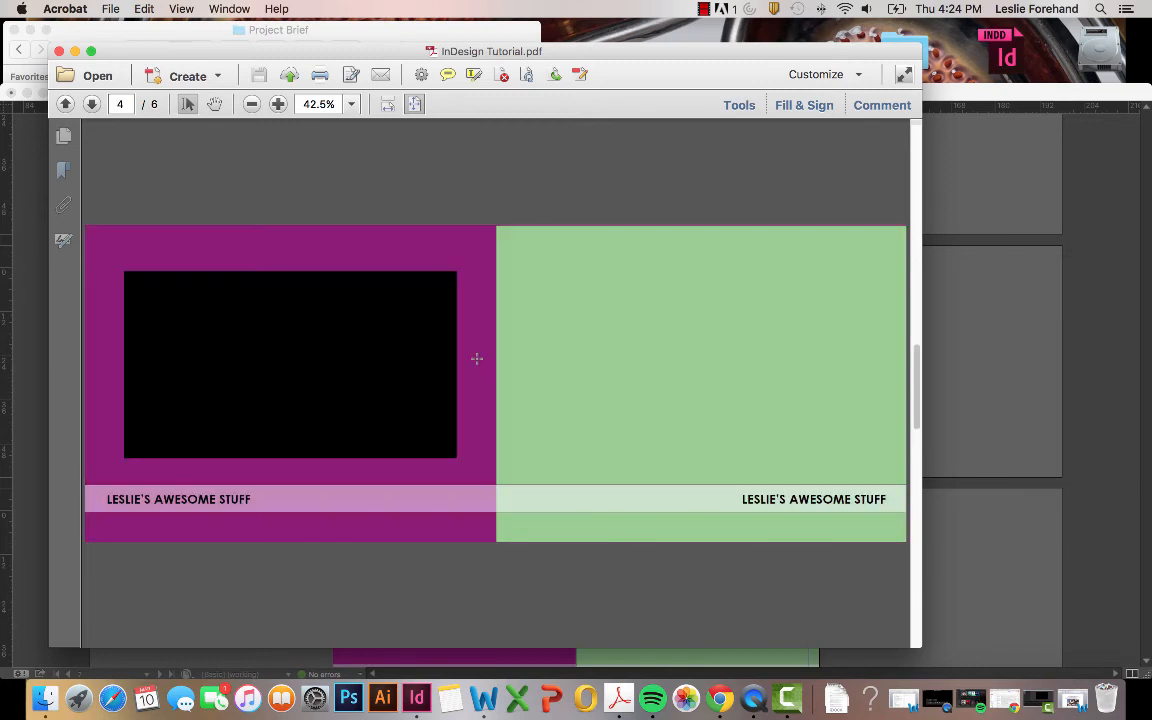
left_click(270, 347)
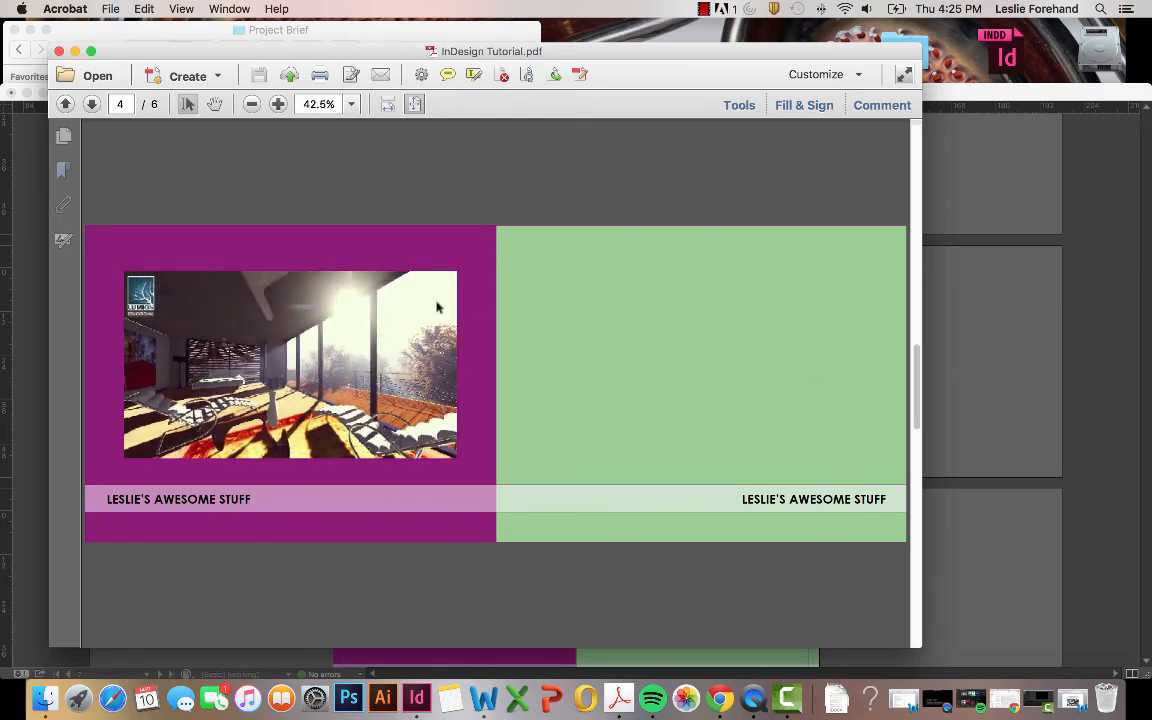
scroll(581, 456, "down", 2)
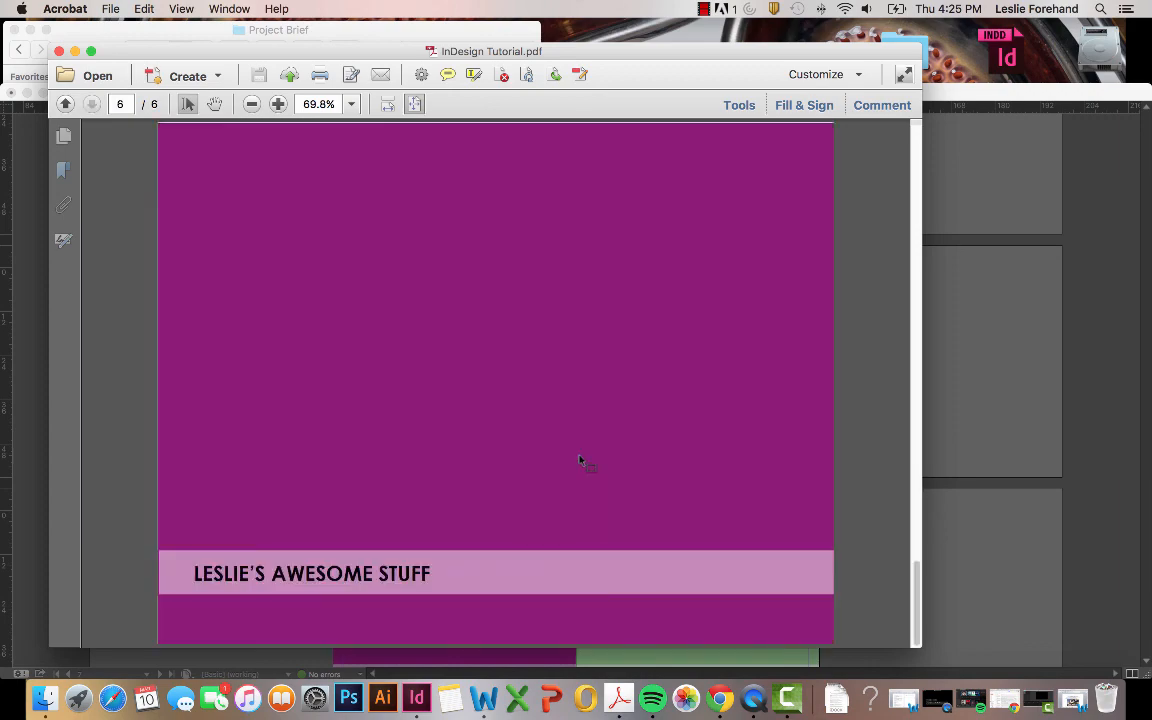
scroll(579, 458, "up", 2)
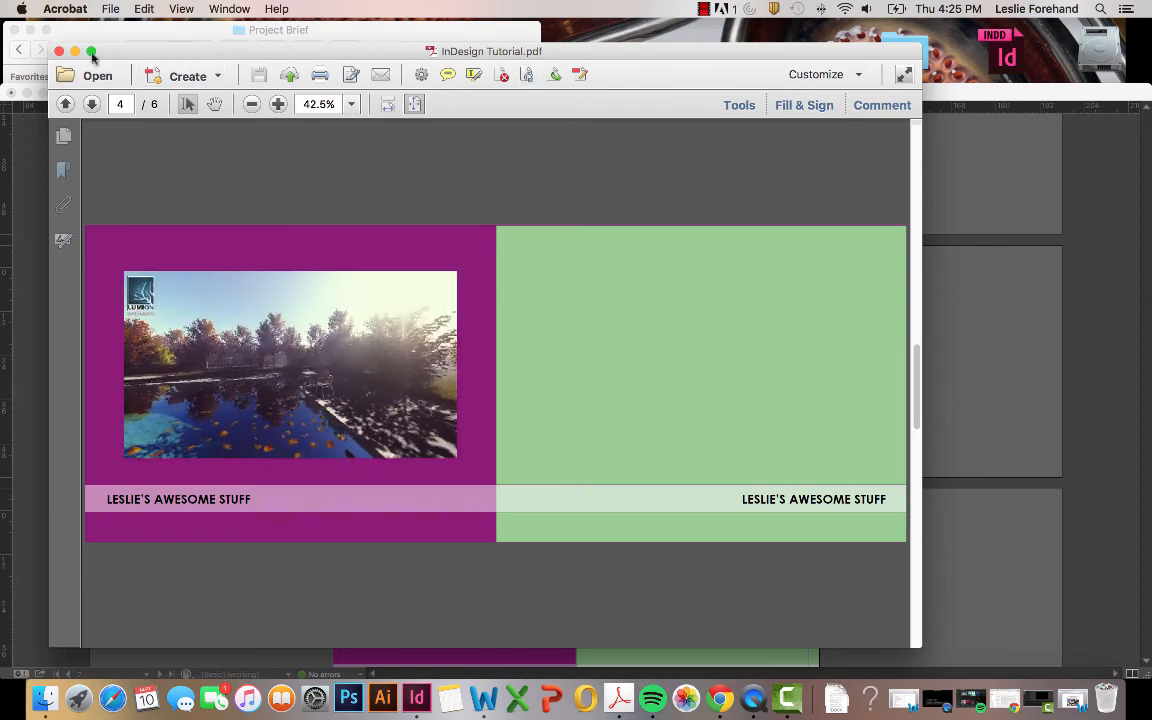
left_click(59, 51)
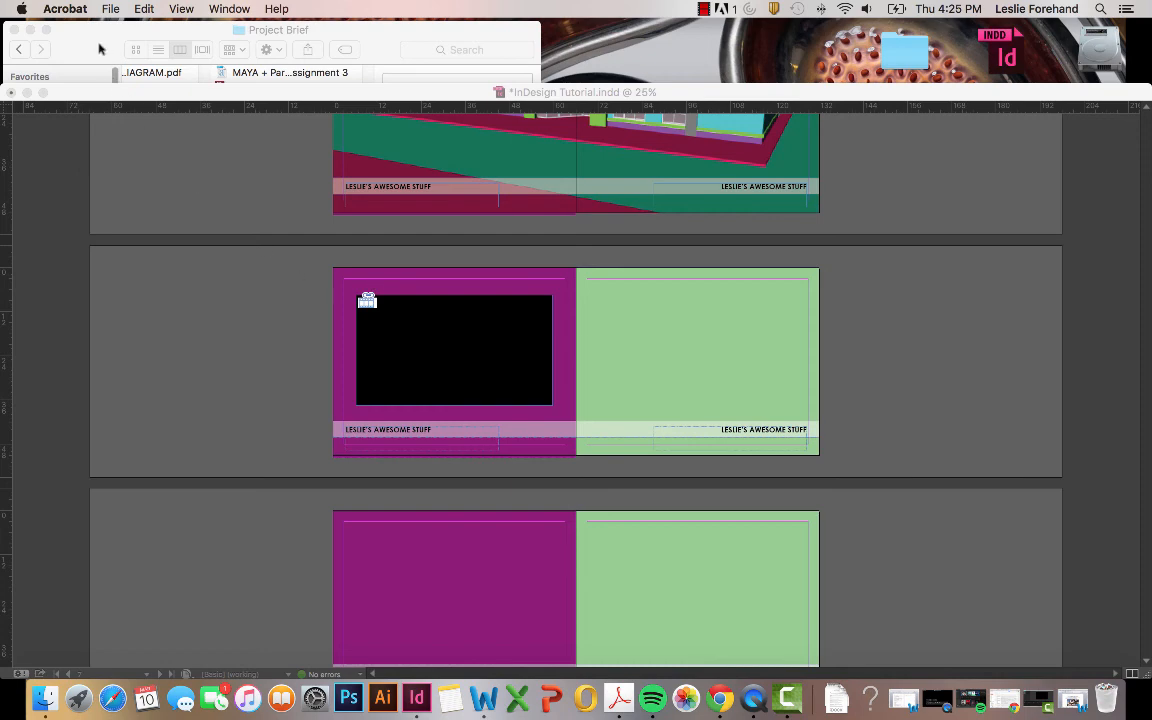
Return to InDesign and package the document as InDesign Tutorial Folder inside the Revision folder, saving the publication and accepting the font copying terms.
left_click(105, 95)
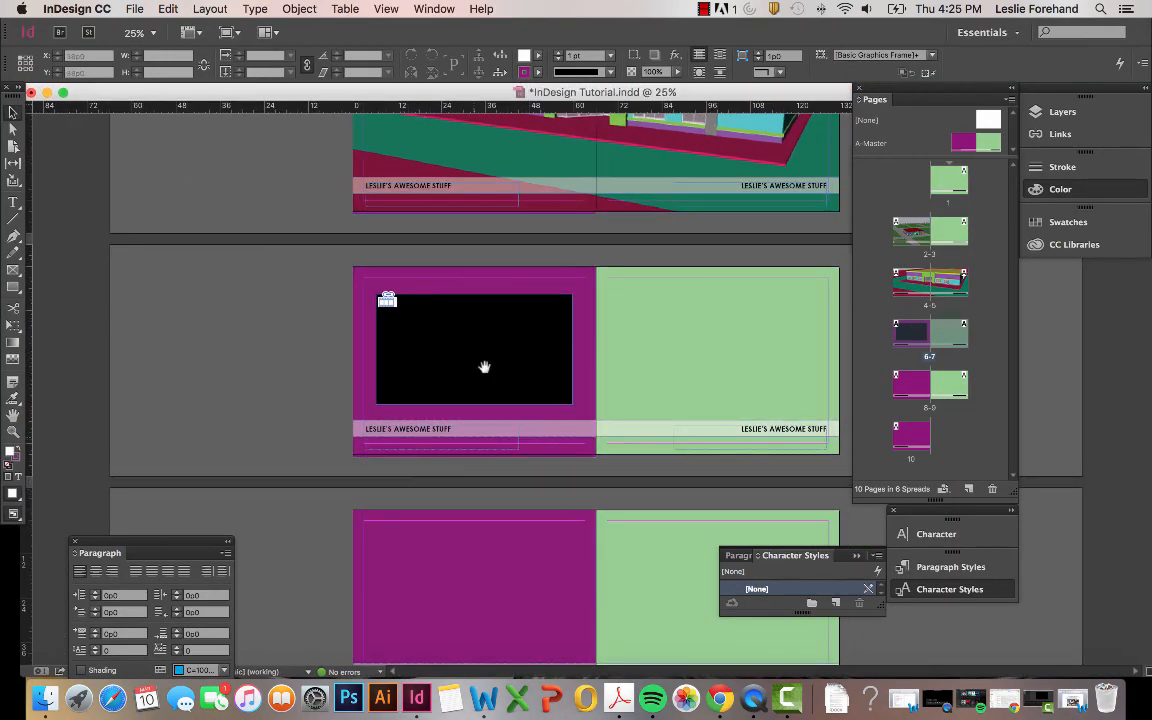
left_click(134, 8)
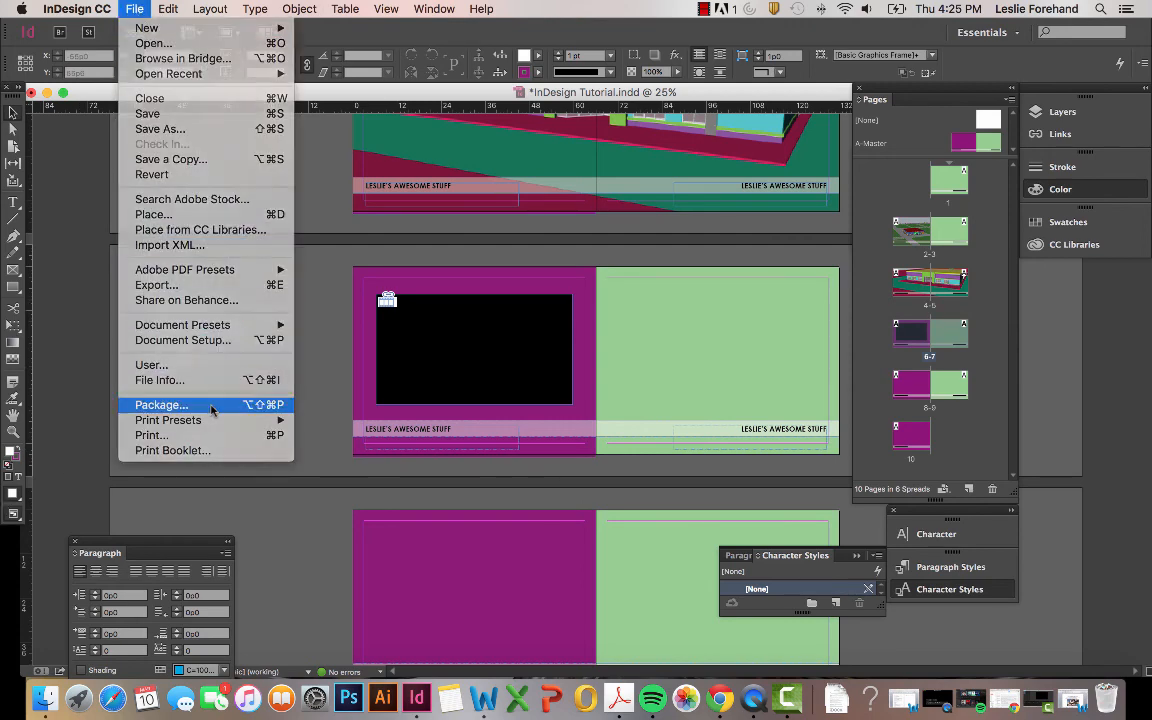
left_click(210, 405)
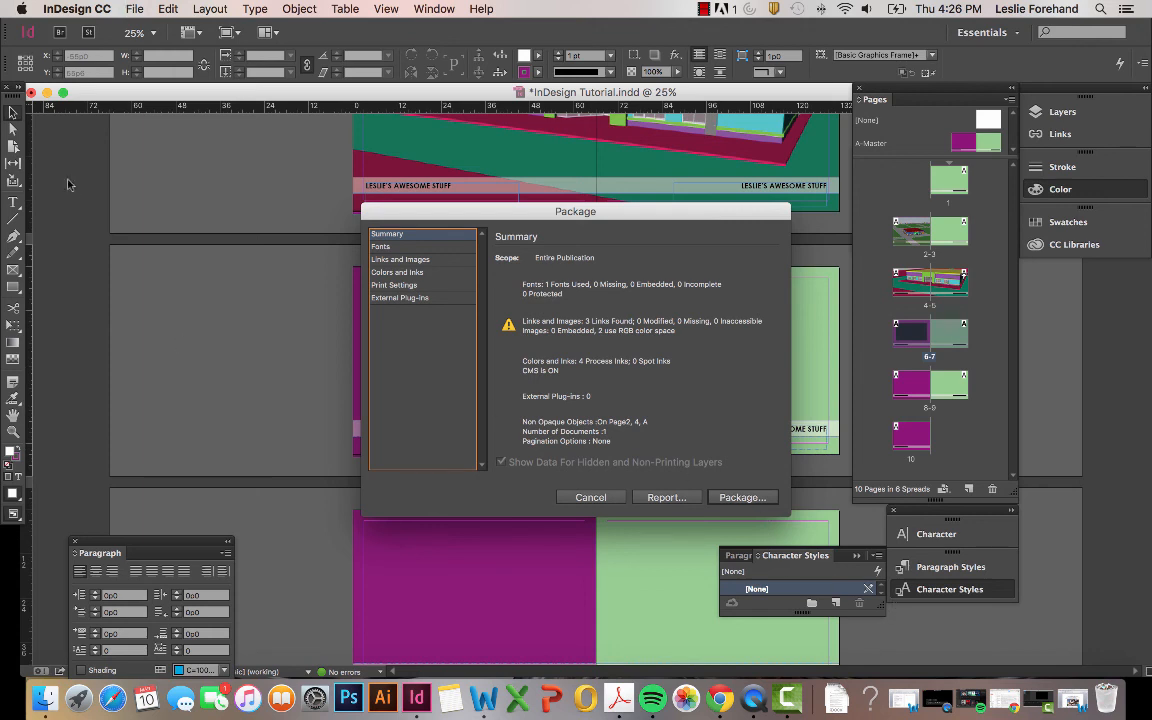
left_click(737, 497)
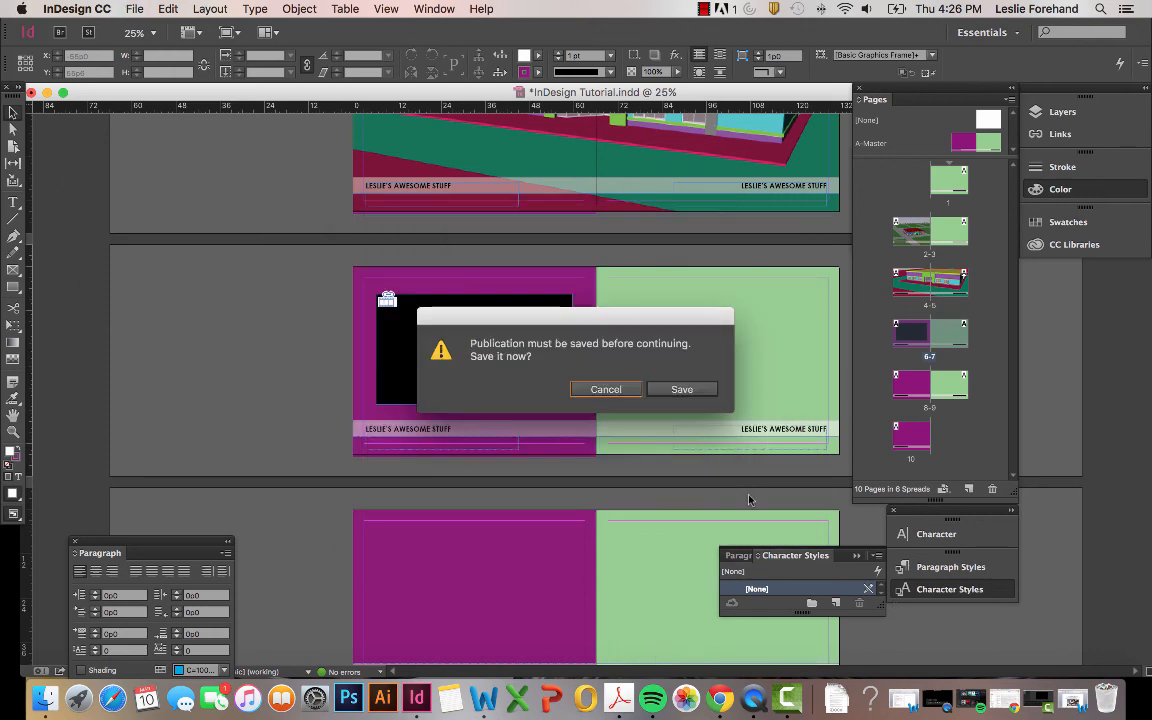
left_click(652, 391)
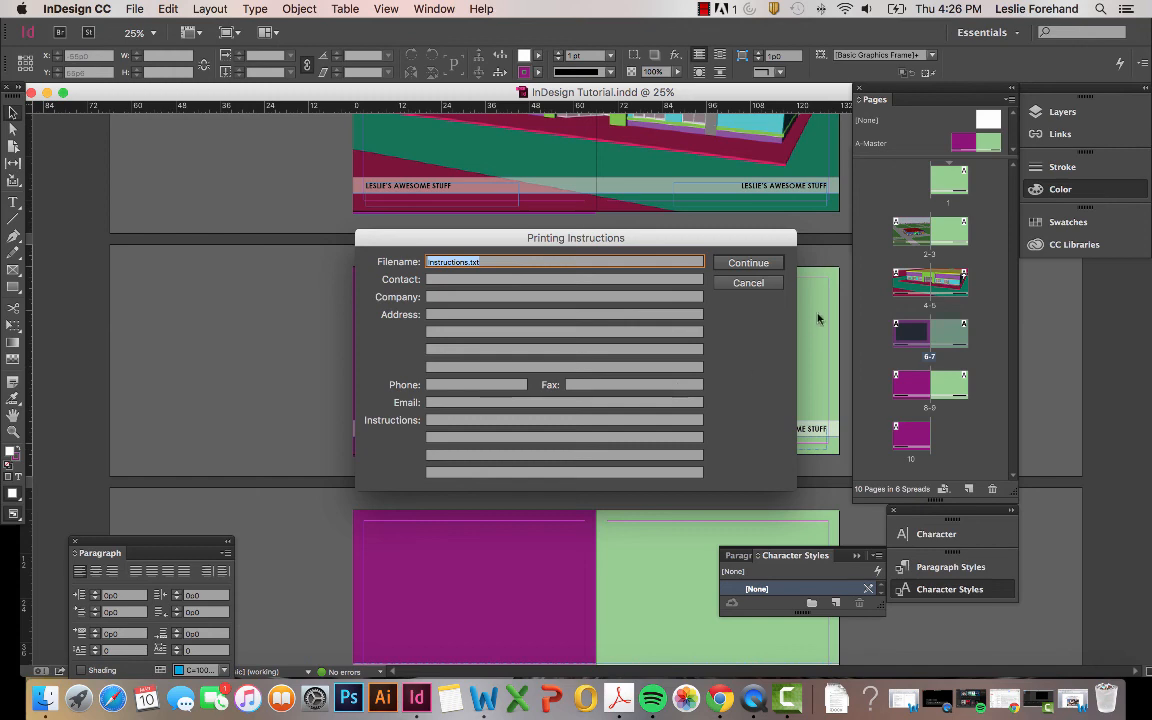
key("Return")
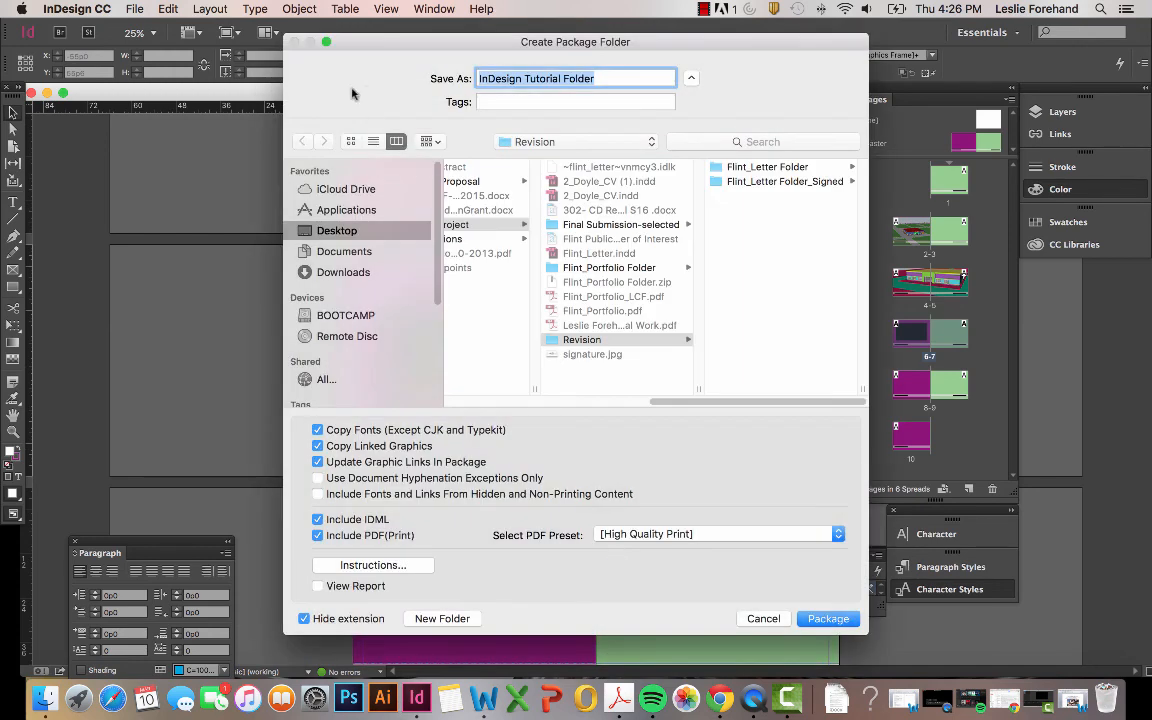
left_click(826, 618)
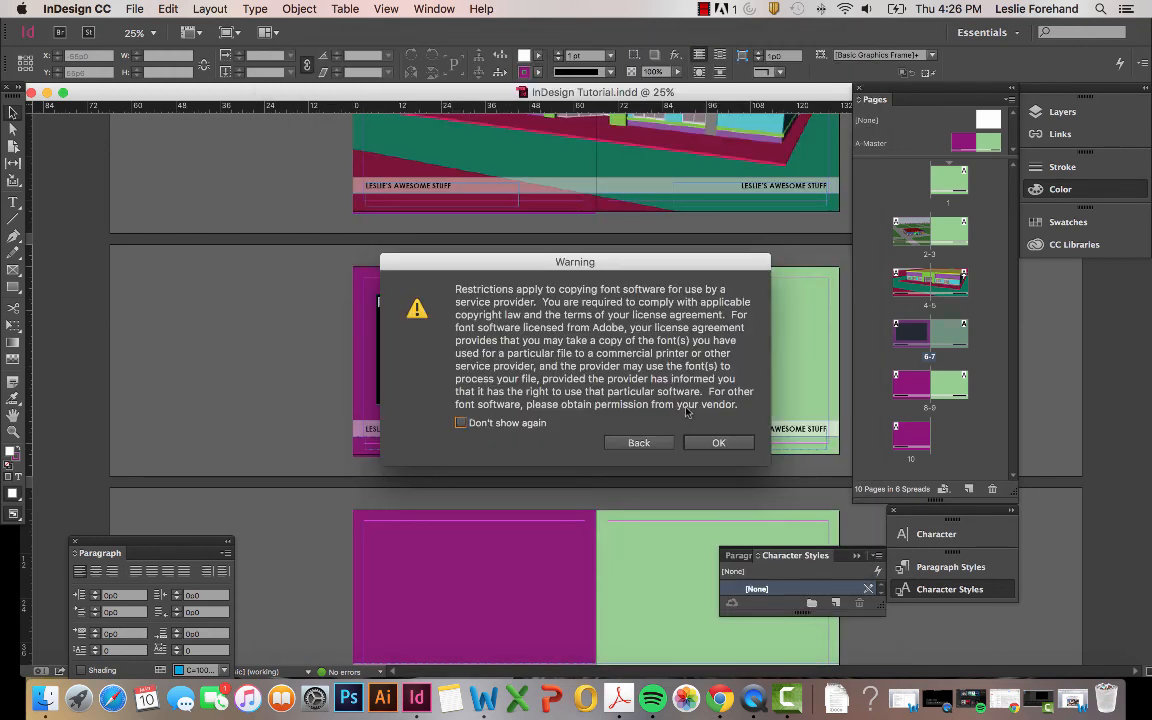
left_click(718, 442)
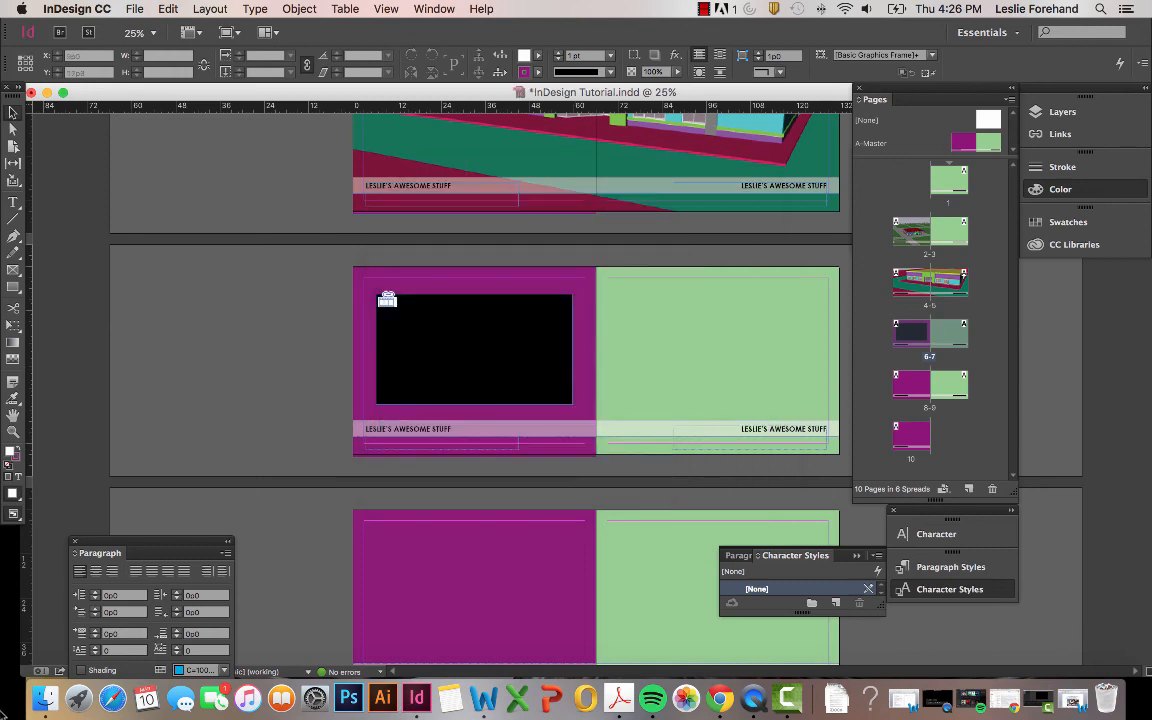
Switch to Finder, enlarge its window, and check the Desktop for the packaged folder alongside the InDesign Tutorial files.
left_click(31, 707)
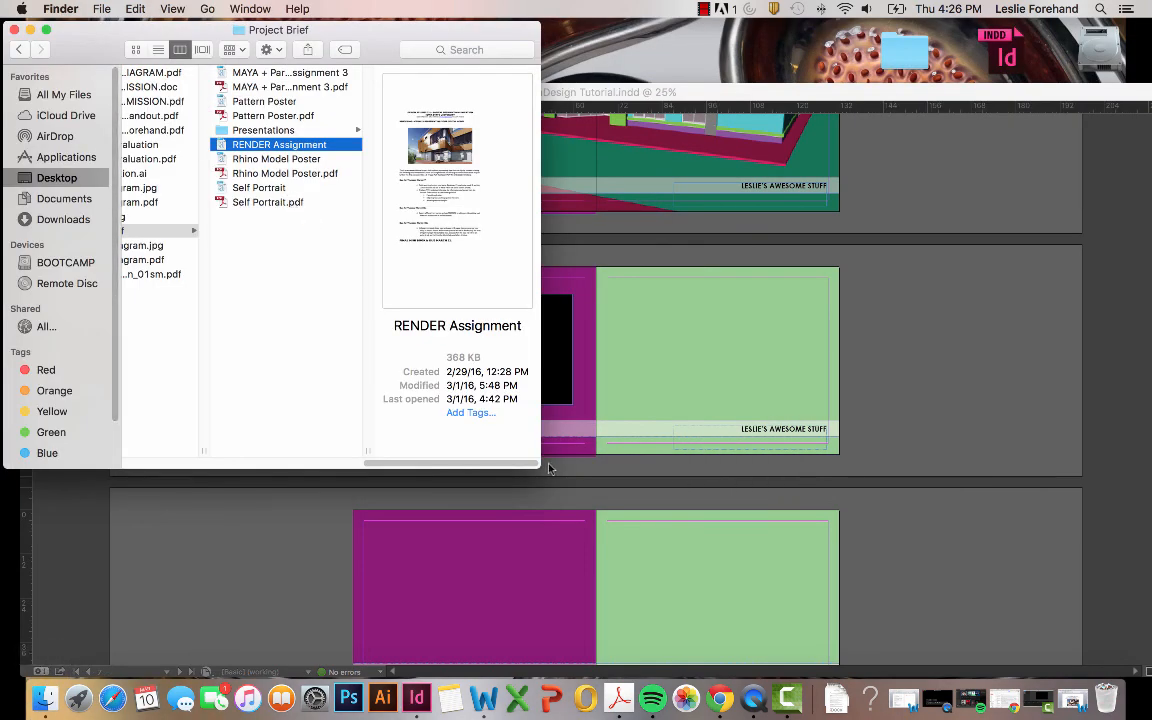
left_click_drag(541, 465, 1134, 662)
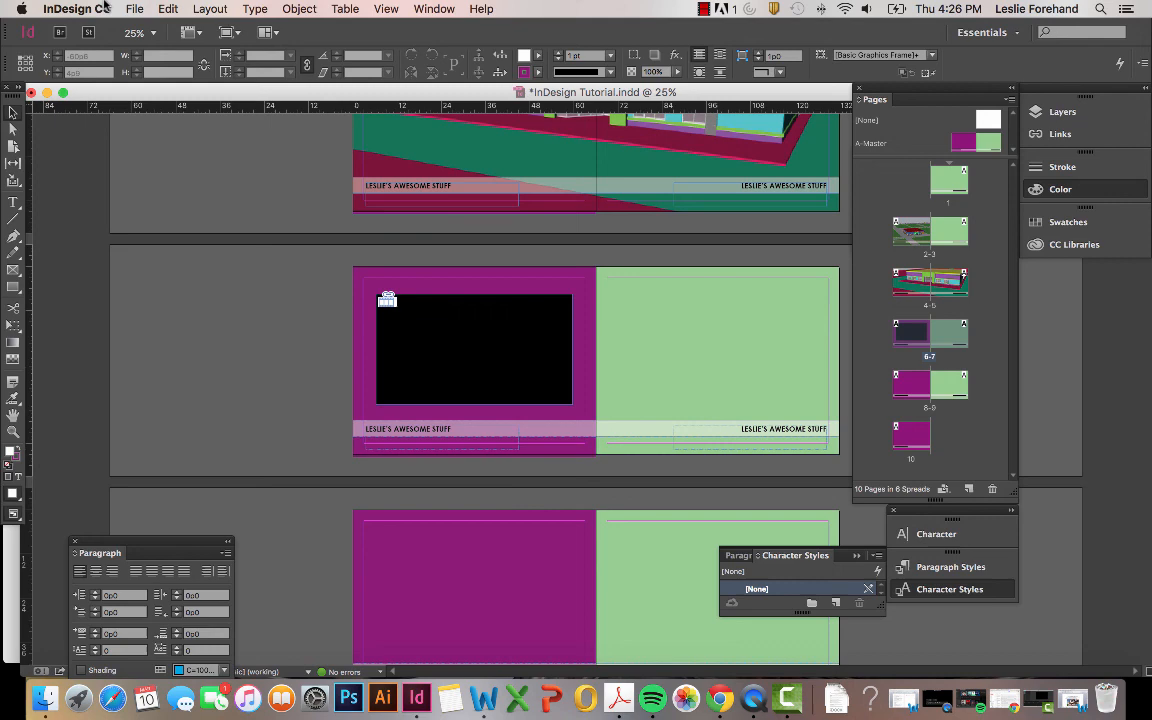
left_click(133, 9)
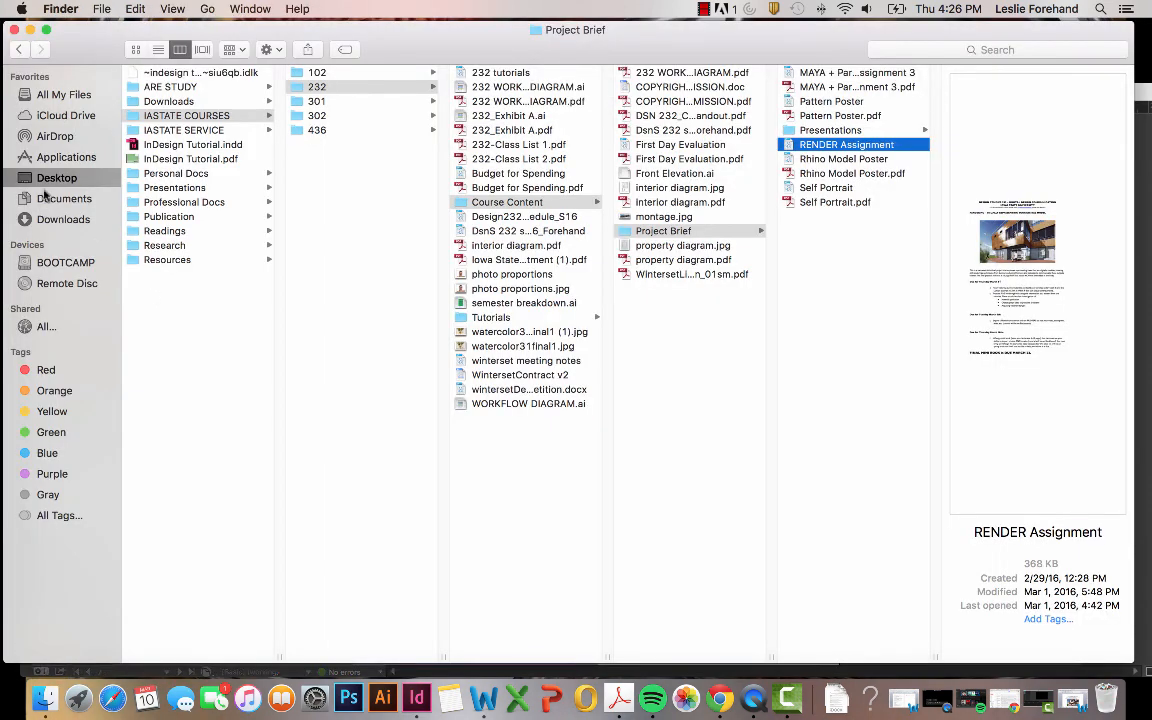
left_click(44, 177)
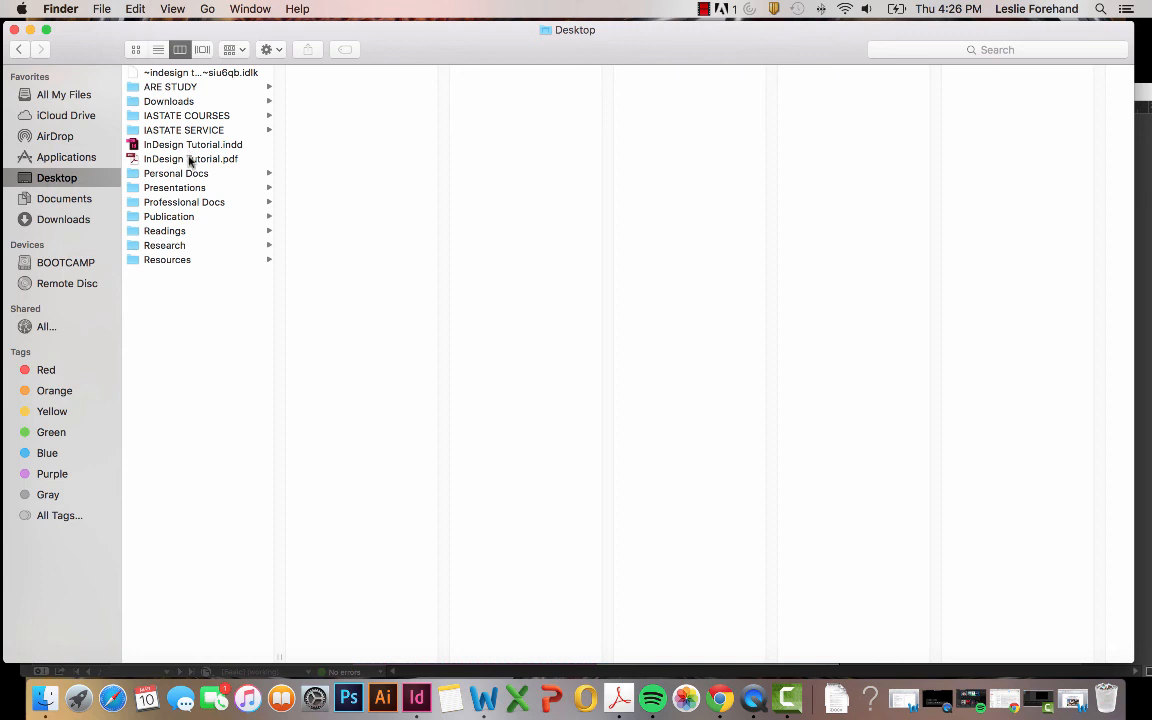
left_click(189, 159)
left_click(170, 144)
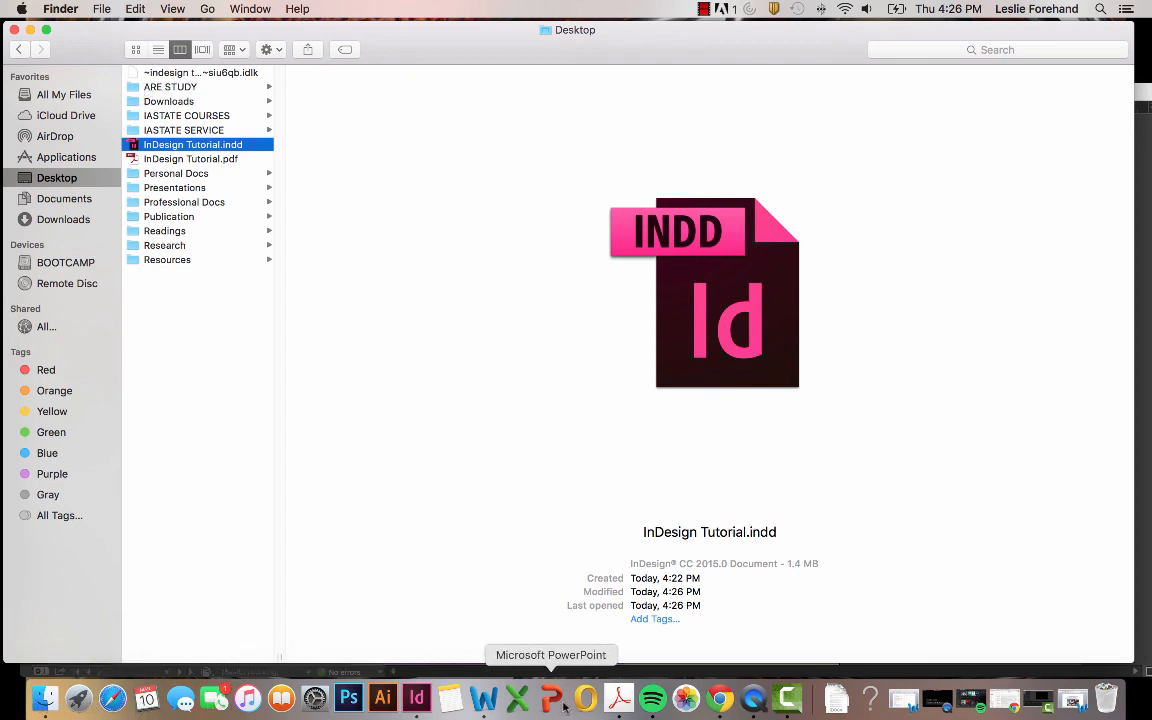
Back in InDesign, save and package the document to the Desktop as InDesign Tutorial Folder, including fonts, linked graphics, IDML and a High Quality Print PDF.
left_click(416, 698)
left_click(132, 8)
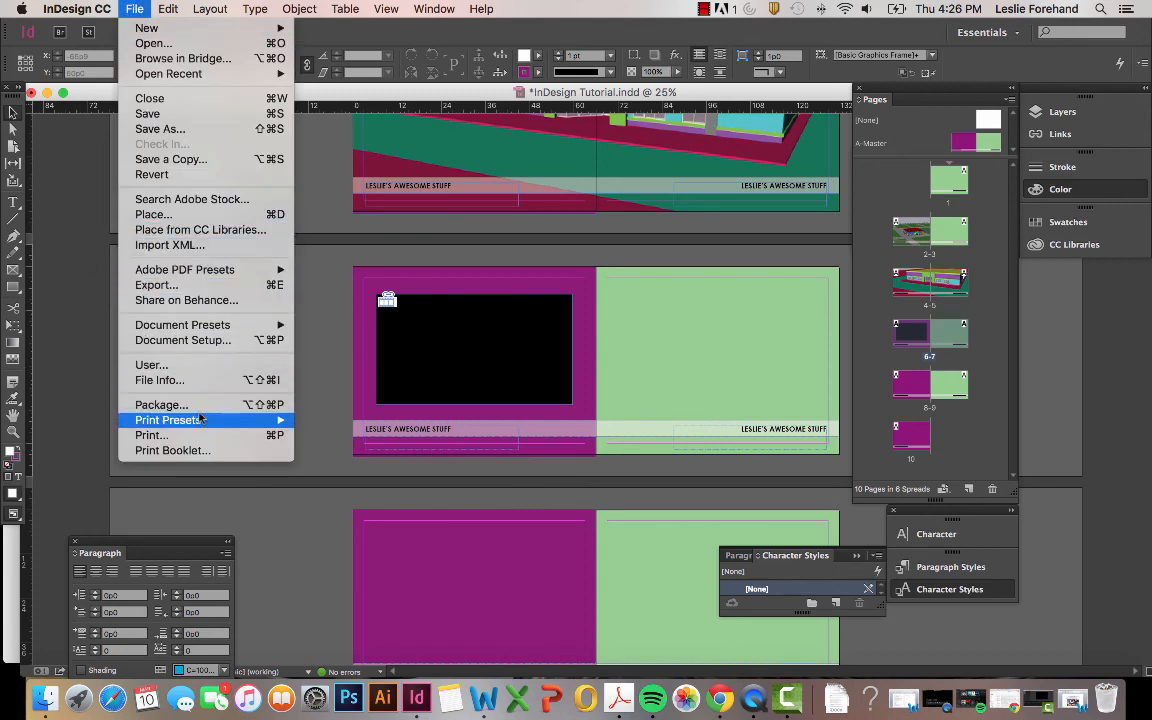
left_click(165, 405)
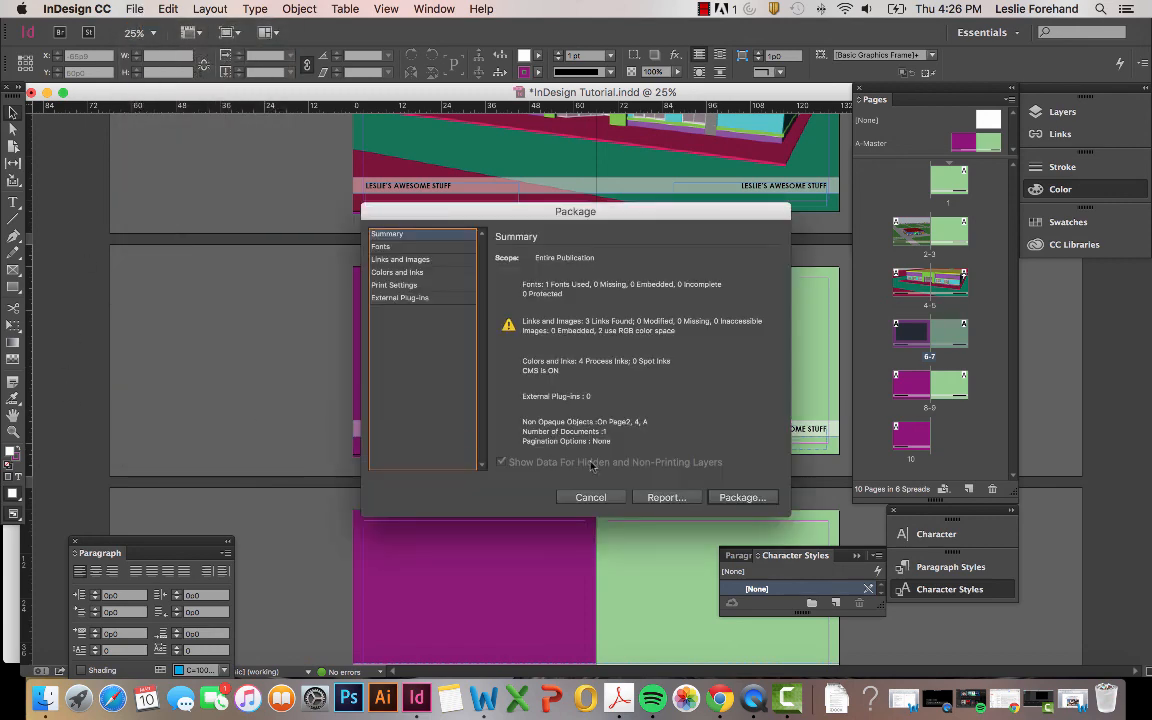
left_click(742, 497)
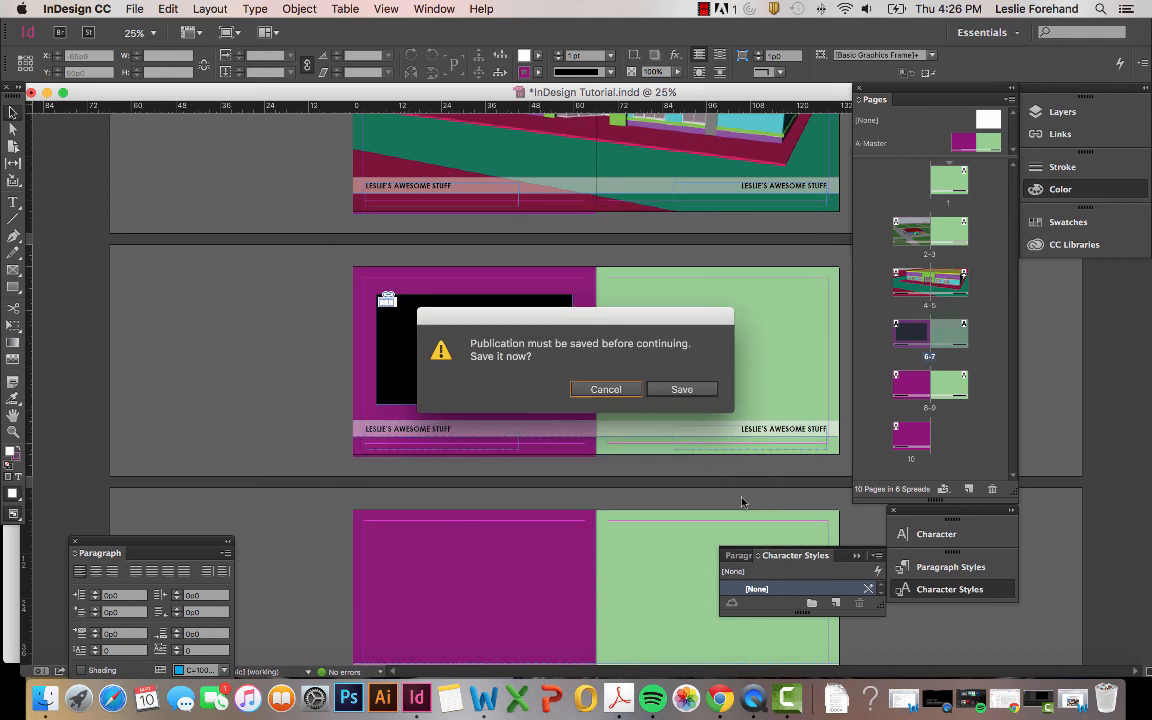
left_click(680, 390)
left_click(738, 262)
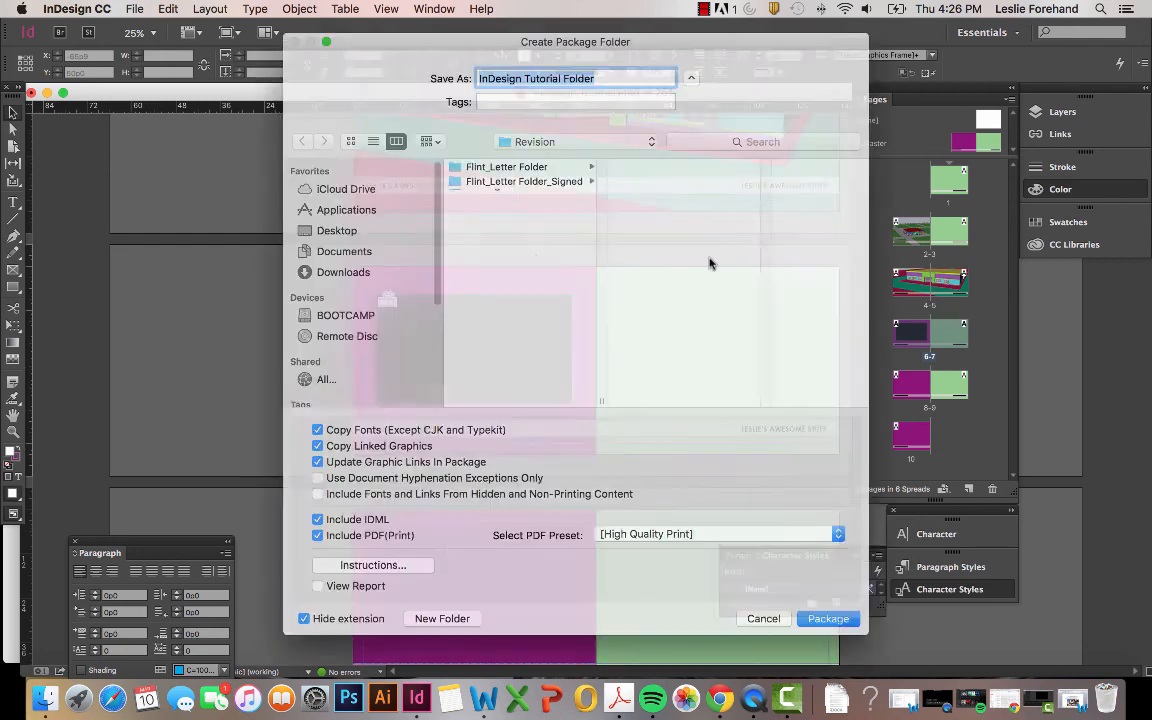
left_click(326, 230)
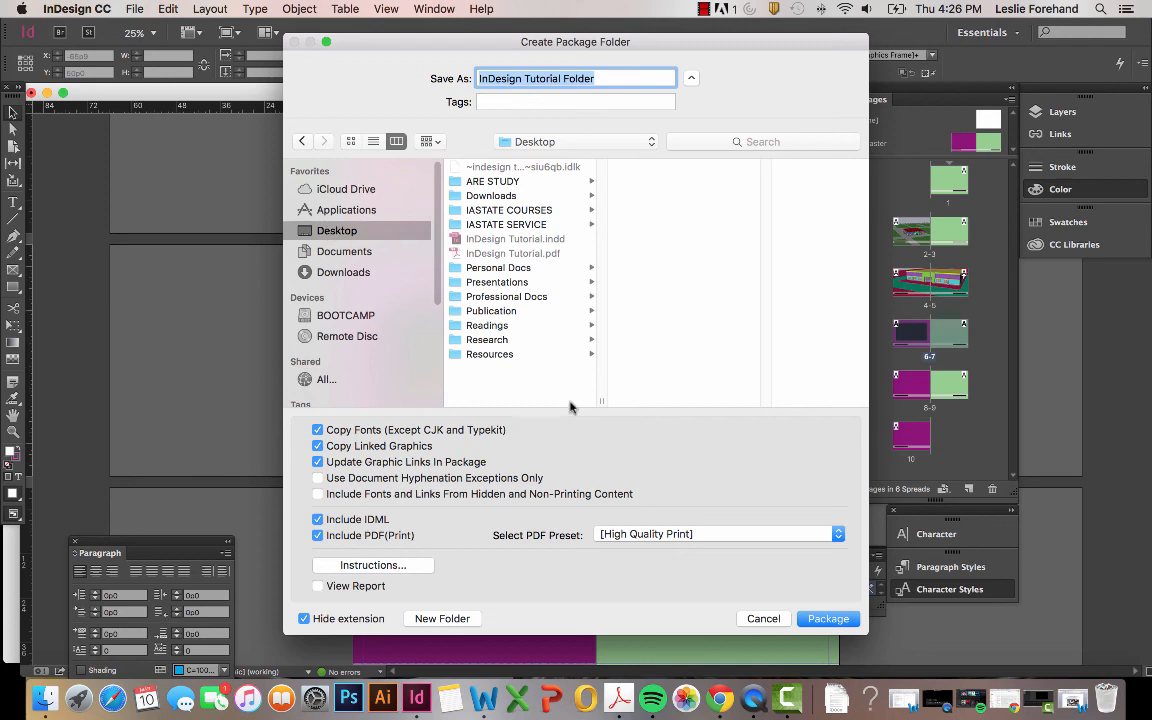
left_click(818, 618)
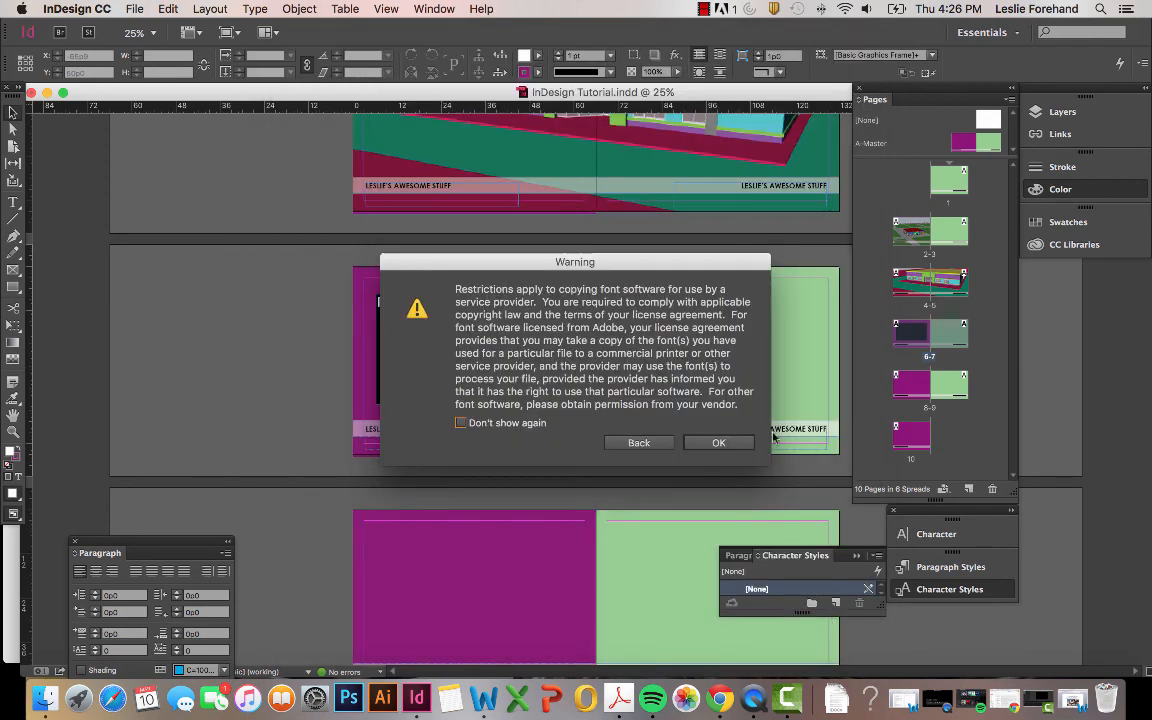
left_click(718, 442)
In Finder, examine the contents of InDesign Tutorial Folder on the Desktop, including its Document fonts and Links subfolders.
left_click(44, 698)
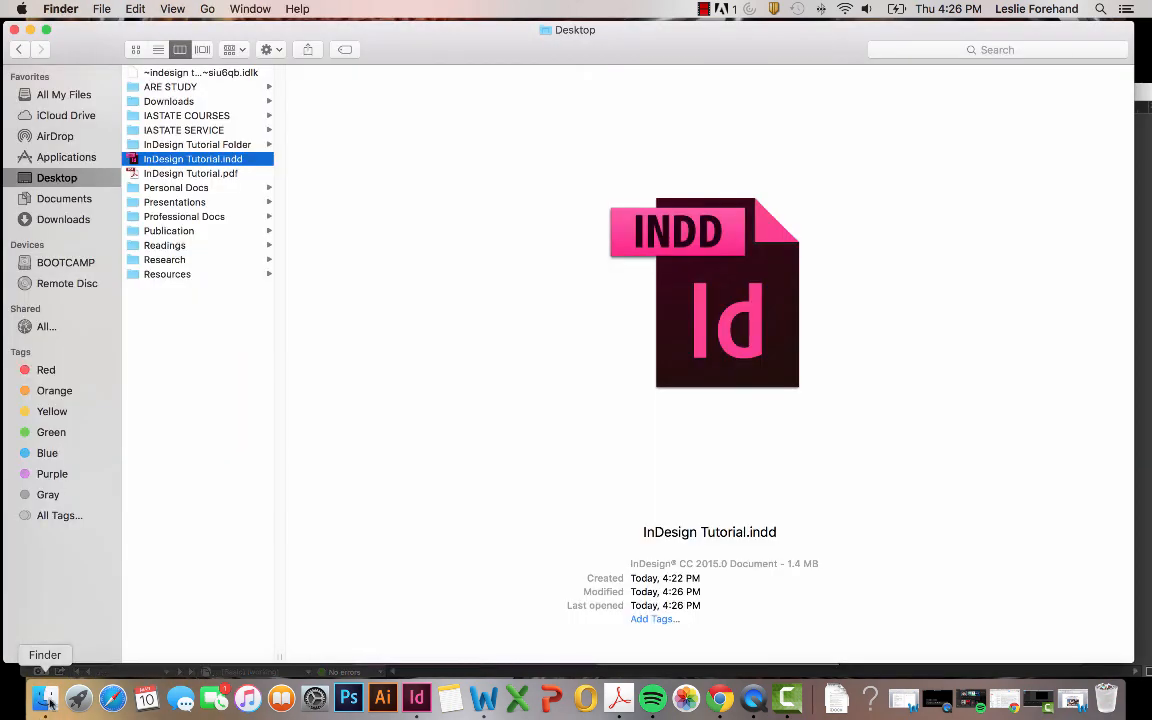
left_click(165, 146)
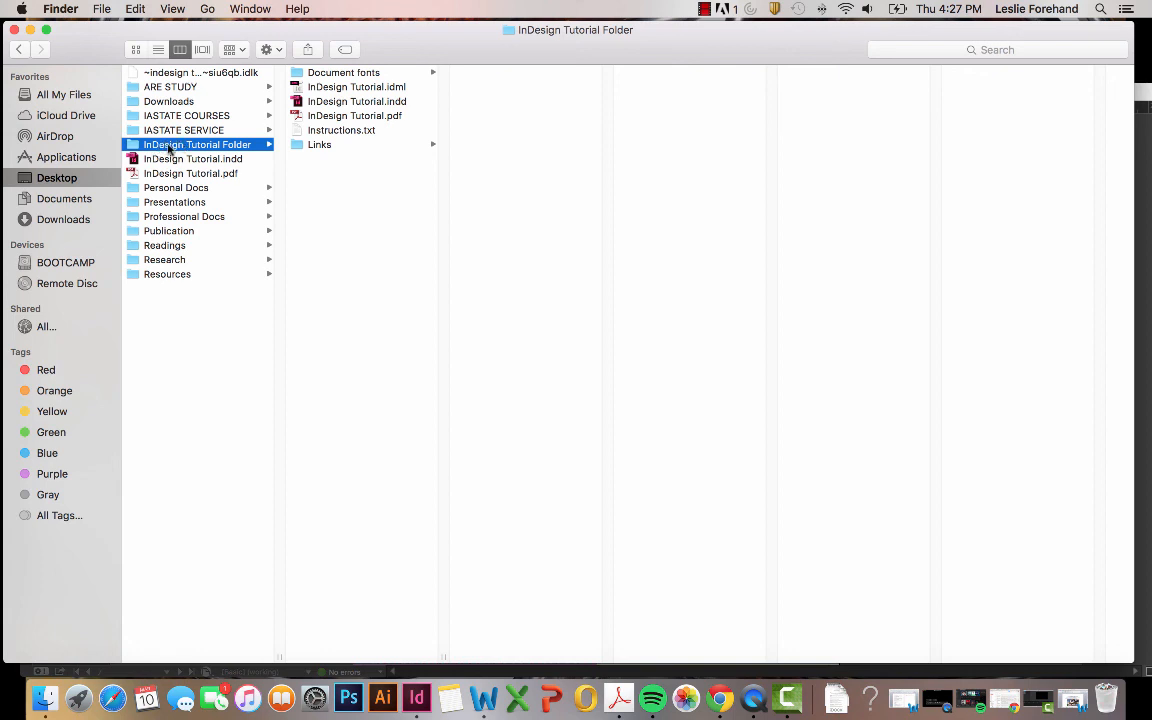
left_click(357, 76)
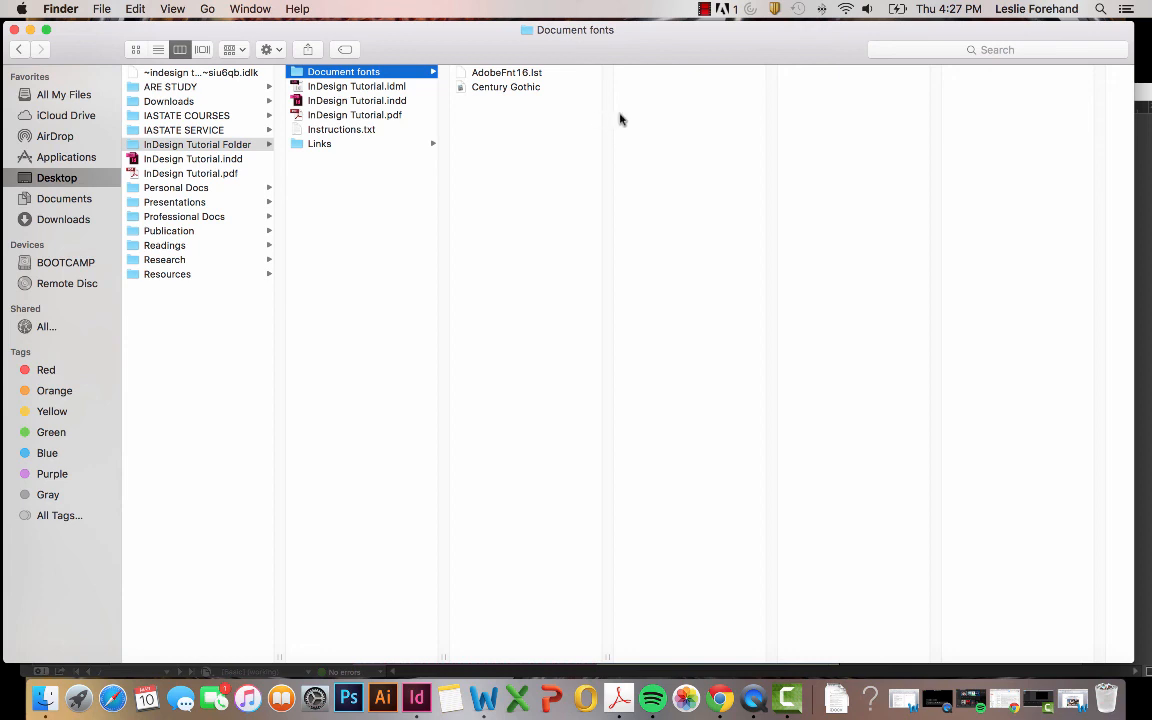
left_click(319, 144)
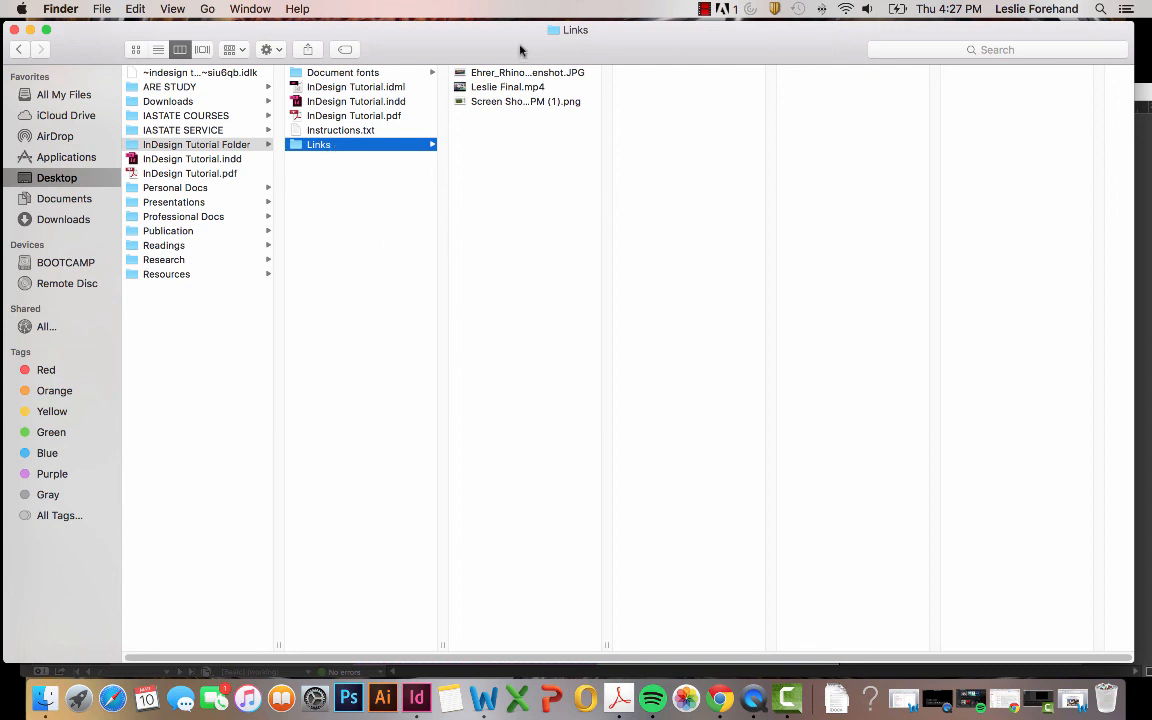
left_click(200, 146)
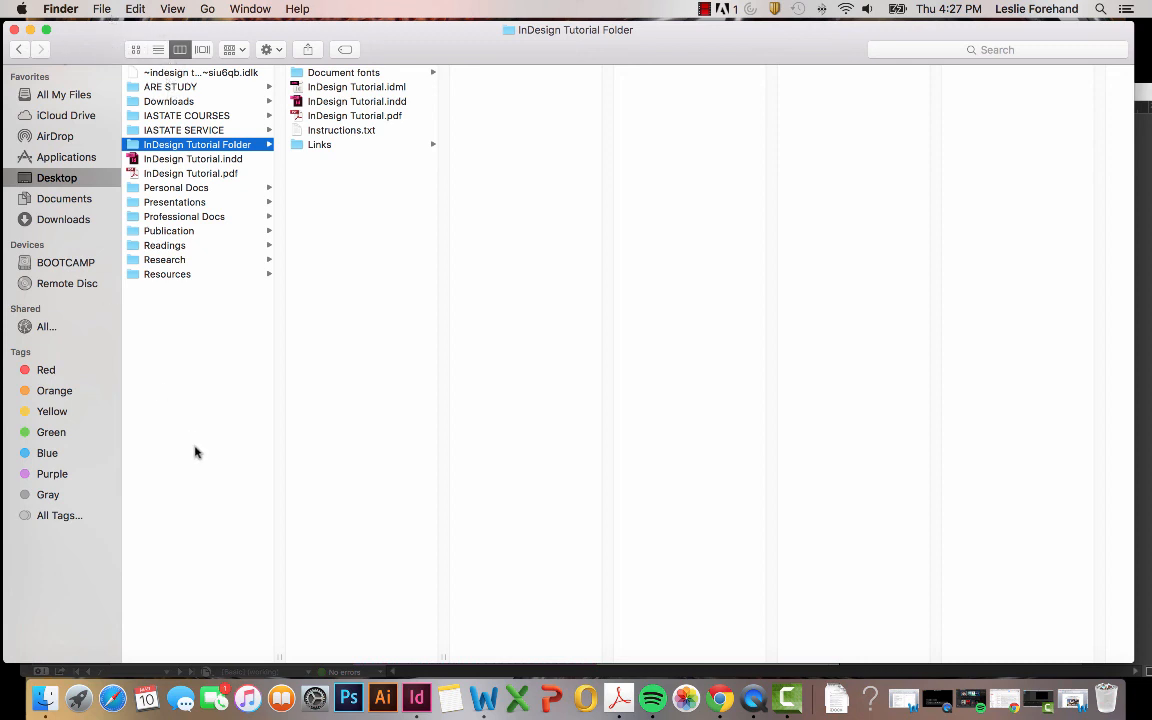
left_click(417, 700)
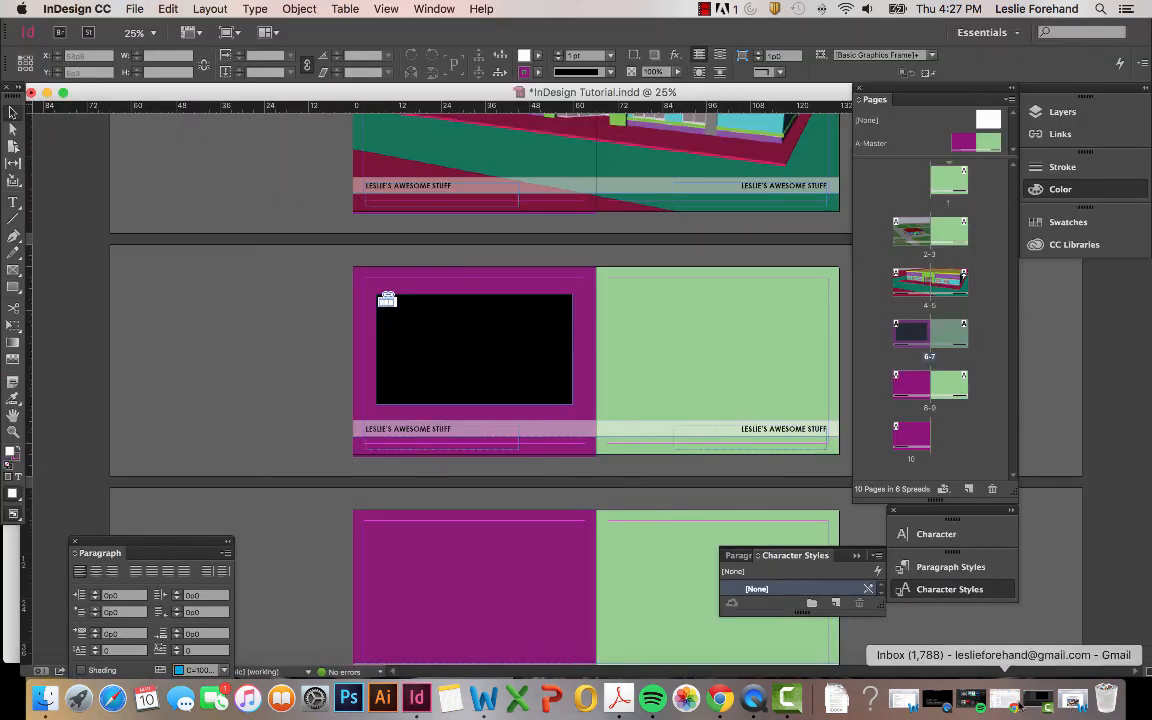
left_click(787, 699)
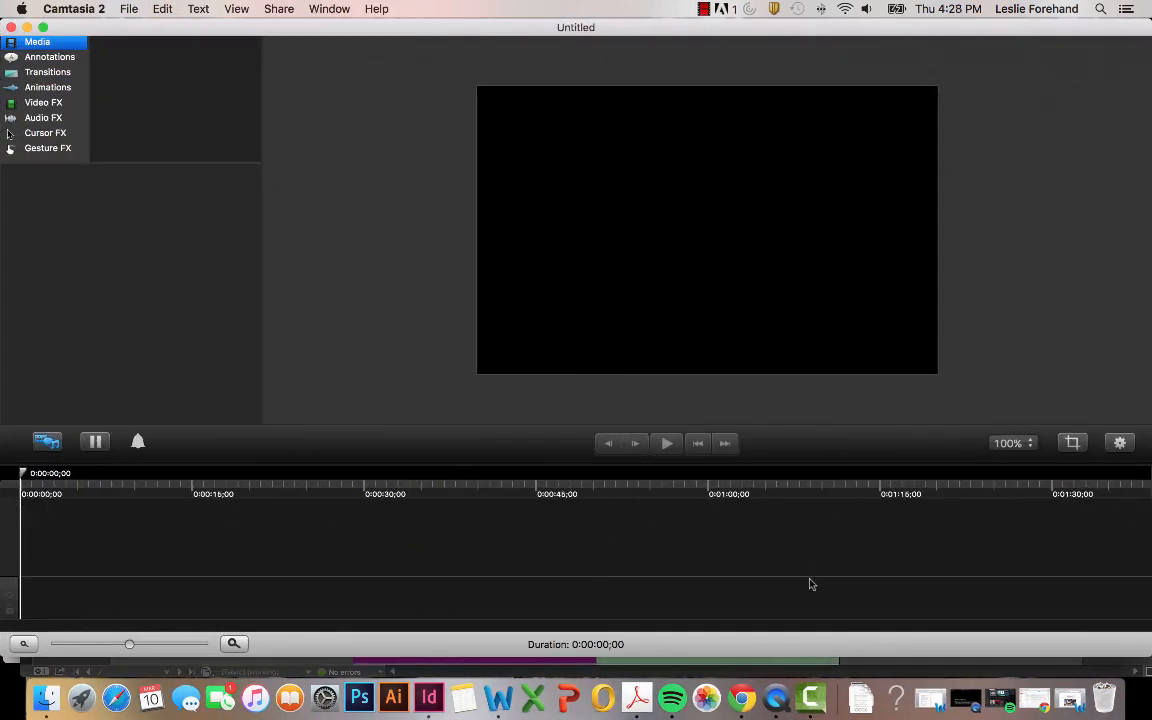